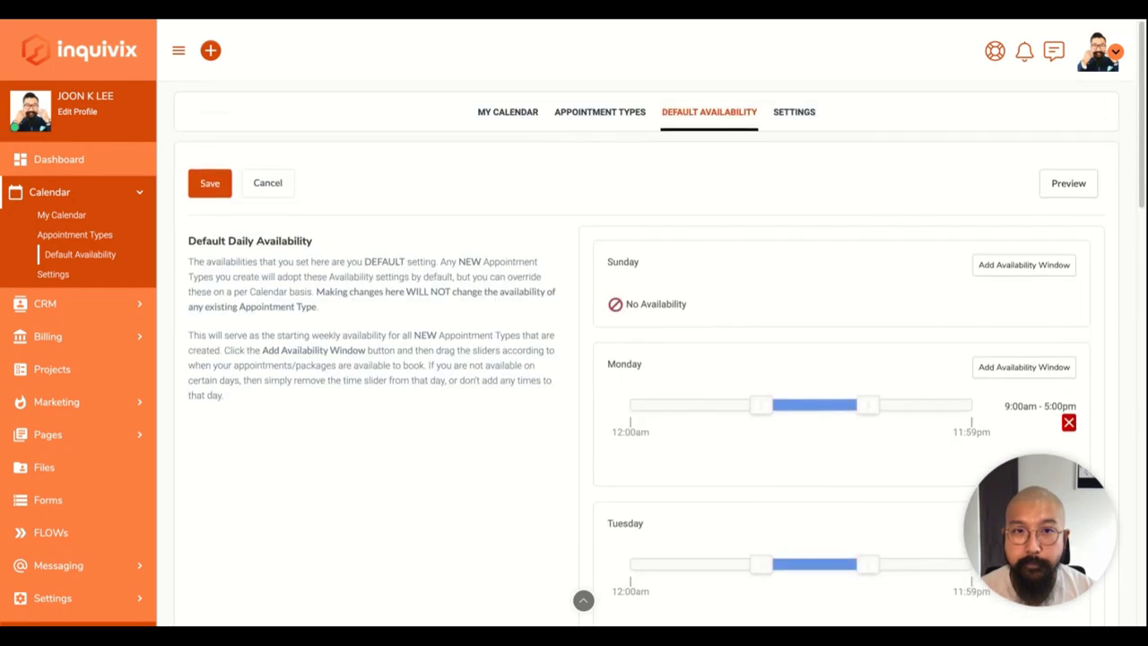
Leave the appointment settings for My Calendar and scroll its monthly grid.
{"action": "left_click", "coordinate": [53, 274]}
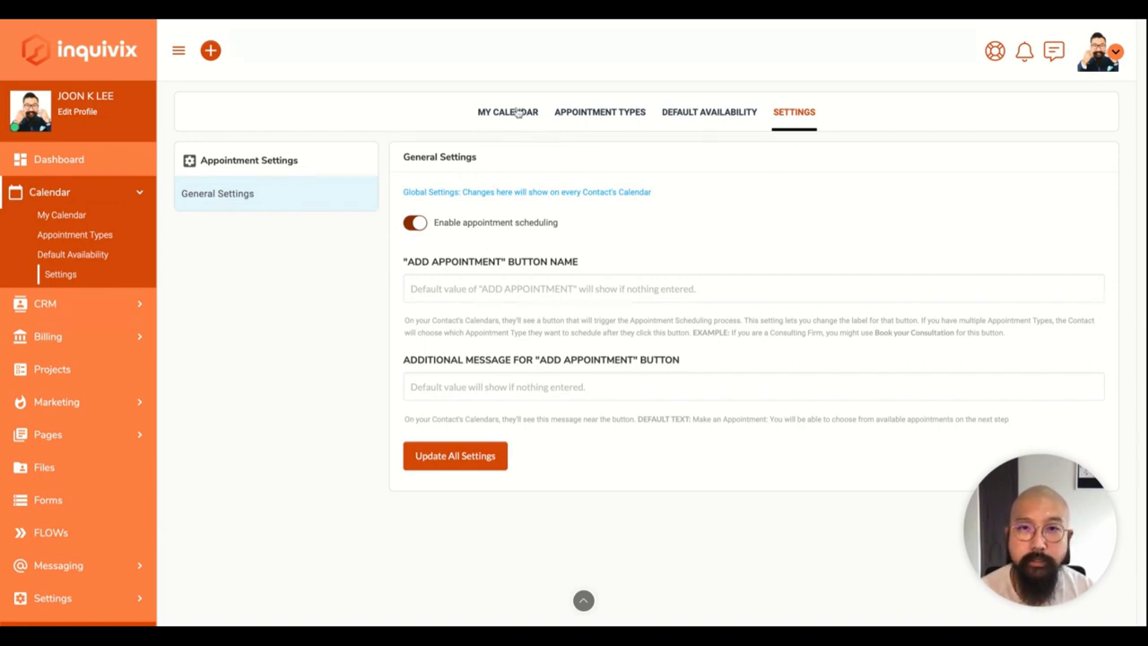
{"action": "left_click", "coordinate": [511, 122]}
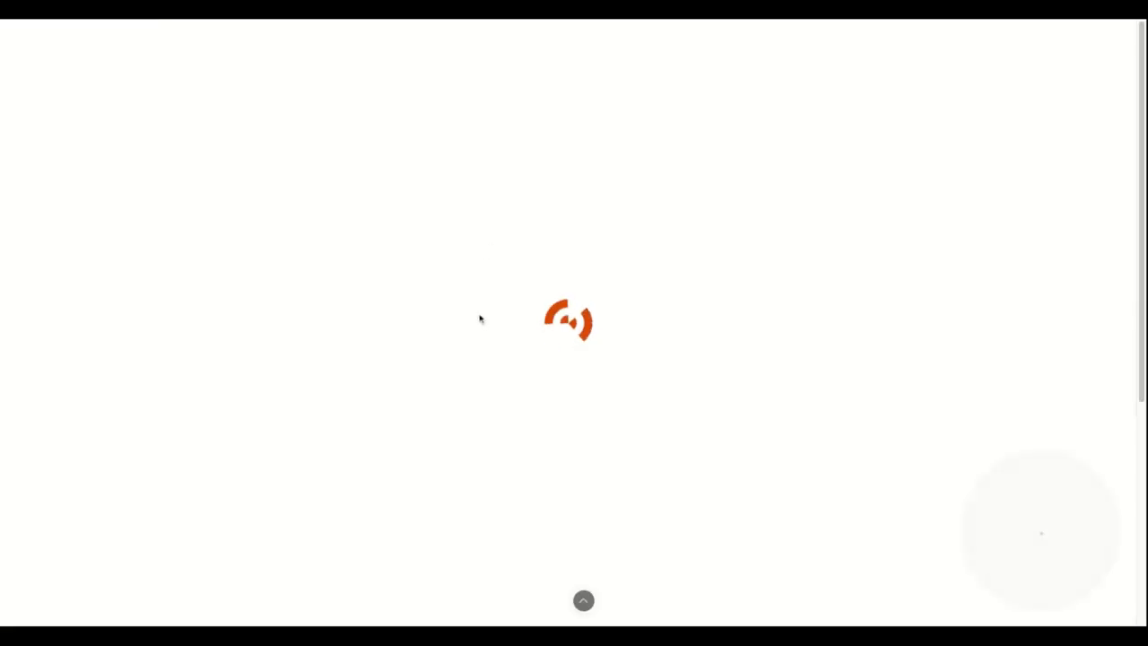
{"action": "scroll", "coordinate": [481, 323], "scroll_direction": "down", "scroll_amount": 4}
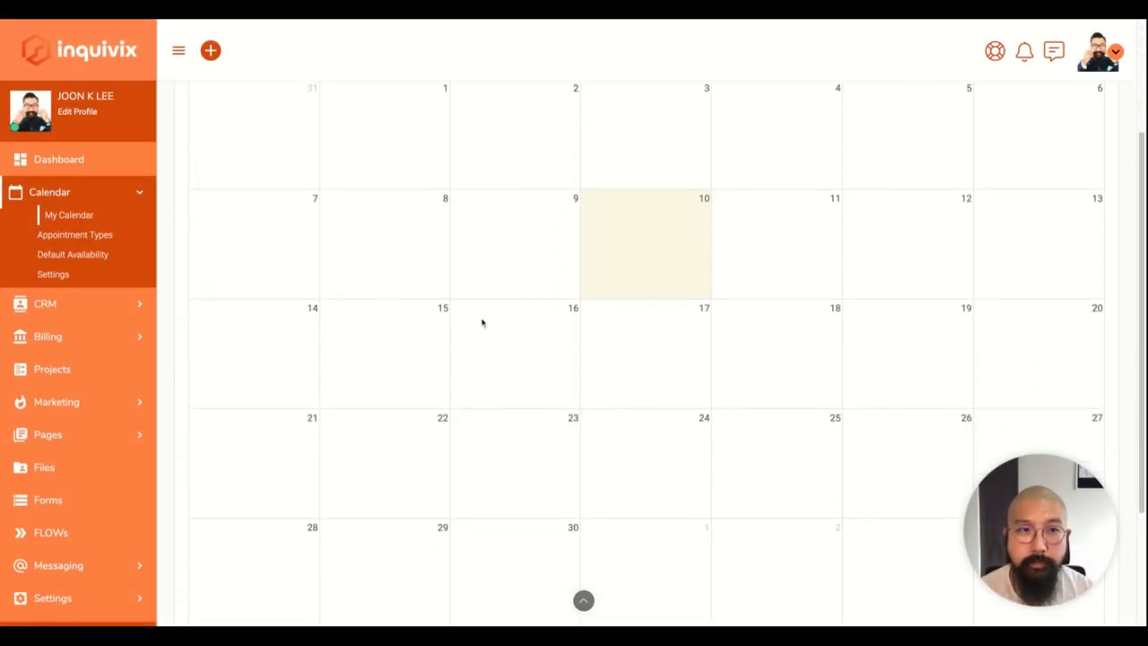
Open CRM Contacts and switch to Companies, showing Efficient Conversions and Saastronautics.
{"action": "left_click", "coordinate": [44, 305]}
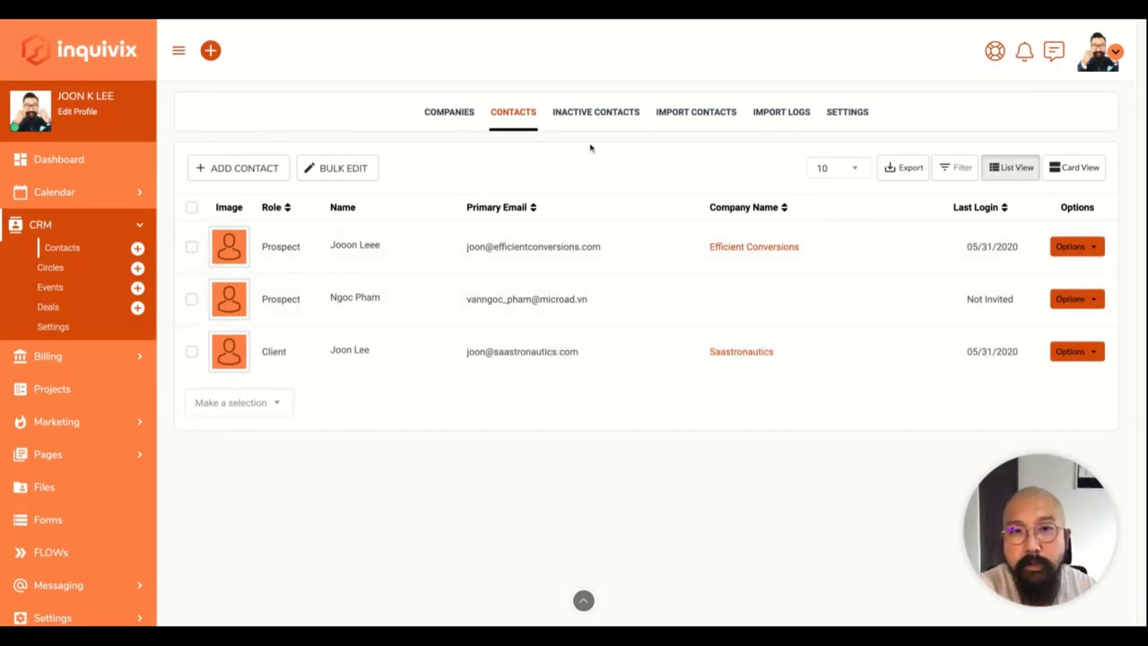
{"action": "left_click", "coordinate": [457, 117]}
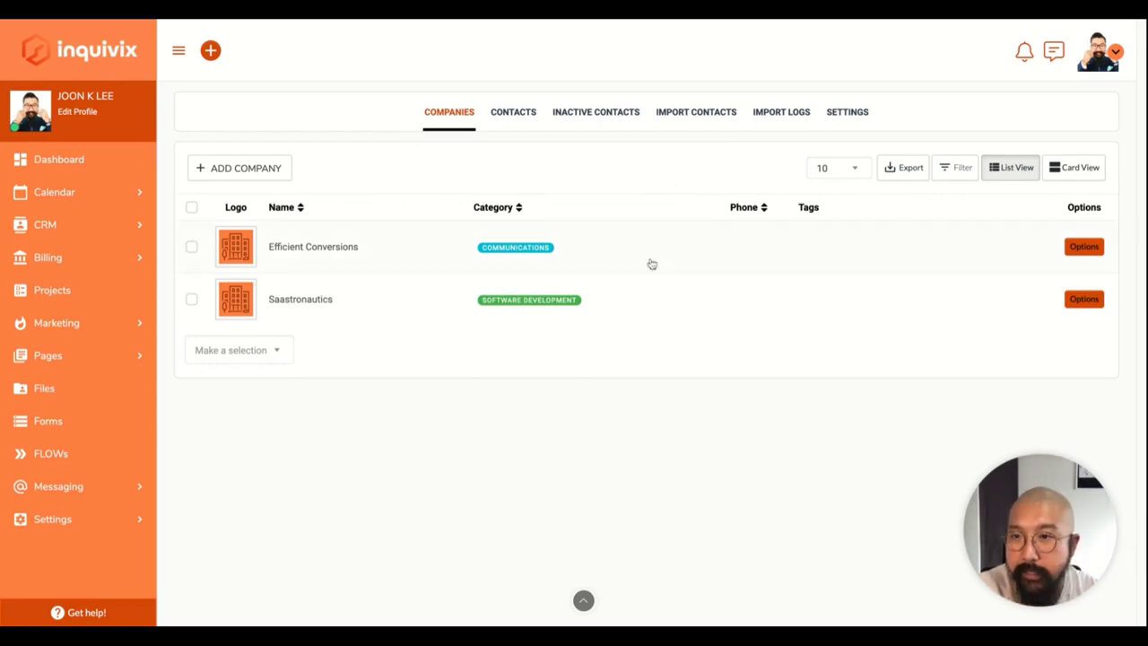
Browse CRM Settings: Default Fields, Company Settings, Custom Fields and Default Form Embed Settings.
{"action": "left_click", "coordinate": [850, 118]}
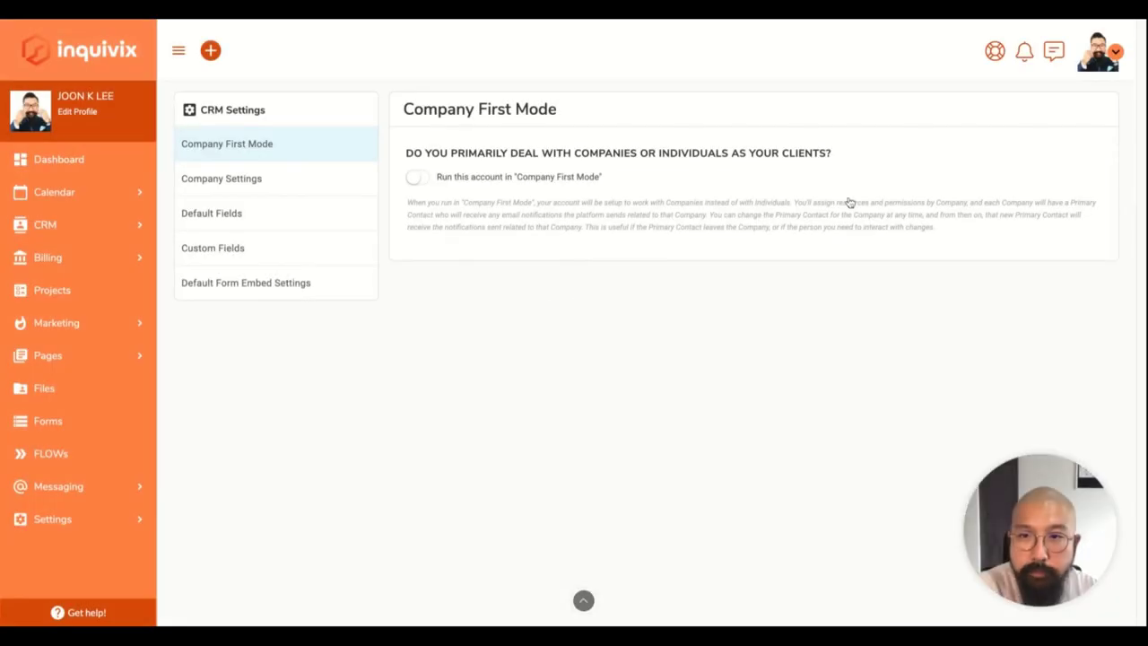
{"action": "left_click", "coordinate": [257, 219]}
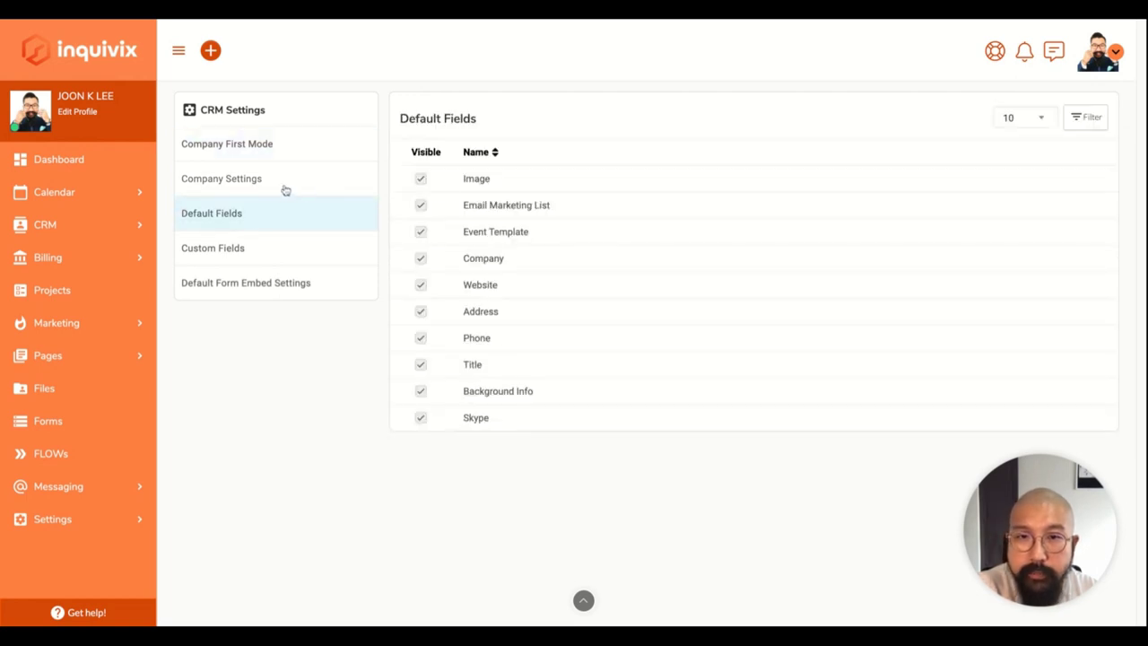
{"action": "left_click", "coordinate": [263, 183]}
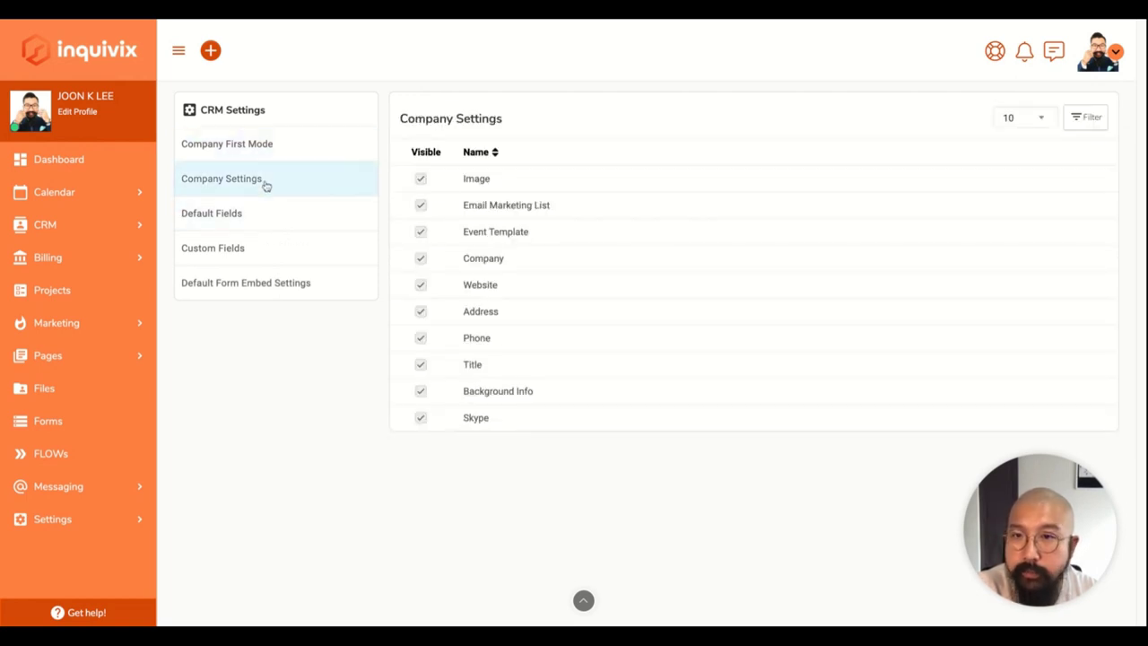
{"action": "left_click", "coordinate": [251, 256]}
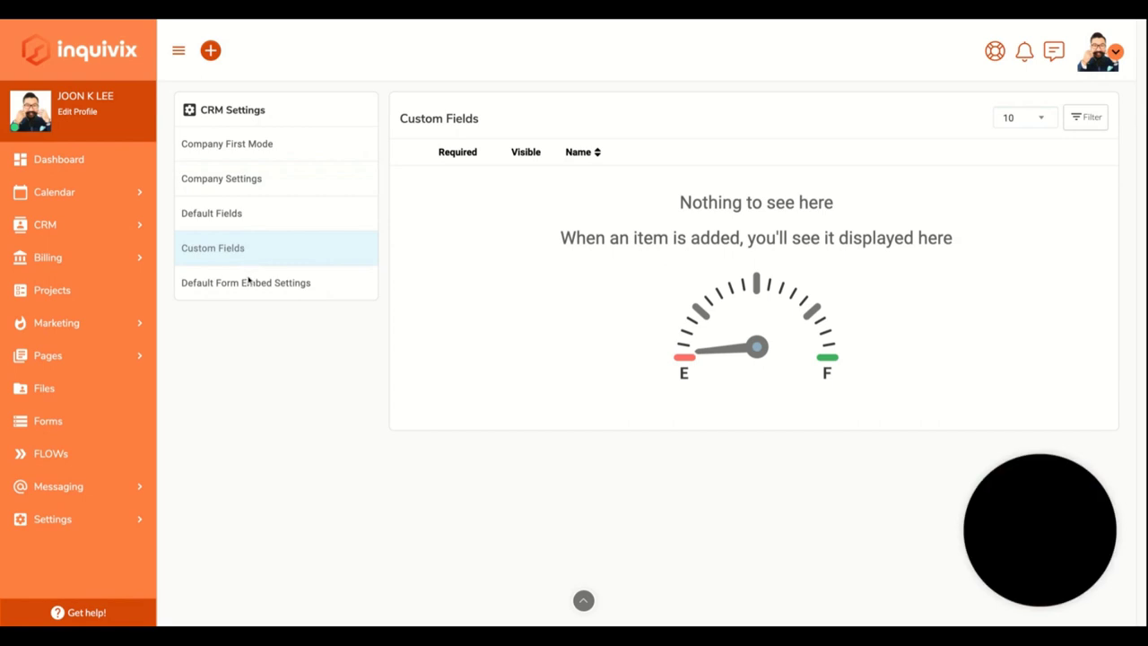
{"action": "left_click", "coordinate": [247, 282]}
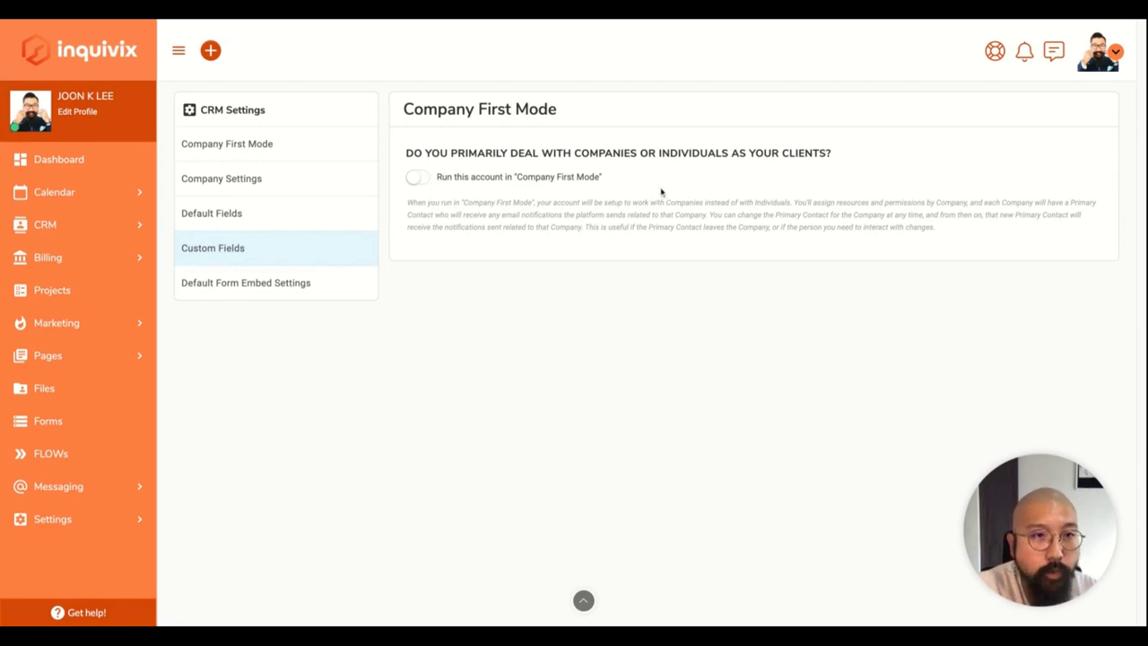
Open the CRM Settings help guide and read through it.
{"action": "left_click", "coordinate": [991, 54]}
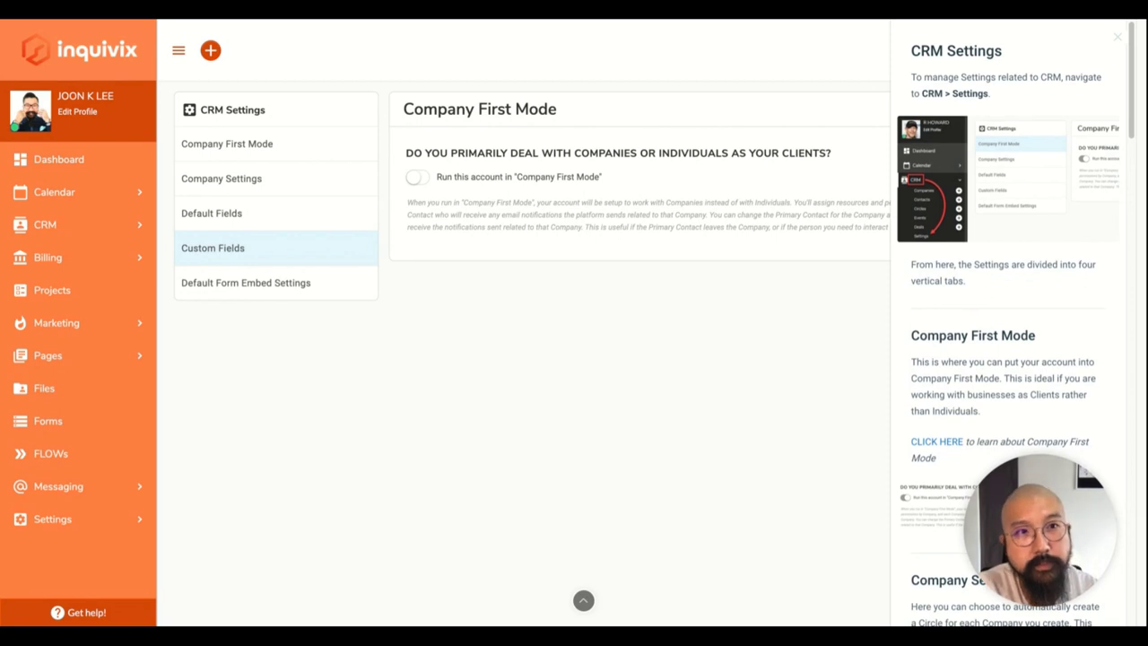
{"action": "scroll", "coordinate": [1008, 329], "scroll_direction": "down", "scroll_amount": 1}
{"action": "scroll", "coordinate": [1007, 329], "scroll_direction": "up", "scroll_amount": 1}
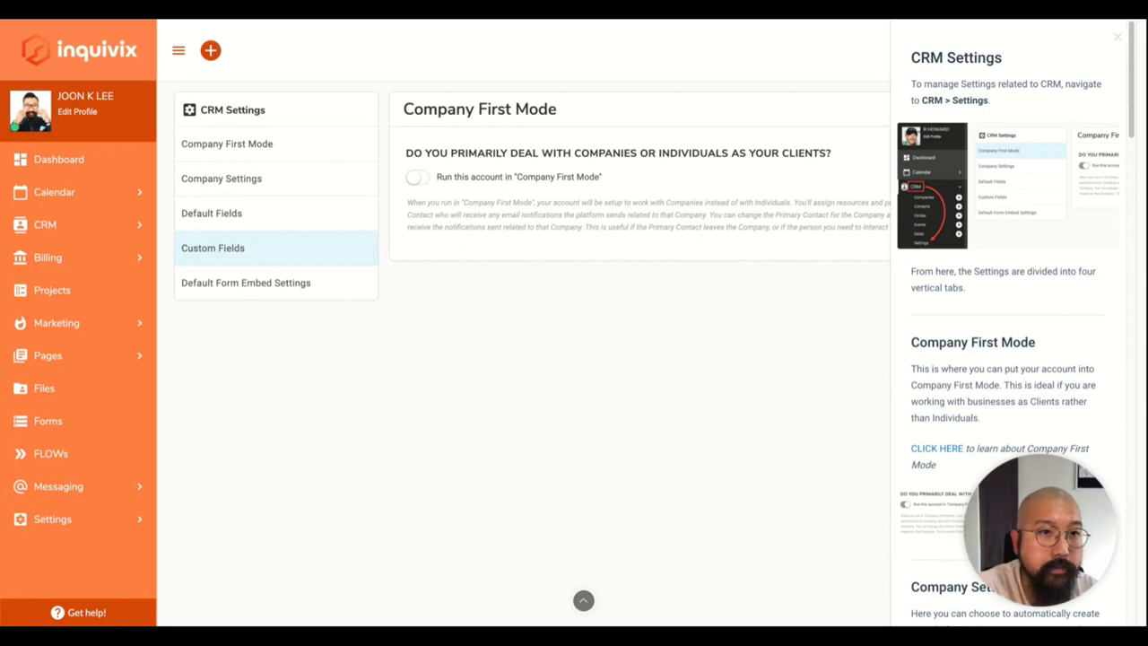
{"action": "scroll", "coordinate": [1008, 329], "scroll_direction": "down", "scroll_amount": 5}
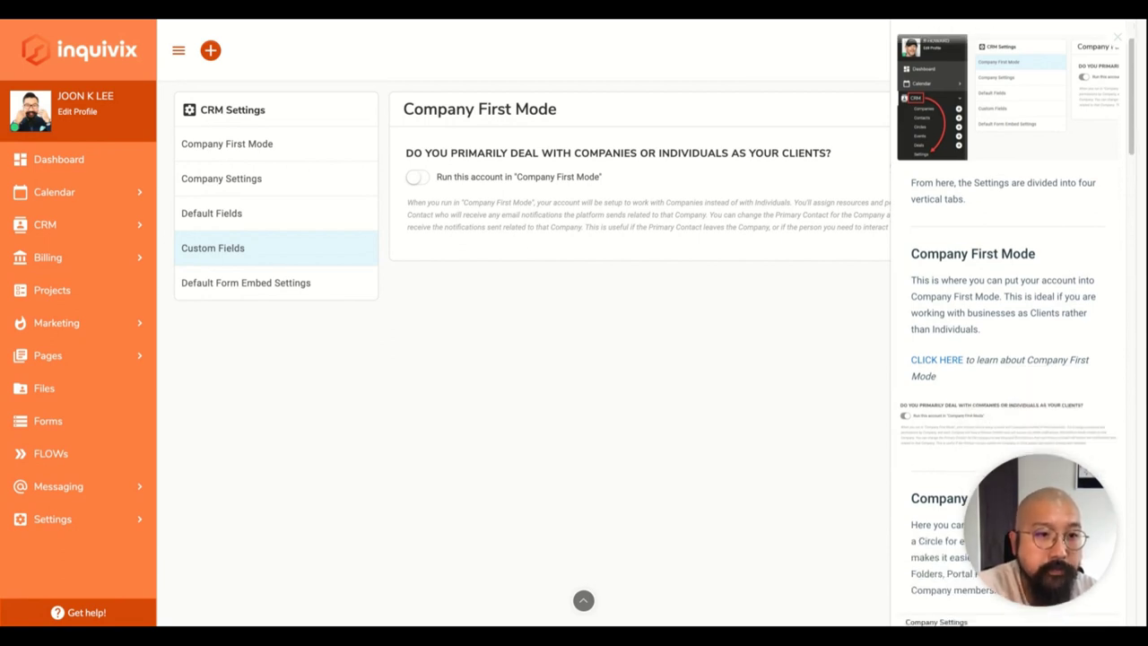
{"action": "scroll", "coordinate": [996, 233], "scroll_direction": "up", "scroll_amount": 2}
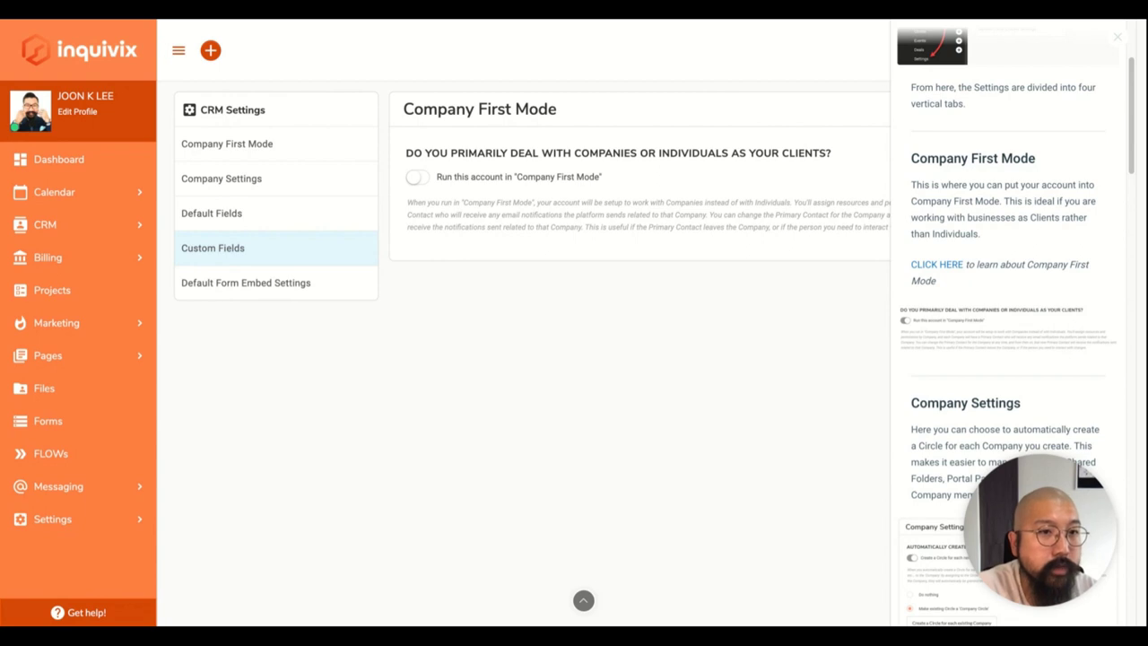
{"action": "scroll", "coordinate": [1013, 328], "scroll_direction": "down", "scroll_amount": 1}
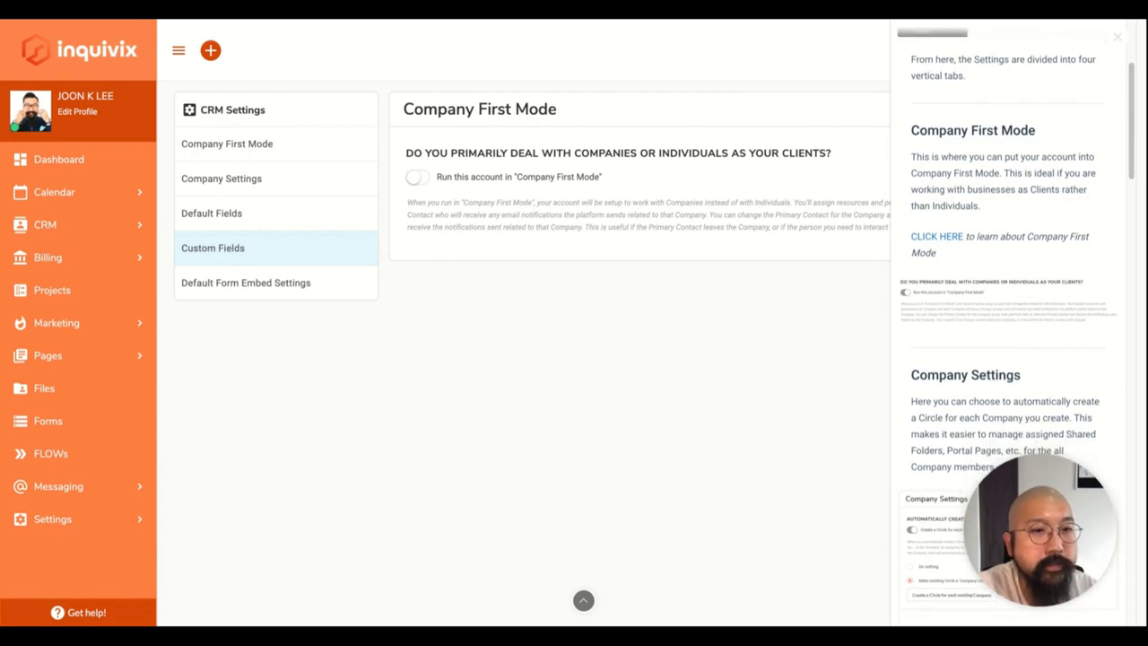
{"action": "scroll", "coordinate": [1017, 328], "scroll_direction": "down", "scroll_amount": 1}
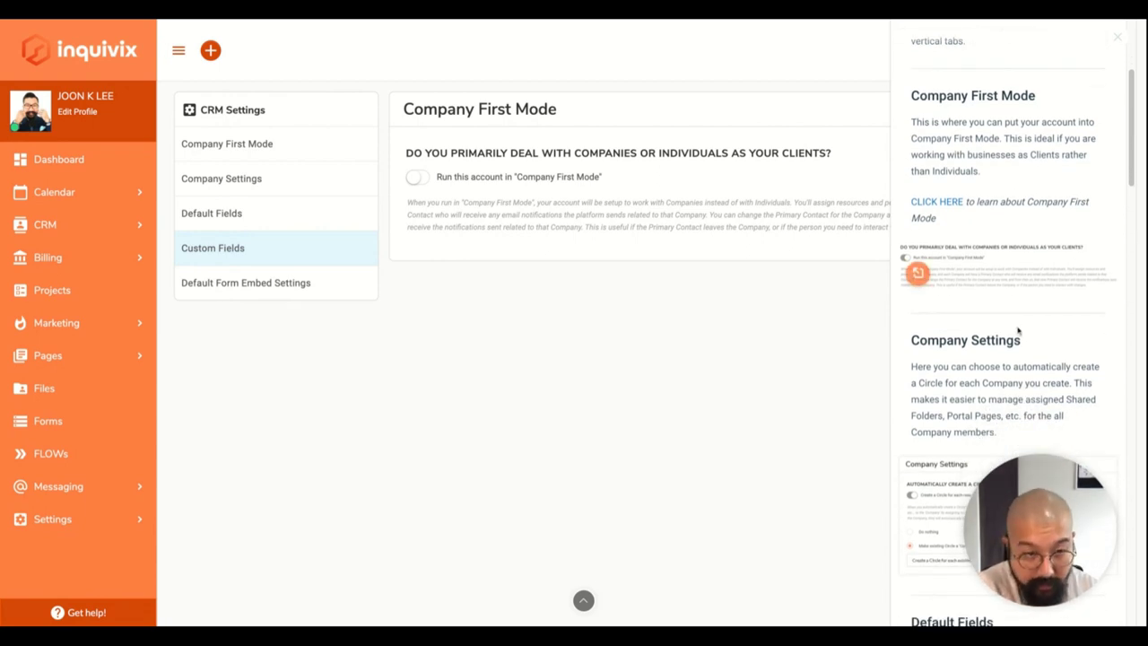
{"action": "scroll", "coordinate": [1026, 371], "scroll_direction": "down", "scroll_amount": 1}
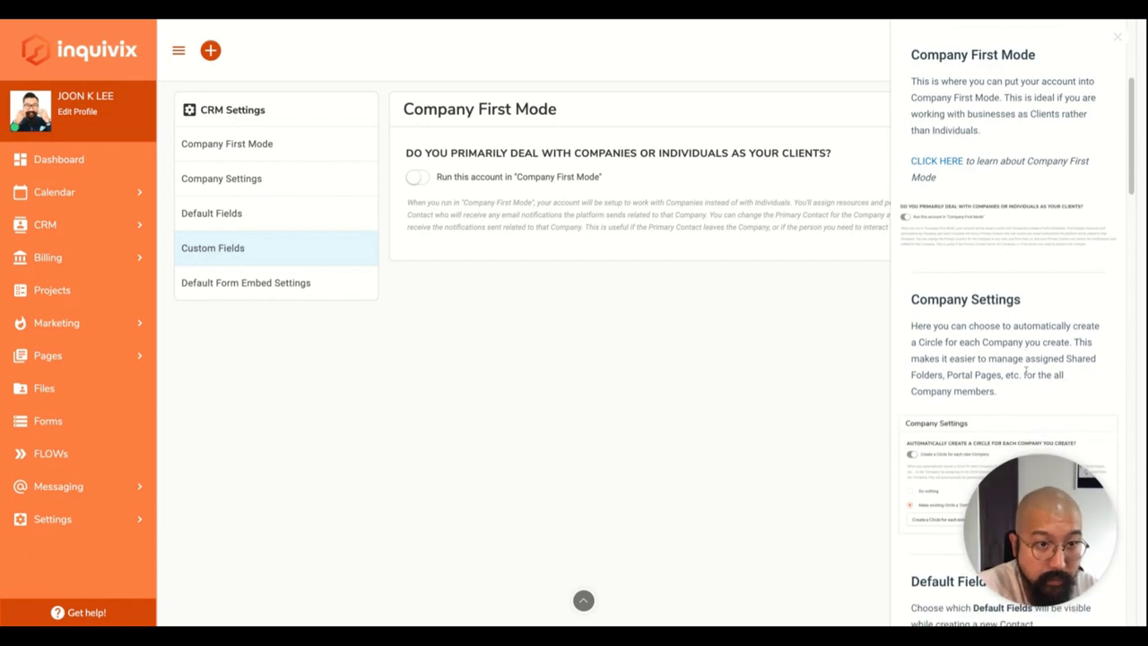
{"action": "scroll", "coordinate": [1027, 370], "scroll_direction": "down", "scroll_amount": 2}
{"action": "scroll", "coordinate": [1009, 332], "scroll_direction": "down", "scroll_amount": 2}
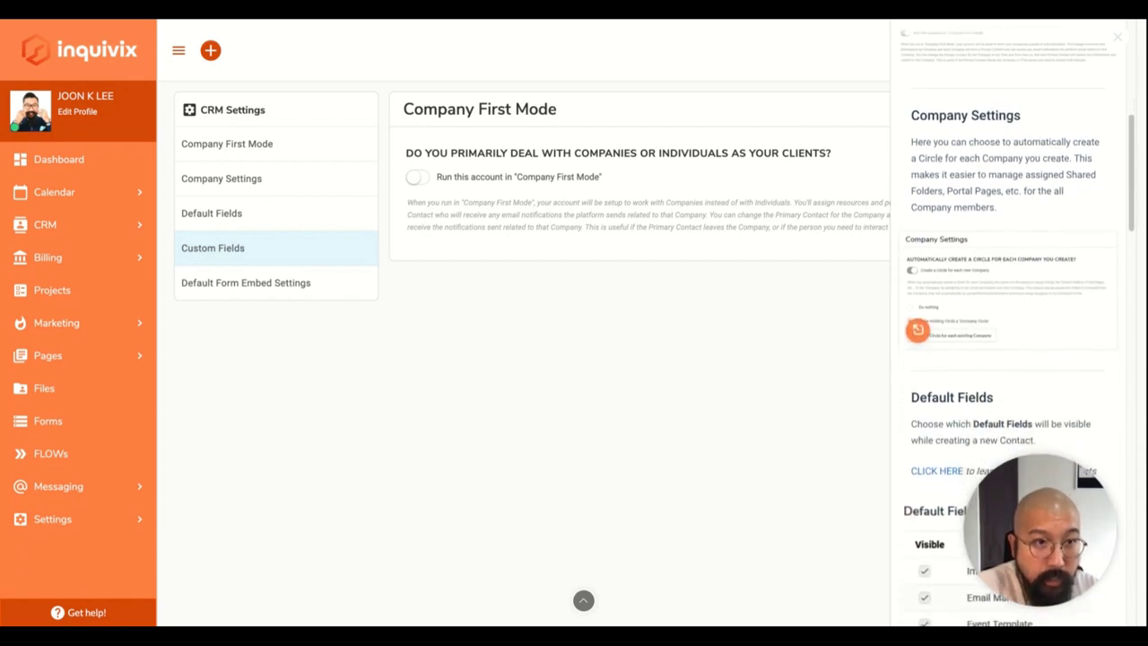
{"action": "scroll", "coordinate": [1009, 332], "scroll_direction": "down", "scroll_amount": 1}
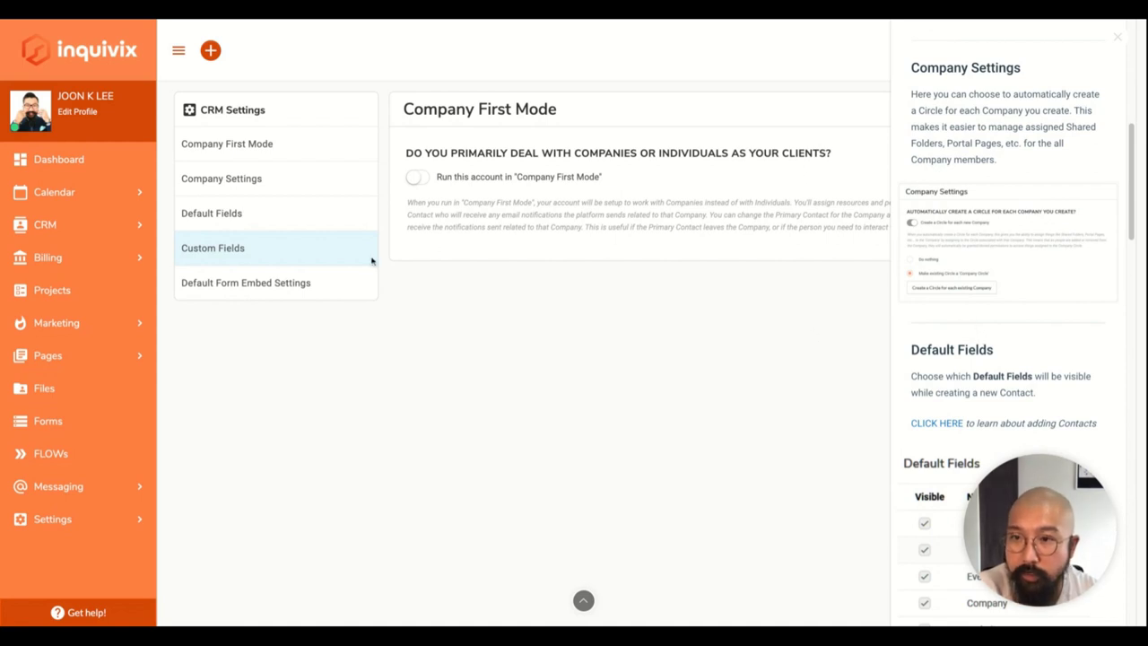
Expand CRM in the sidebar and open the Circles list with Efficient Conversions.
{"action": "left_click", "coordinate": [23, 226]}
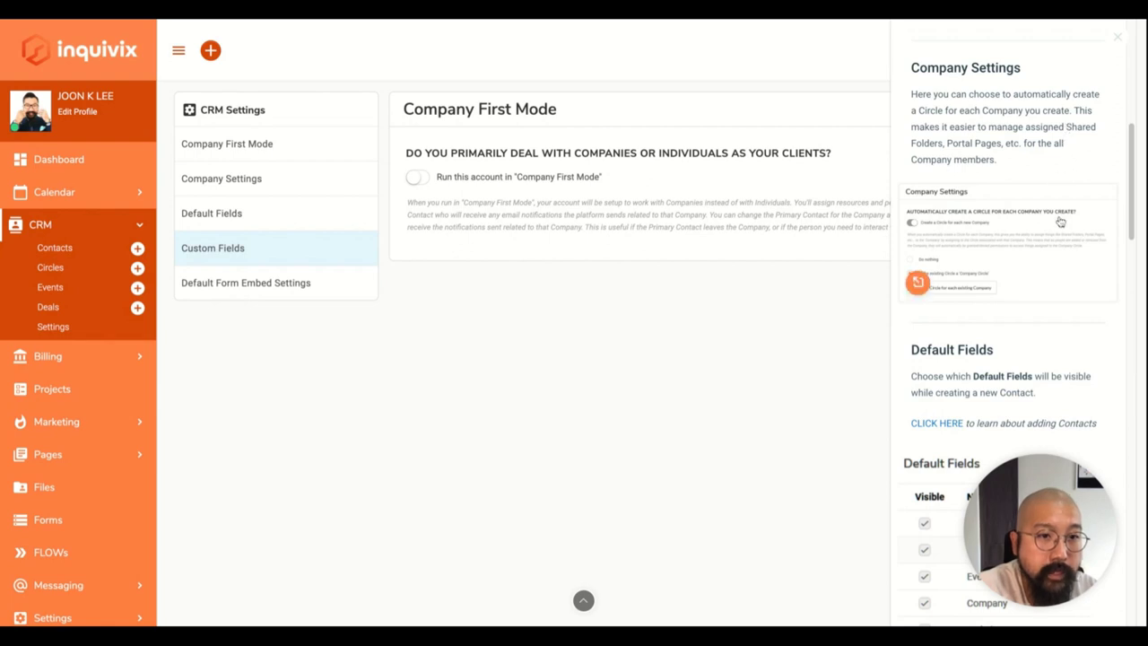
{"action": "scroll", "coordinate": [1060, 221], "scroll_direction": "down", "scroll_amount": 5}
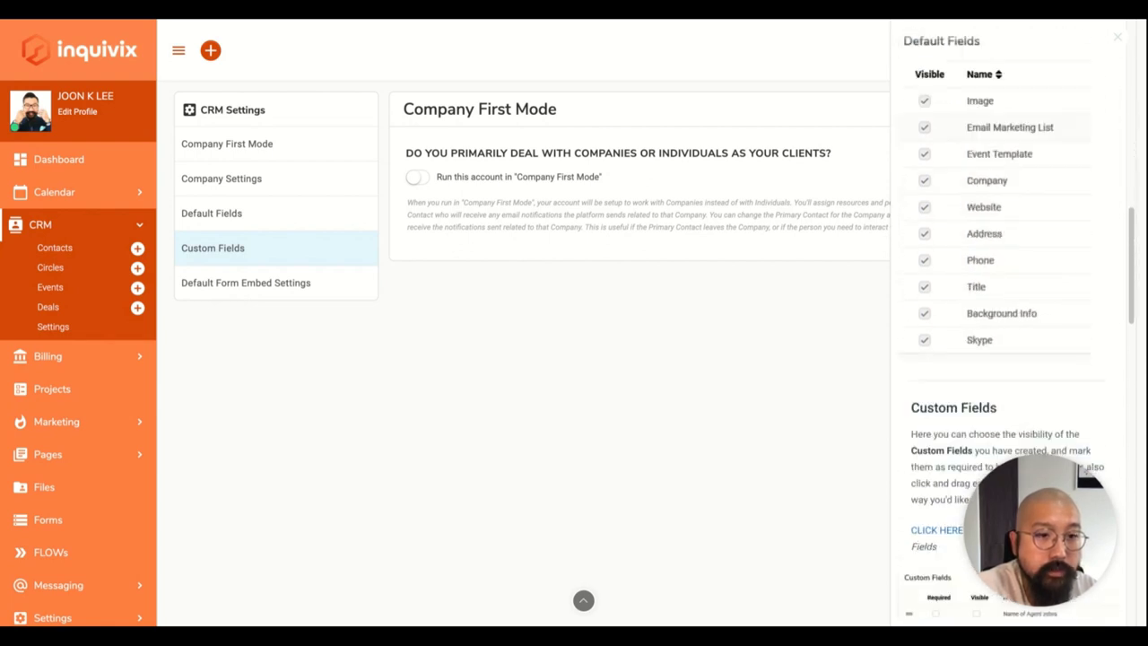
{"action": "scroll", "coordinate": [1018, 319], "scroll_direction": "down", "scroll_amount": 8}
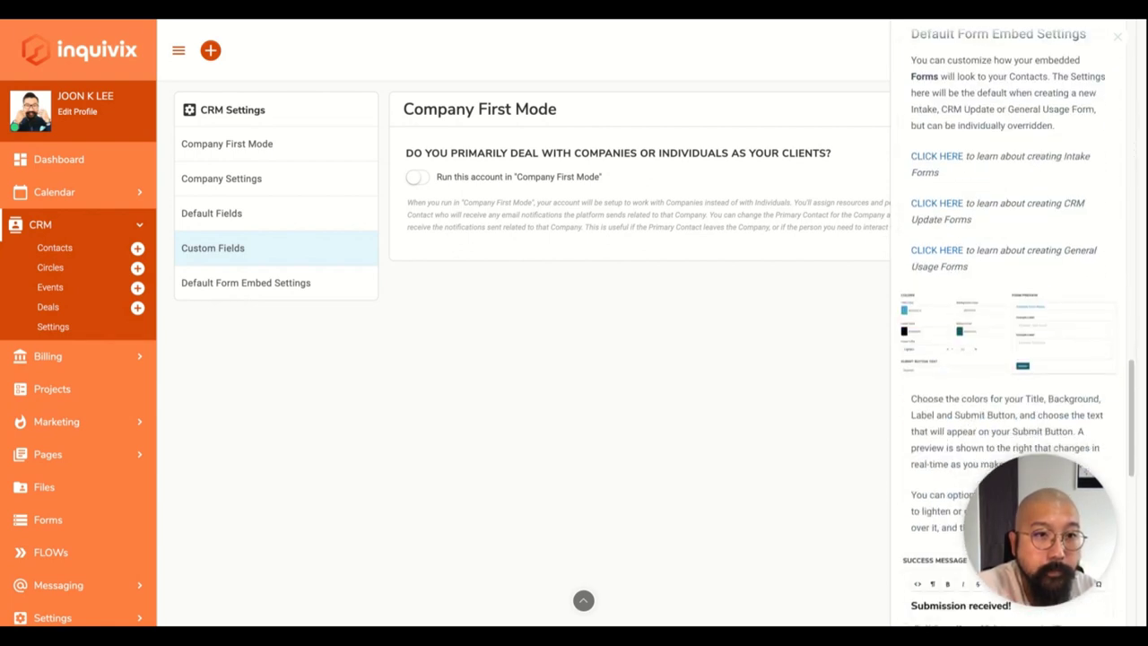
{"action": "scroll", "coordinate": [1013, 322], "scroll_direction": "down", "scroll_amount": 3}
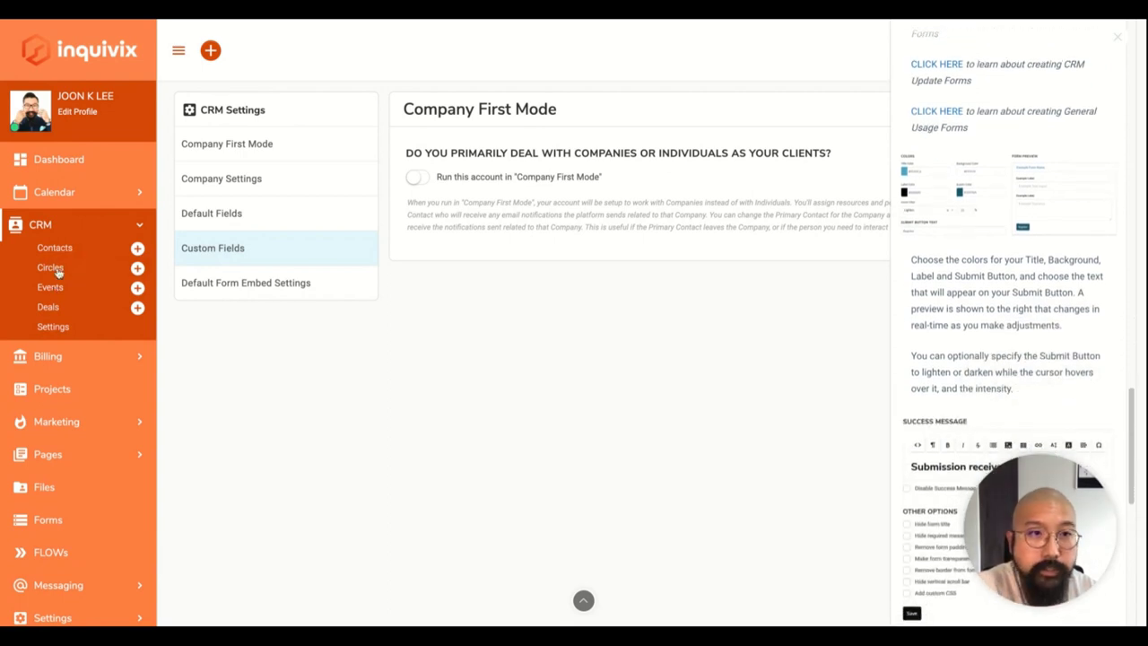
{"action": "left_click", "coordinate": [56, 271]}
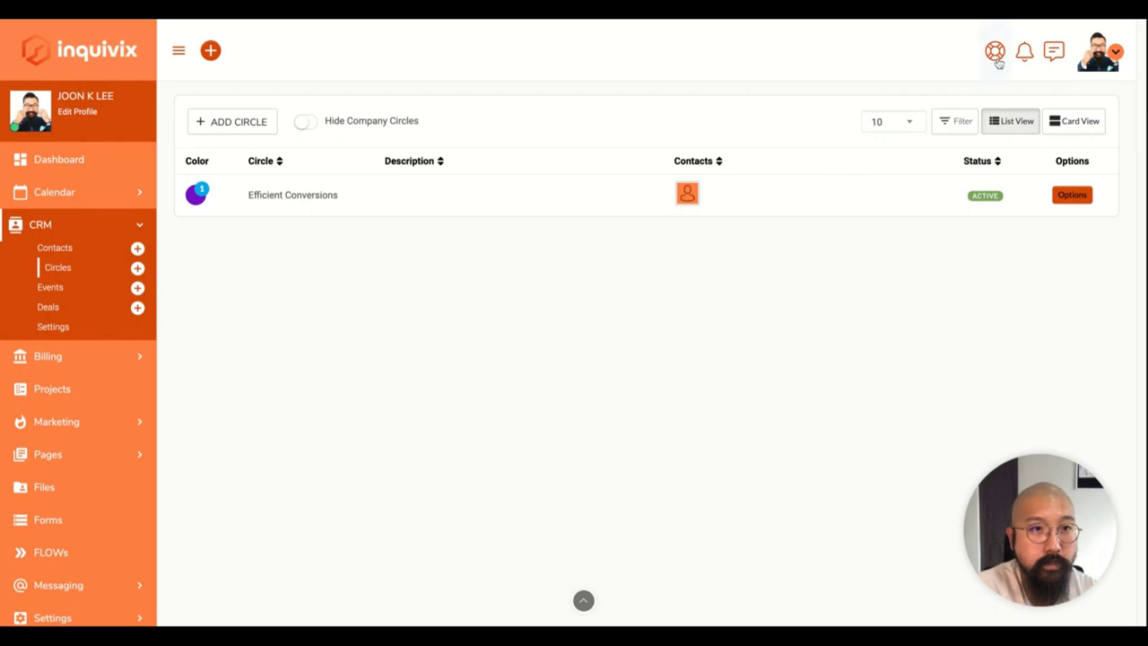
Read the 'What are Circles?' help article, then close the help panel.
{"action": "left_click", "coordinate": [997, 61]}
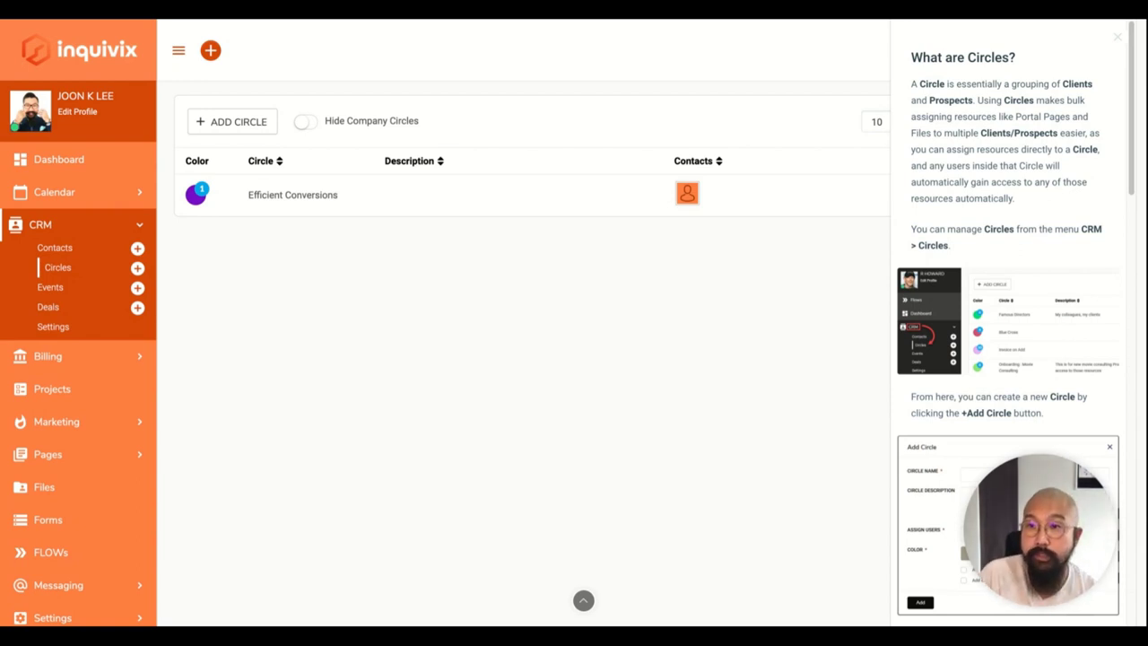
{"action": "scroll", "coordinate": [1013, 322], "scroll_direction": "down", "scroll_amount": 3}
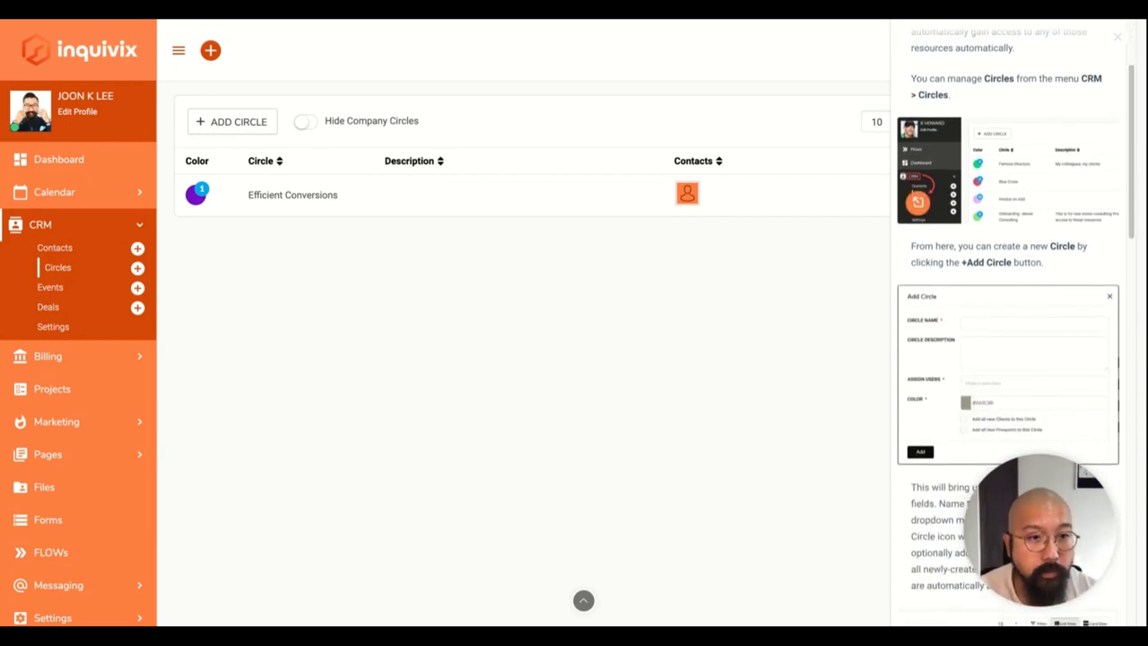
{"action": "scroll", "coordinate": [916, 298], "scroll_direction": "down", "scroll_amount": 2}
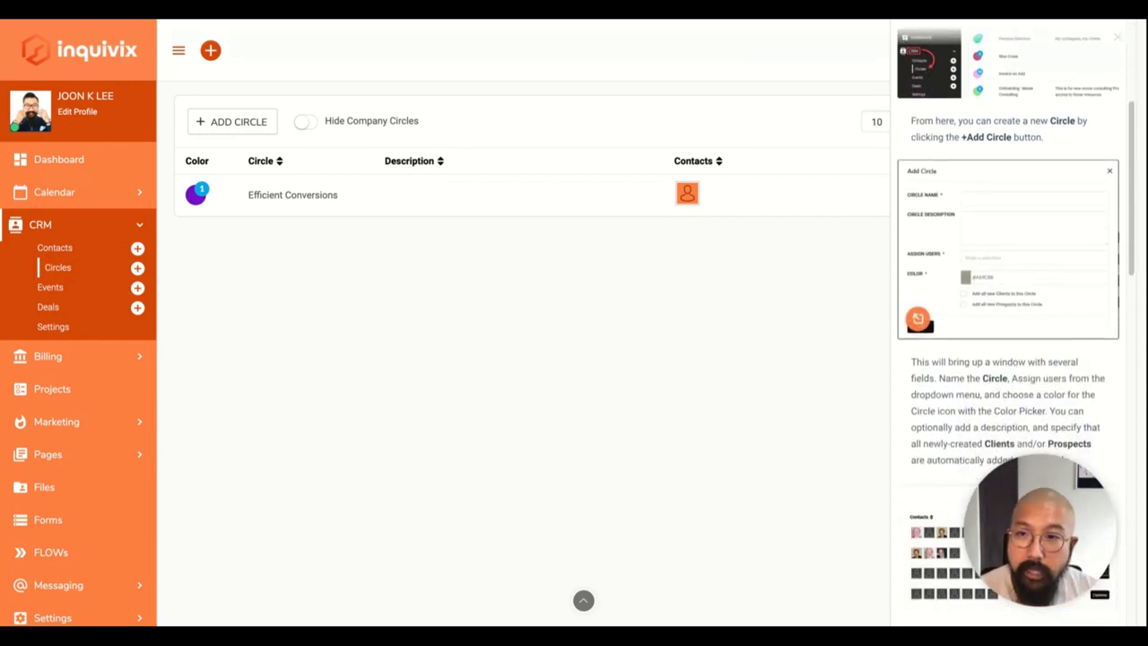
{"action": "scroll", "coordinate": [916, 297], "scroll_direction": "down", "scroll_amount": 3}
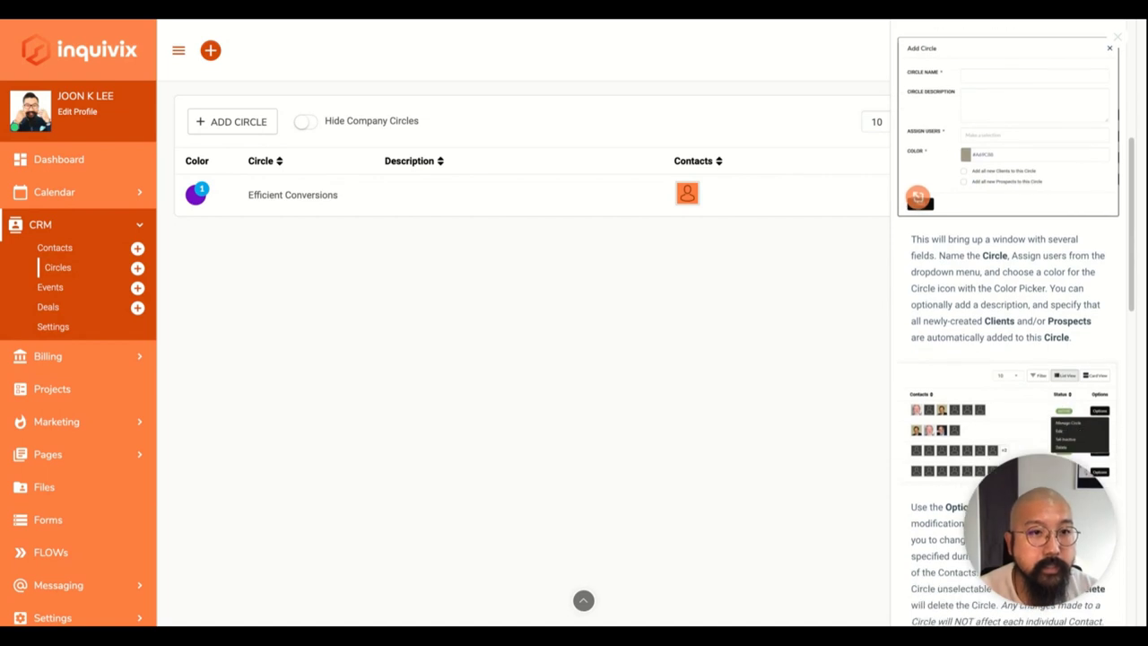
{"action": "scroll", "coordinate": [916, 329], "scroll_direction": "down", "scroll_amount": 2}
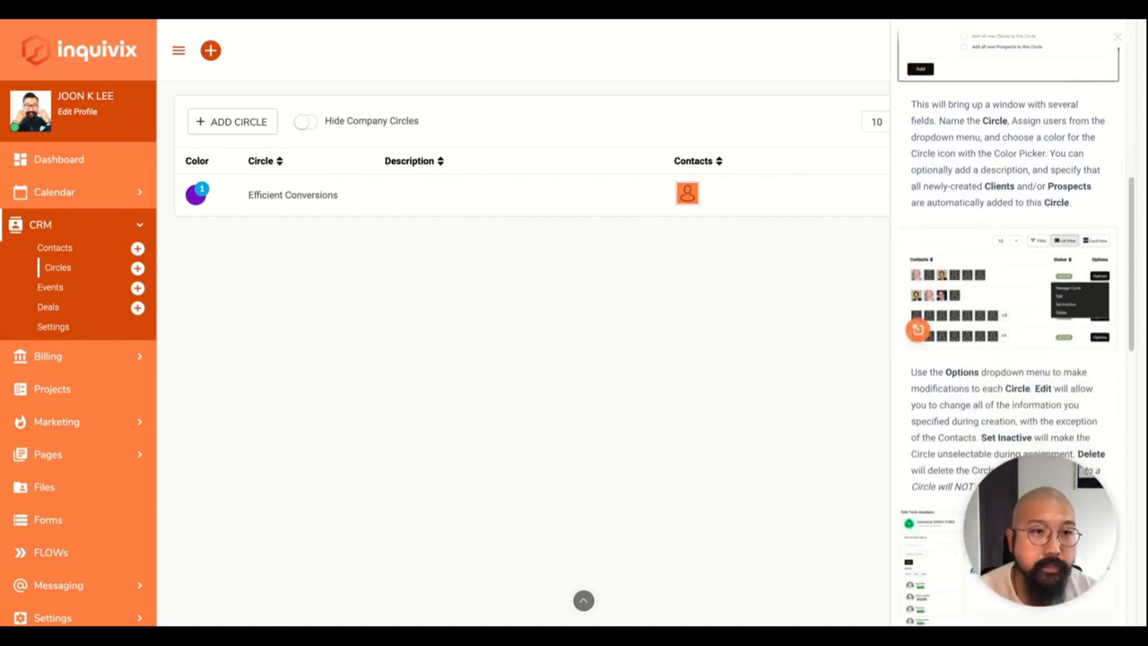
{"action": "scroll", "coordinate": [1025, 340], "scroll_direction": "down", "scroll_amount": 3}
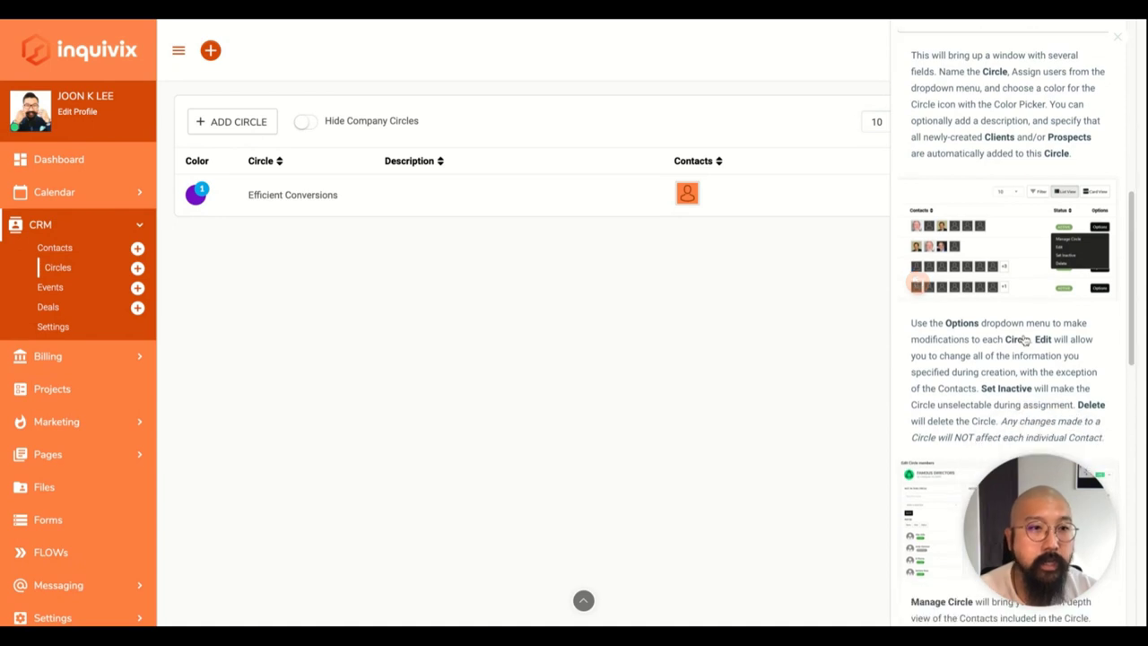
{"action": "left_click", "coordinate": [1117, 37]}
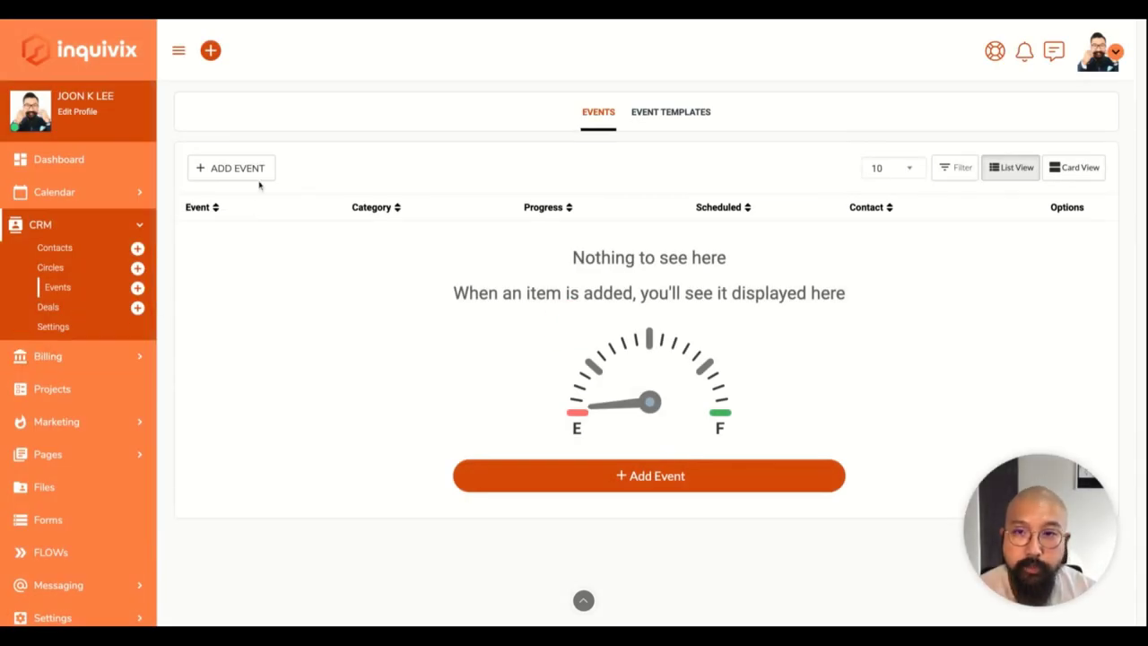
Preview the Add Event form unsaved, then browse CRM Deals, CRM Events and Project Statuses categories.
{"action": "left_click", "coordinate": [258, 179]}
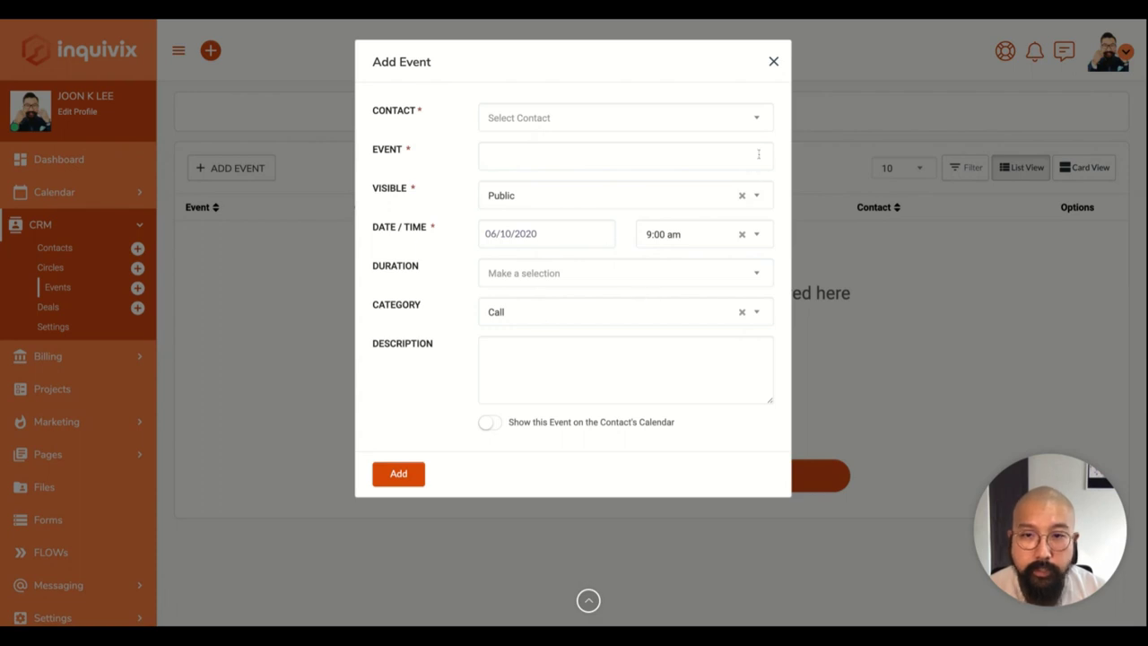
{"action": "left_click", "coordinate": [774, 62]}
{"action": "left_click", "coordinate": [56, 326]}
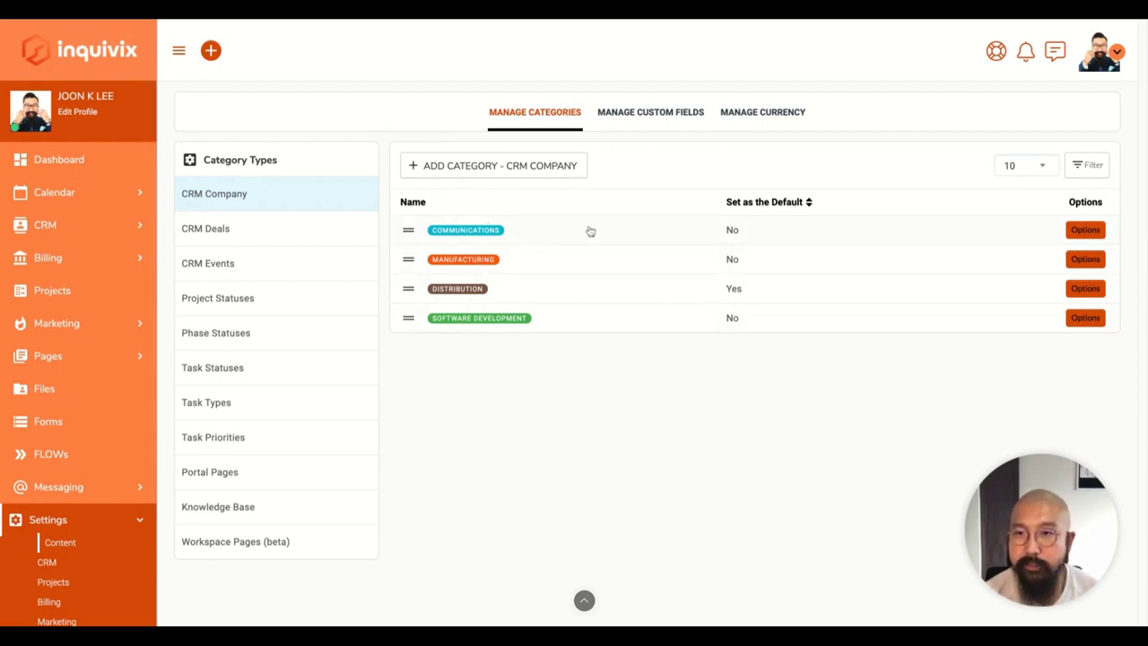
{"action": "left_click", "coordinate": [248, 222]}
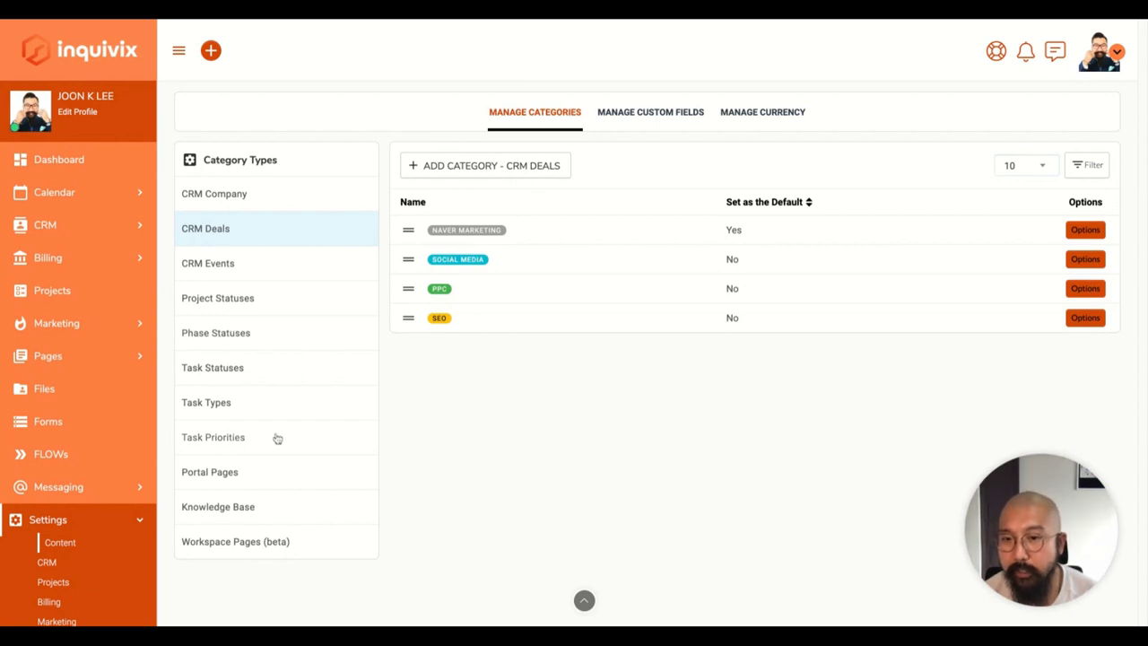
{"action": "left_click", "coordinate": [242, 265]}
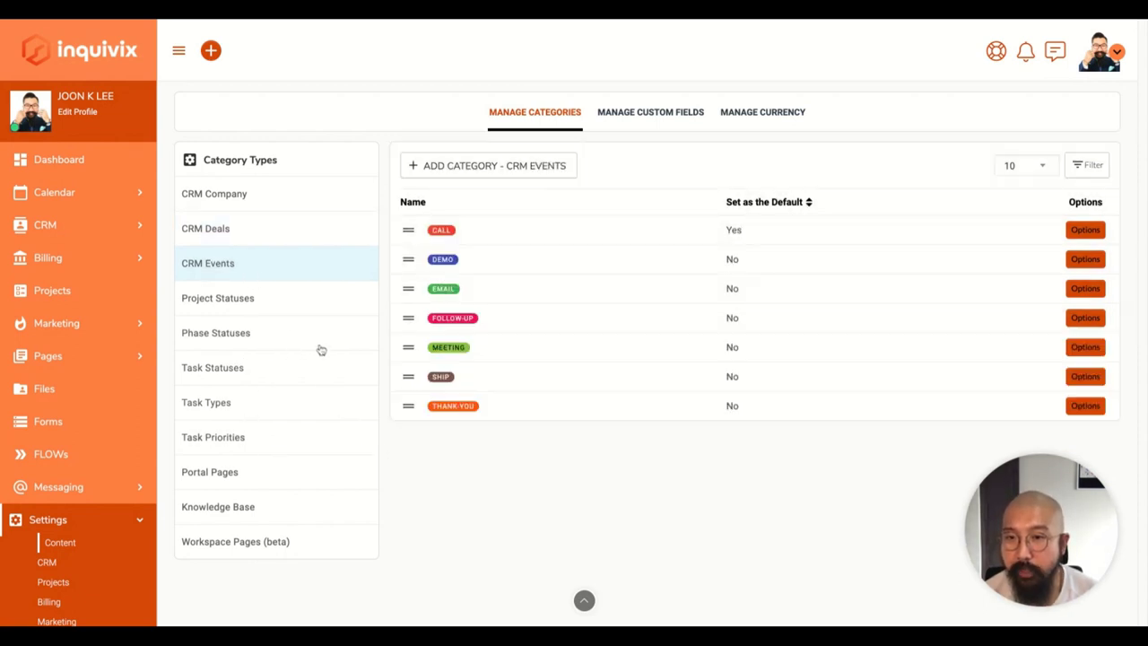
{"action": "left_click", "coordinate": [282, 310]}
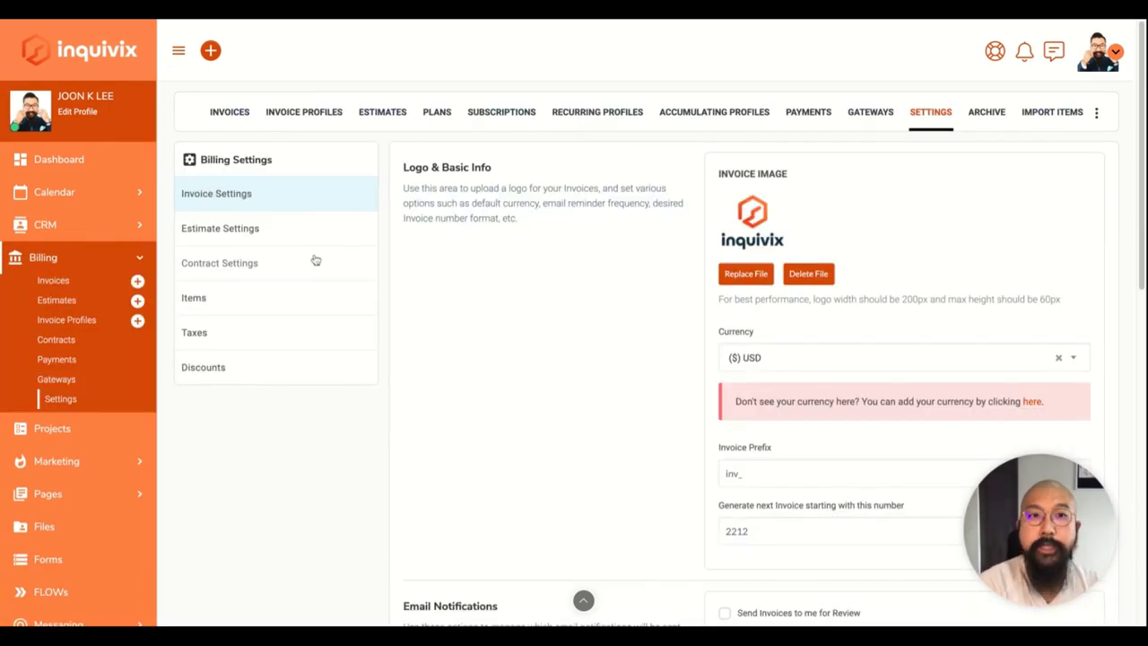
Look over the invoice settings and check the currency options, keeping USD.
{"action": "scroll", "coordinate": [558, 359], "scroll_direction": "down", "scroll_amount": 1}
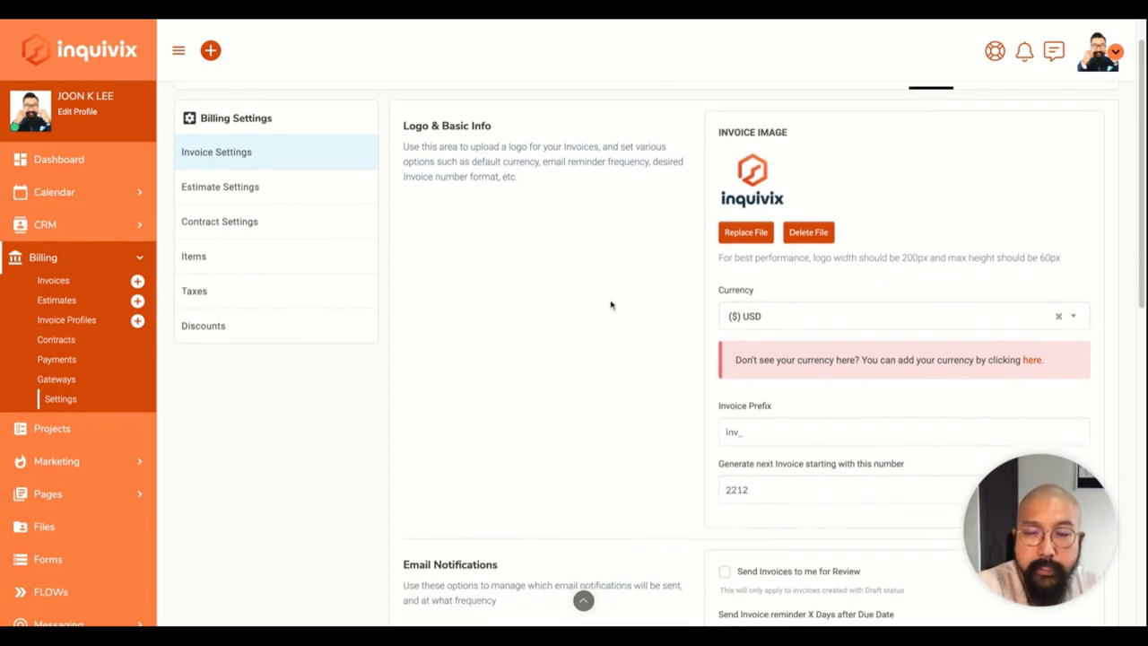
{"action": "scroll", "coordinate": [610, 305], "scroll_direction": "up", "scroll_amount": 1}
{"action": "scroll", "coordinate": [610, 305], "scroll_direction": "down", "scroll_amount": 2}
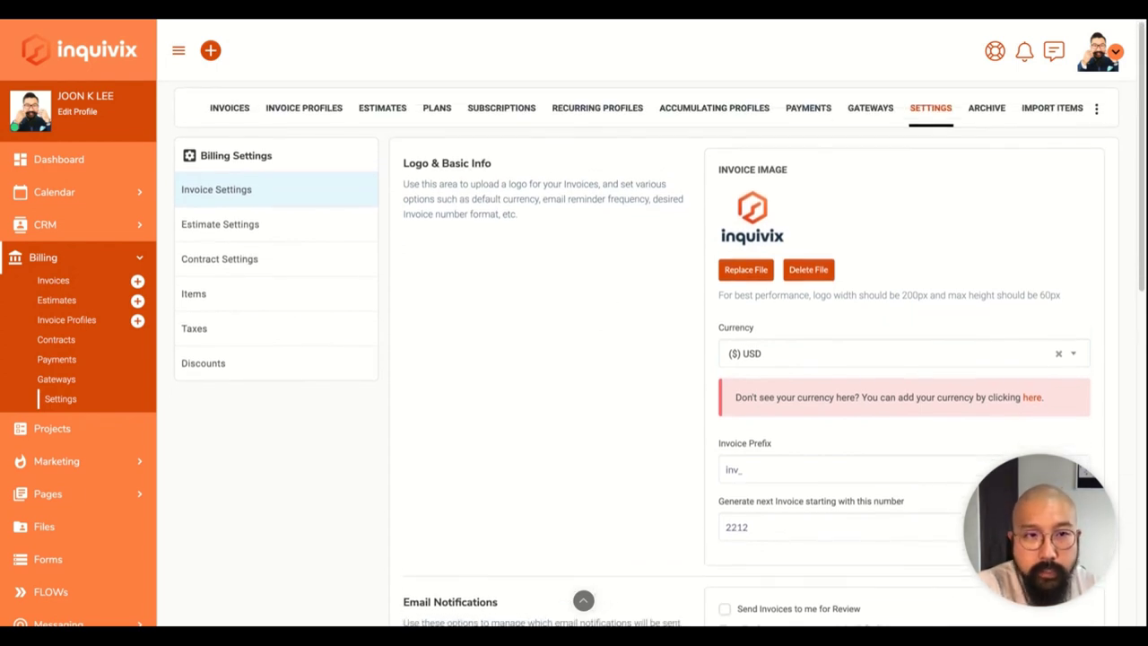
{"action": "scroll", "coordinate": [611, 305], "scroll_direction": "down", "scroll_amount": 3}
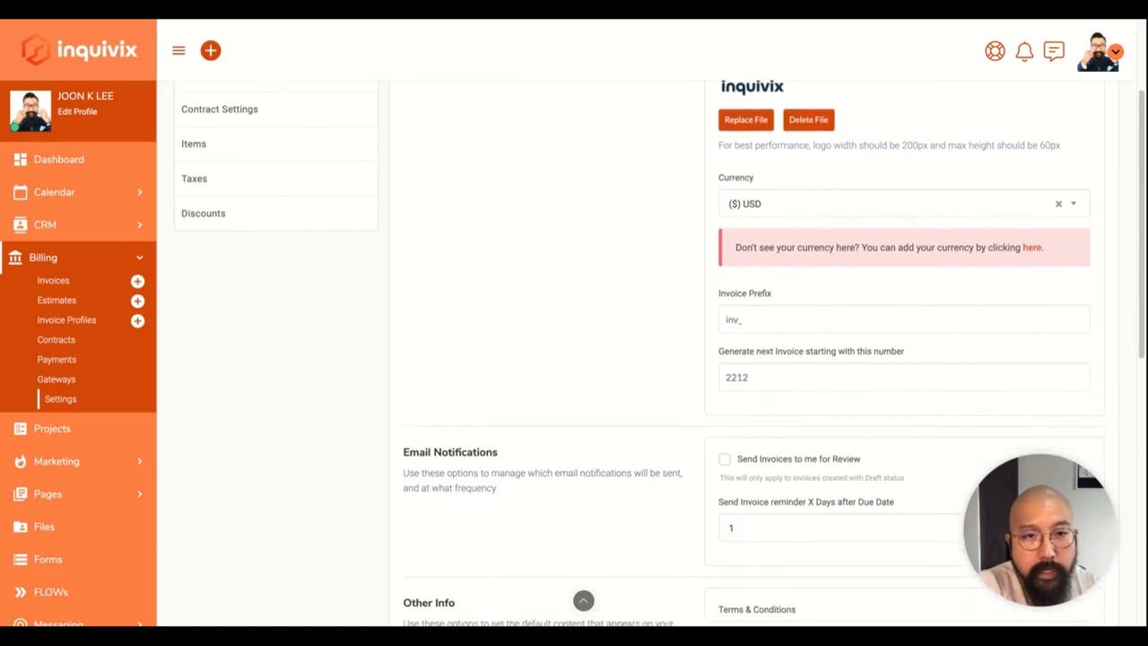
{"action": "scroll", "coordinate": [610, 305], "scroll_direction": "down", "scroll_amount": 1}
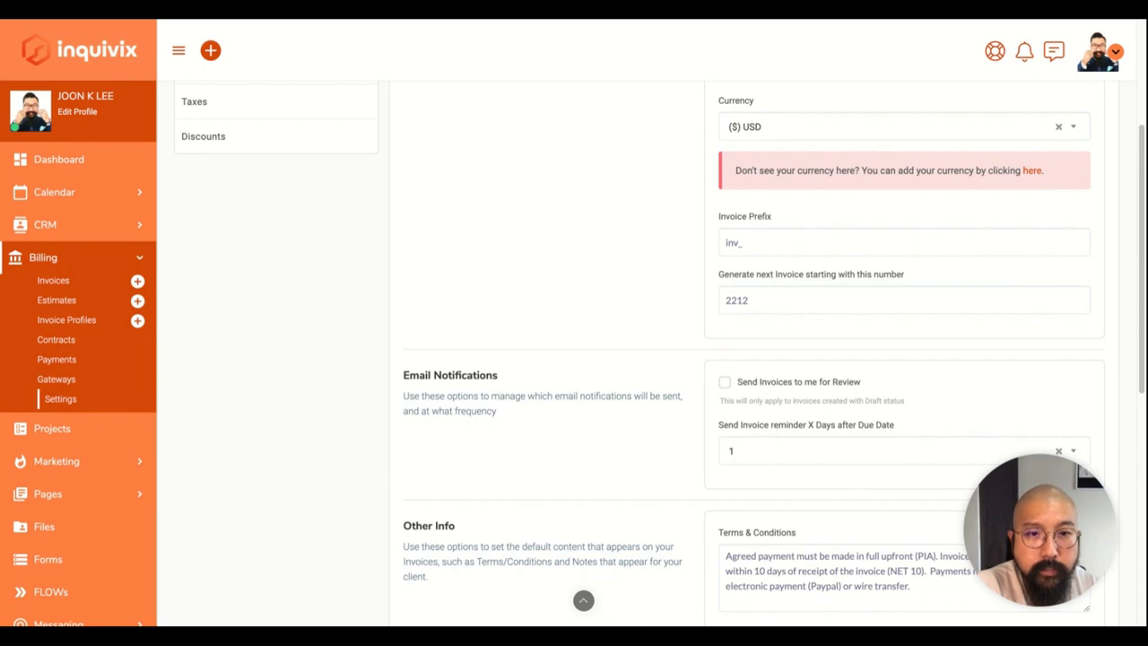
{"action": "scroll", "coordinate": [638, 278], "scroll_direction": "up", "scroll_amount": 1}
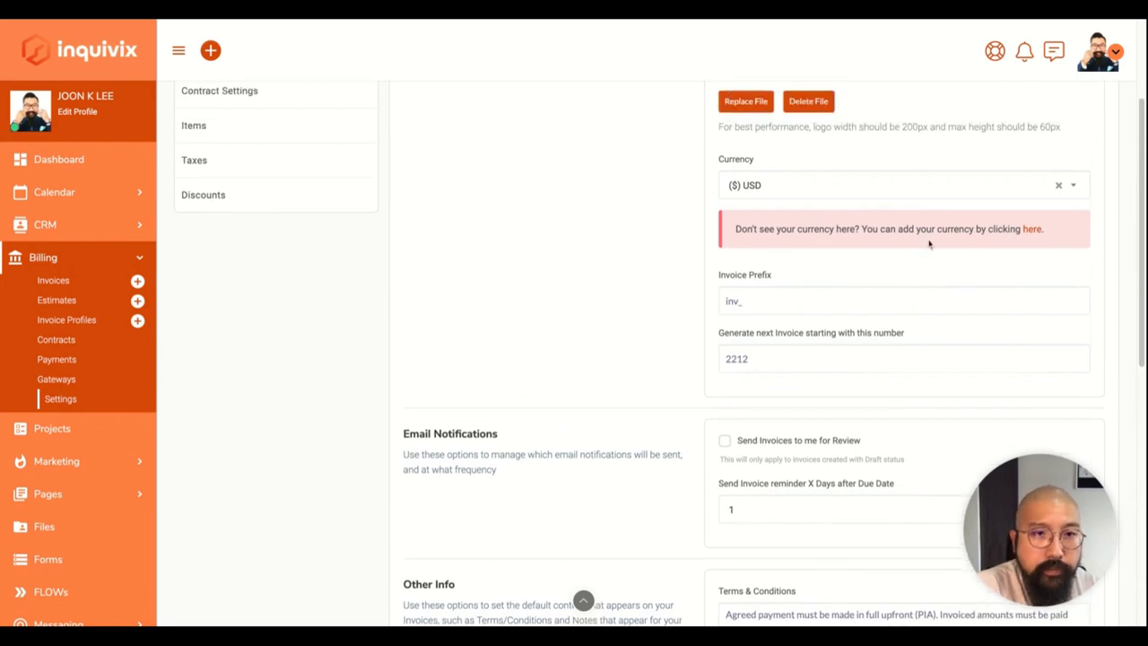
{"action": "left_click", "coordinate": [1081, 189]}
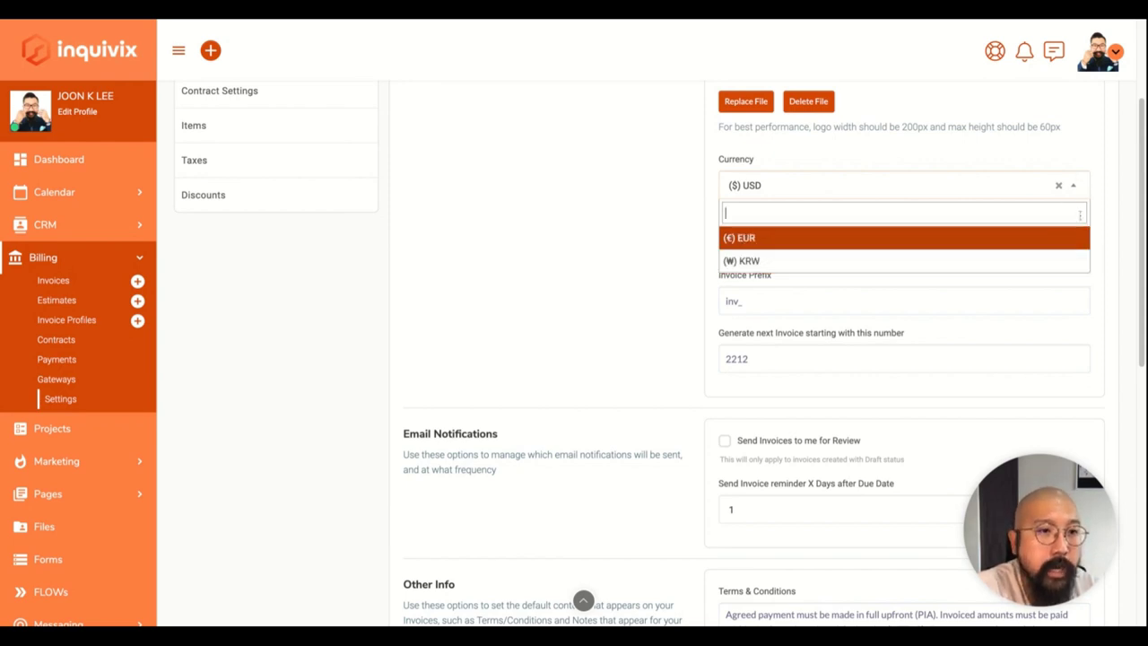
{"action": "left_click", "coordinate": [1080, 185]}
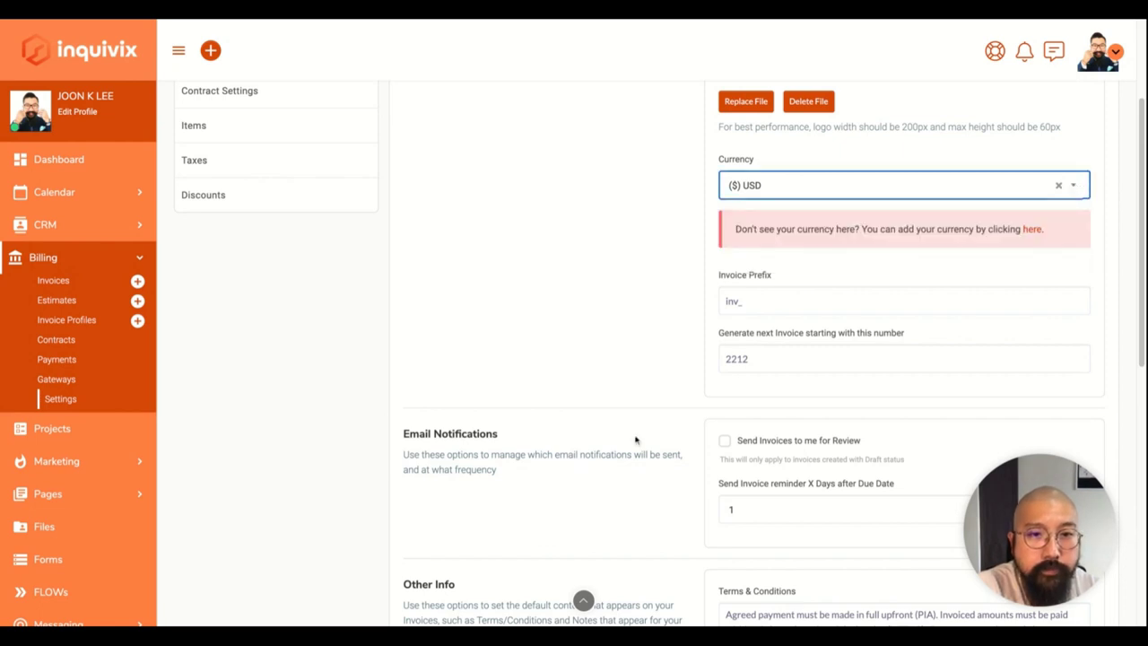
Change the invoice prefix from inv_ to INV, keeping starting number 2212.
{"action": "scroll", "coordinate": [602, 406], "scroll_direction": "down", "scroll_amount": 1}
{"action": "left_click", "coordinate": [752, 257]}
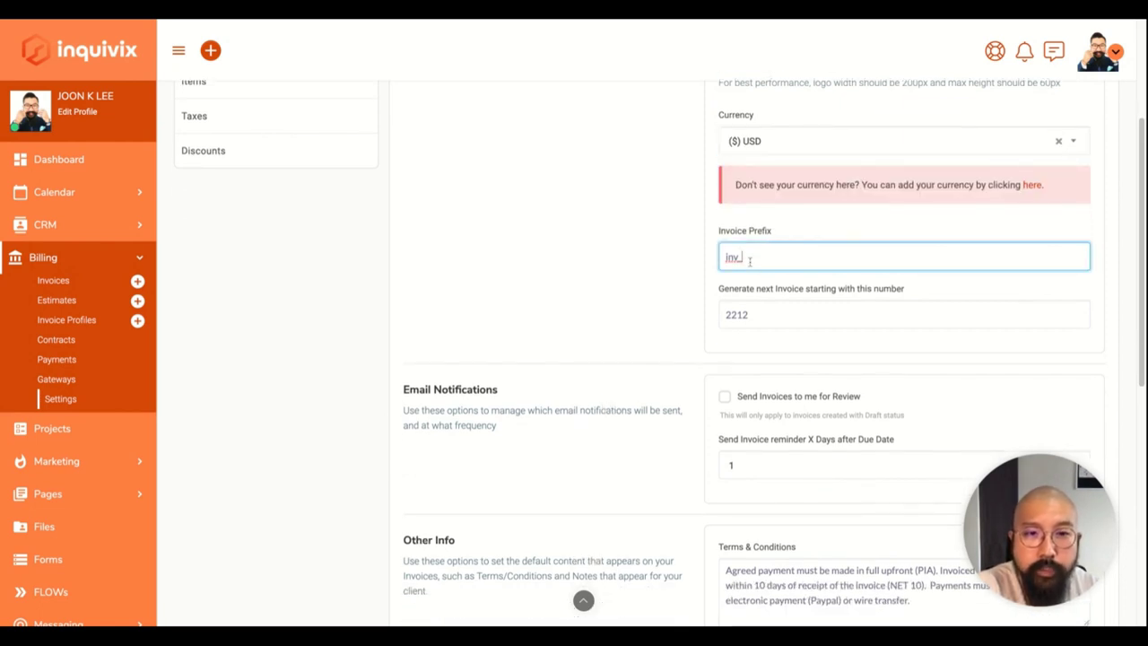
{"action": "scroll", "coordinate": [671, 335], "scroll_direction": "down", "scroll_amount": 2}
{"action": "left_click", "coordinate": [754, 219]}
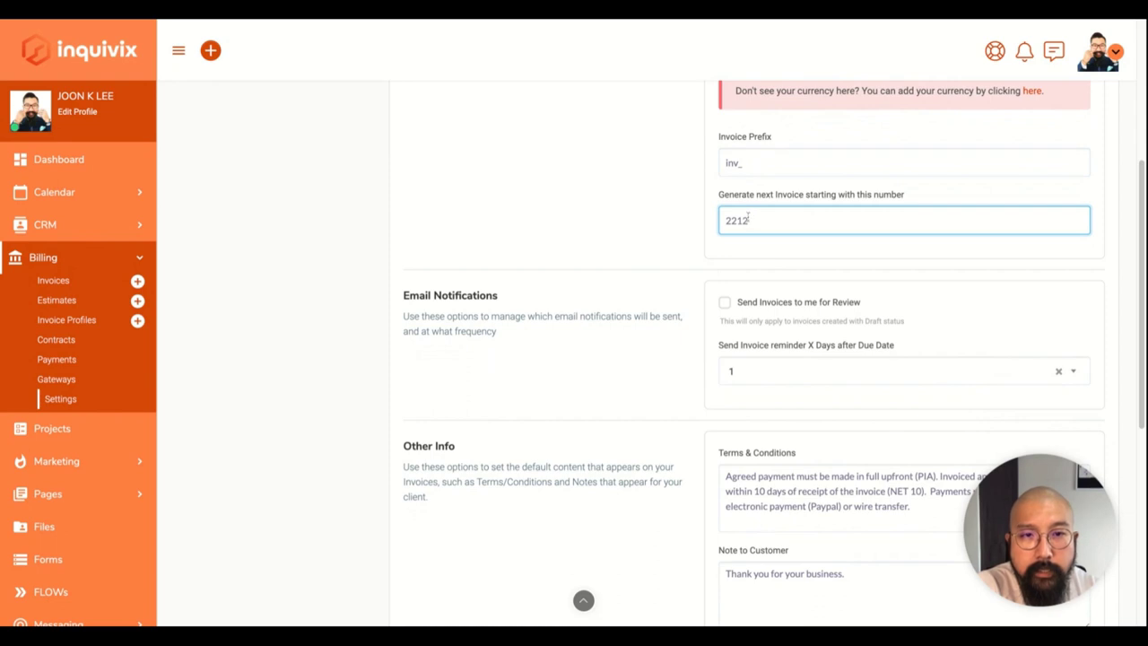
{"action": "double_click", "coordinate": [732, 161]}
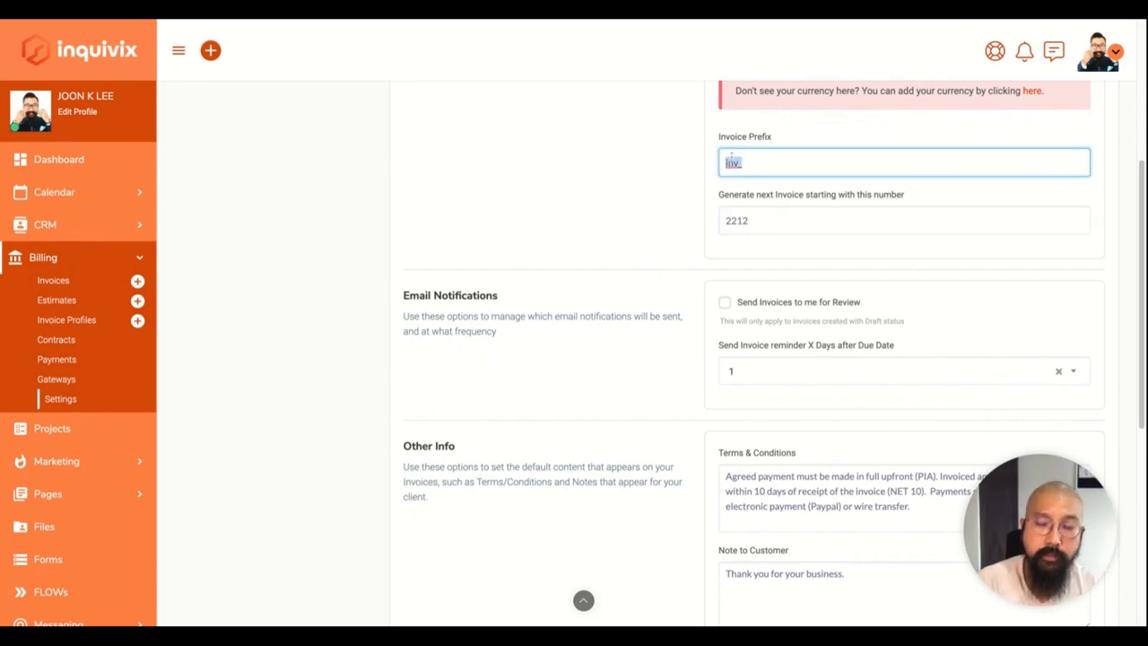
{"action": "type", "text": "INV"}
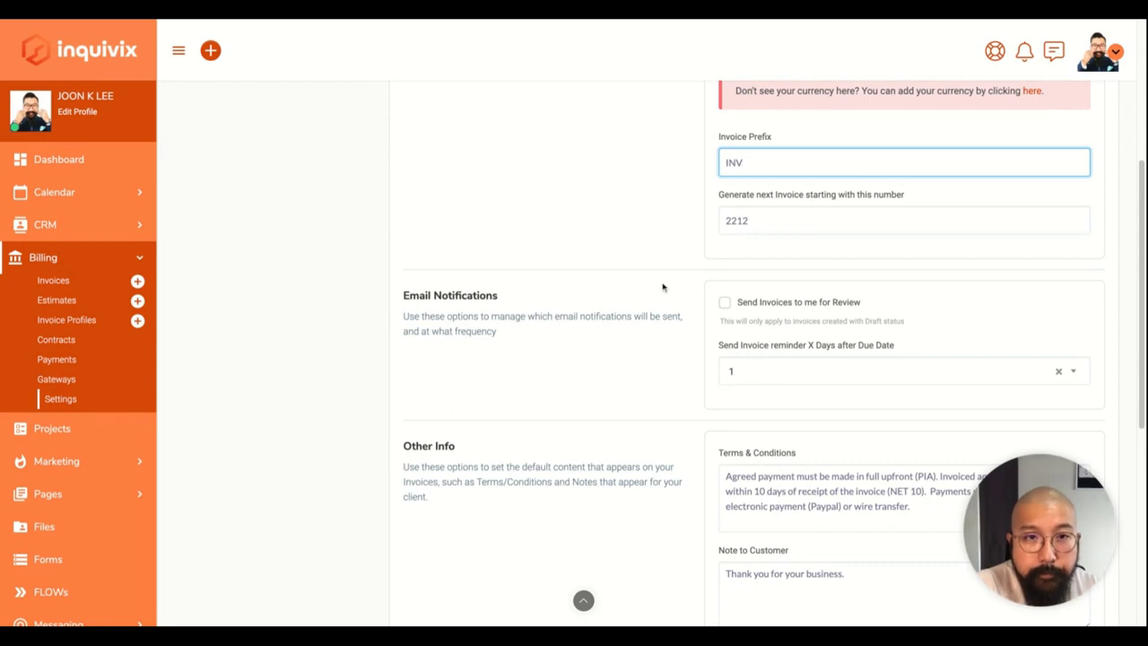
{"action": "left_click", "coordinate": [749, 220]}
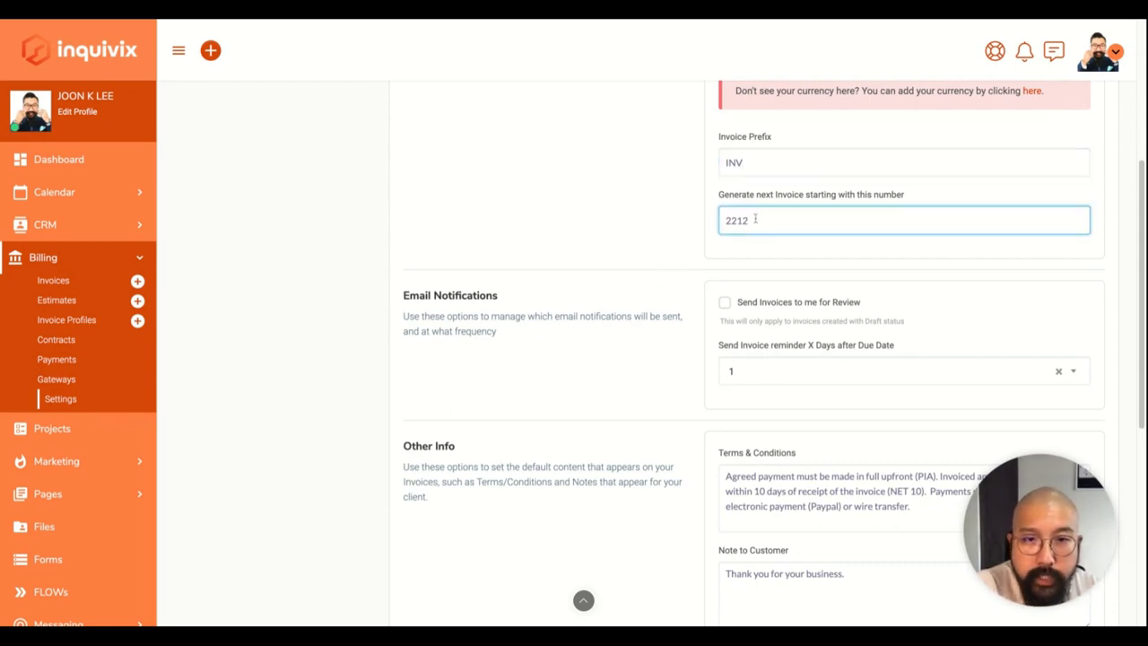
Have invoices sent to me for review, leaving reminders at 1 day after due date.
{"action": "scroll", "coordinate": [689, 356], "scroll_direction": "down", "scroll_amount": 2}
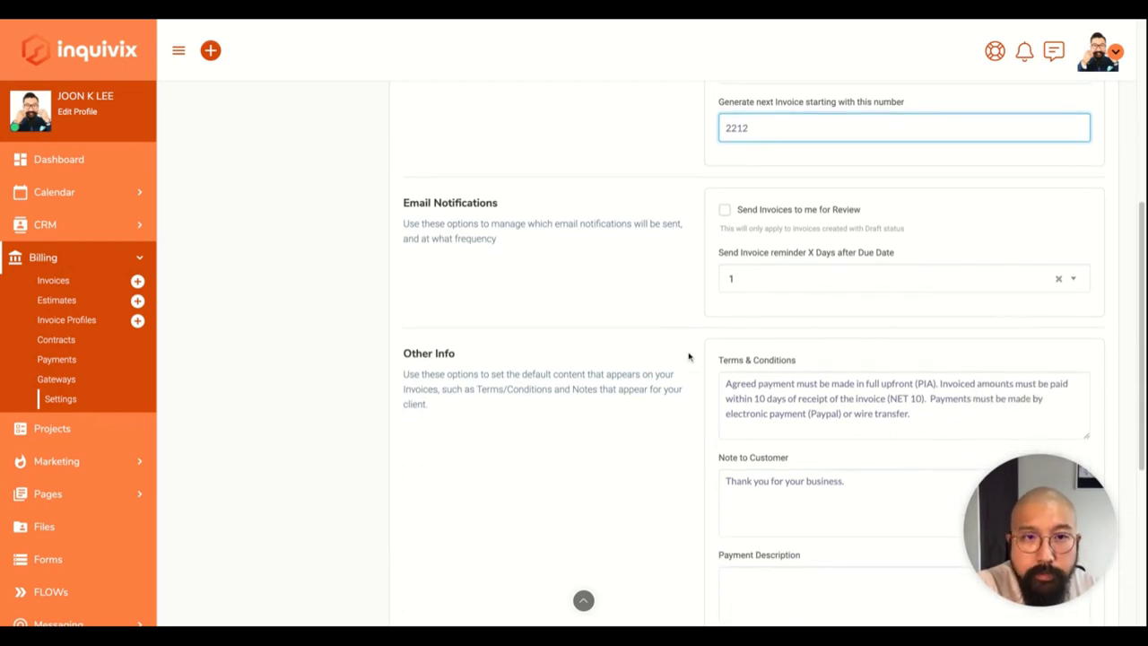
{"action": "scroll", "coordinate": [689, 356], "scroll_direction": "down", "scroll_amount": 1}
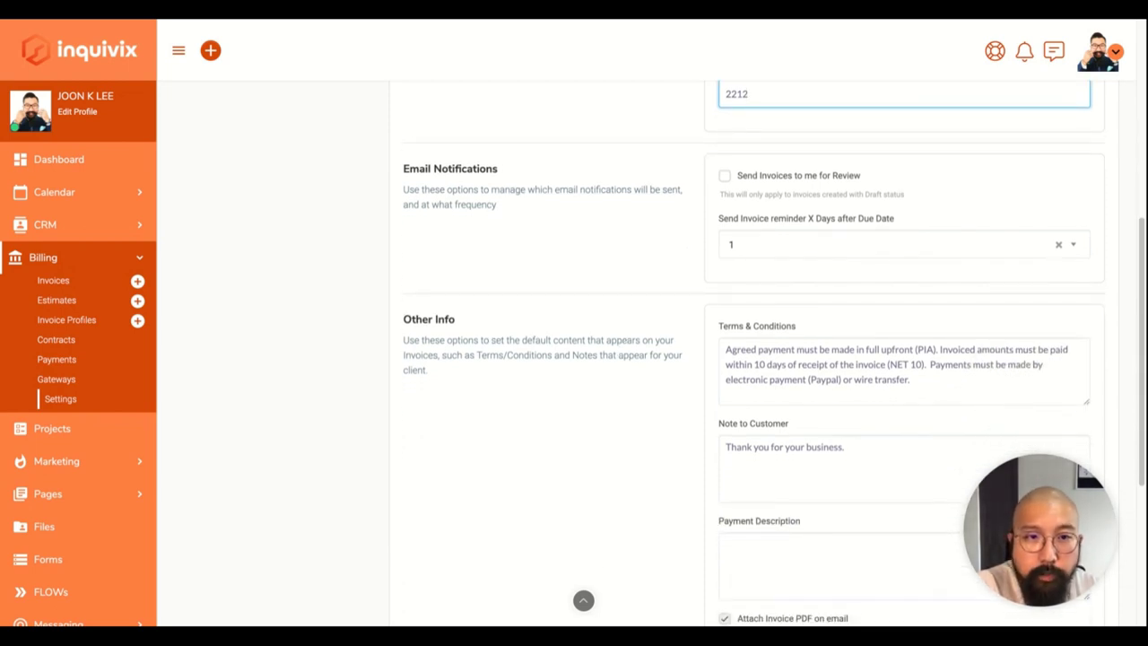
{"action": "scroll", "coordinate": [689, 356], "scroll_direction": "down", "scroll_amount": 1}
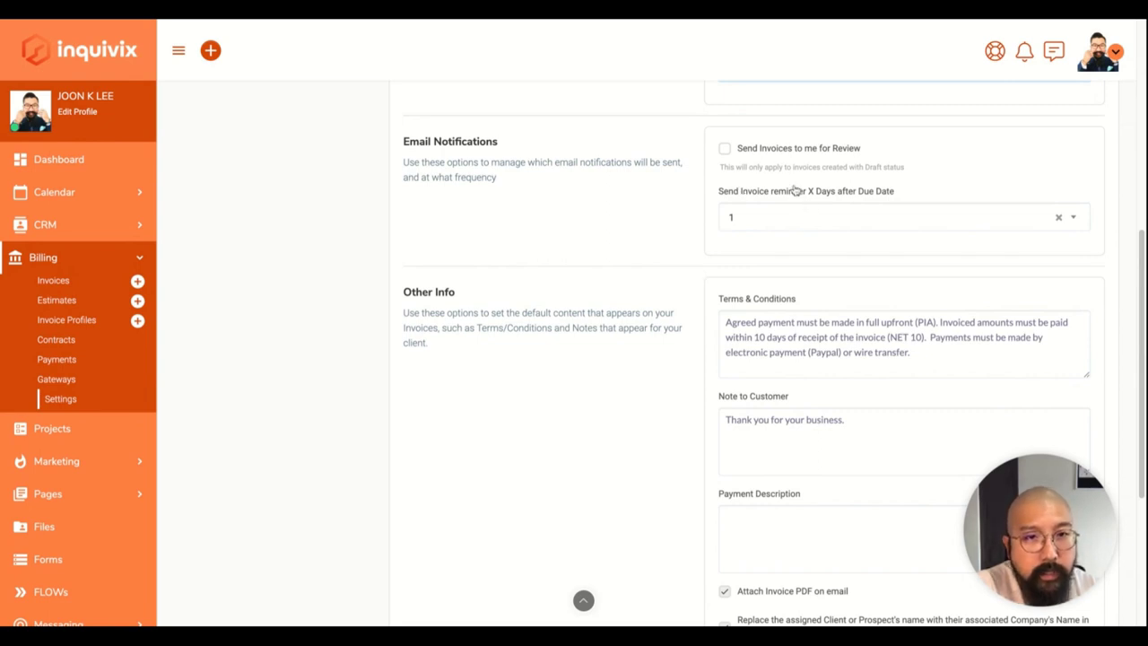
{"action": "left_click", "coordinate": [725, 149]}
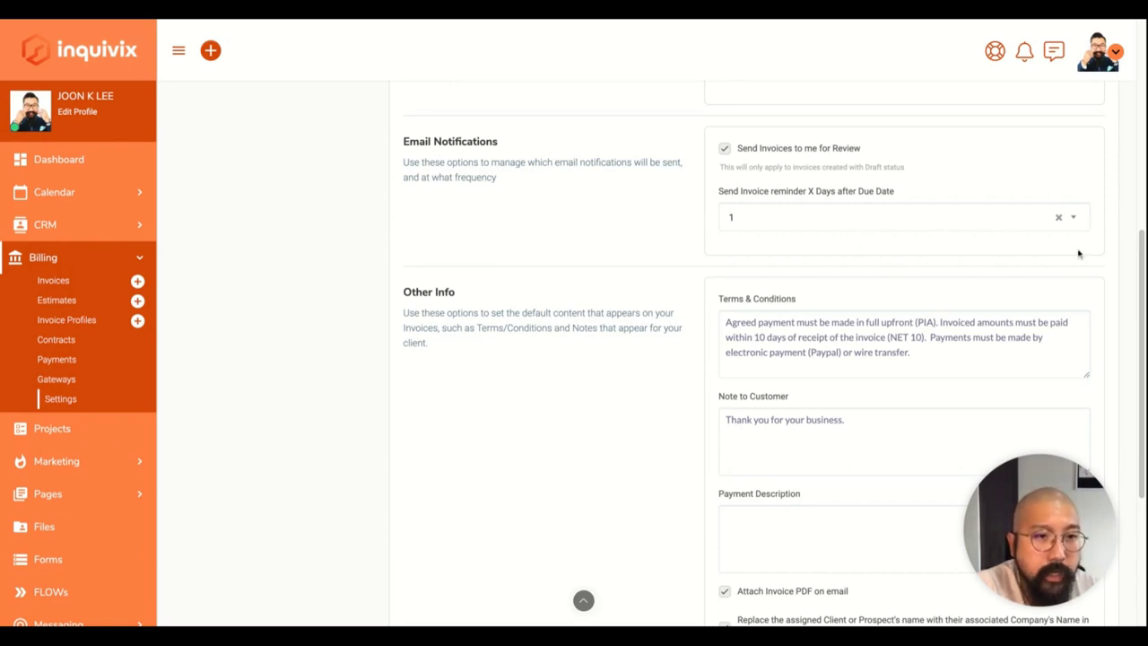
{"action": "left_click", "coordinate": [1078, 218]}
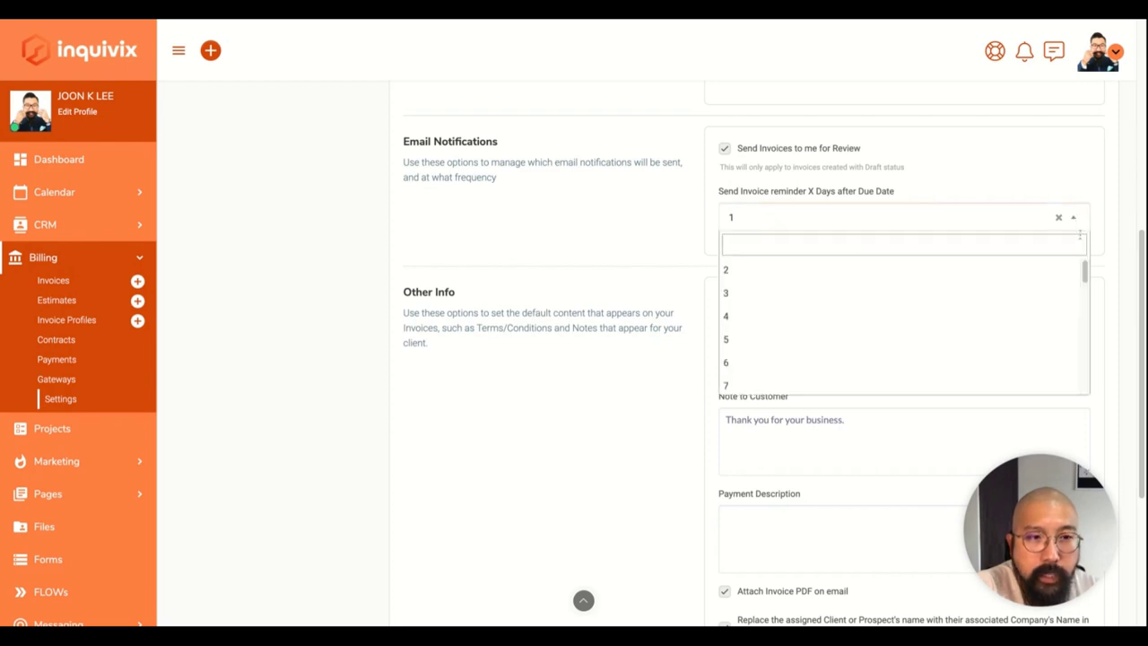
{"action": "left_click", "coordinate": [1078, 218]}
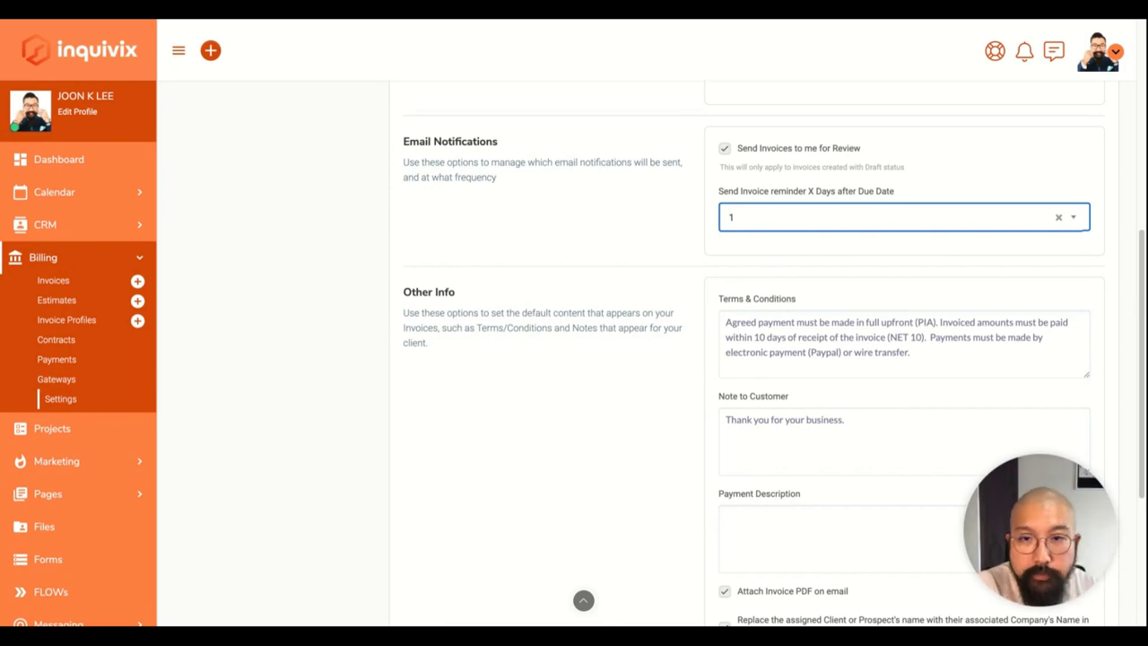
Review the default Terms & Conditions and the note 'Thank you for your business.'.
{"action": "scroll", "coordinate": [772, 353], "scroll_direction": "down", "scroll_amount": 2}
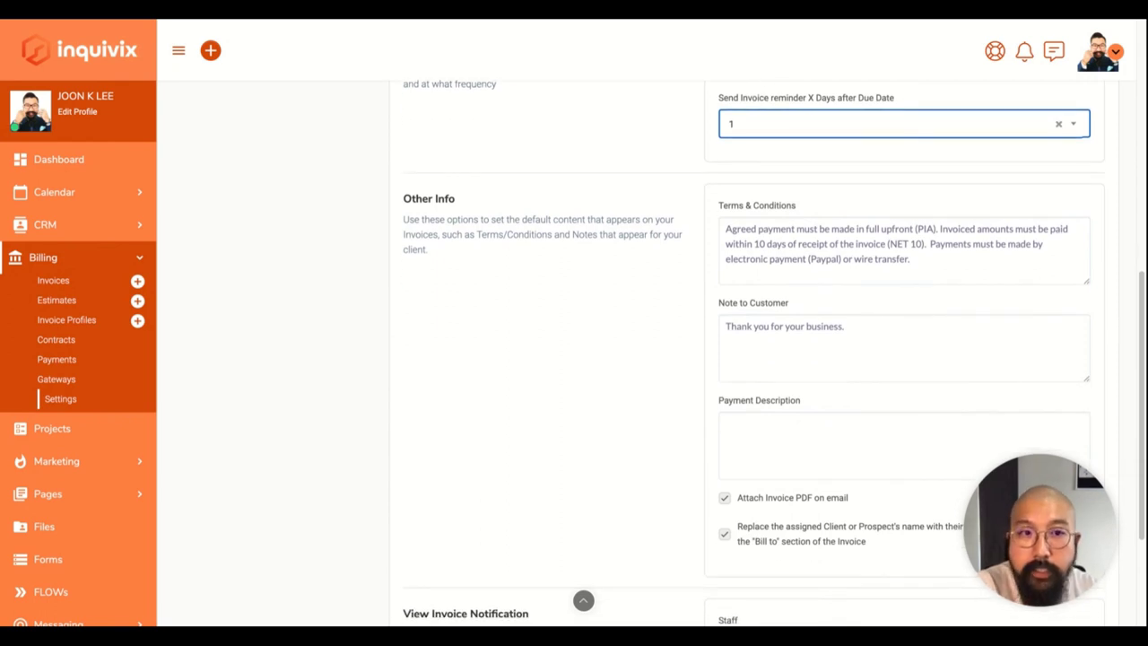
{"action": "scroll", "coordinate": [773, 353], "scroll_direction": "down", "scroll_amount": 1}
{"action": "scroll", "coordinate": [690, 313], "scroll_direction": "down", "scroll_amount": 1}
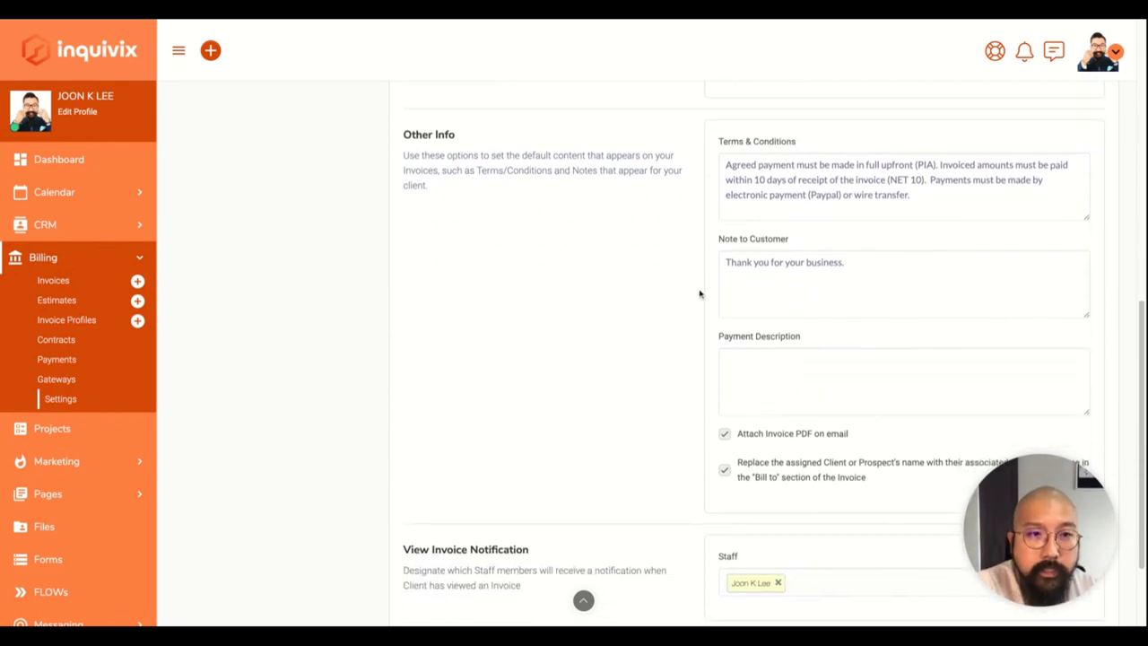
{"action": "left_click", "coordinate": [869, 175]}
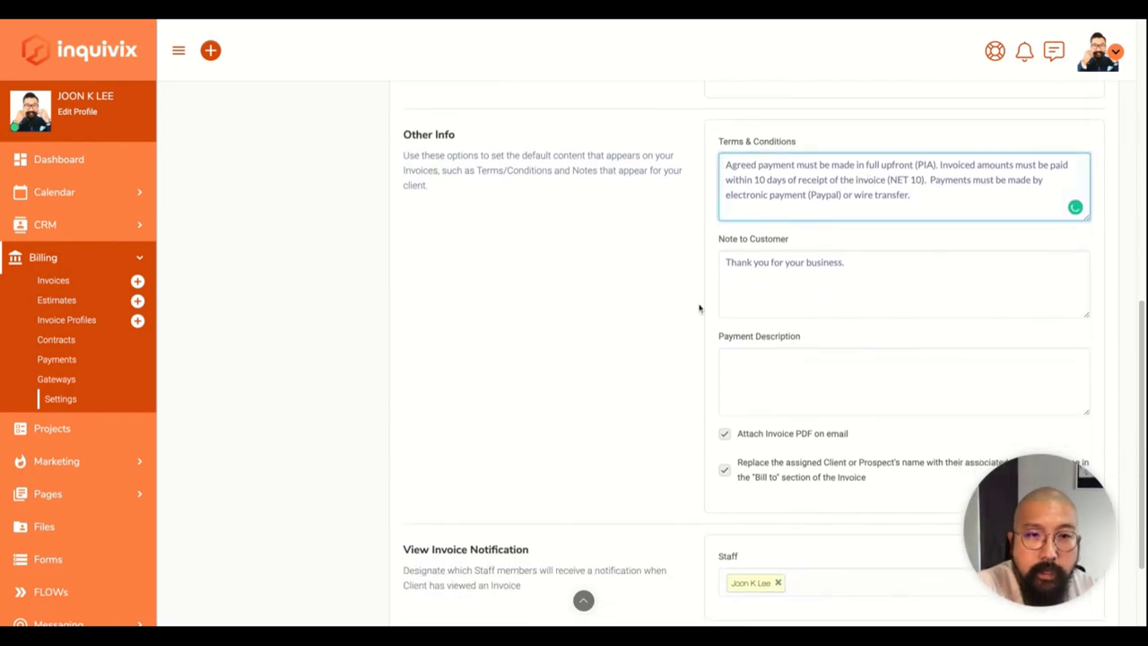
{"action": "scroll", "coordinate": [679, 320], "scroll_direction": "down", "scroll_amount": 3}
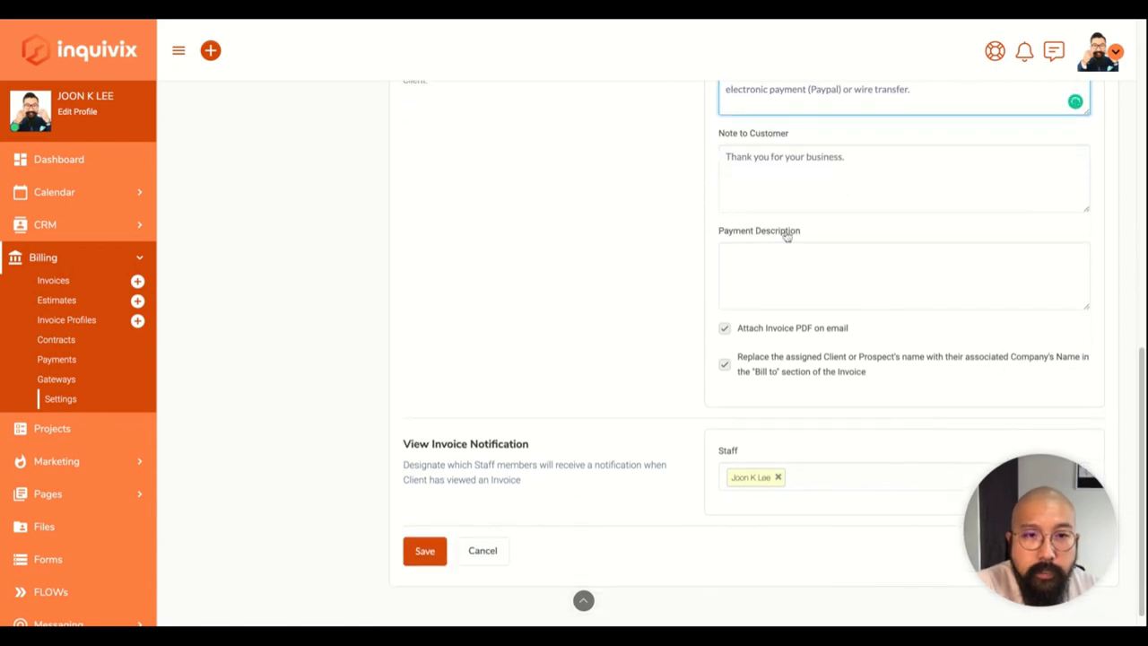
{"action": "left_click", "coordinate": [799, 190]}
{"action": "scroll", "coordinate": [626, 363], "scroll_direction": "down", "scroll_amount": 1}
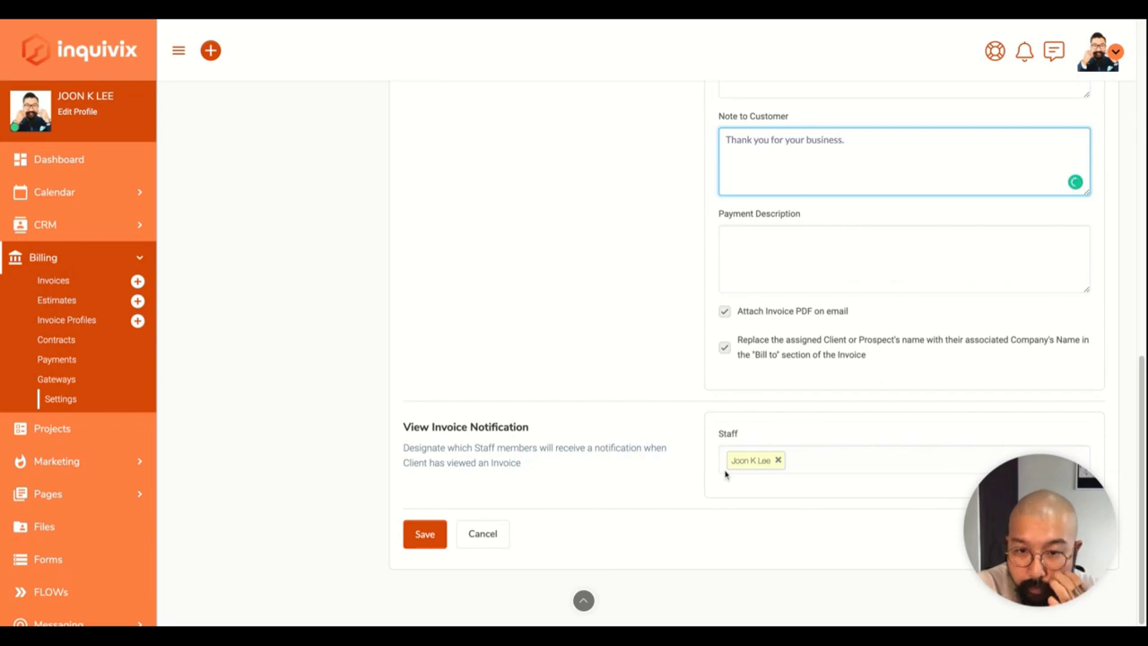
{"action": "scroll", "coordinate": [726, 477], "scroll_direction": "up", "scroll_amount": 1}
{"action": "scroll", "coordinate": [730, 481], "scroll_direction": "down", "scroll_amount": 1}
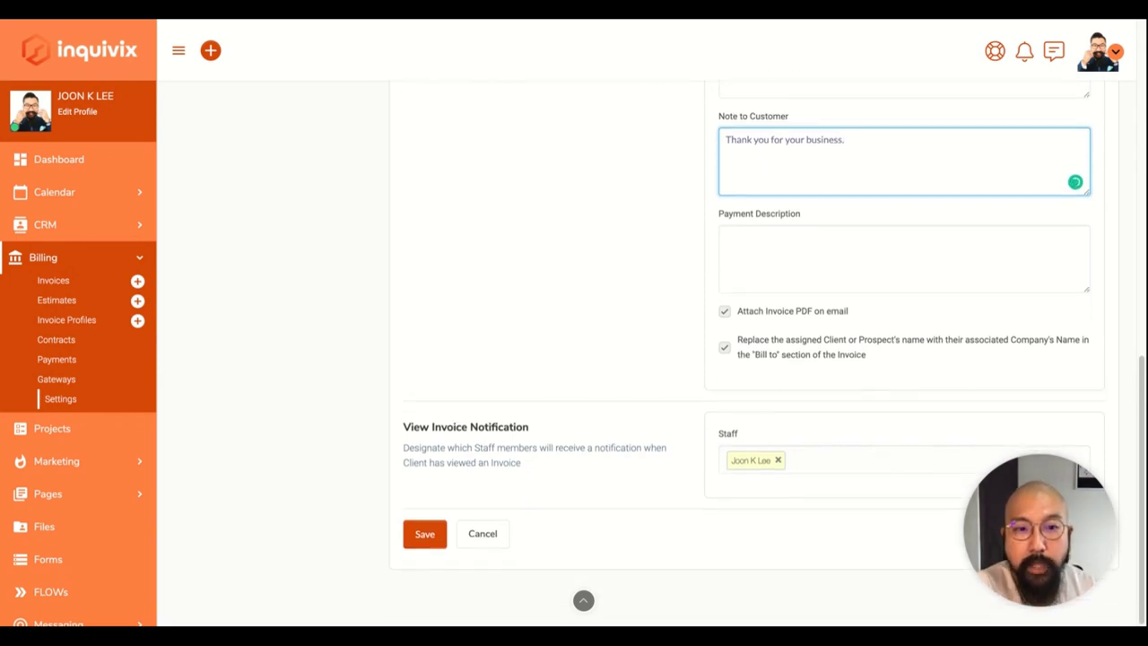
{"action": "scroll", "coordinate": [564, 465], "scroll_direction": "up", "scroll_amount": 1}
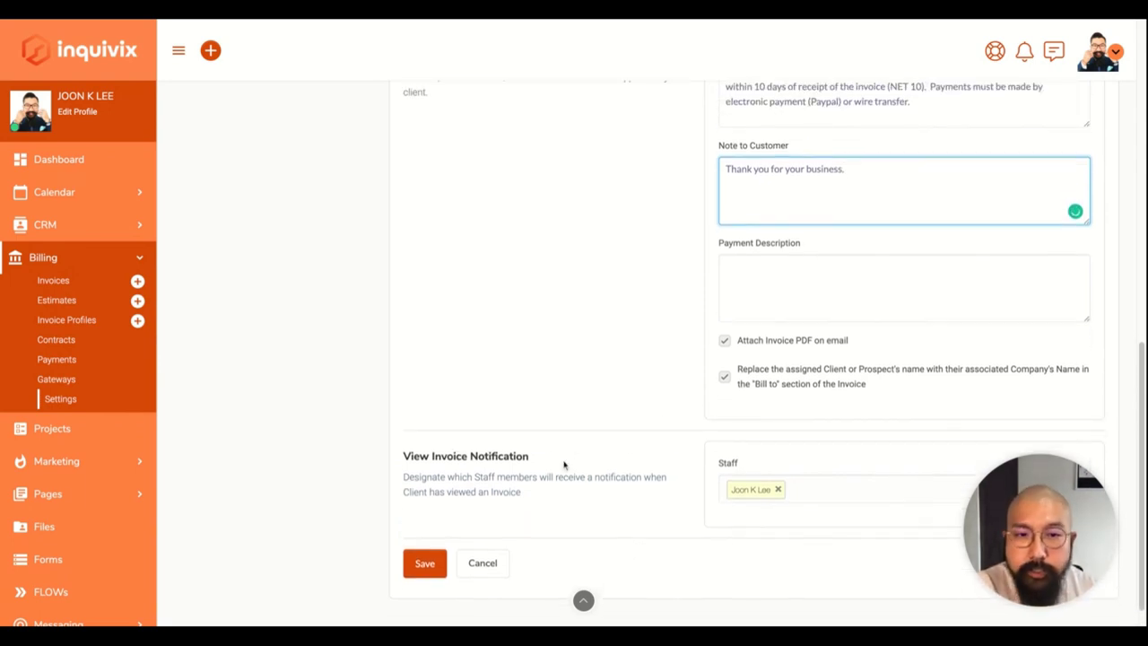
Check which staff get notified when a client views an invoice.
{"action": "left_click", "coordinate": [830, 494]}
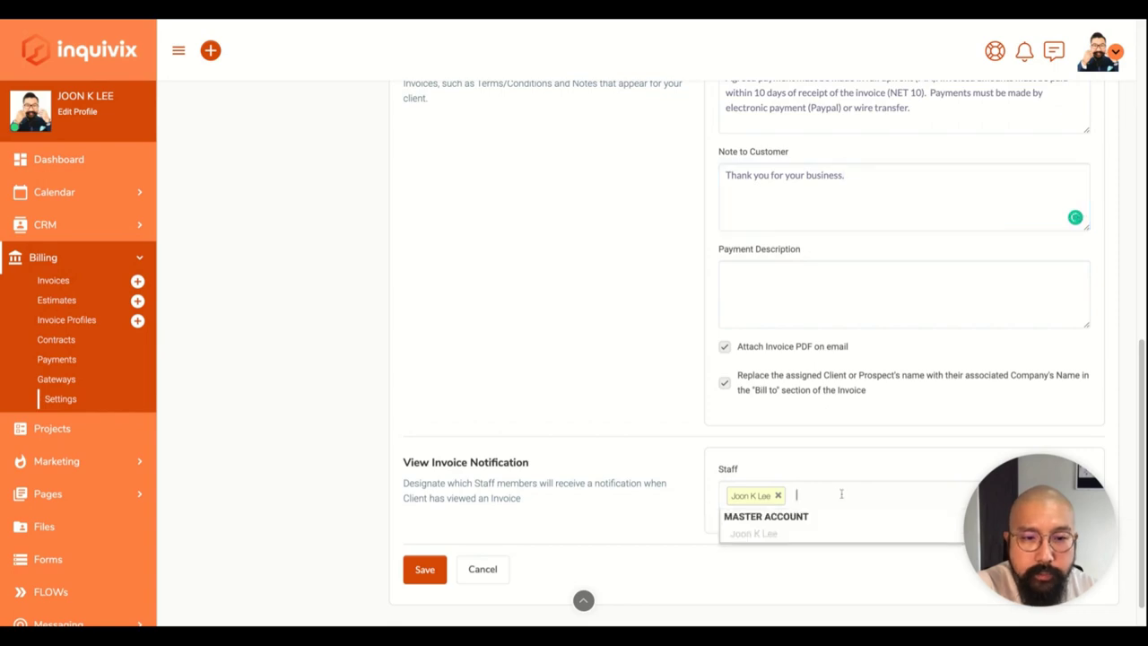
{"action": "left_click", "coordinate": [608, 460]}
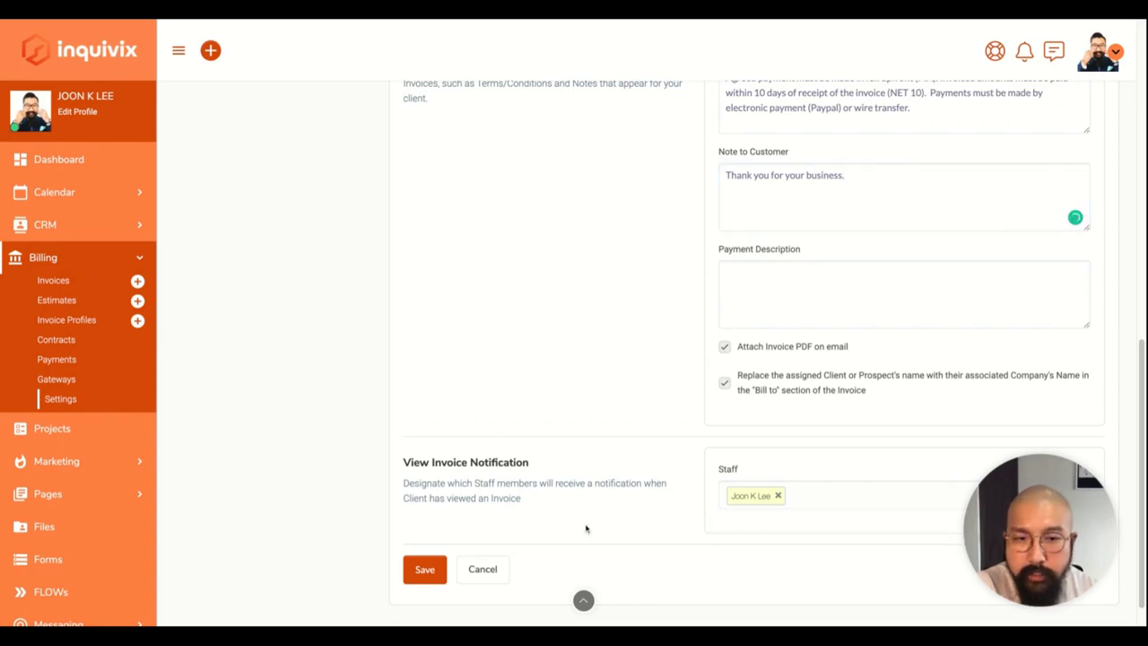
{"action": "scroll", "coordinate": [585, 528], "scroll_direction": "up", "scroll_amount": 10}
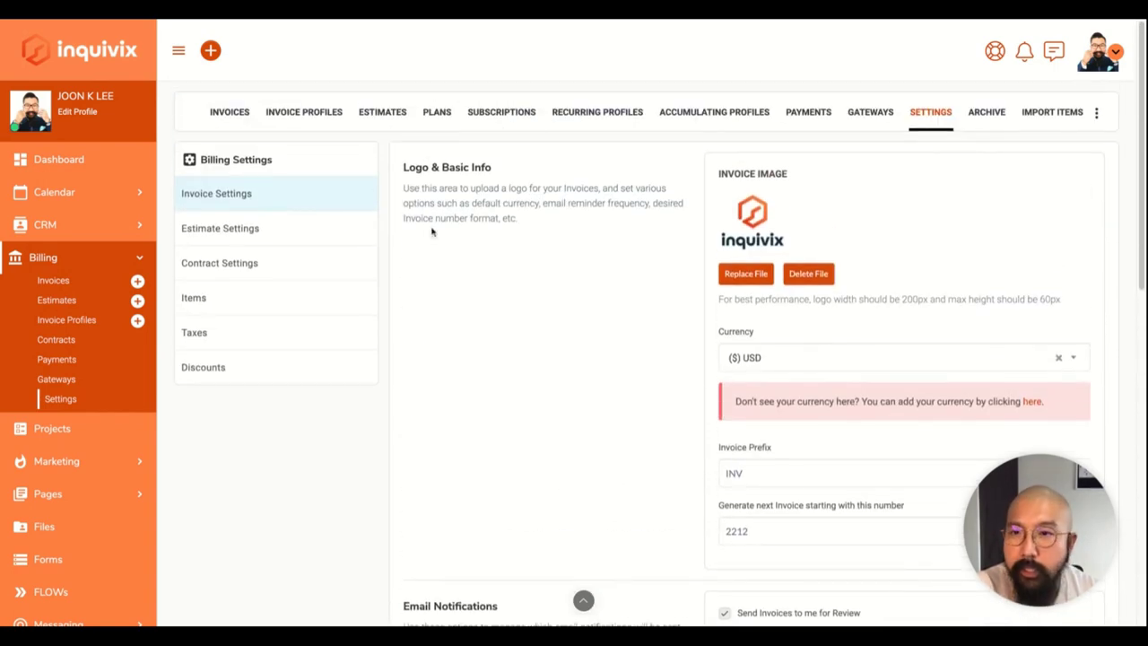
Scroll through the Estimate Settings, then switch to Contract Settings.
{"action": "left_click", "coordinate": [305, 235]}
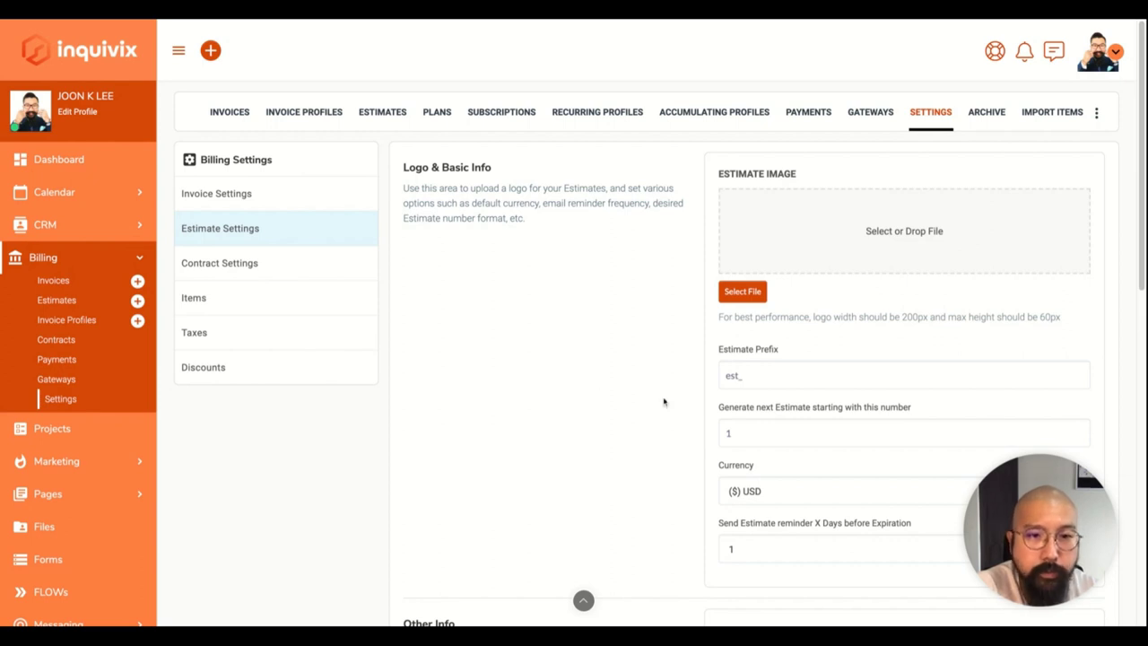
{"action": "scroll", "coordinate": [663, 402], "scroll_direction": "down", "scroll_amount": 3}
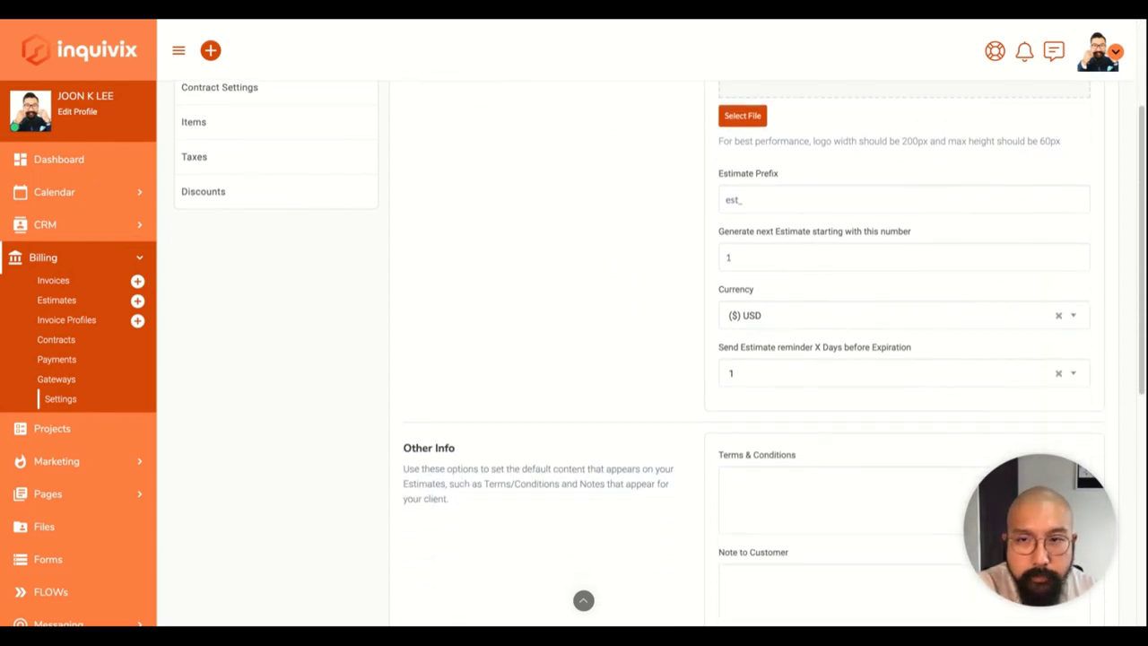
{"action": "scroll", "coordinate": [648, 398], "scroll_direction": "up", "scroll_amount": 2}
{"action": "scroll", "coordinate": [679, 512], "scroll_direction": "down", "scroll_amount": 6}
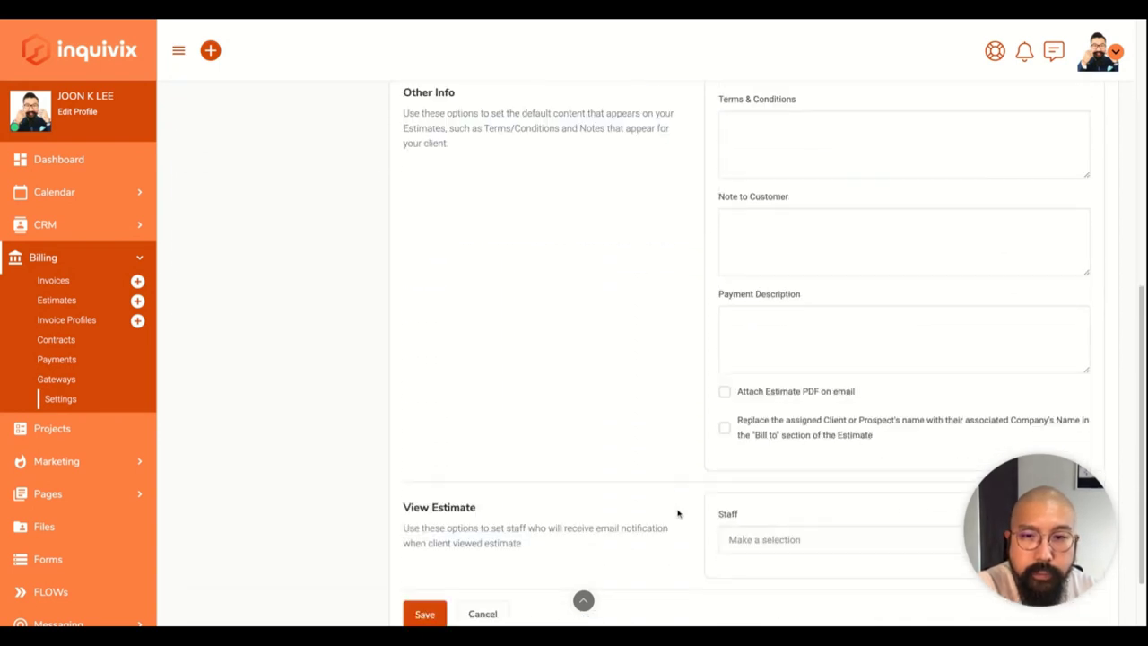
{"action": "scroll", "coordinate": [678, 513], "scroll_direction": "up", "scroll_amount": 9}
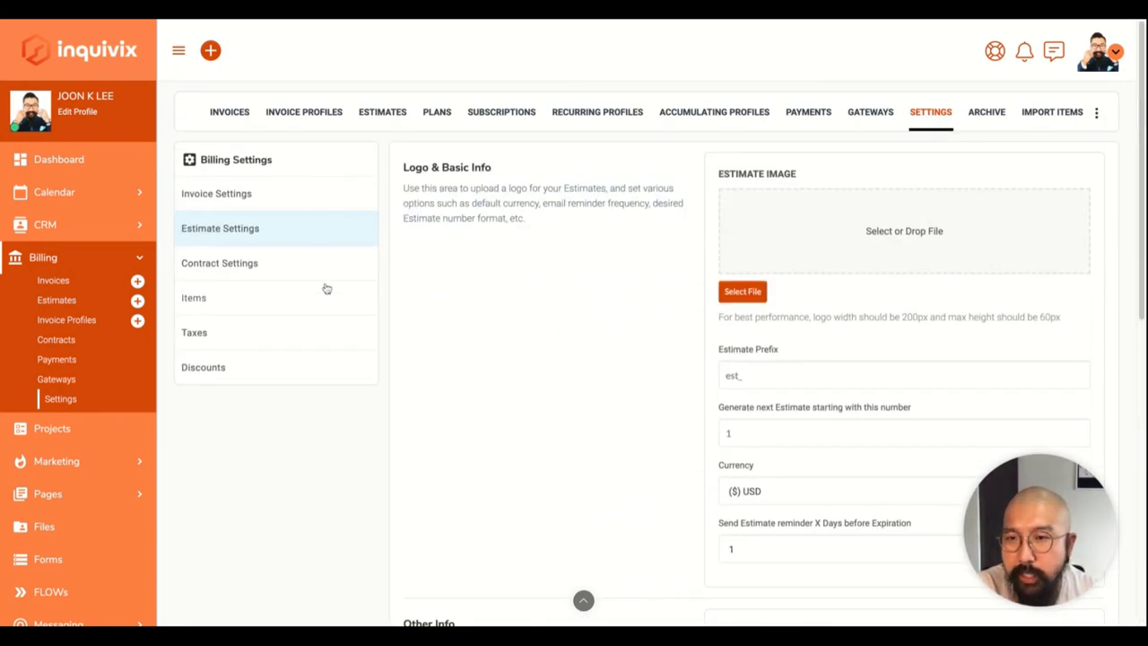
{"action": "left_click", "coordinate": [307, 266]}
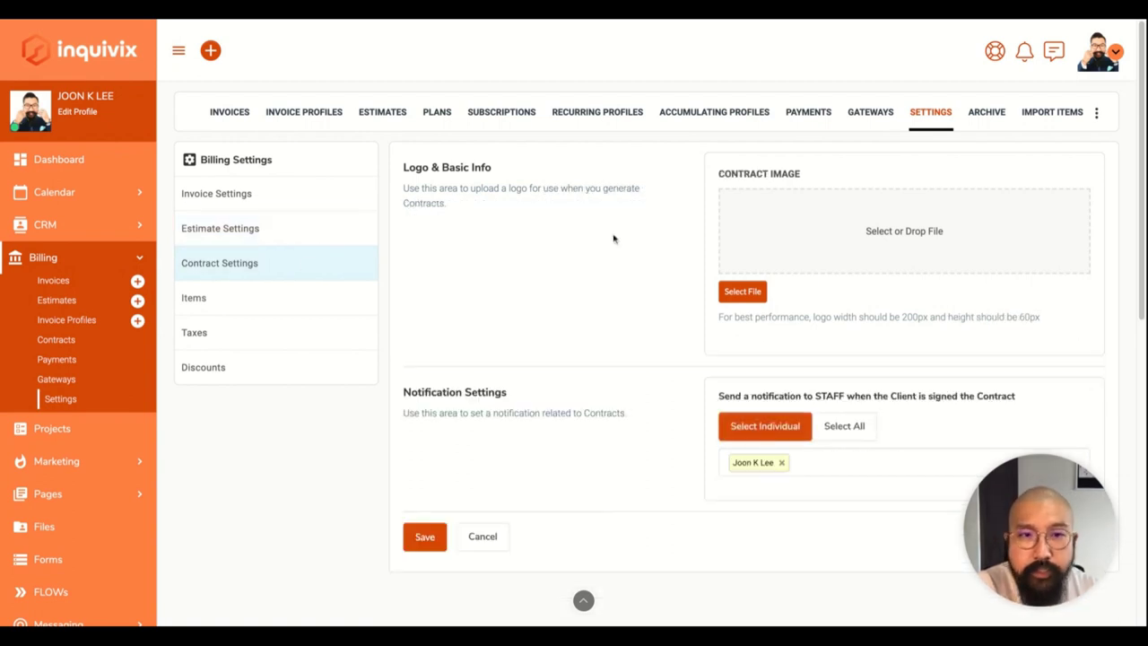
Upload the Inquivix logo as the contract image, save, and go to the Billing Items list.
{"action": "left_click", "coordinate": [754, 294]}
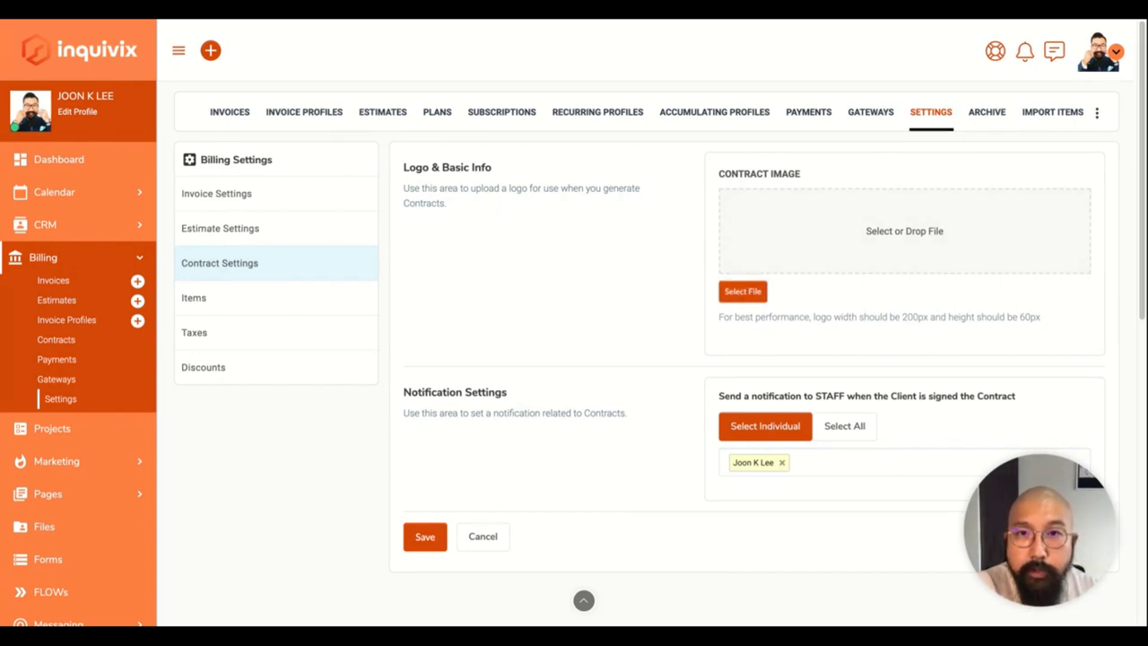
{"action": "scroll", "coordinate": [651, 431], "scroll_direction": "down", "scroll_amount": 4}
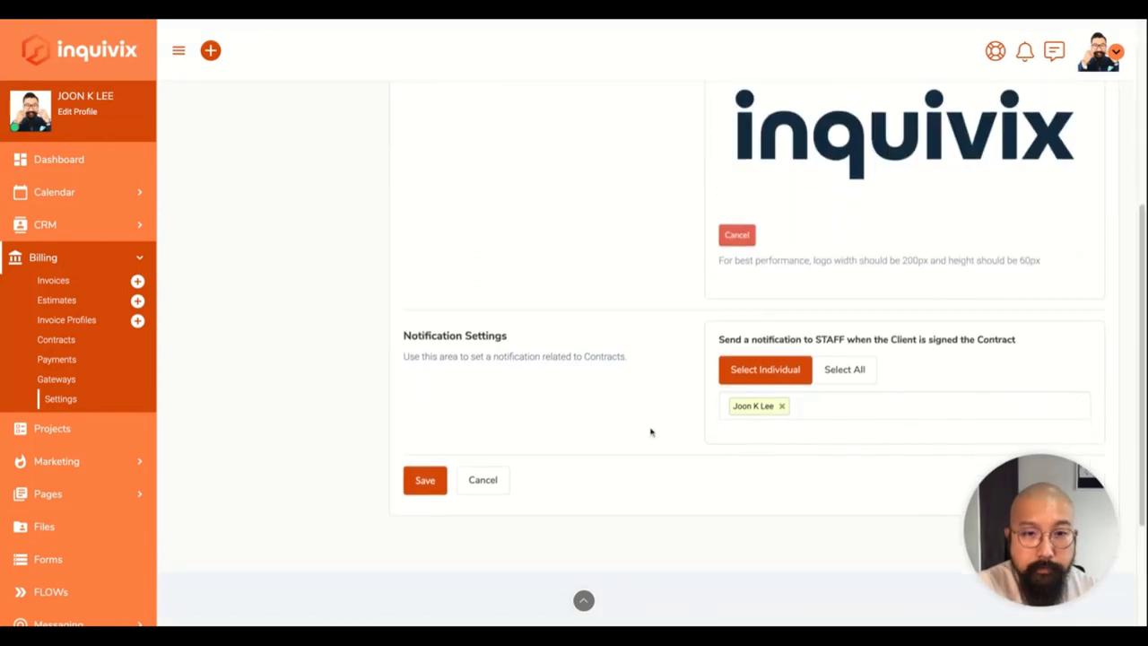
{"action": "left_click", "coordinate": [412, 490]}
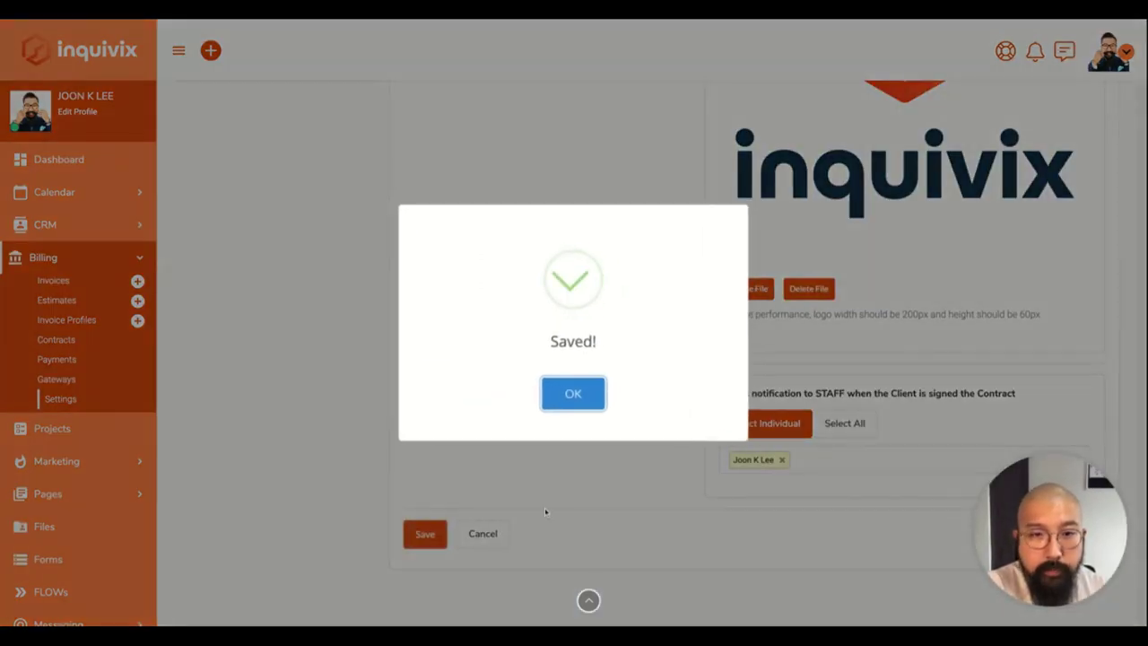
{"action": "left_click", "coordinate": [570, 401]}
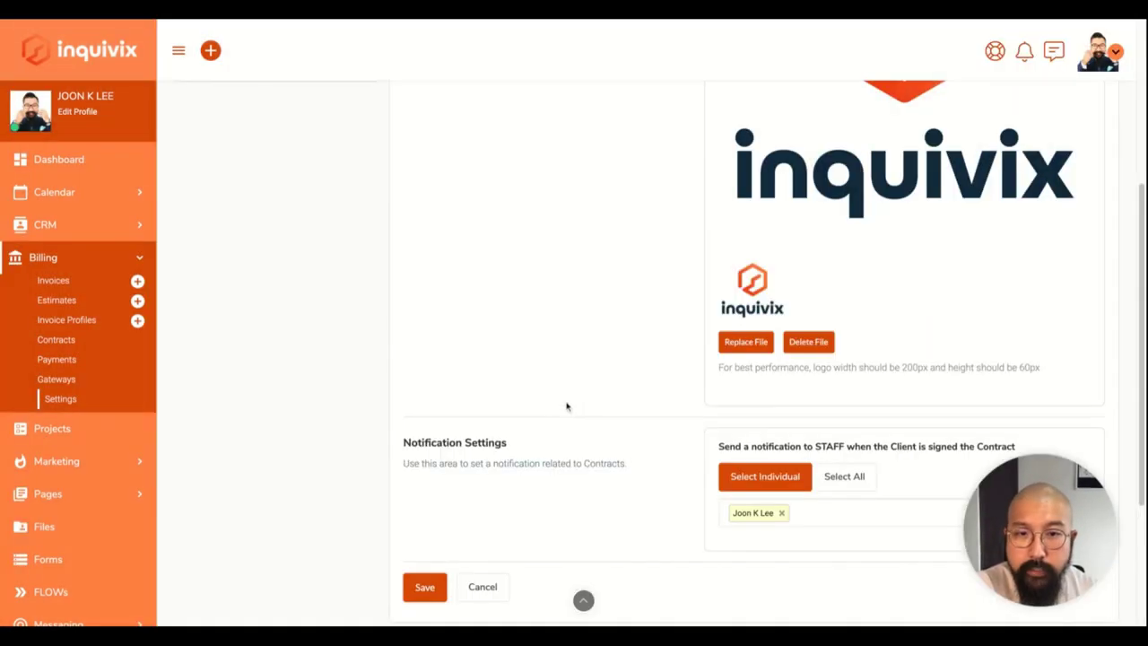
{"action": "scroll", "coordinate": [415, 290], "scroll_direction": "up", "scroll_amount": 5}
{"action": "left_click", "coordinate": [316, 294]}
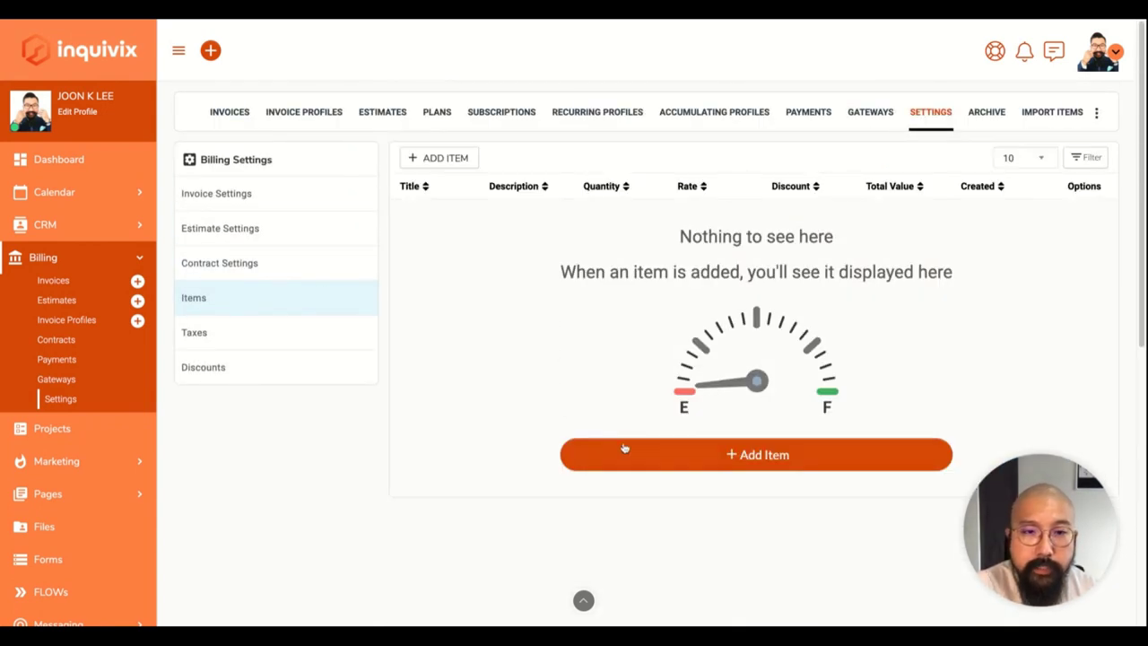
Preview the Add Item form unsaved, then view the empty Taxes, Discounts and Invoices lists.
{"action": "left_click", "coordinate": [646, 466]}
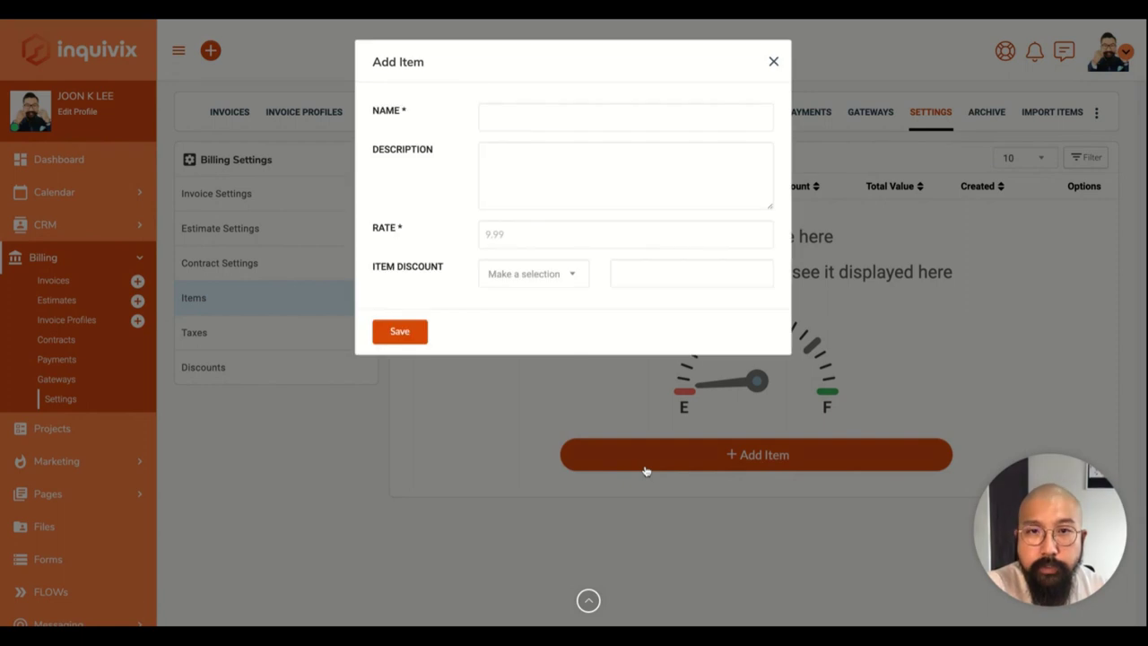
{"action": "left_click", "coordinate": [607, 208]}
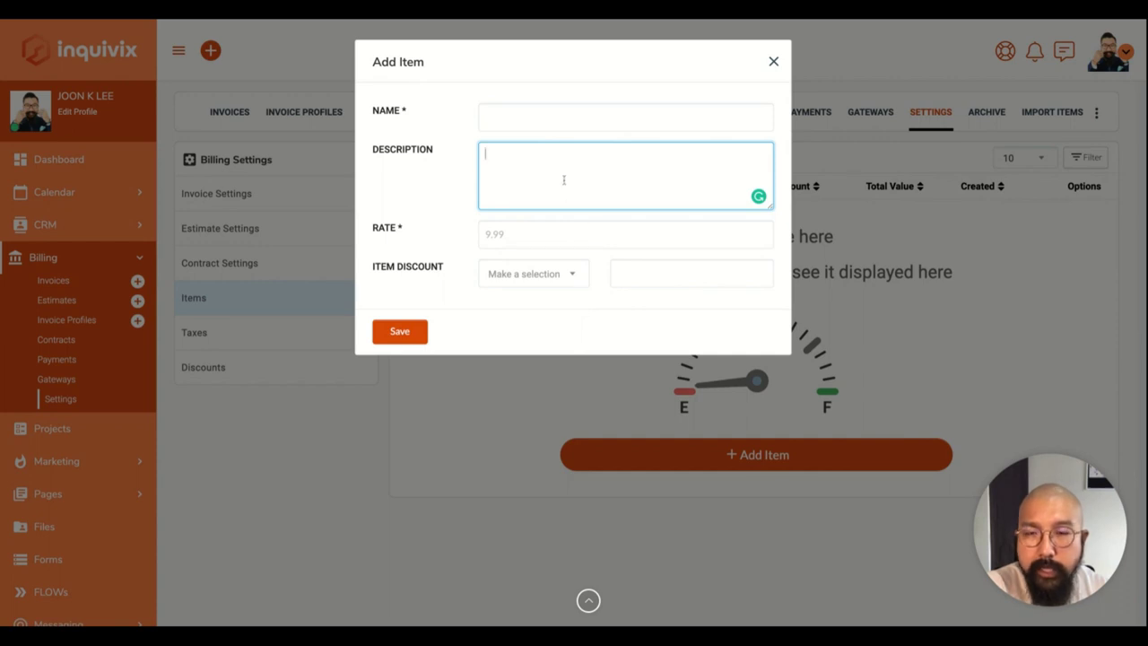
{"action": "left_click", "coordinate": [772, 62]}
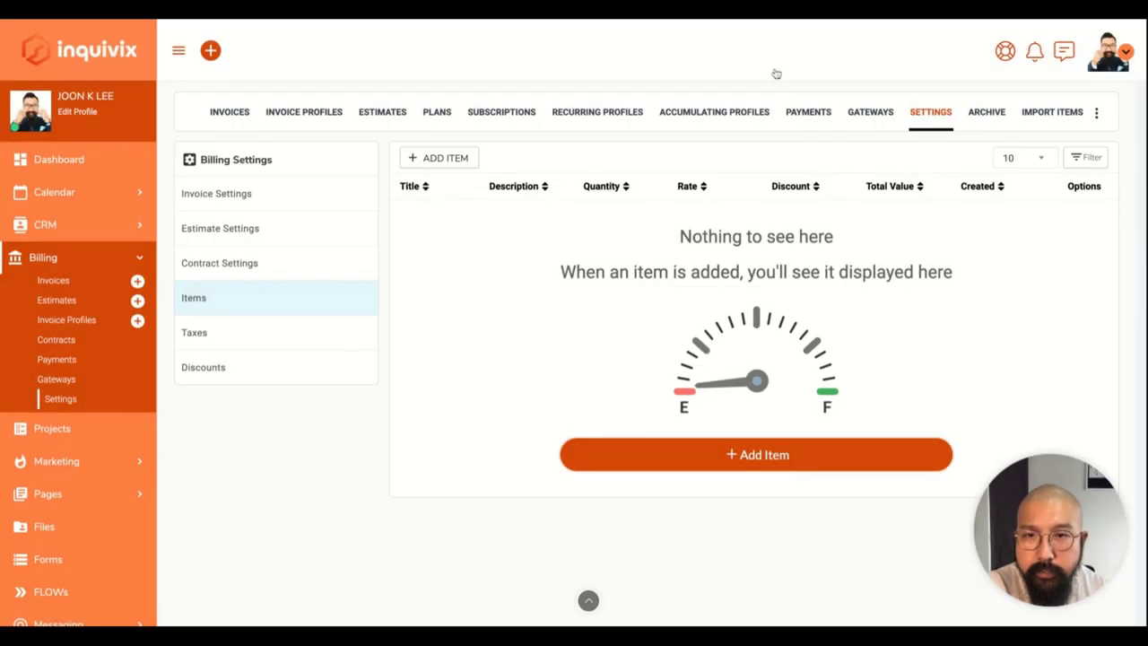
{"action": "left_click", "coordinate": [332, 334]}
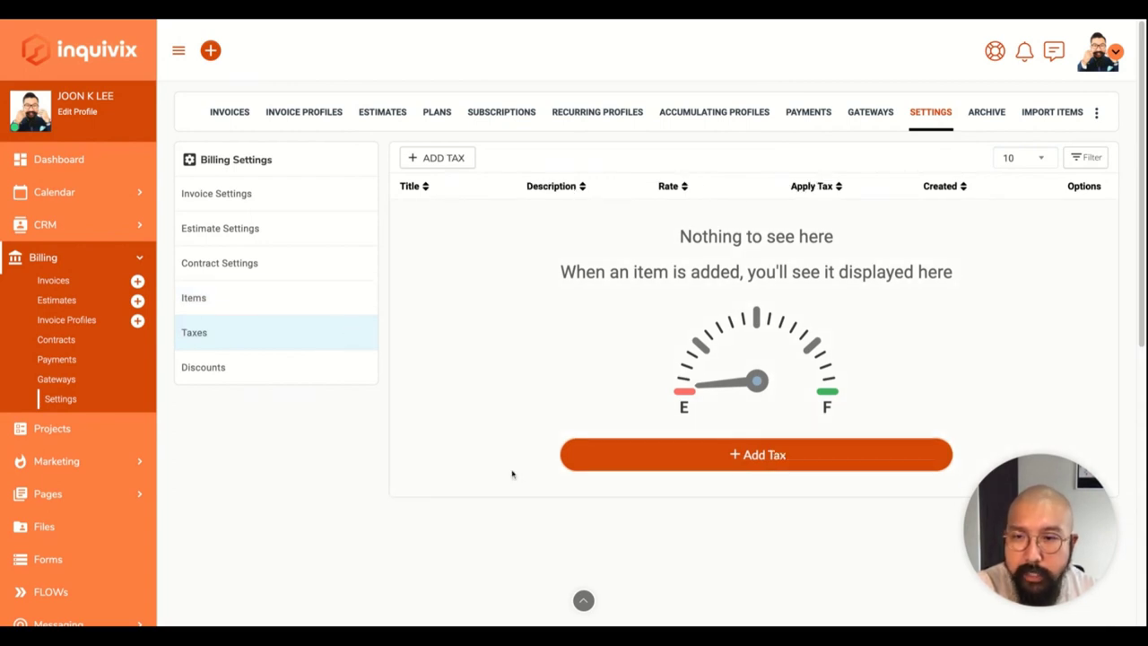
{"action": "left_click", "coordinate": [320, 381]}
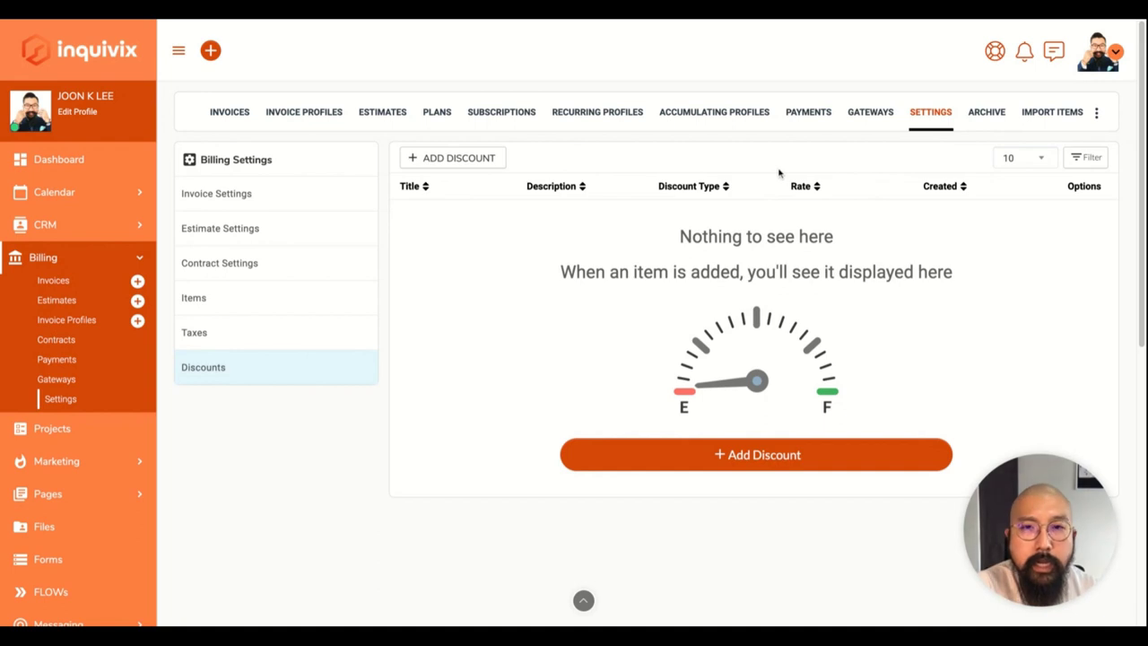
{"action": "left_click", "coordinate": [230, 115]}
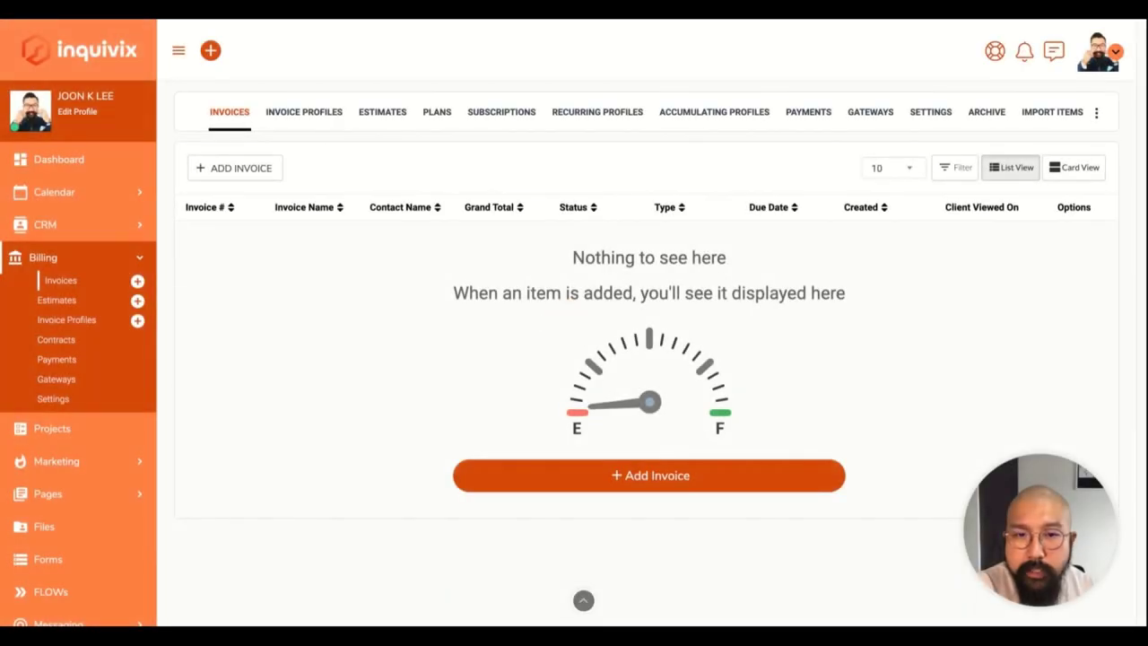
Start a new invoice and look over its form, including the Subscription Plans choices.
{"action": "left_click", "coordinate": [594, 490]}
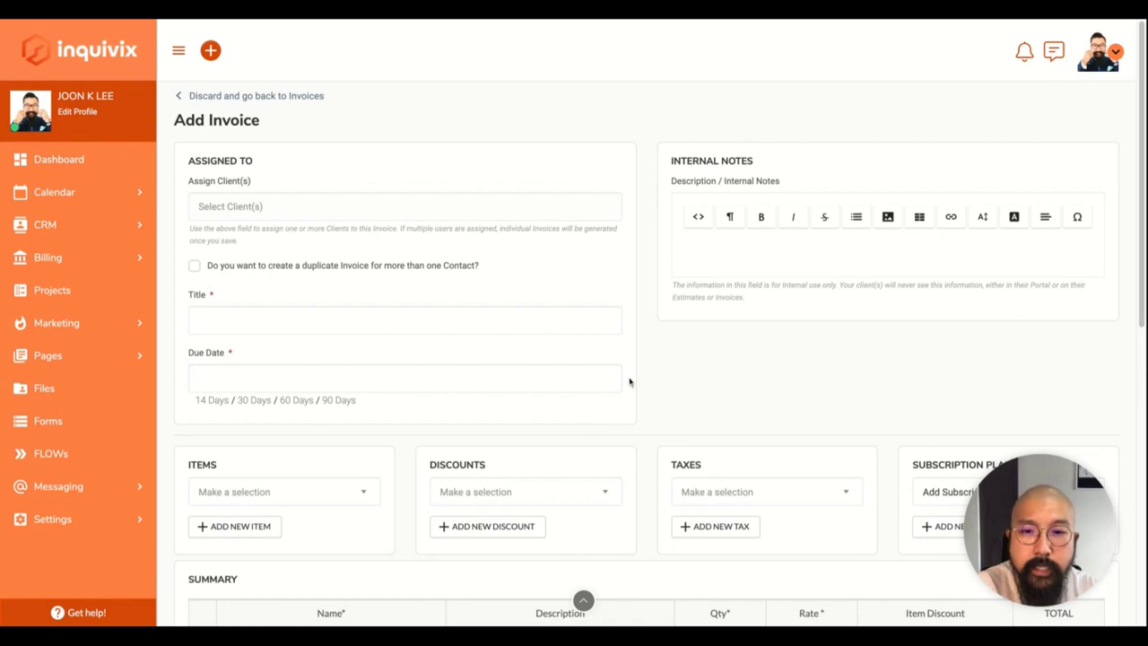
{"action": "scroll", "coordinate": [630, 381], "scroll_direction": "down", "scroll_amount": 1}
{"action": "scroll", "coordinate": [629, 381], "scroll_direction": "down", "scroll_amount": 3}
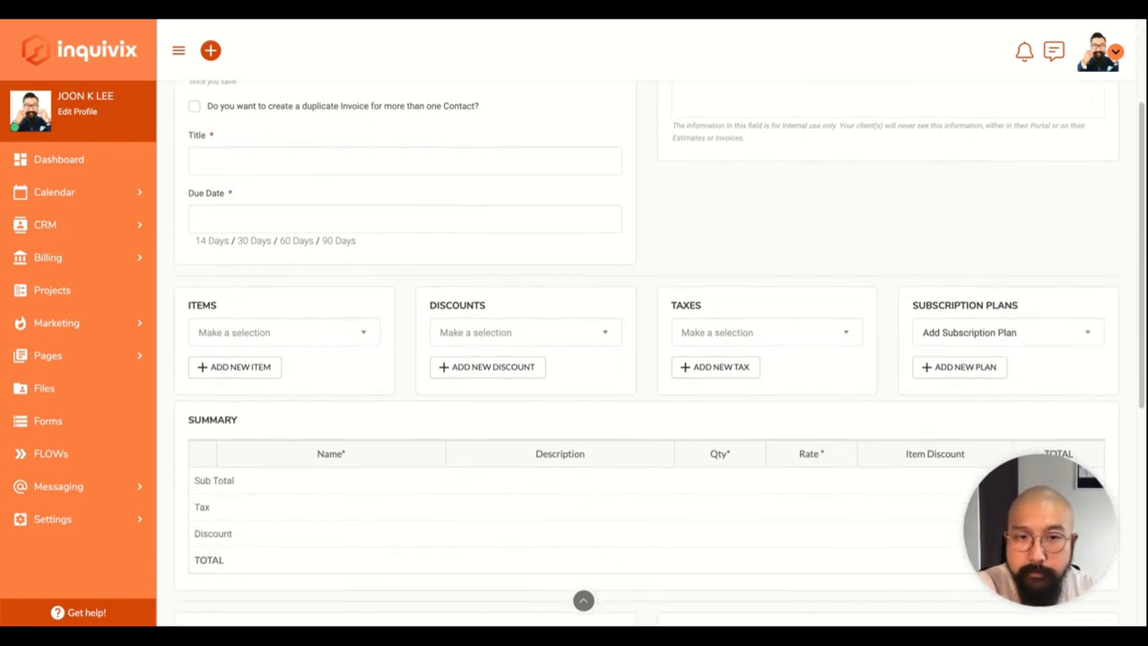
{"action": "scroll", "coordinate": [923, 114], "scroll_direction": "down", "scroll_amount": 2}
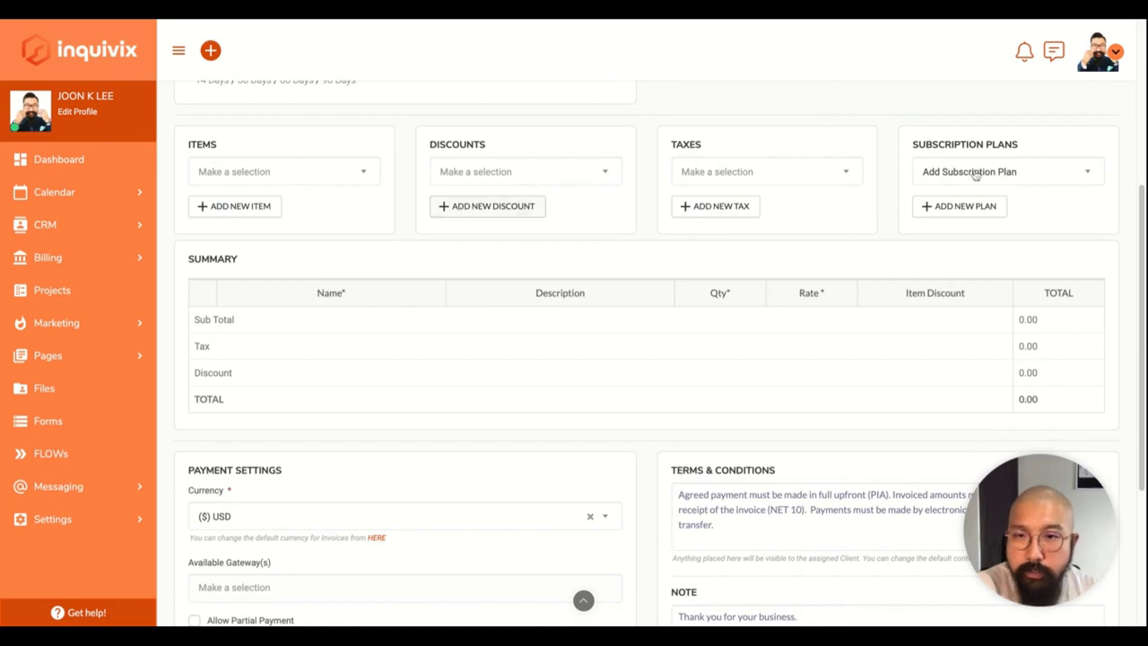
{"action": "left_click", "coordinate": [1078, 176]}
{"action": "left_click", "coordinate": [1079, 177]}
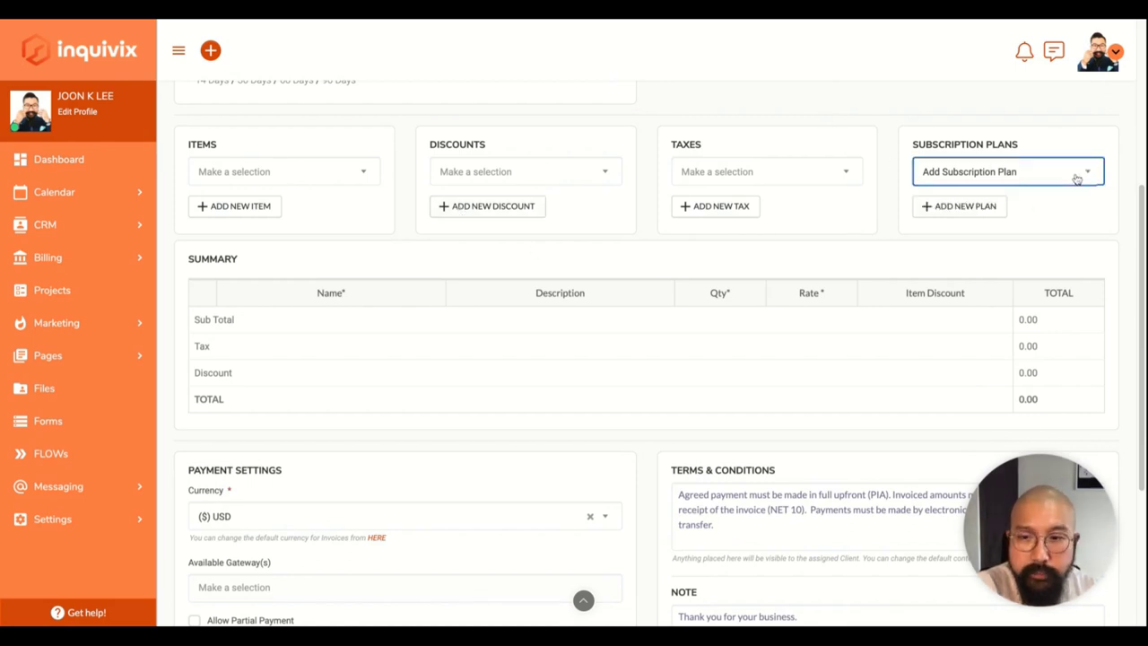
Bring up the Billing Gateways page listing PayPal, Braintree, Stripe and Authorize.Net.
{"action": "scroll", "coordinate": [798, 357], "scroll_direction": "down", "scroll_amount": 5}
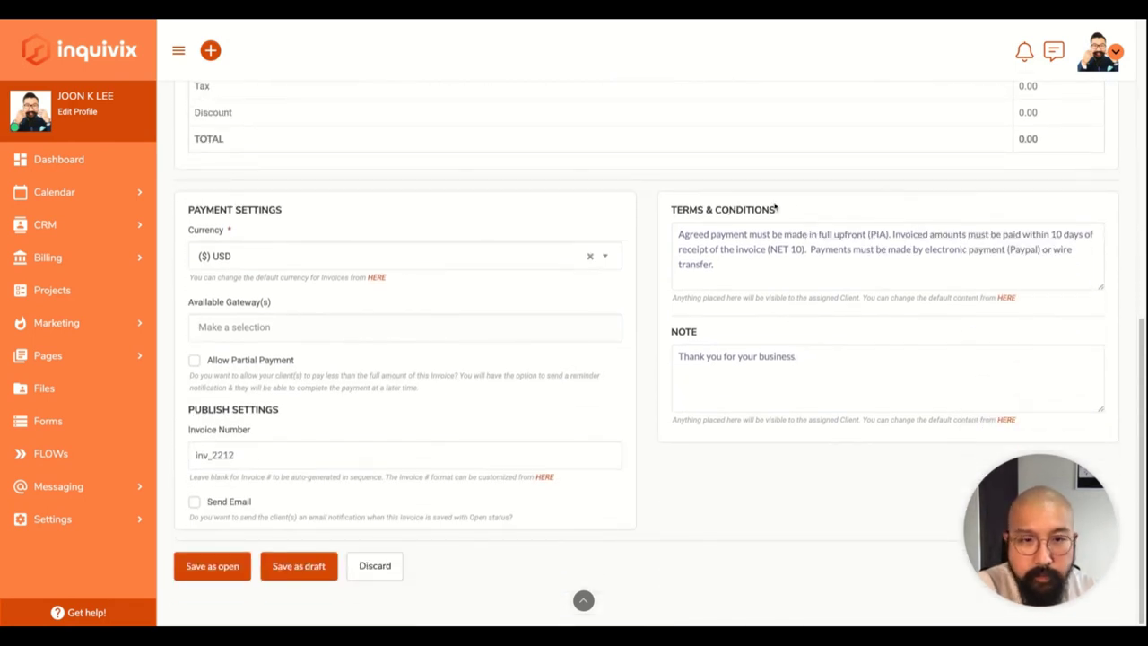
{"action": "scroll", "coordinate": [681, 439], "scroll_direction": "up", "scroll_amount": 10}
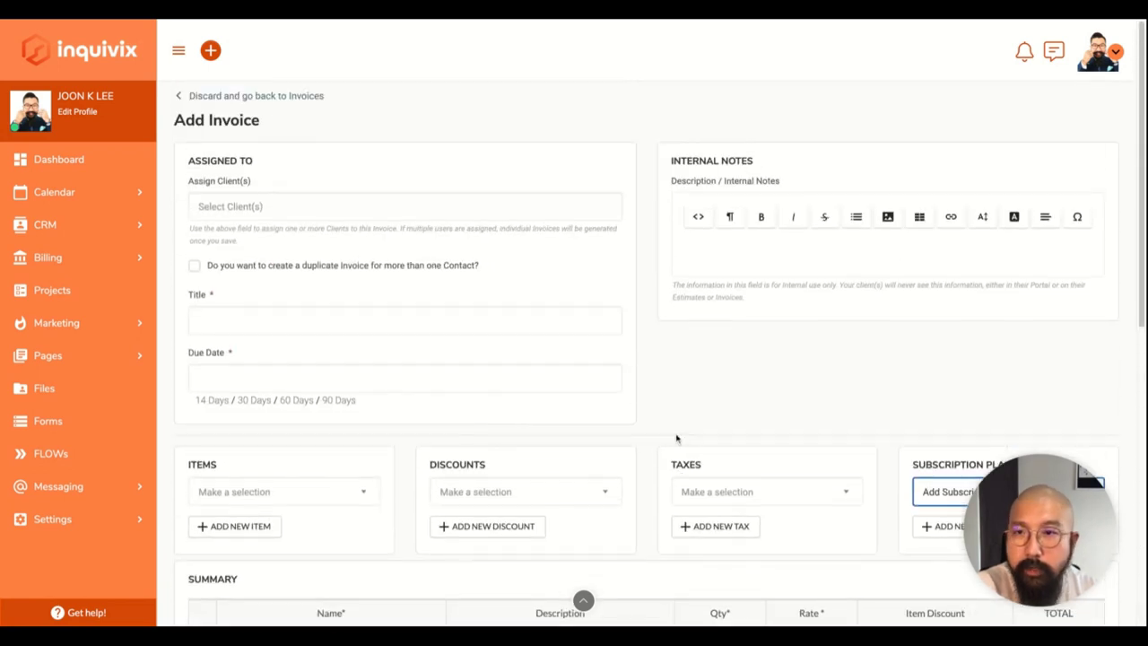
{"action": "left_click", "coordinate": [50, 257]}
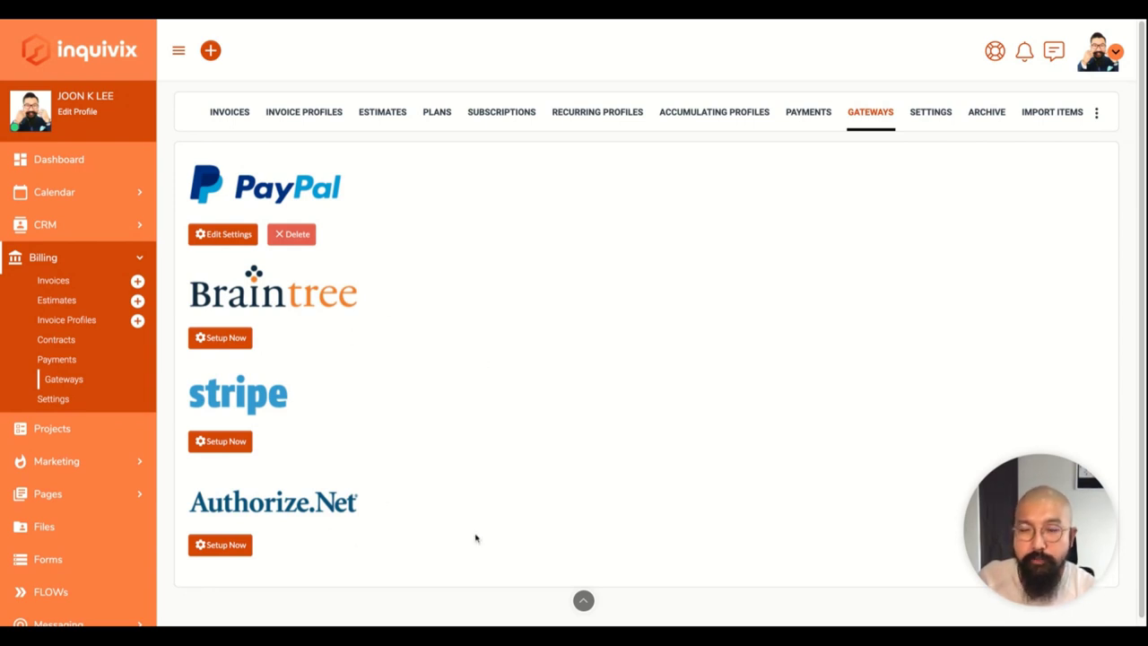
{"action": "scroll", "coordinate": [485, 422], "scroll_direction": "down", "scroll_amount": 1}
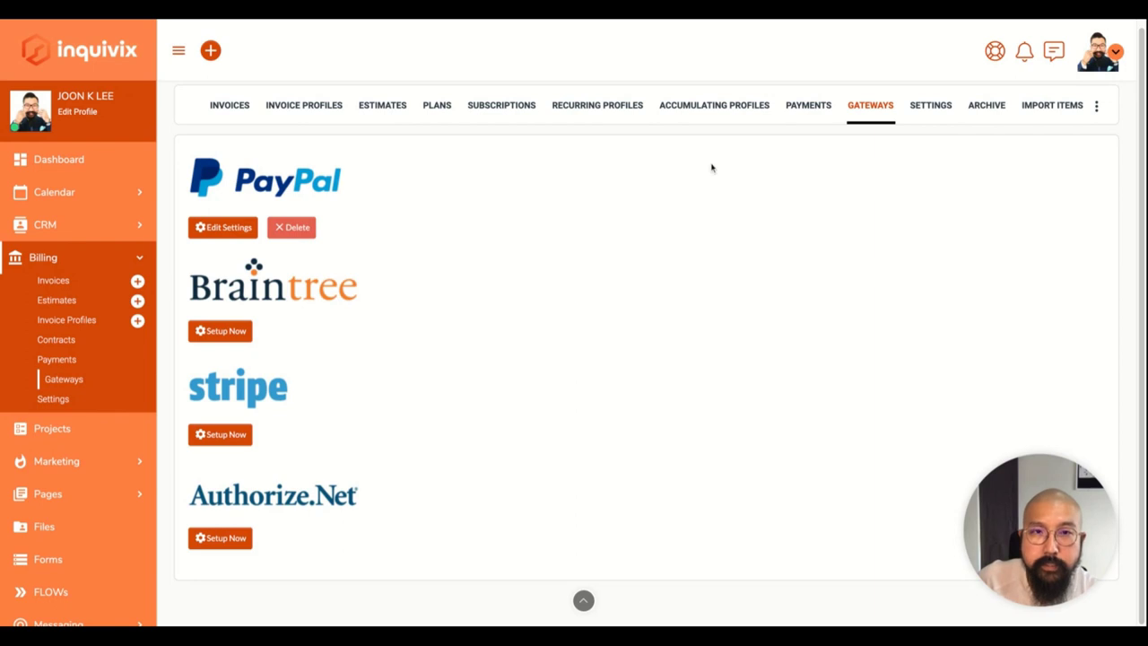
{"action": "left_click", "coordinate": [797, 107]}
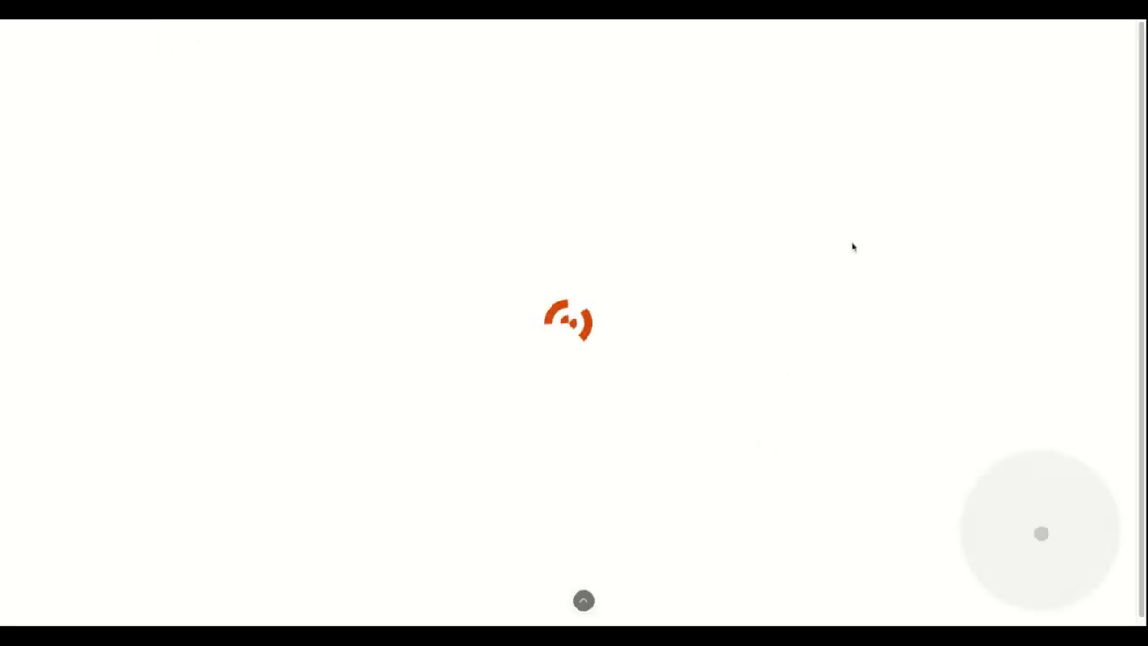
{"action": "left_click", "coordinate": [994, 52]}
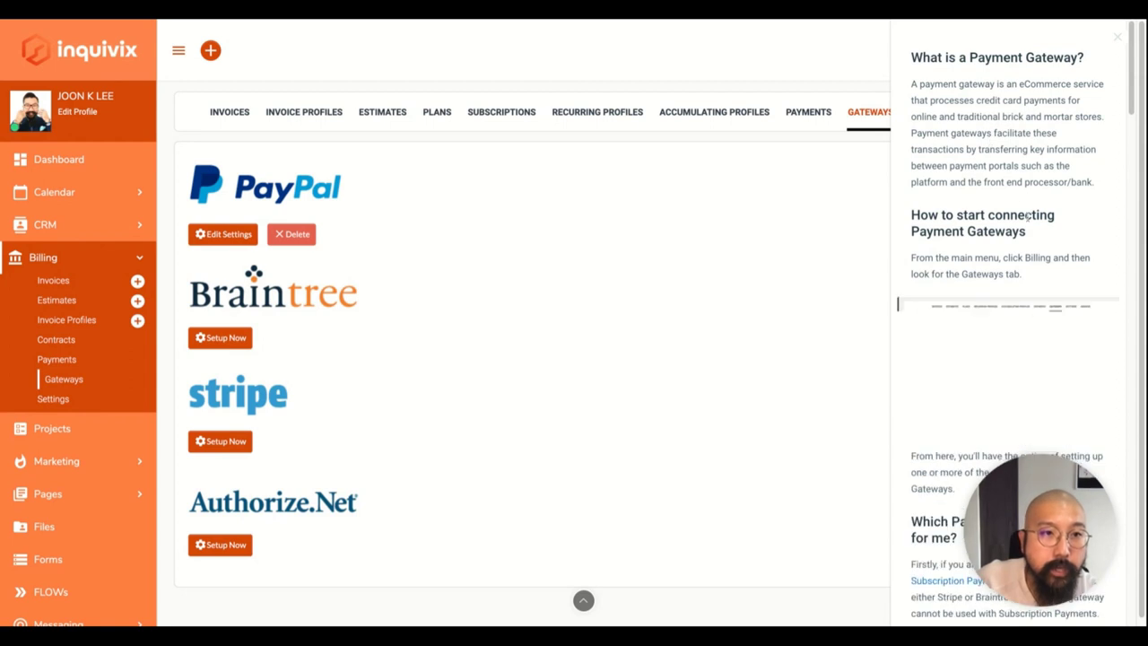
{"action": "scroll", "coordinate": [1027, 216], "scroll_direction": "down", "scroll_amount": 3}
{"action": "scroll", "coordinate": [1027, 216], "scroll_direction": "down", "scroll_amount": 8}
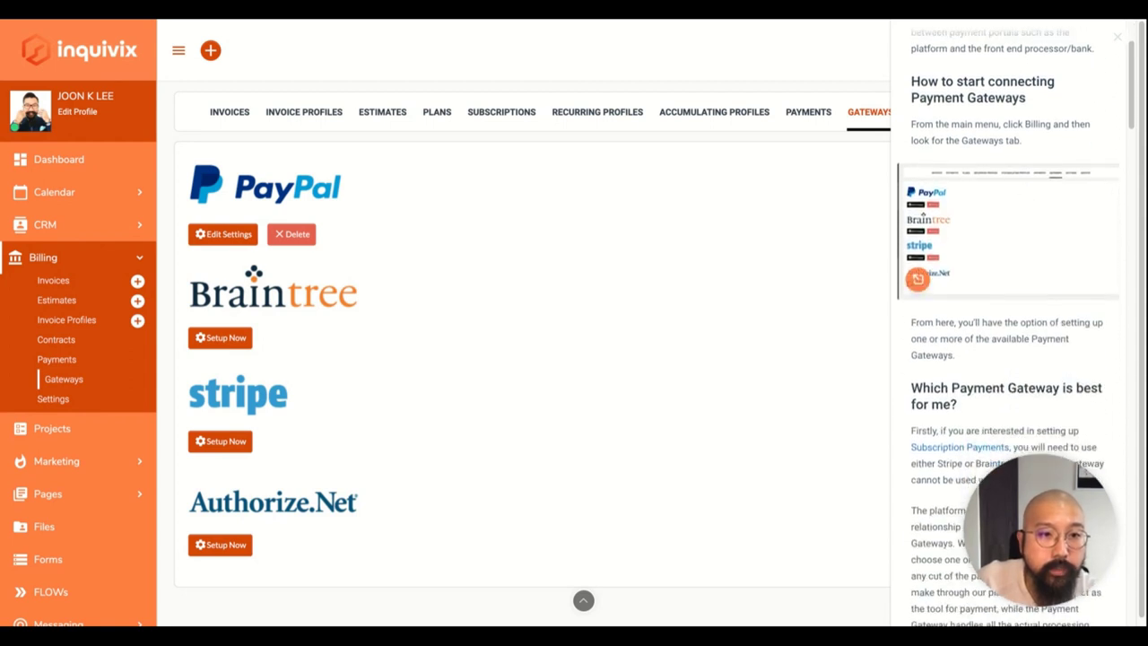
{"action": "scroll", "coordinate": [1028, 216], "scroll_direction": "down", "scroll_amount": 20}
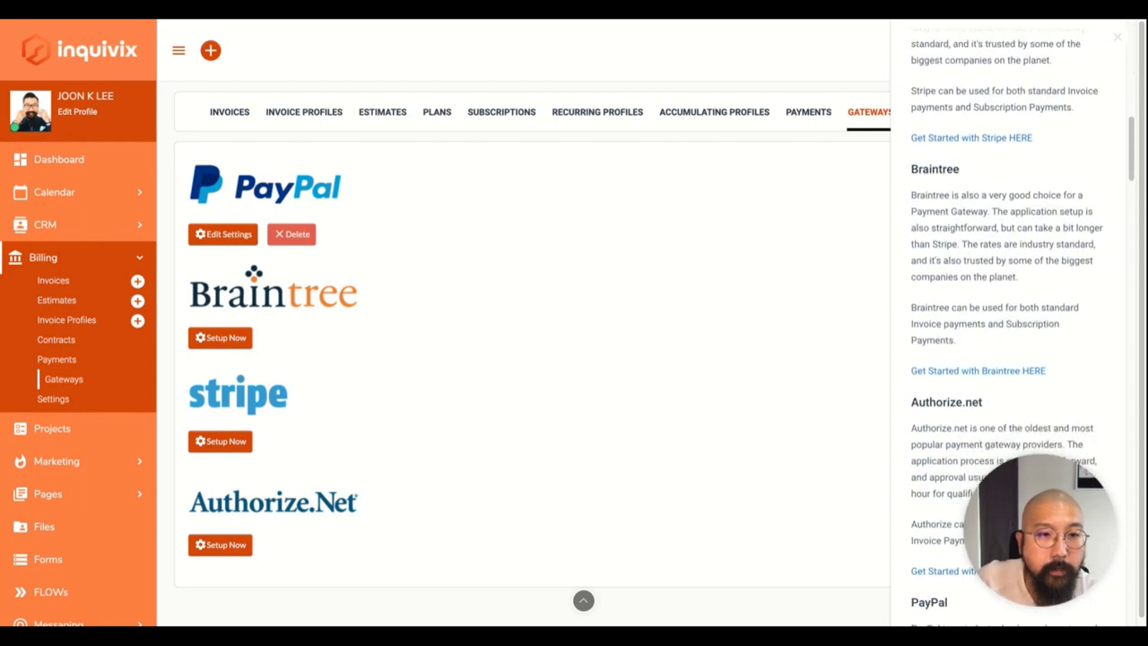
{"action": "scroll", "coordinate": [1016, 328], "scroll_direction": "down", "scroll_amount": 15}
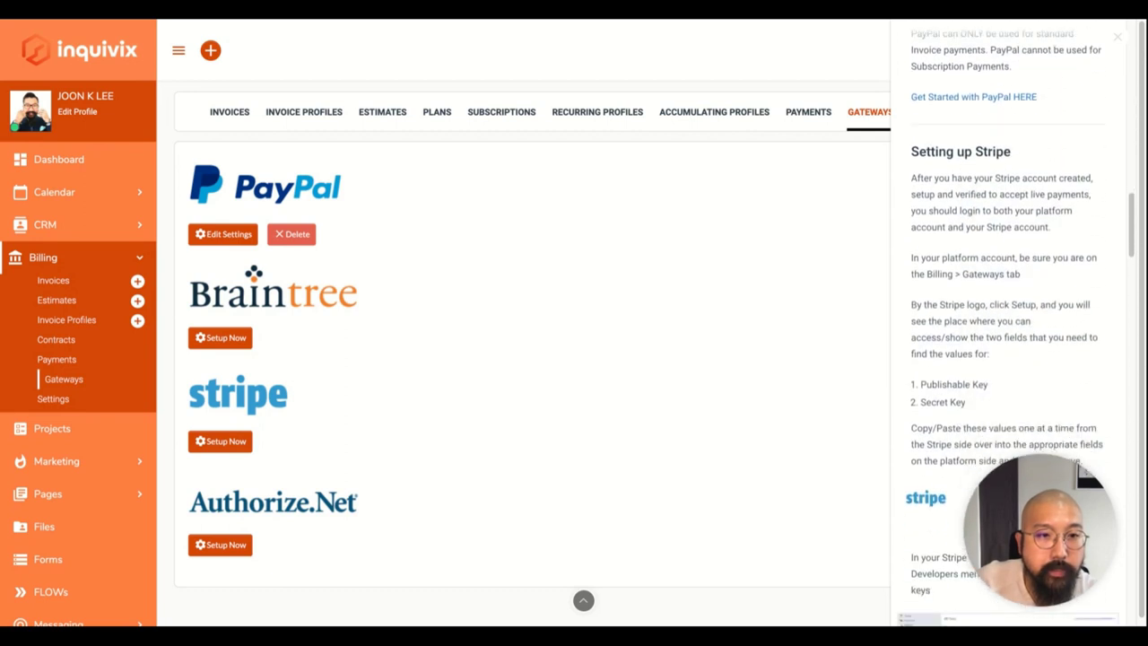
{"action": "scroll", "coordinate": [1016, 328], "scroll_direction": "down", "scroll_amount": 20}
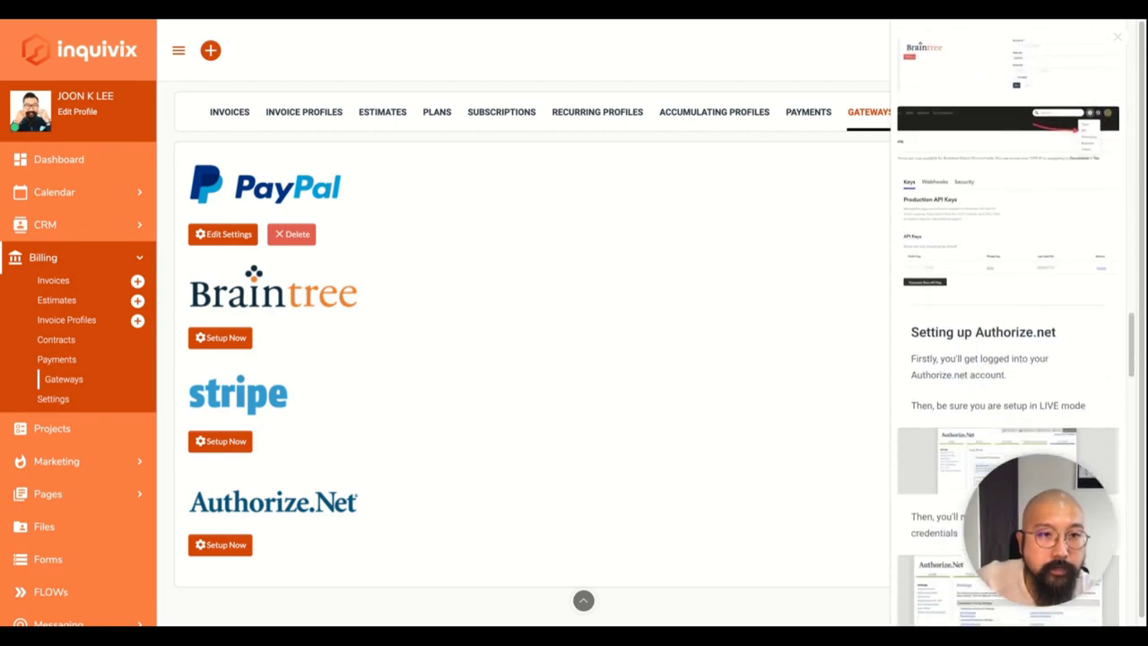
{"action": "scroll", "coordinate": [1008, 328], "scroll_direction": "down", "scroll_amount": 20}
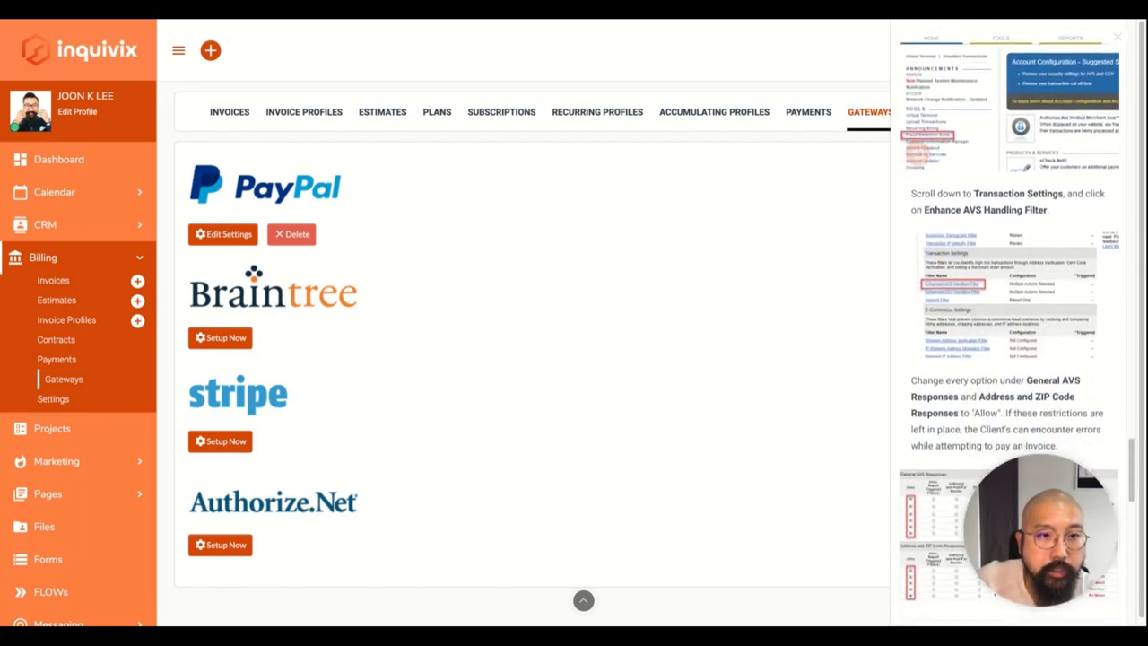
{"action": "scroll", "coordinate": [1009, 328], "scroll_direction": "up", "scroll_amount": 3}
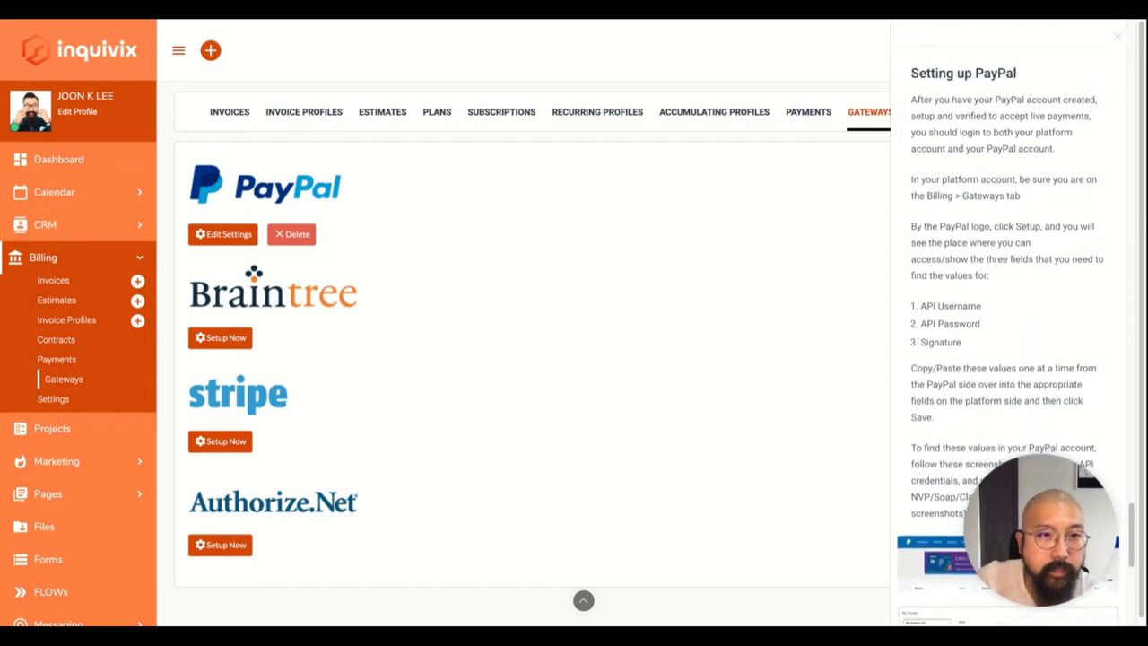
{"action": "scroll", "coordinate": [1009, 328], "scroll_direction": "down", "scroll_amount": 1}
{"action": "scroll", "coordinate": [1009, 328], "scroll_direction": "down", "scroll_amount": 6}
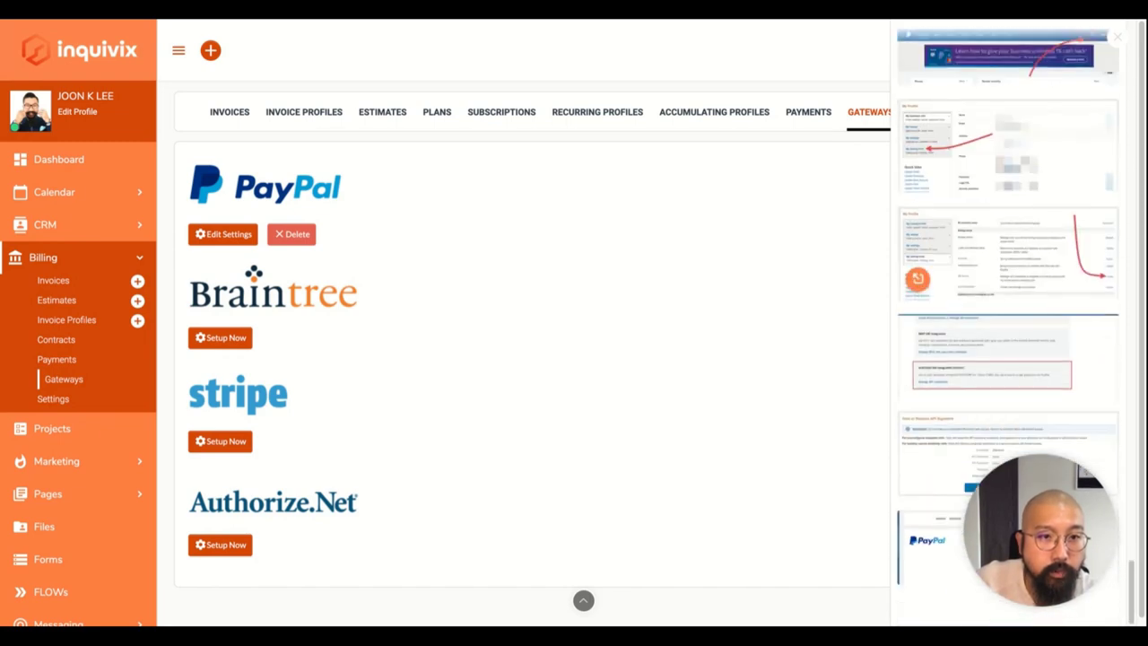
{"action": "left_click", "coordinate": [1118, 40]}
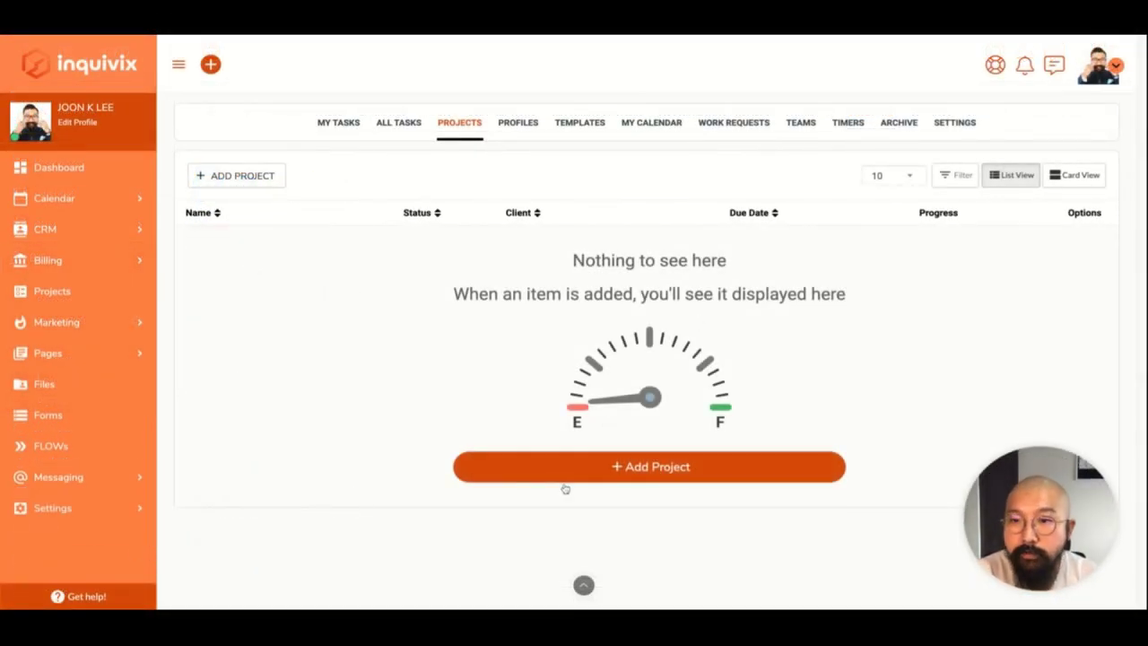
Open a blank Add Project form with Status preset to Pending.
{"action": "left_click", "coordinate": [629, 468]}
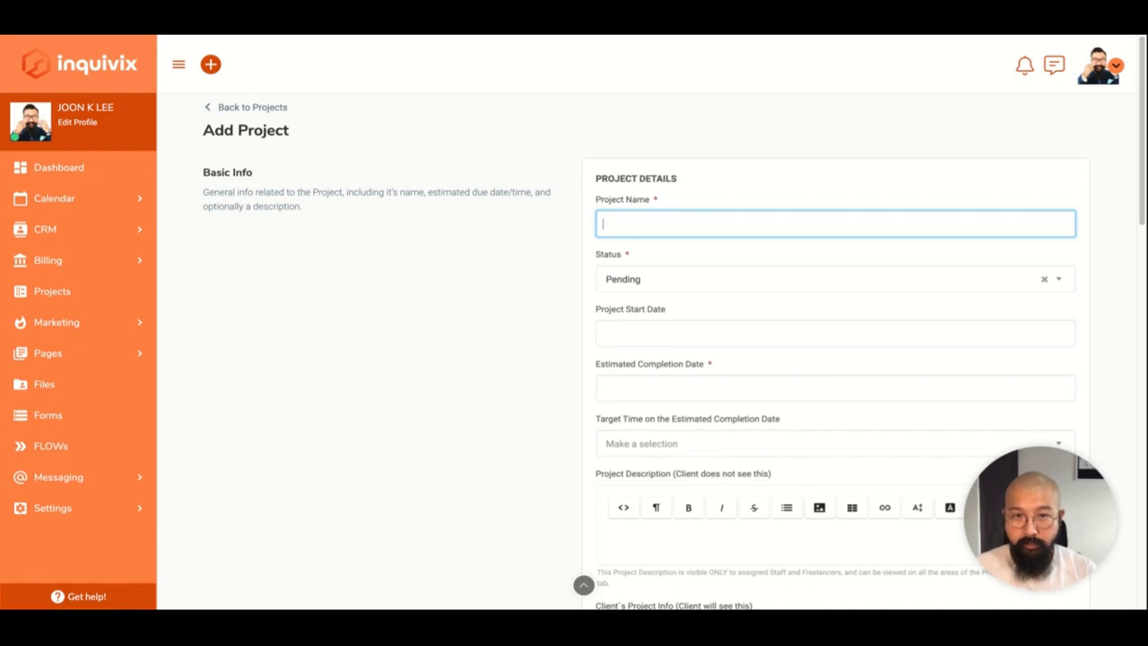
Name the project 'Check out SuiteDash Projects', set status Working and start date 06/10/2020.
{"action": "type", "text": "Check out "}
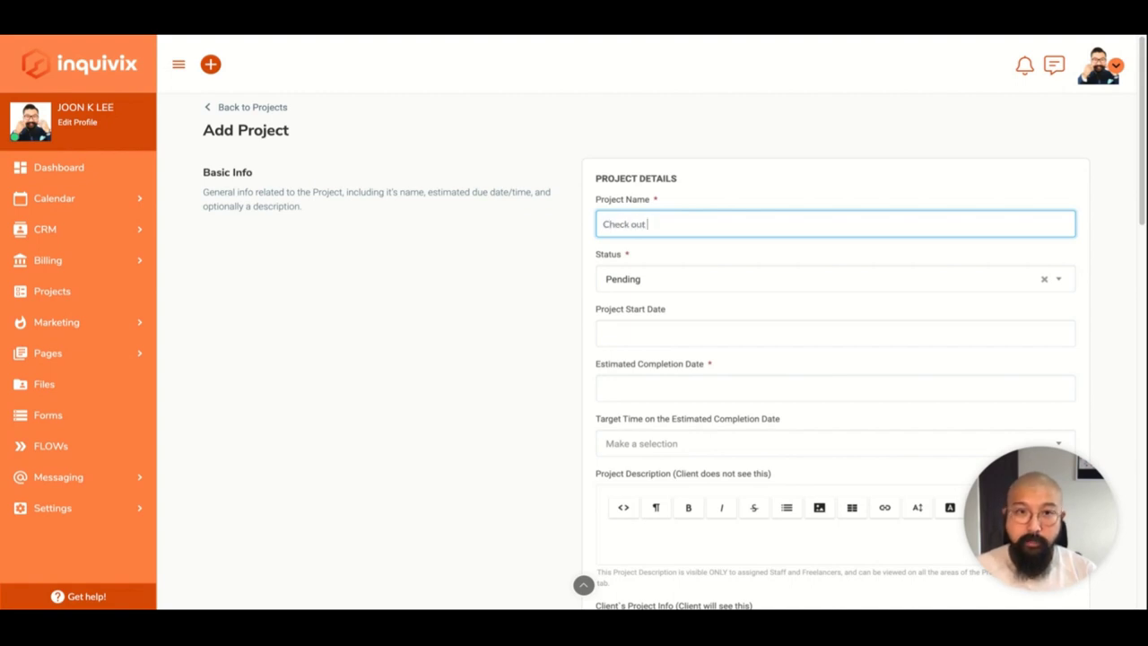
{"action": "type", "text": "P"}
{"action": "key", "text": "BackSpace"}
{"action": "type", "text": "SuiteDash Projects"}
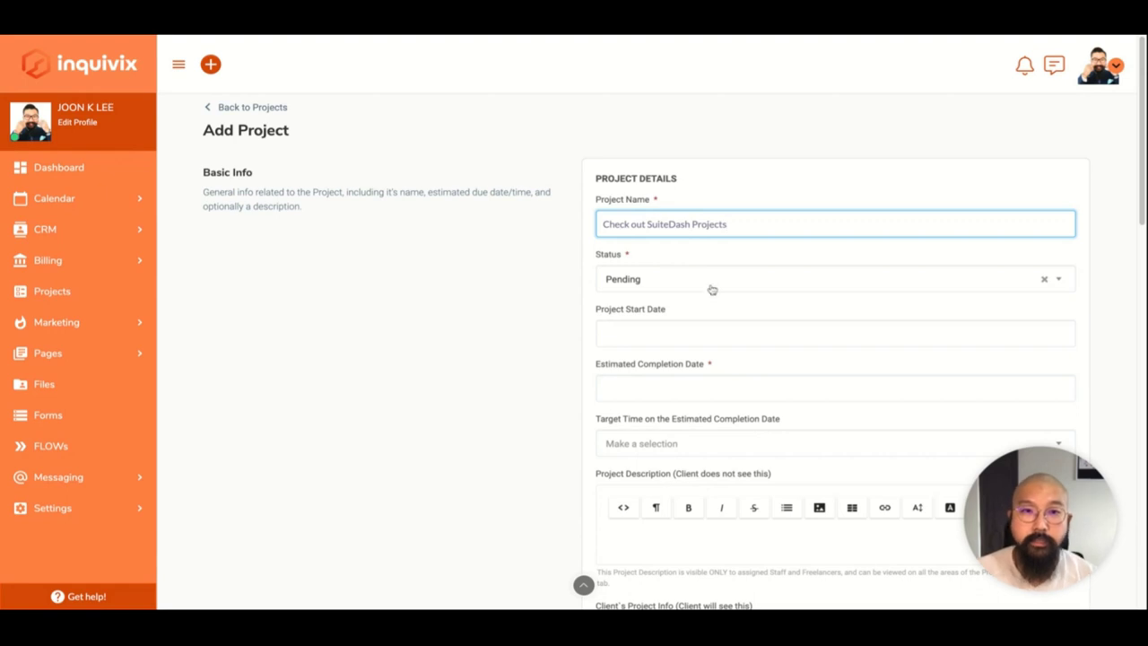
{"action": "left_click", "coordinate": [709, 288]}
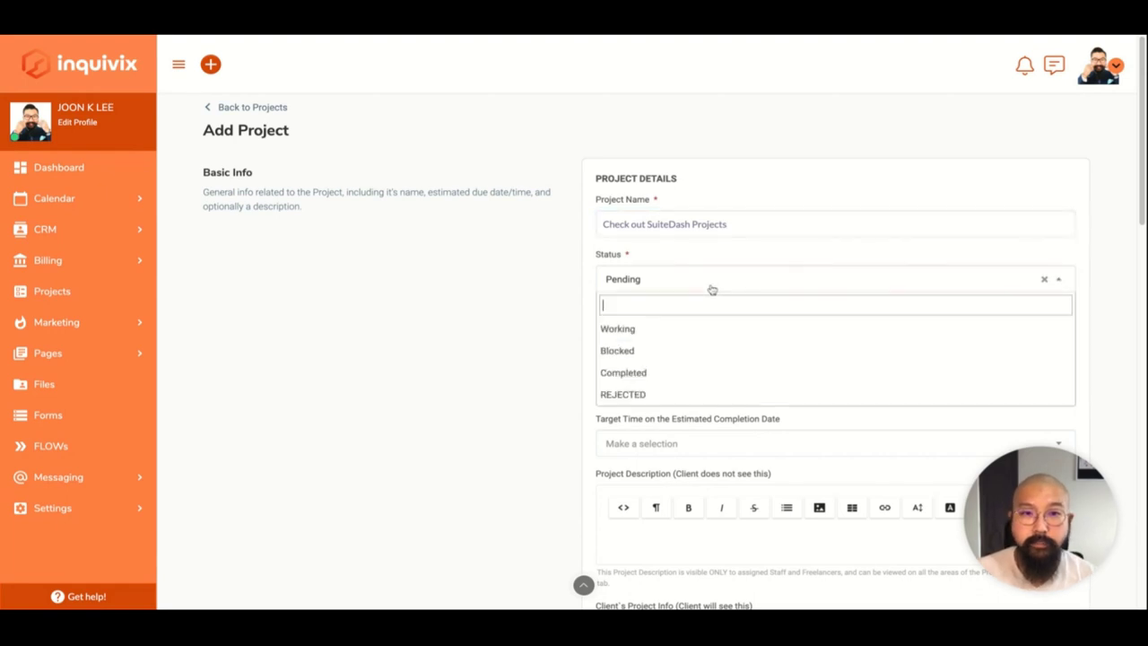
{"action": "left_click", "coordinate": [617, 328]}
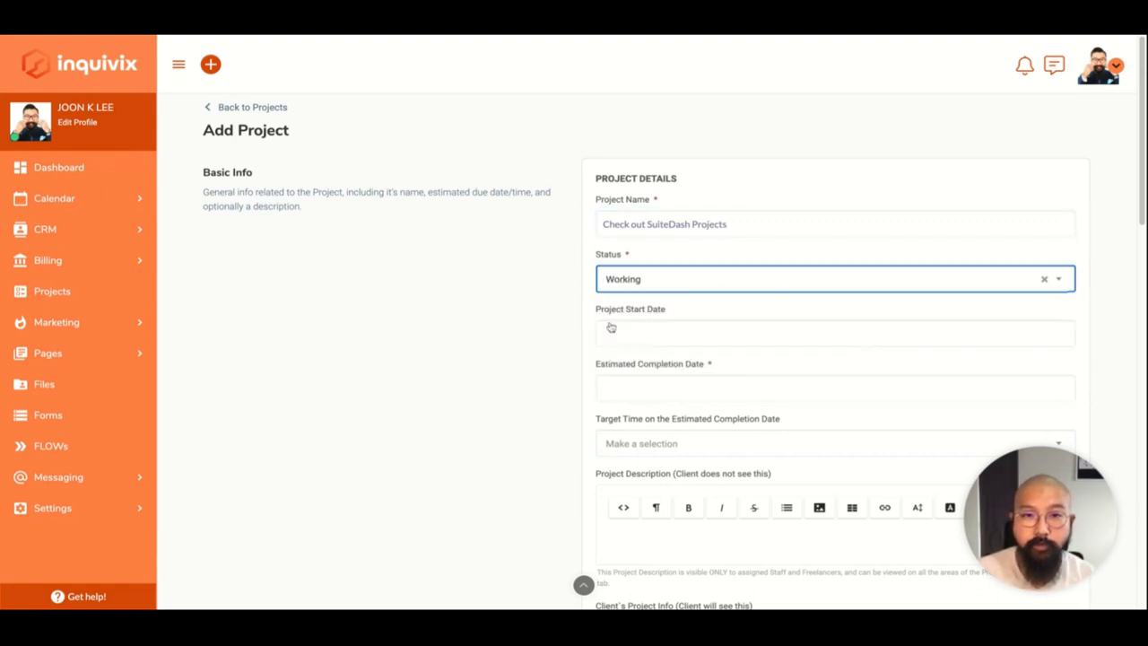
{"action": "left_click", "coordinate": [722, 340]}
{"action": "left_click", "coordinate": [714, 423]}
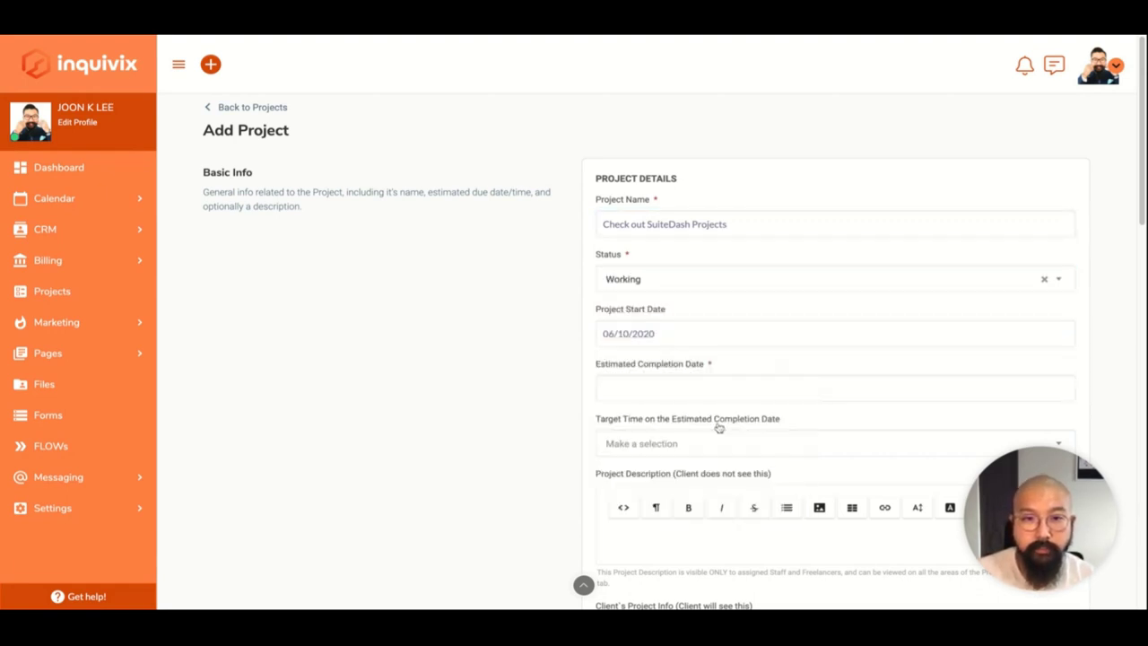
Set the estimated completion to 06/11/2020 at 6:00 pm.
{"action": "left_click", "coordinate": [709, 396]}
{"action": "scroll", "coordinate": [709, 396], "scroll_direction": "down", "scroll_amount": 1}
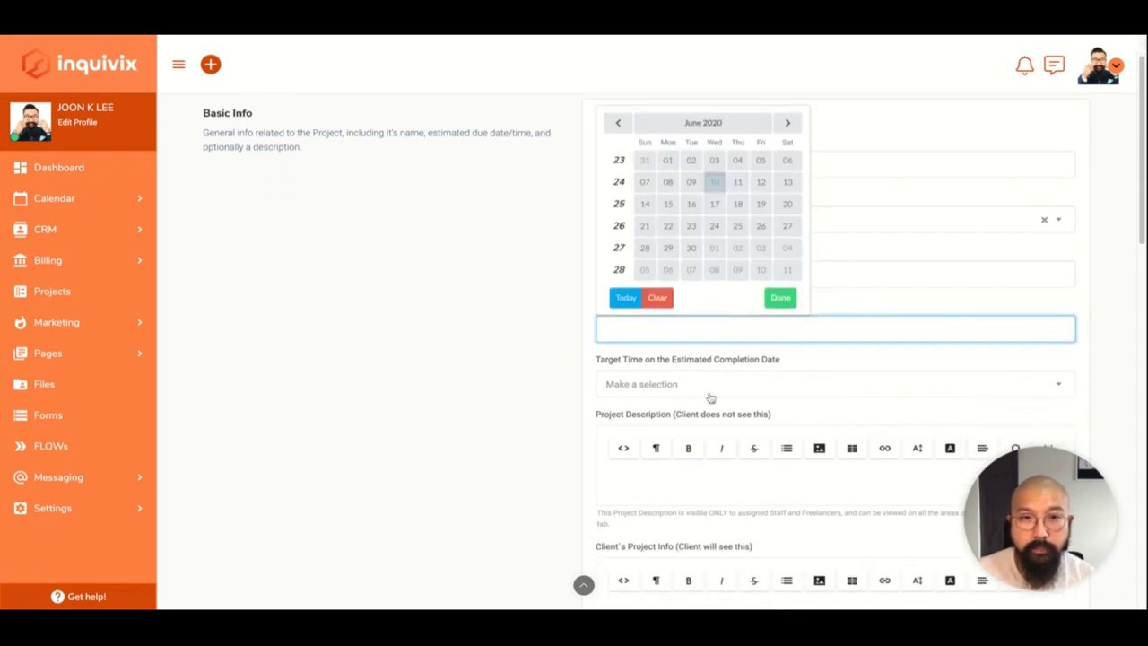
{"action": "left_click", "coordinate": [738, 188]}
{"action": "scroll", "coordinate": [722, 206], "scroll_direction": "down", "scroll_amount": 2}
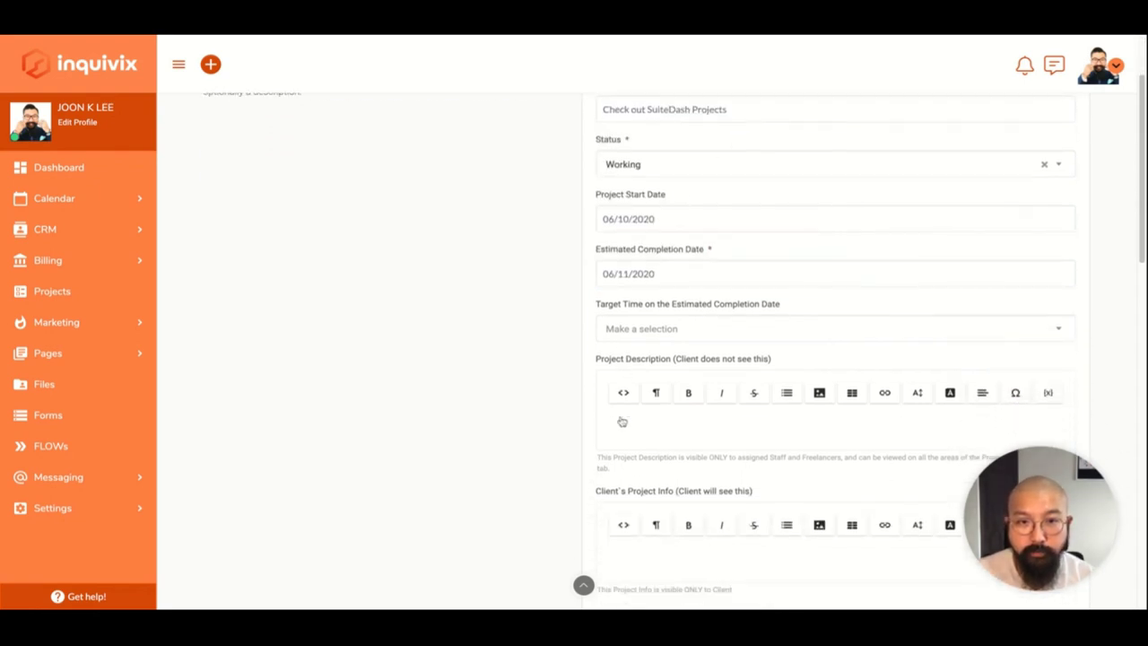
{"action": "left_click", "coordinate": [856, 294]}
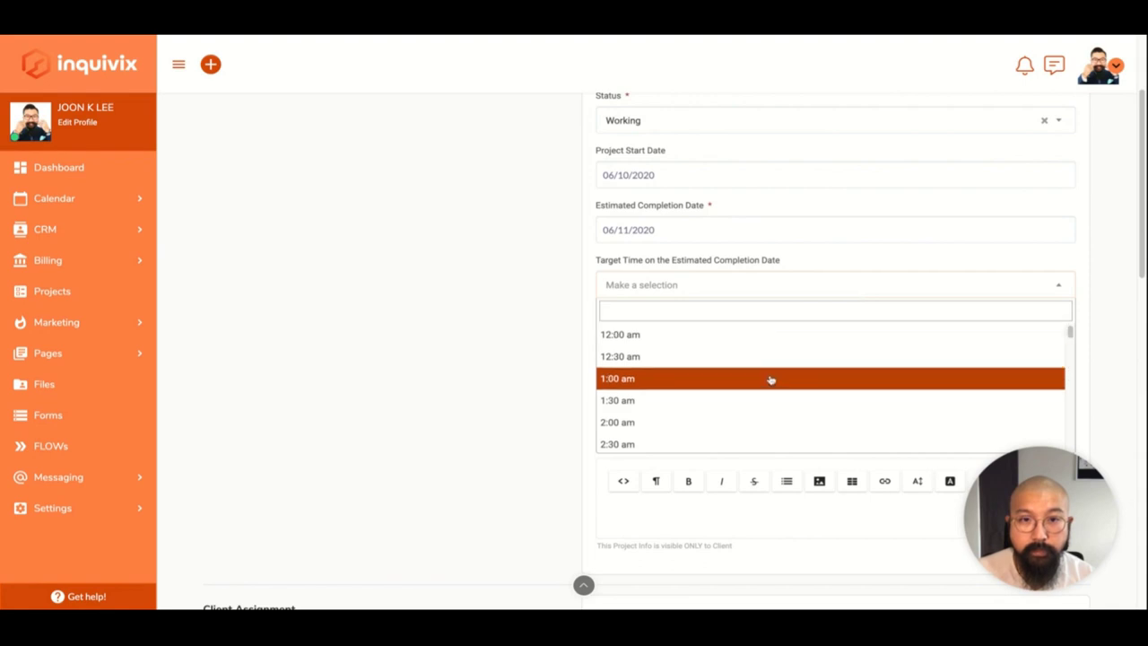
{"action": "scroll", "coordinate": [769, 381], "scroll_direction": "down", "scroll_amount": 10}
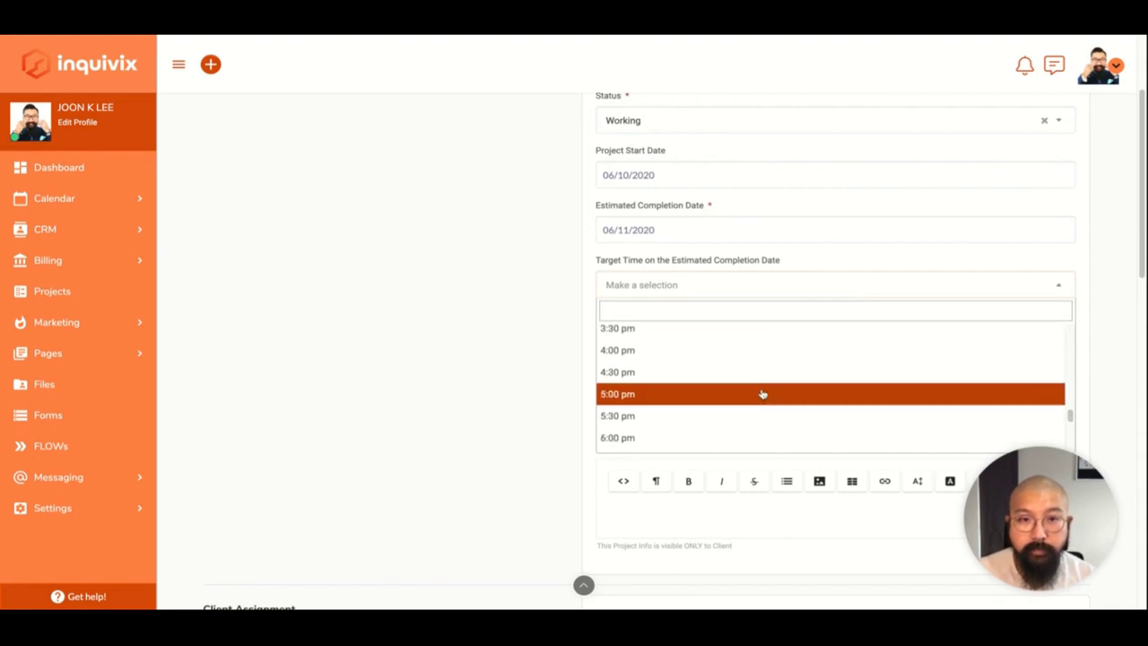
{"action": "left_click", "coordinate": [743, 436]}
{"action": "scroll", "coordinate": [744, 433], "scroll_direction": "down", "scroll_amount": 2}
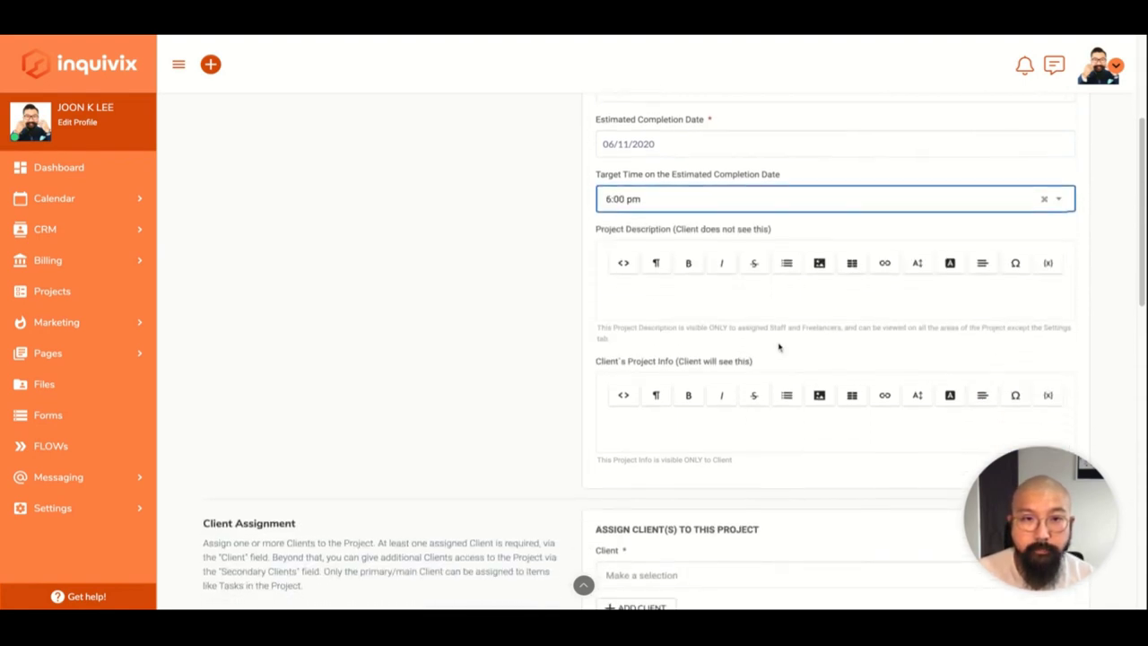
Enter the staff-only description 'Client's can't see this haha'.
{"action": "left_click", "coordinate": [791, 309]}
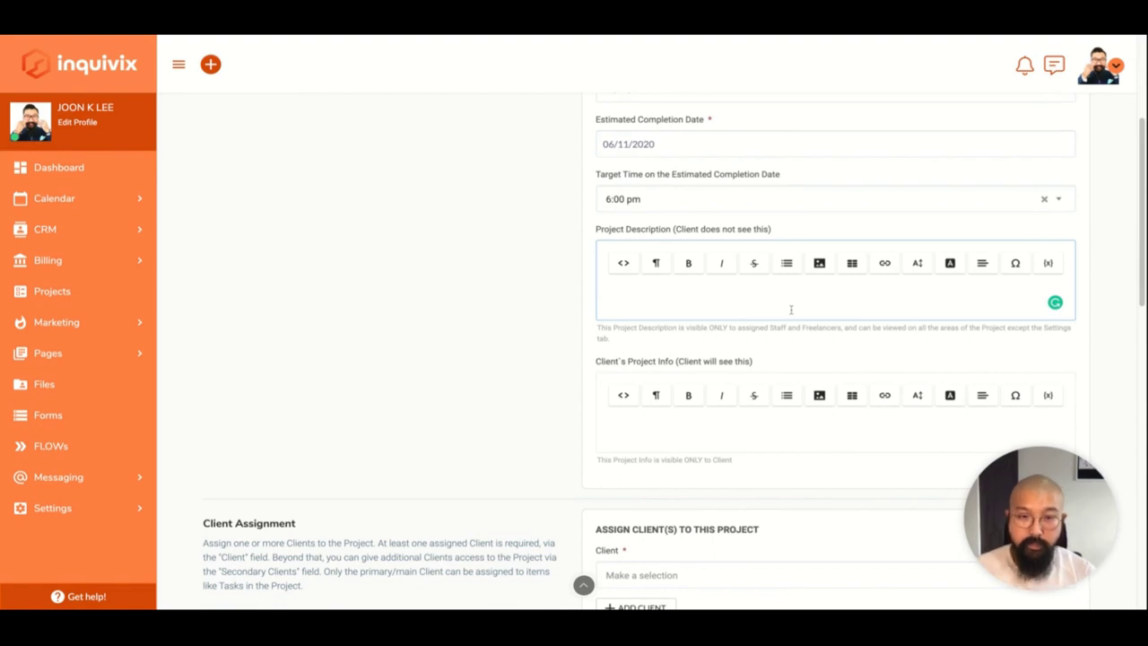
{"action": "type", "text": "Client's"}
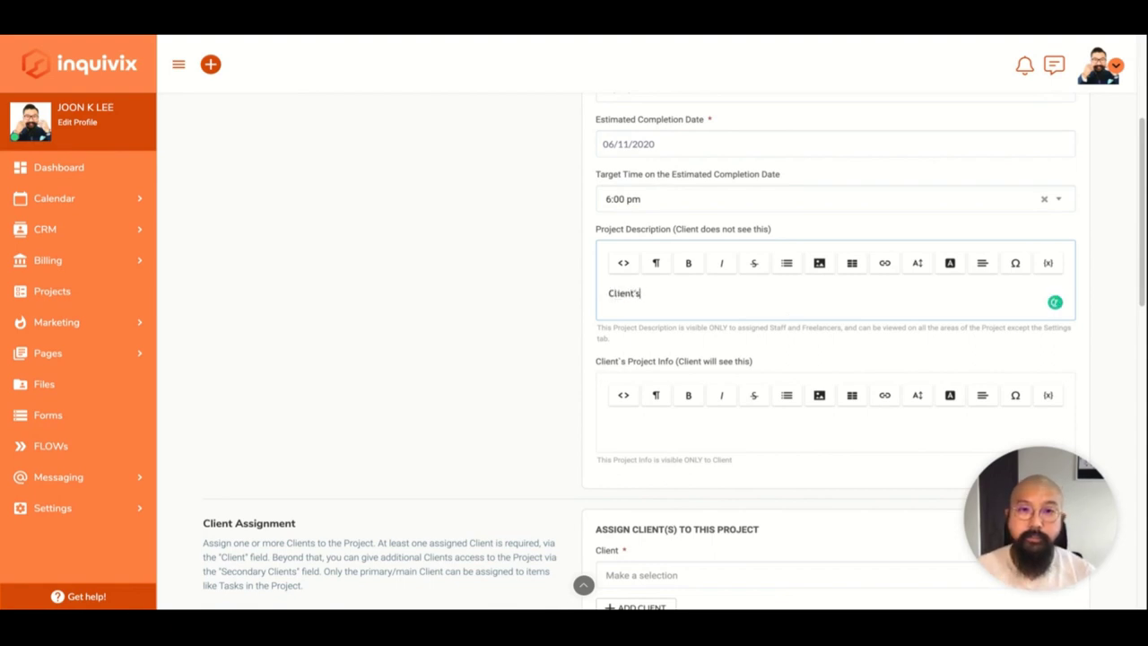
{"action": "type", "text": " can't see this haha"}
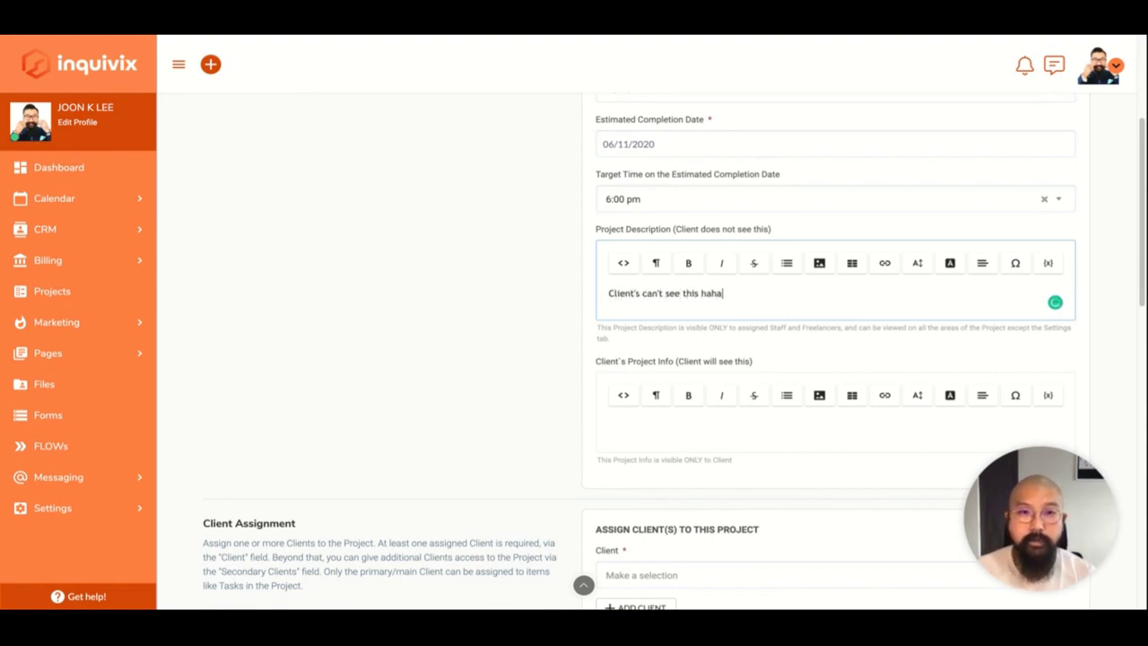
{"action": "scroll", "coordinate": [663, 349], "scroll_direction": "down", "scroll_amount": 1}
{"action": "left_click", "coordinate": [676, 363]}
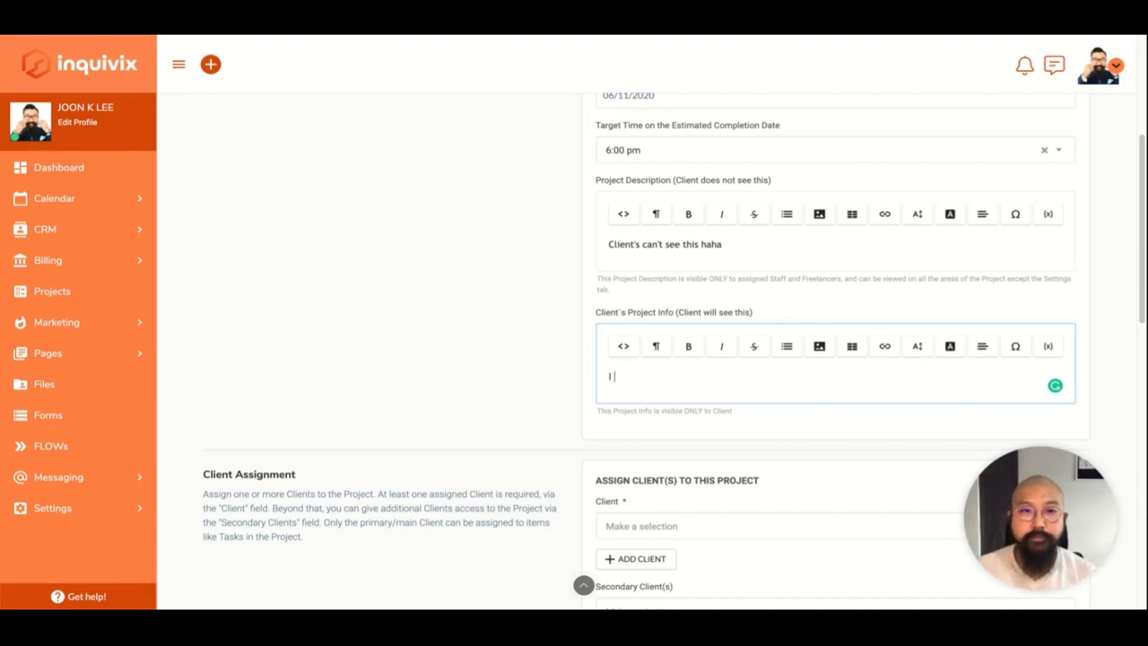
Enter 'love you' as the client-visible project info and assign a client.
{"action": "type", "text": "love you."}
{"action": "scroll", "coordinate": [687, 341], "scroll_direction": "down", "scroll_amount": 3}
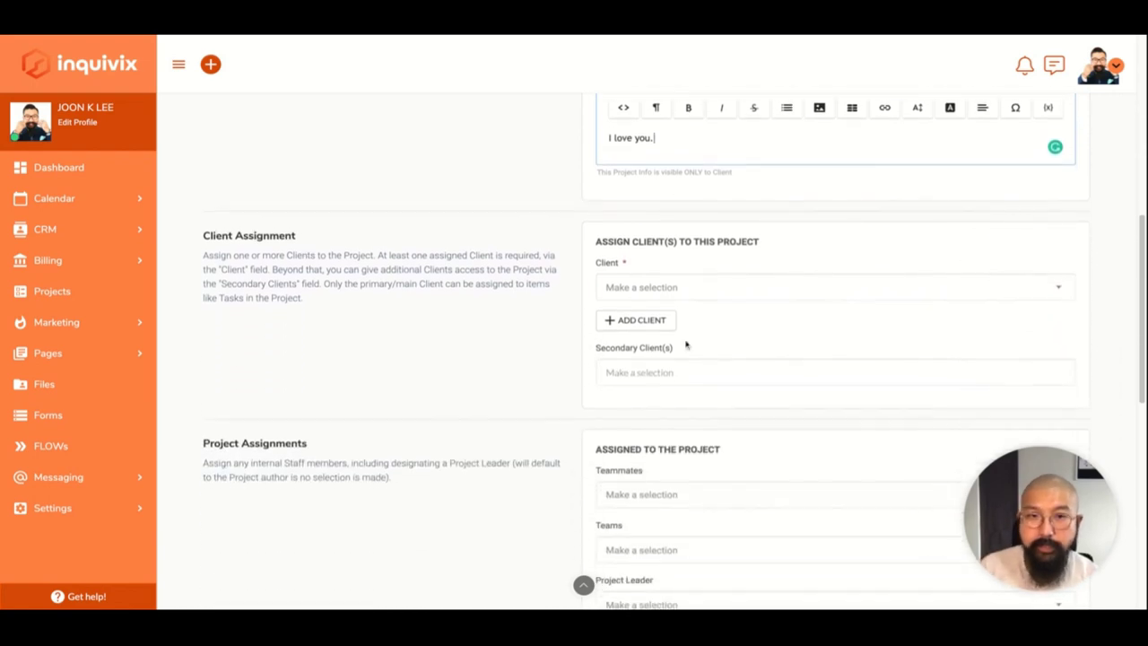
{"action": "left_click", "coordinate": [765, 296]}
{"action": "left_click", "coordinate": [698, 361]}
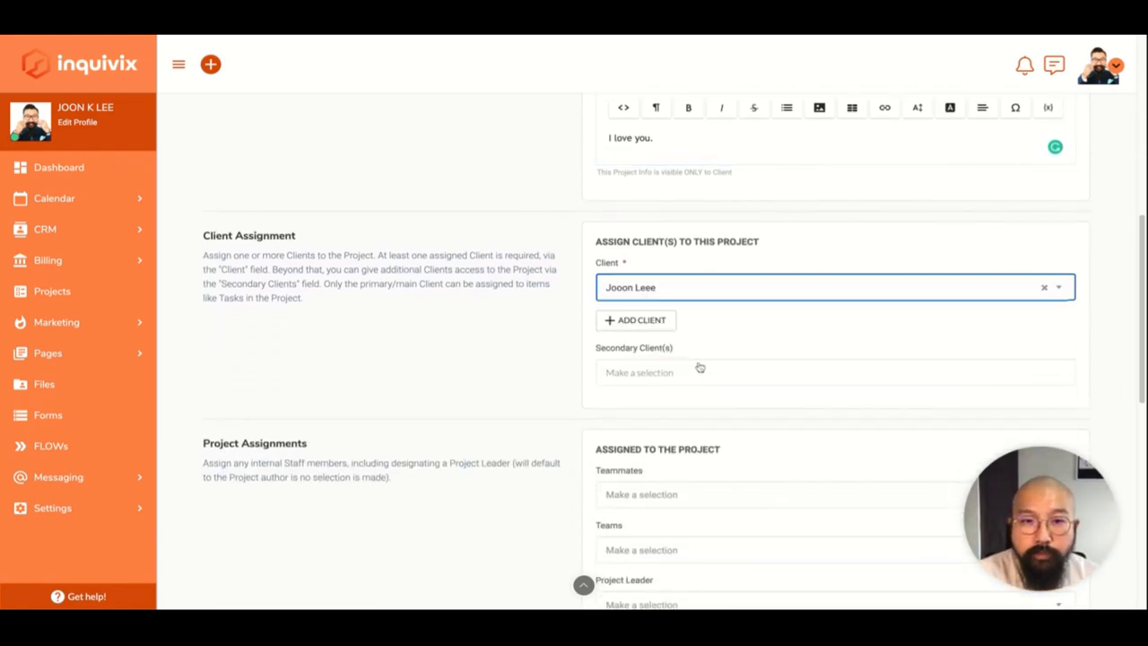
{"action": "scroll", "coordinate": [697, 367], "scroll_direction": "down", "scroll_amount": 2}
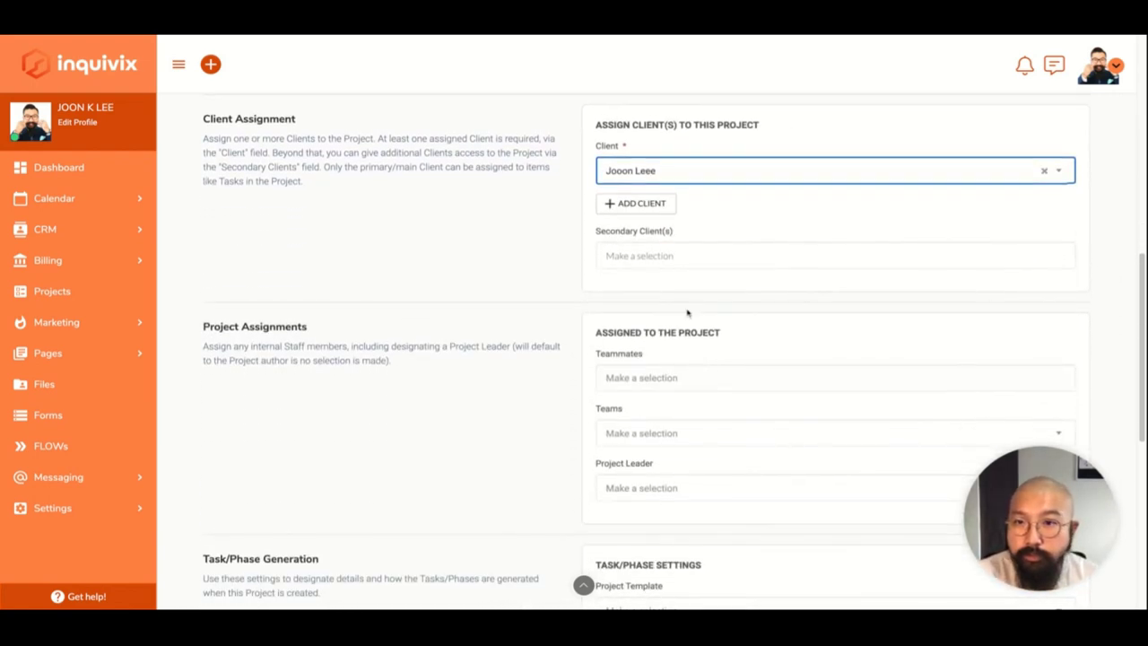
{"action": "scroll", "coordinate": [561, 360], "scroll_direction": "down", "scroll_amount": 3}
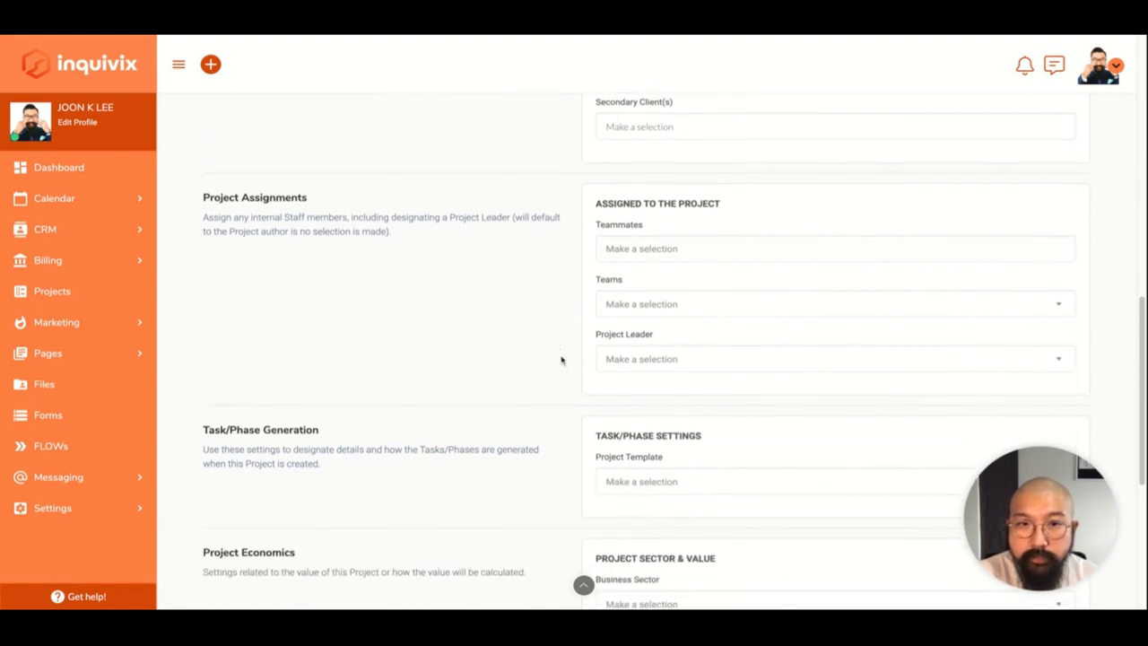
Add the account owner as a teammate and check the empty Teams list.
{"action": "left_click", "coordinate": [655, 192]}
{"action": "left_click", "coordinate": [674, 230]}
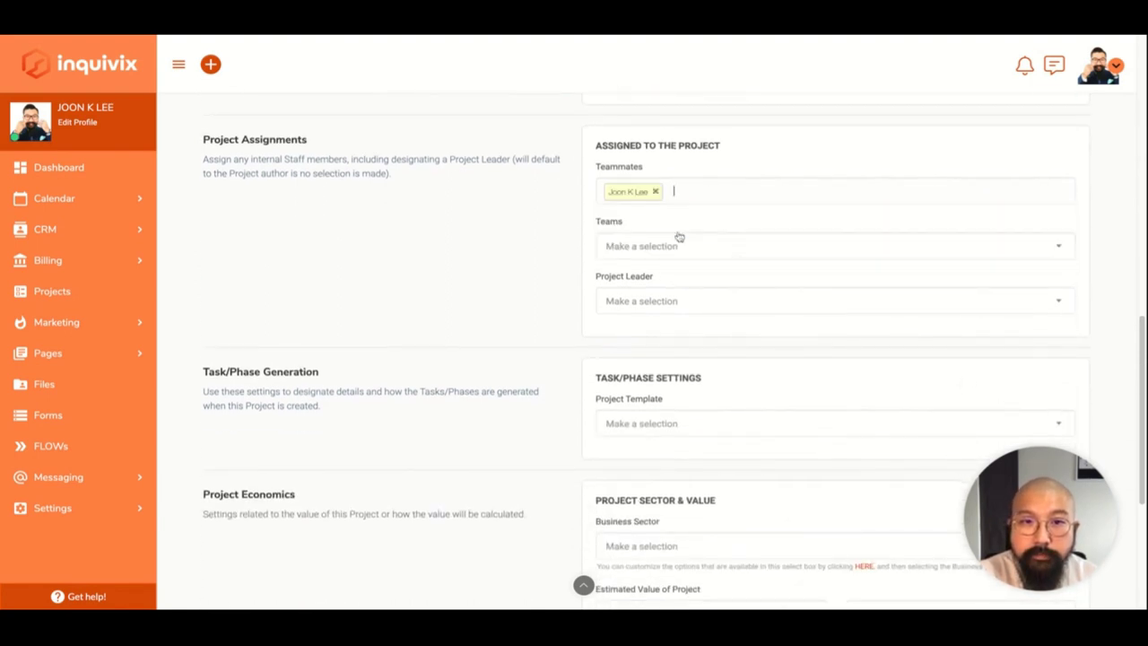
{"action": "scroll", "coordinate": [628, 269], "scroll_direction": "down", "scroll_amount": 1}
{"action": "left_click", "coordinate": [717, 165]}
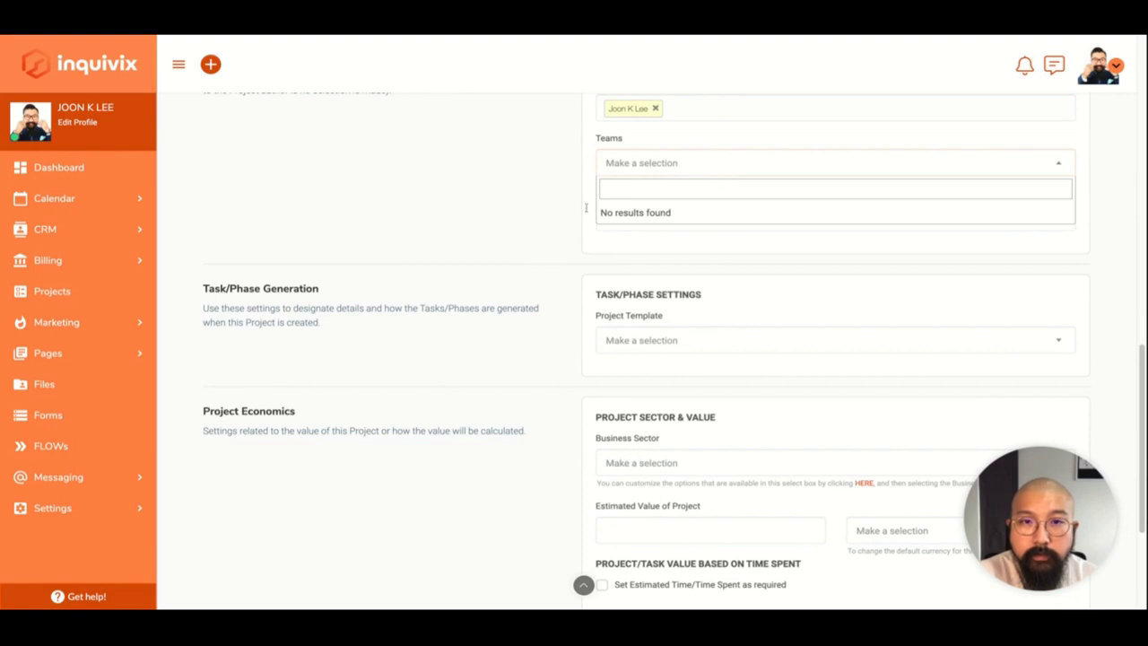
{"action": "left_click", "coordinate": [517, 245]}
{"action": "scroll", "coordinate": [517, 245], "scroll_direction": "up", "scroll_amount": 1}
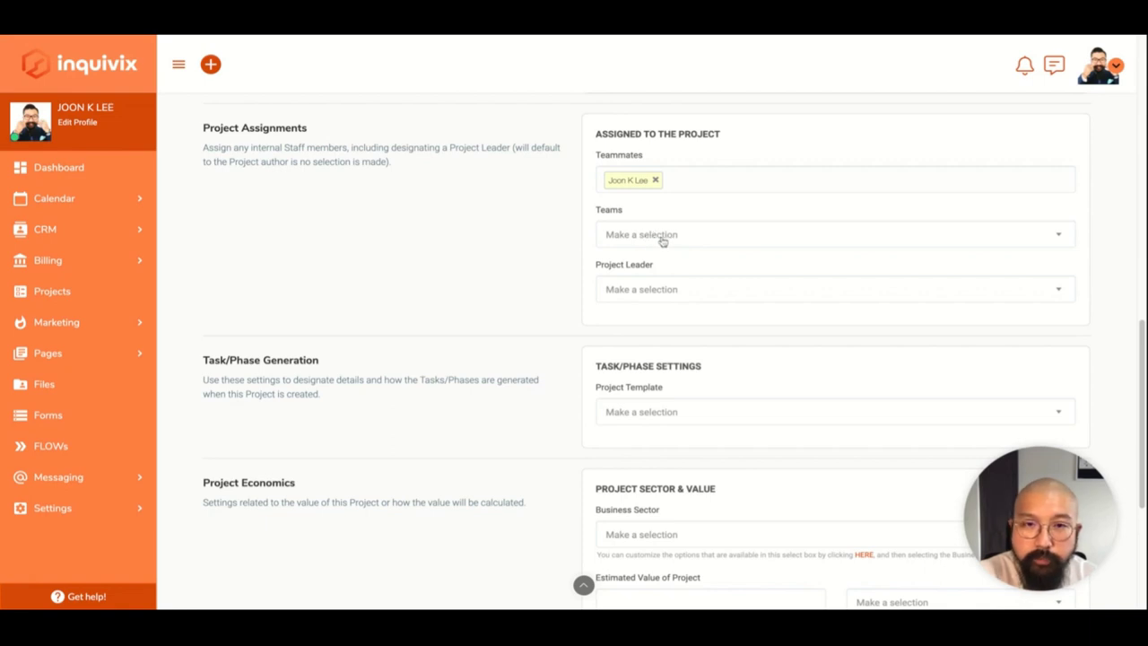
{"action": "scroll", "coordinate": [639, 319], "scroll_direction": "down", "scroll_amount": 1}
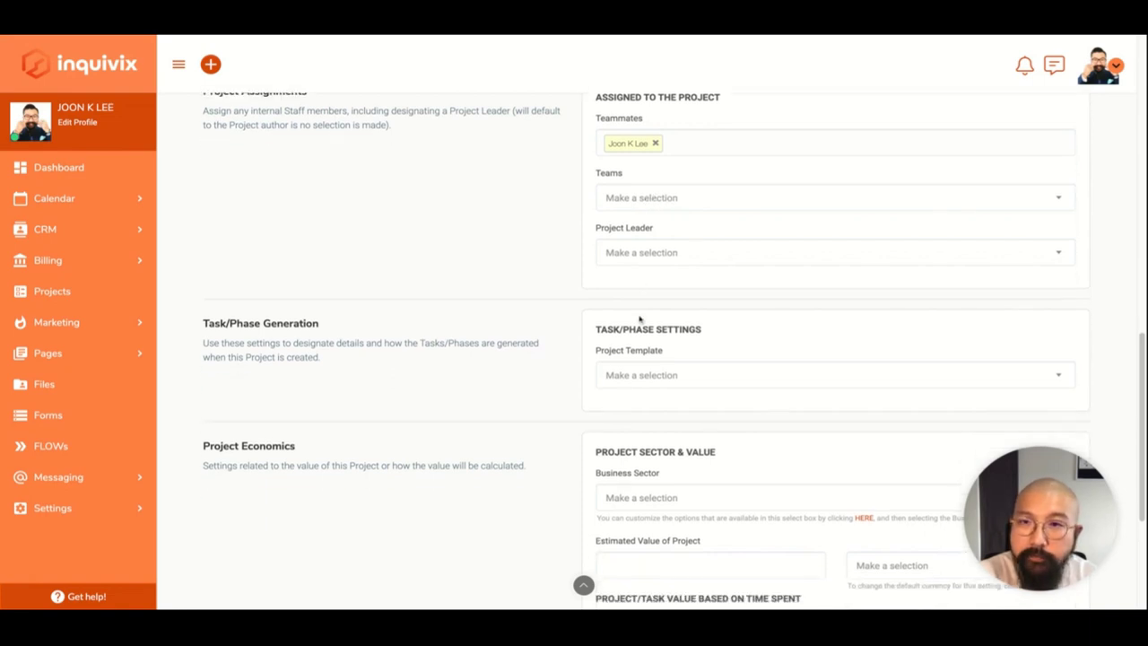
{"action": "scroll", "coordinate": [638, 317], "scroll_direction": "up", "scroll_amount": 1}
{"action": "scroll", "coordinate": [639, 318], "scroll_direction": "down", "scroll_amount": 1}
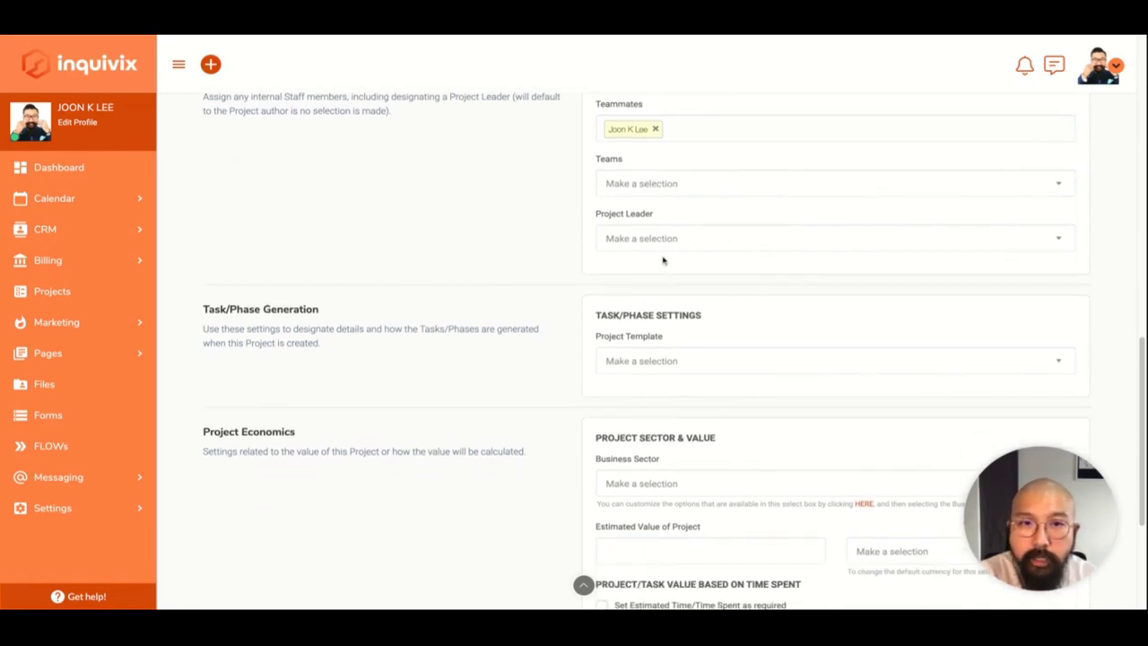
{"action": "scroll", "coordinate": [607, 361], "scroll_direction": "down", "scroll_amount": 2}
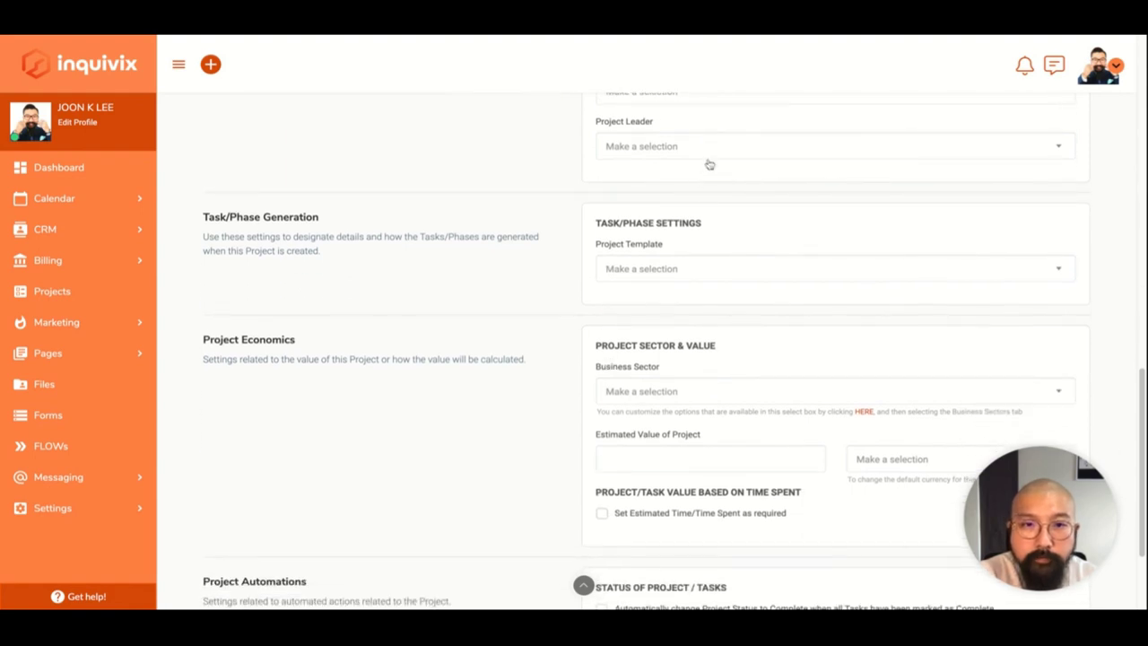
Make the account owner project leader and check the Project Template and Business Sector options.
{"action": "left_click", "coordinate": [691, 149]}
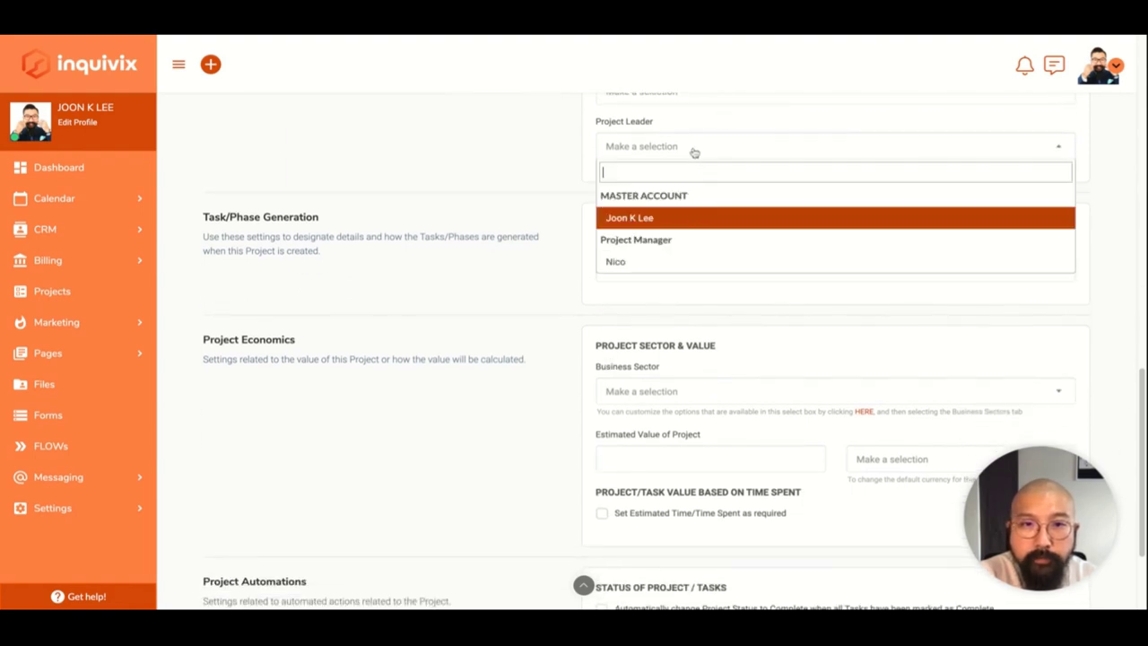
{"action": "left_click", "coordinate": [711, 223]}
{"action": "scroll", "coordinate": [537, 365], "scroll_direction": "down", "scroll_amount": 1}
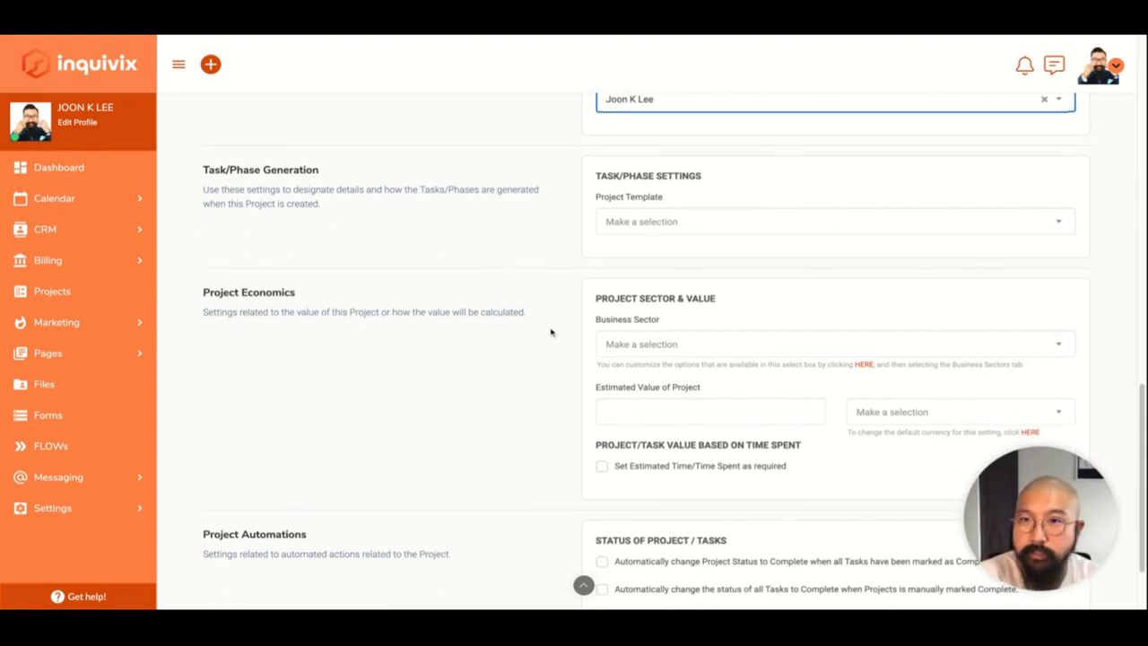
{"action": "left_click", "coordinate": [706, 227]}
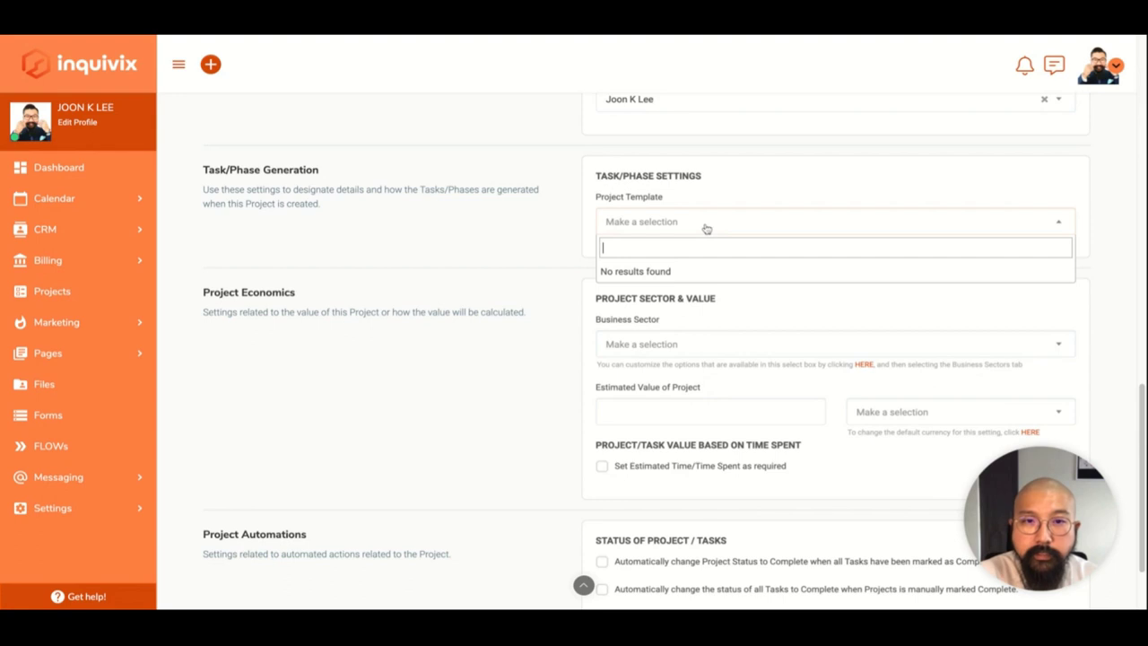
{"action": "left_click", "coordinate": [485, 283]}
{"action": "scroll", "coordinate": [486, 282], "scroll_direction": "down", "scroll_amount": 2}
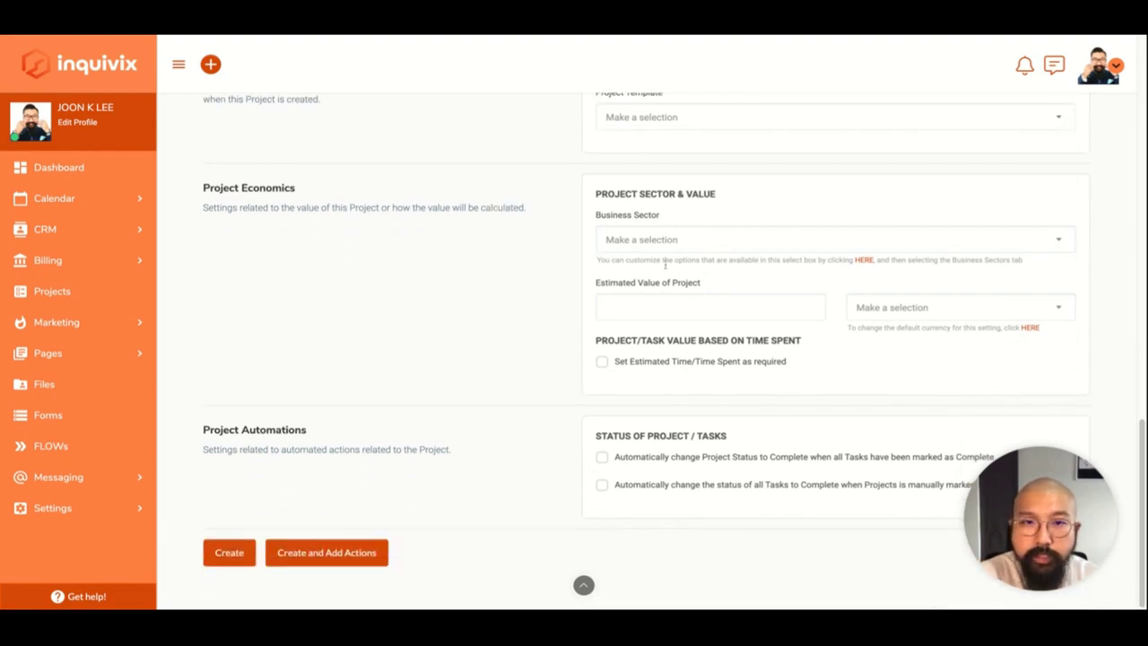
{"action": "left_click", "coordinate": [681, 242]}
Review the Global Project Settings, including reminders and default currency.
{"action": "left_click", "coordinate": [515, 298]}
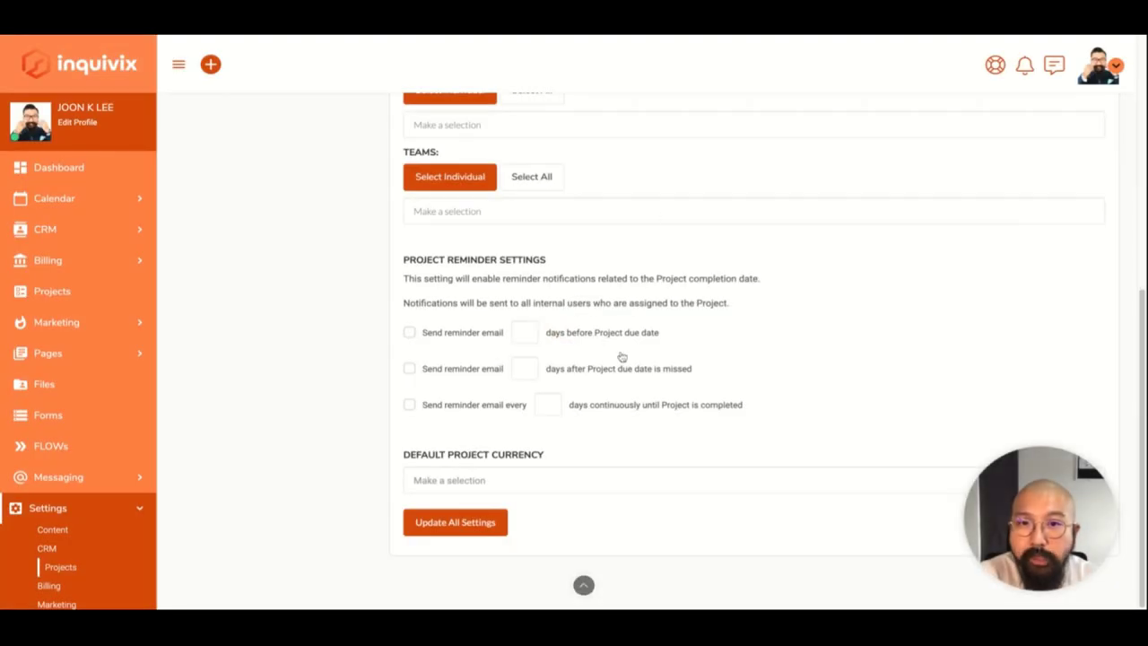
{"action": "scroll", "coordinate": [621, 357], "scroll_direction": "up", "scroll_amount": 6}
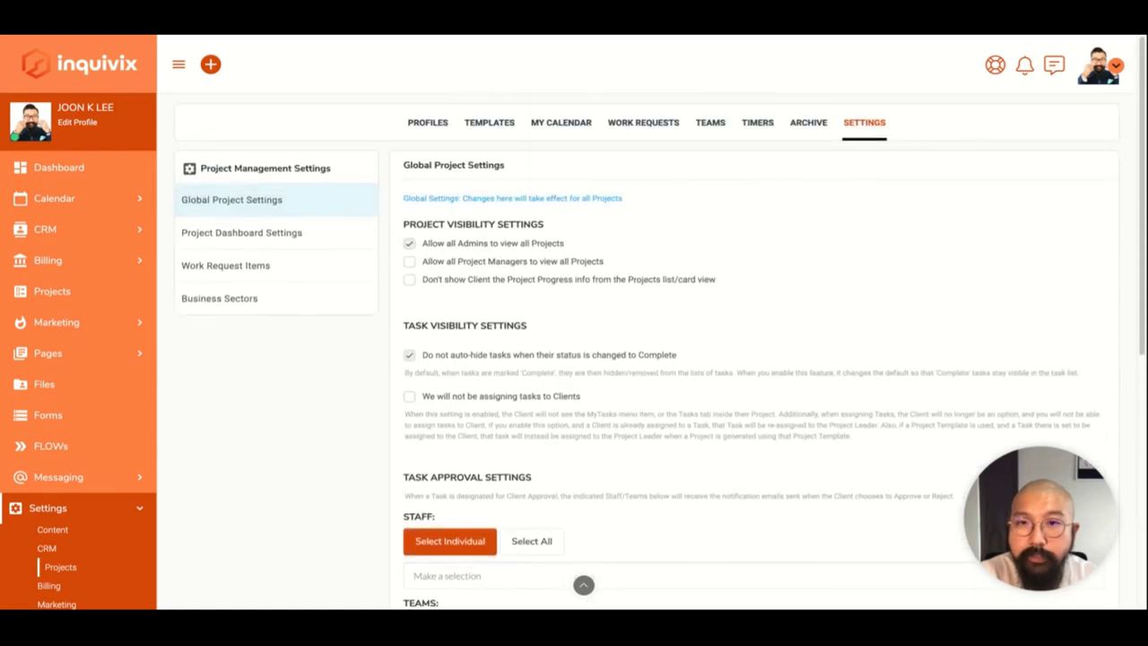
{"action": "scroll", "coordinate": [660, 357], "scroll_direction": "down", "scroll_amount": 6}
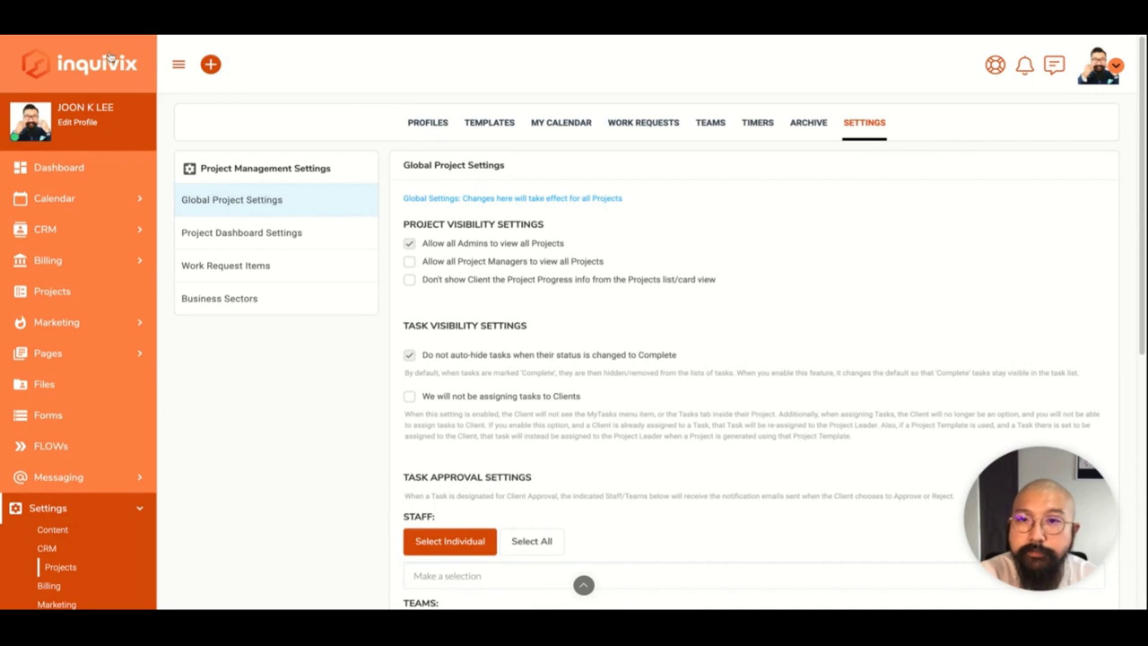
Draft a 'Semiconductors' business sector, replacing 'Automotive', then discard it, leaving the list empty.
{"action": "left_click", "coordinate": [206, 309]}
{"action": "left_click", "coordinate": [733, 501]}
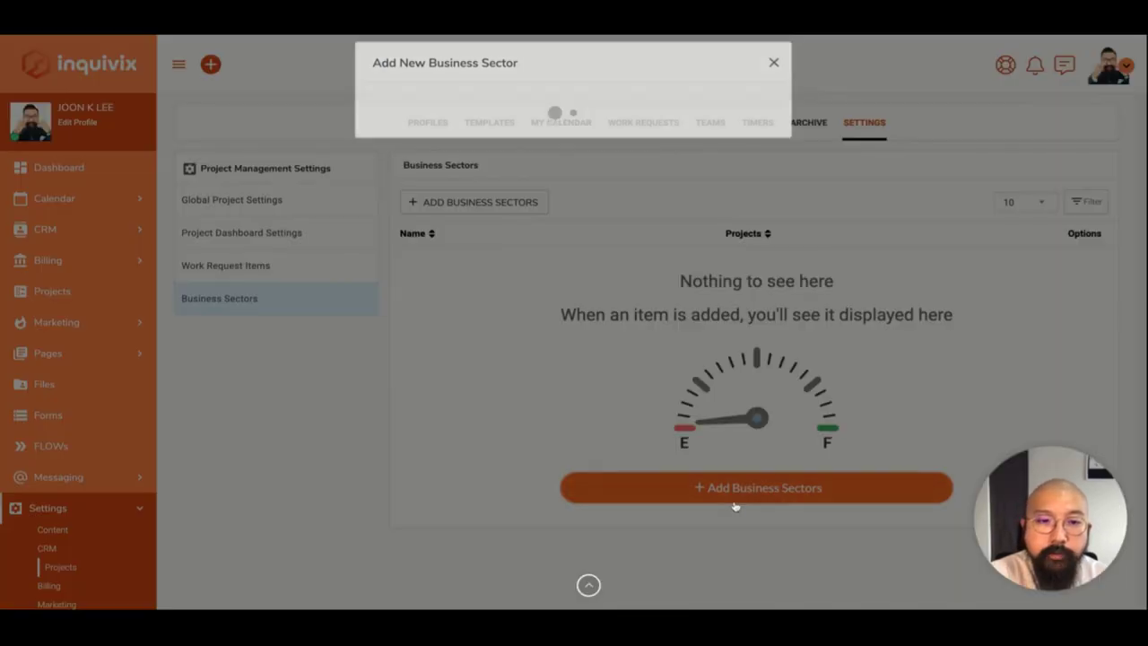
{"action": "left_click", "coordinate": [652, 123]}
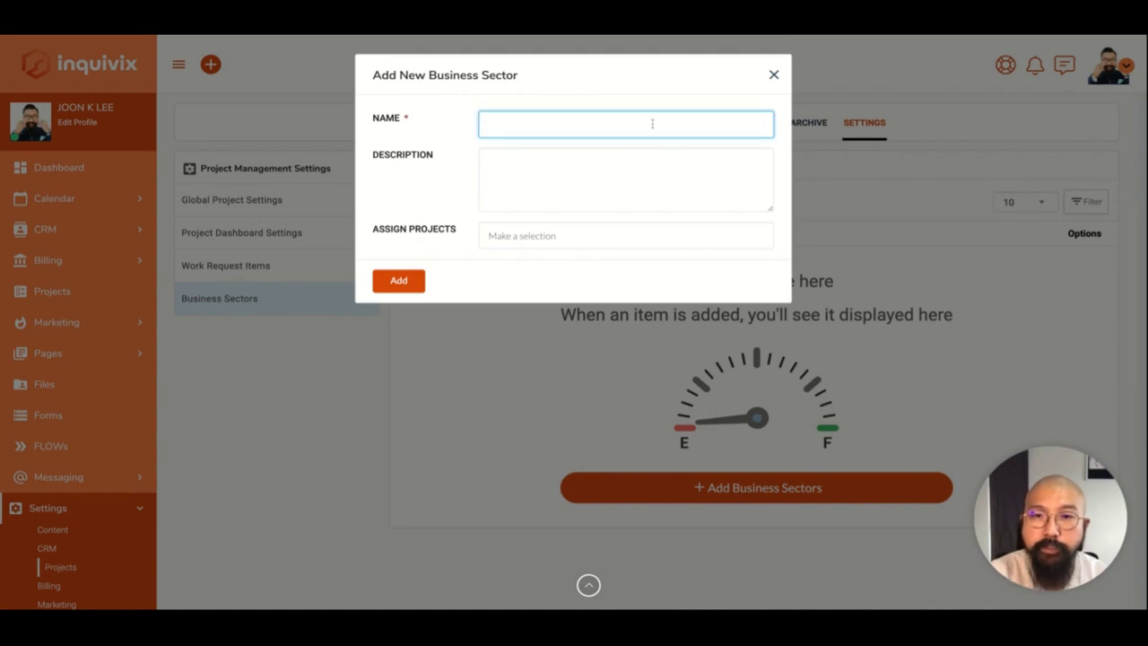
{"action": "type", "text": "A"}
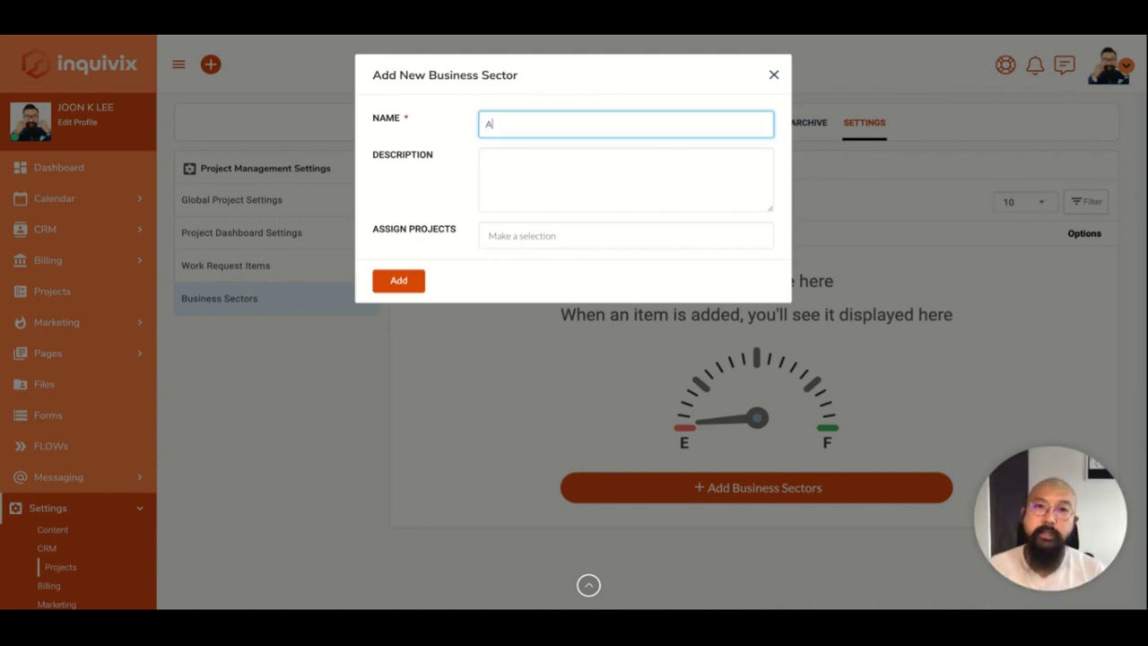
{"action": "type", "text": "utom"}
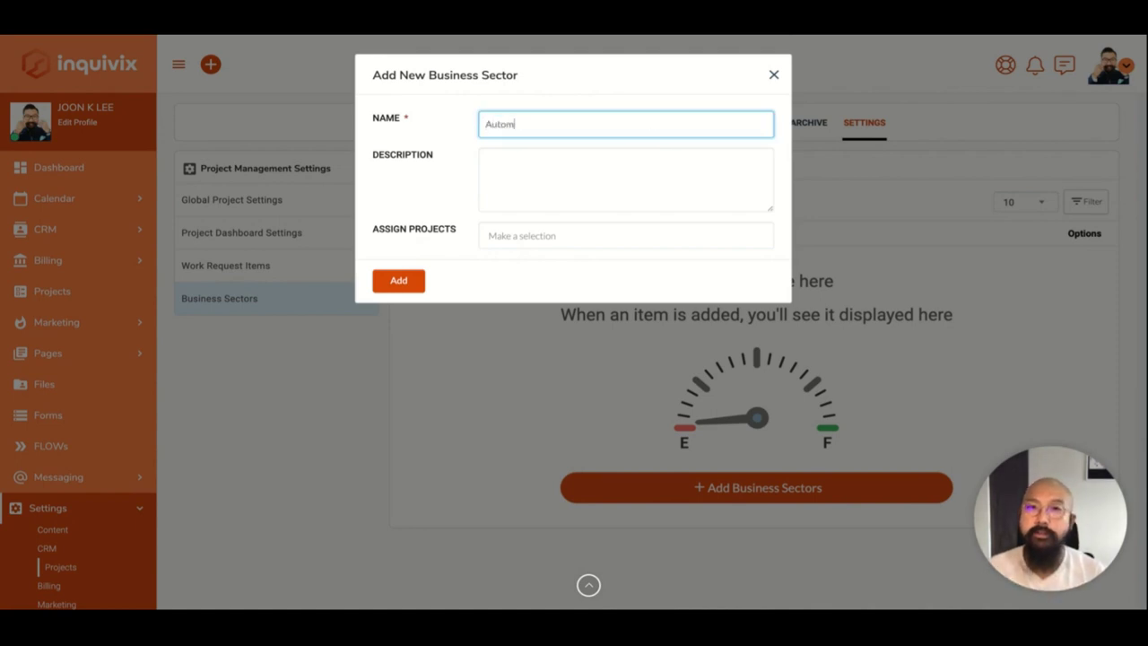
{"action": "type", "text": "otive"}
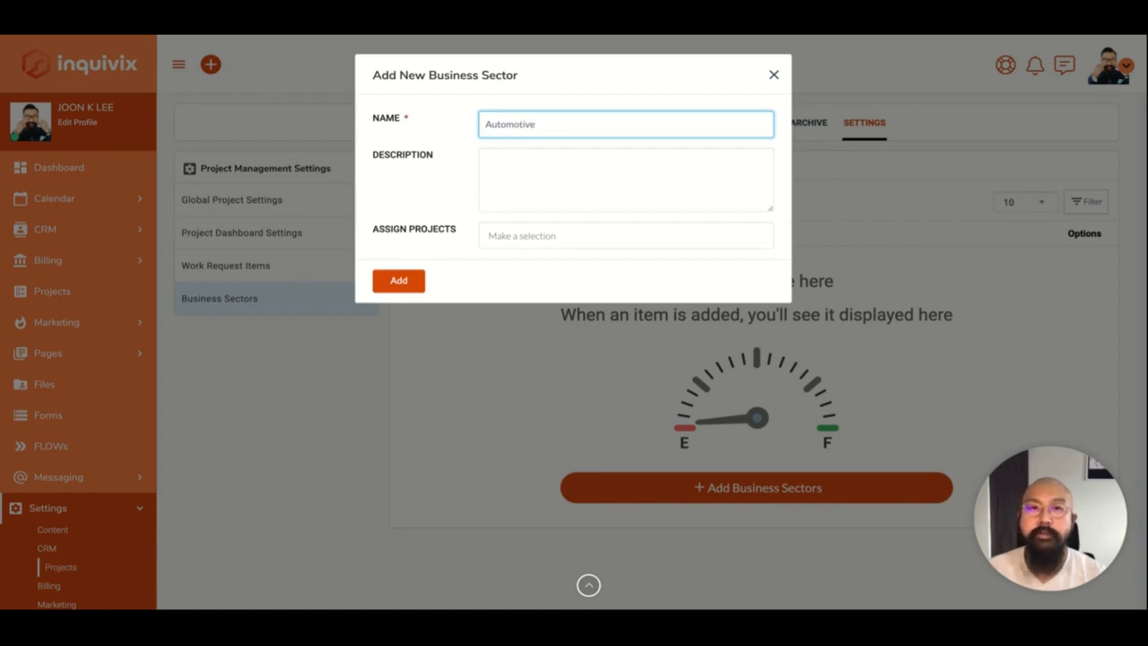
{"action": "key", "text": "ctrl+a"}
{"action": "type", "text": "Semiconductor"}
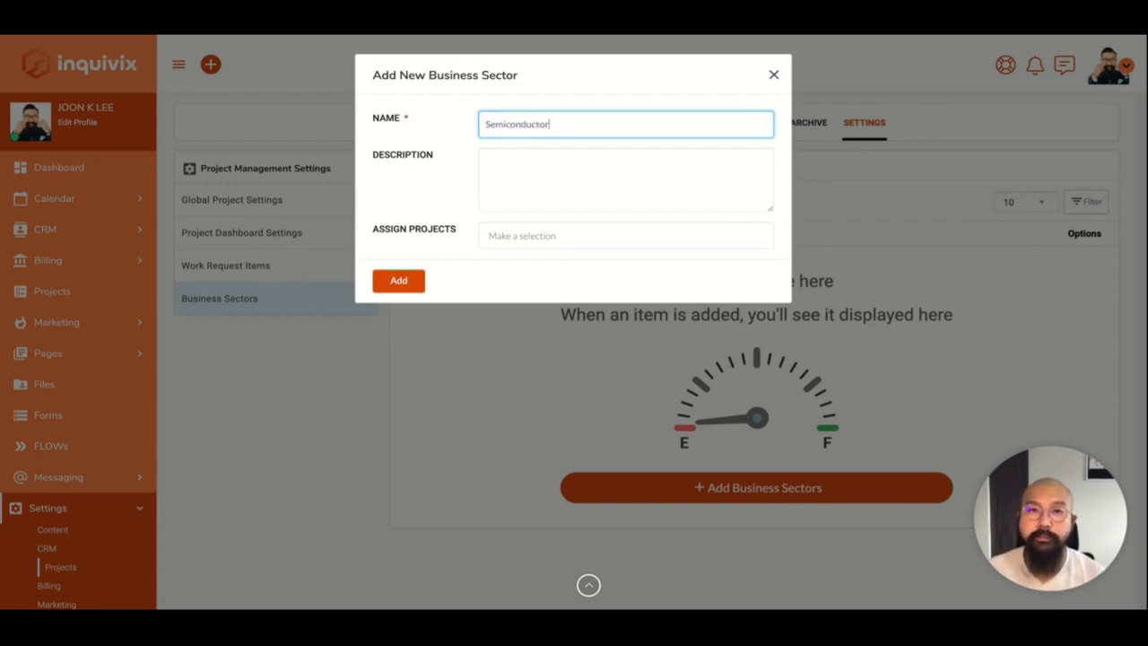
{"action": "type", "text": "s"}
{"action": "left_click", "coordinate": [595, 190]}
{"action": "left_click", "coordinate": [581, 228]}
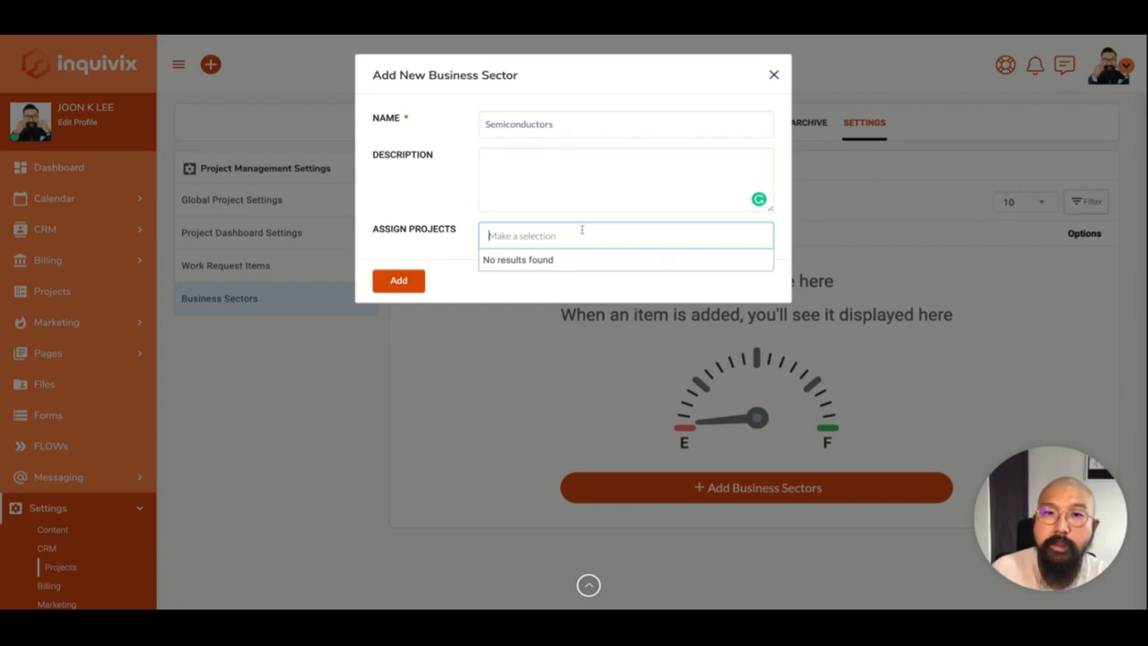
{"action": "left_click", "coordinate": [601, 176]}
{"action": "left_click", "coordinate": [774, 74]}
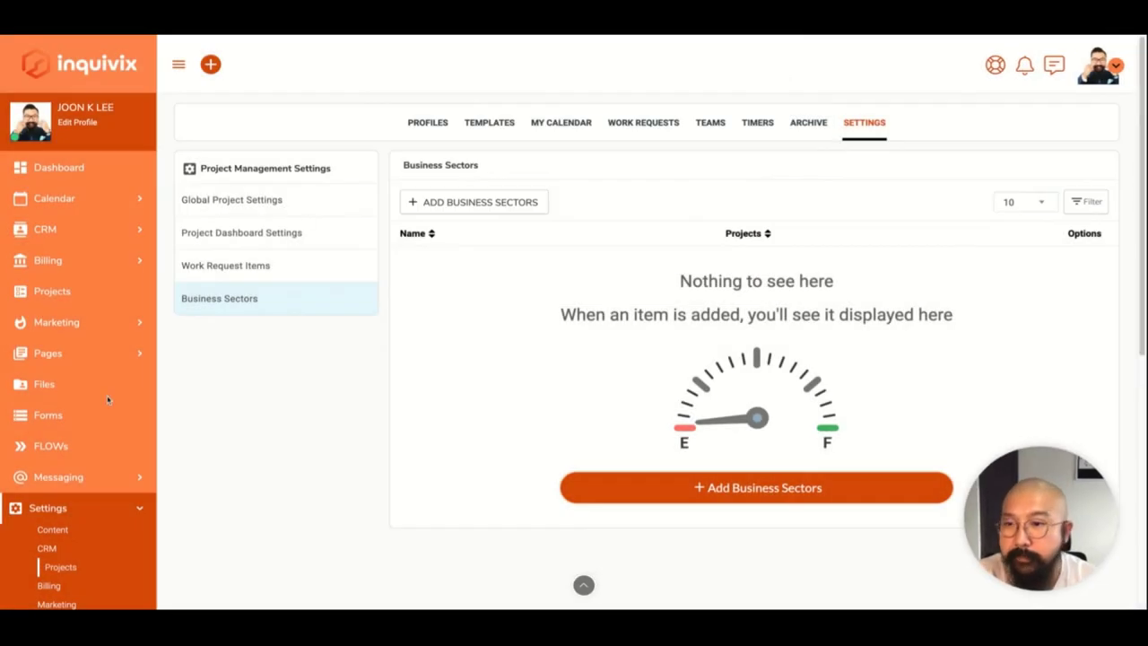
Add a project template named 'Test Template' from the Templates list.
{"action": "left_click", "coordinate": [508, 123]}
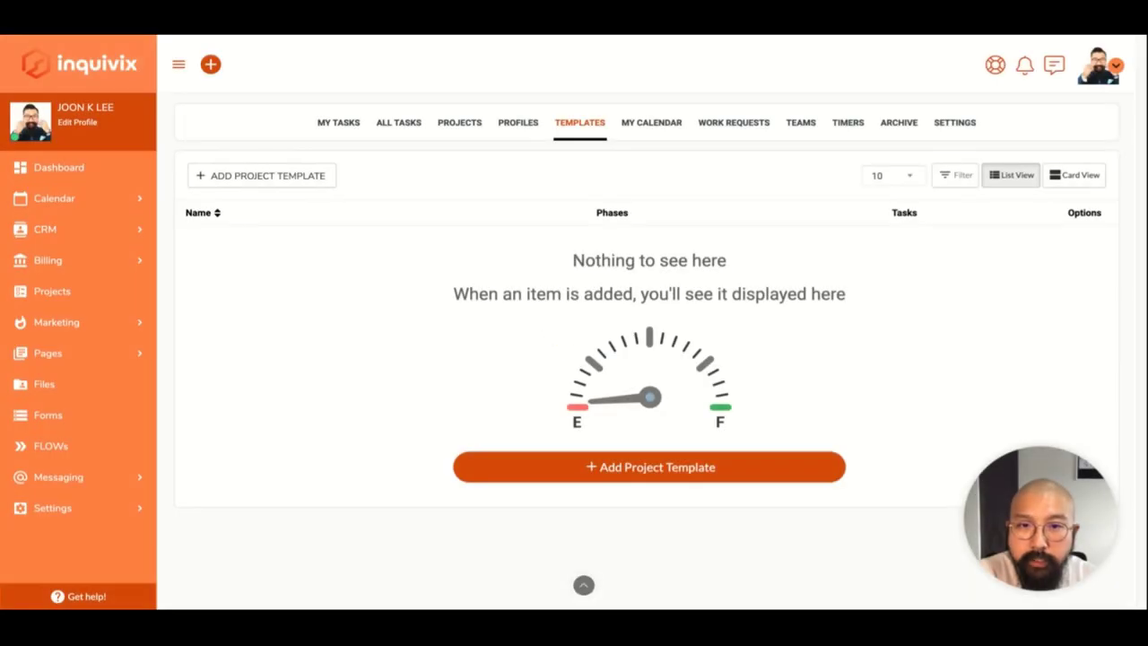
{"action": "left_click", "coordinate": [586, 471]}
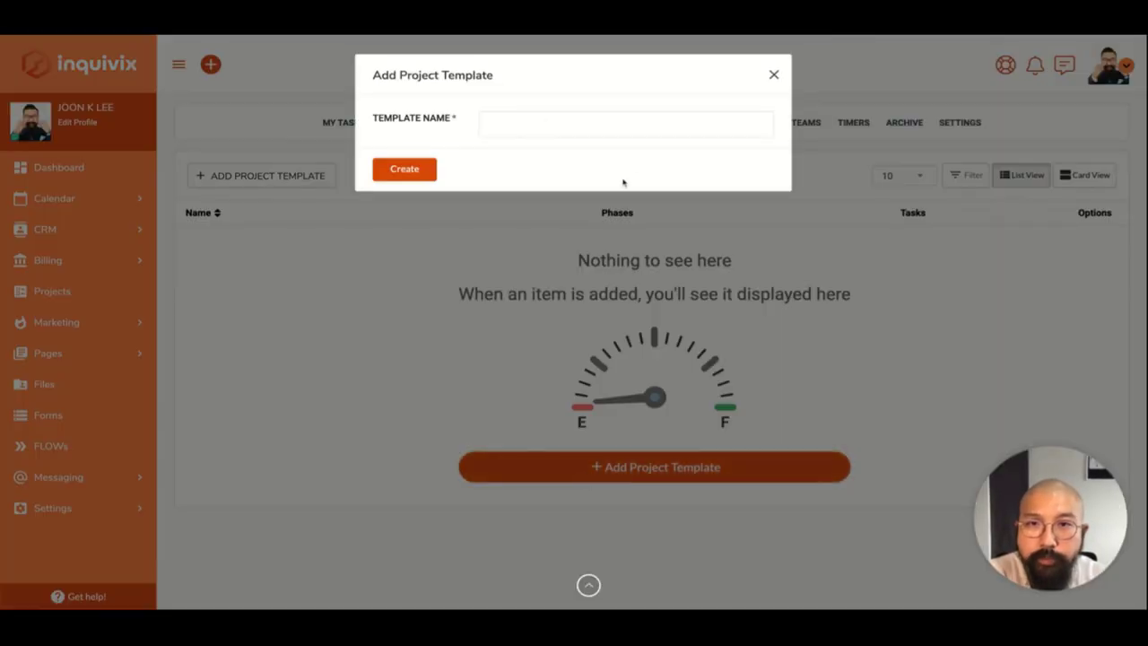
{"action": "type", "text": "F"}
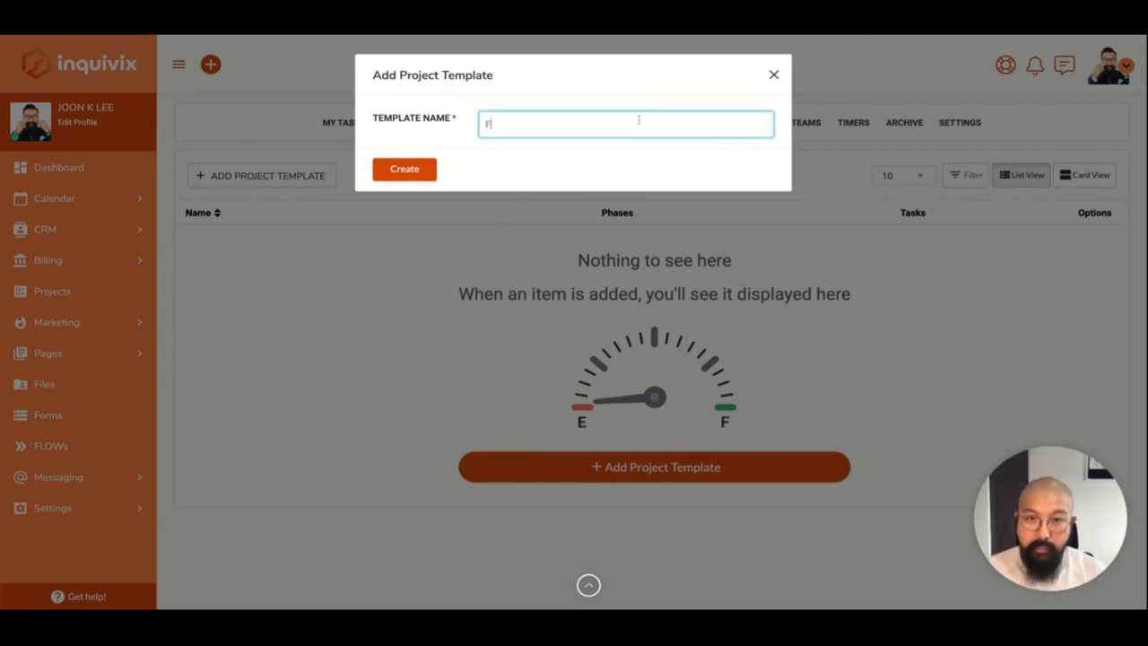
{"action": "type", "text": "est Template"}
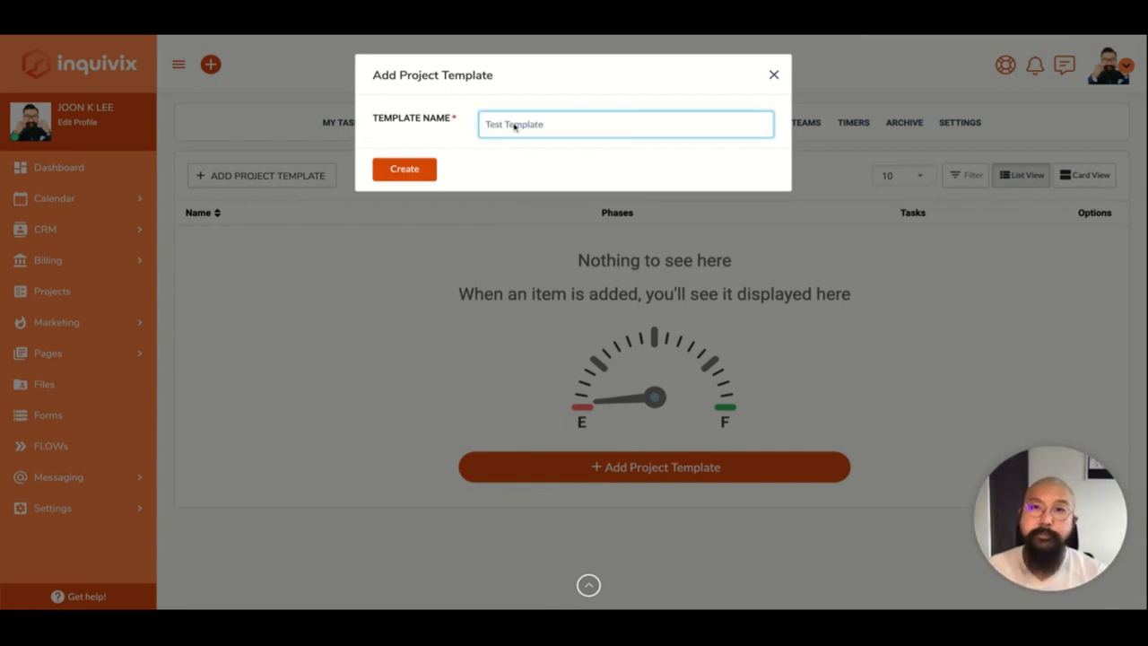
{"action": "left_click", "coordinate": [393, 168]}
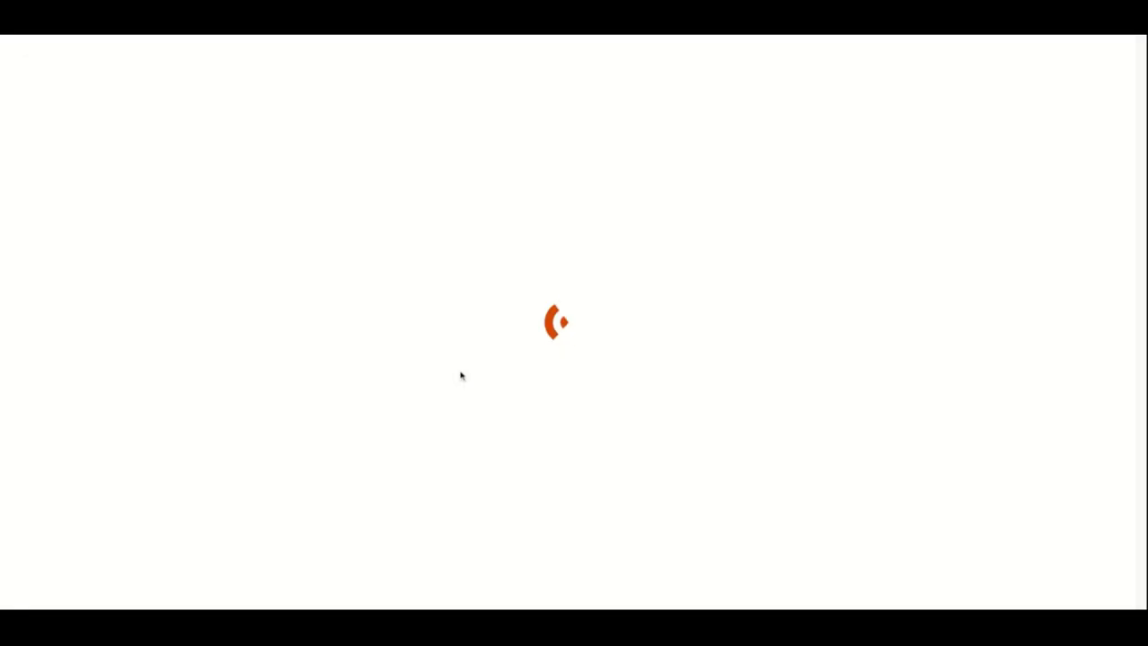
{"action": "scroll", "coordinate": [660, 322], "scroll_direction": "down", "scroll_amount": 1}
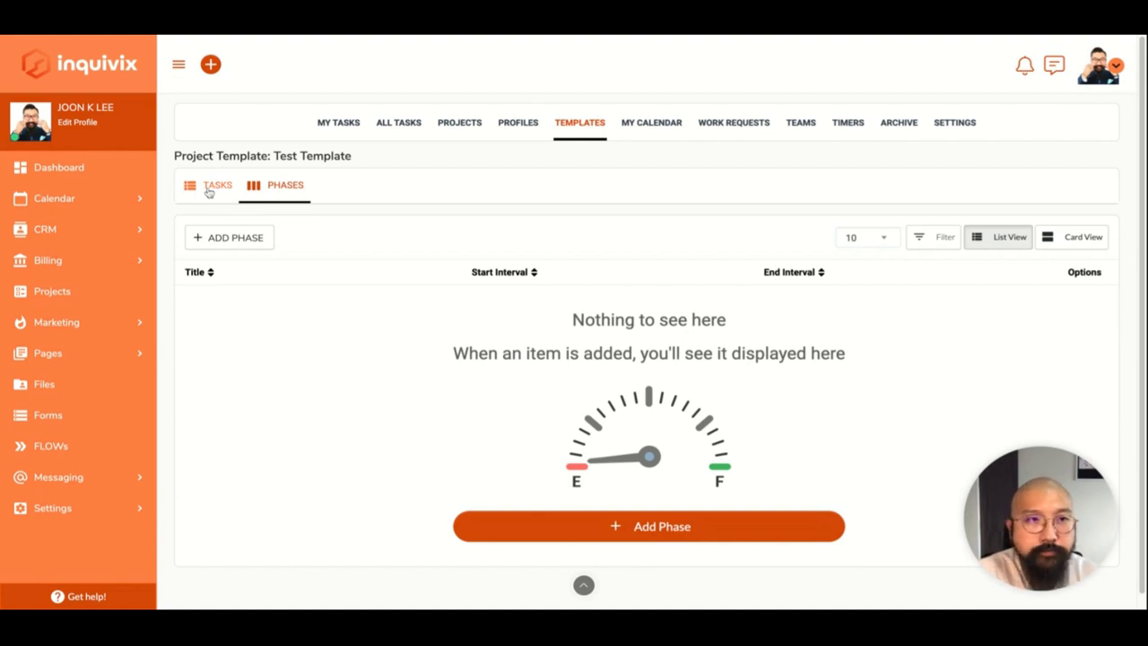
Check Test Template's tasks and phases, and try a new phase keeping status Planned.
{"action": "left_click", "coordinate": [210, 185]}
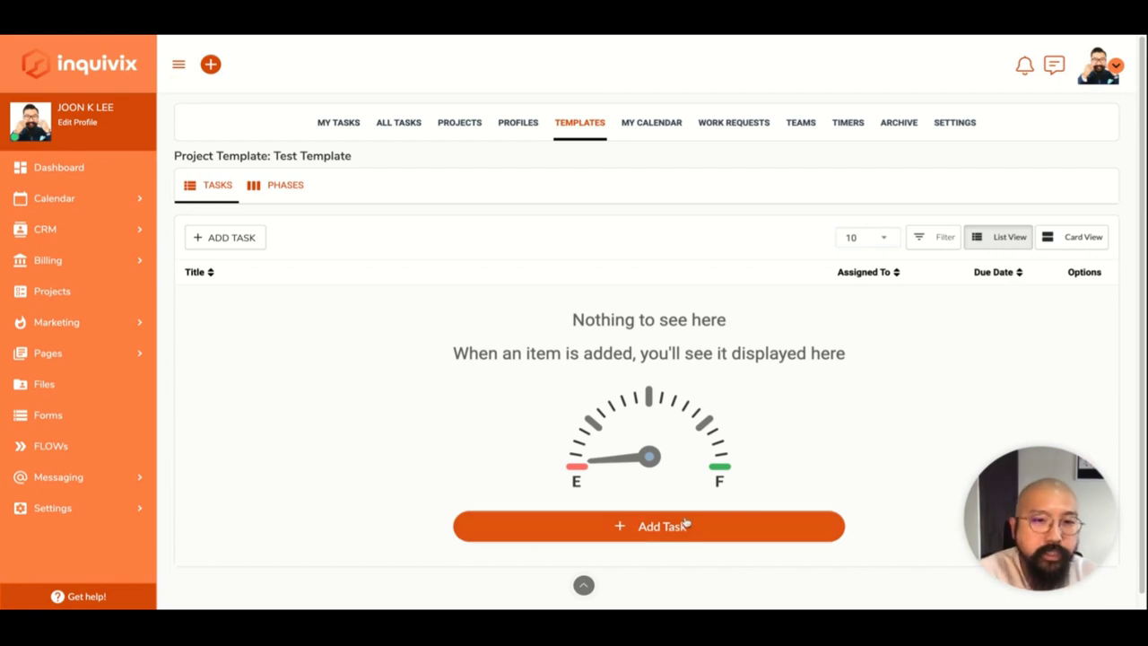
{"action": "left_click", "coordinate": [284, 185]}
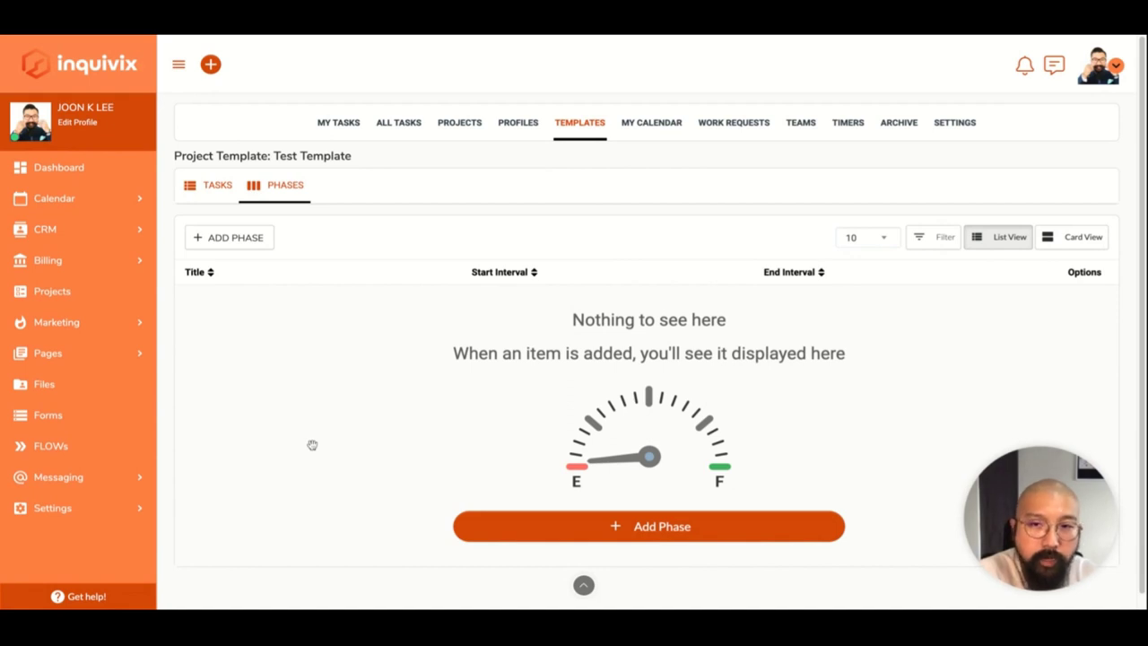
{"action": "scroll", "coordinate": [648, 359], "scroll_direction": "down", "scroll_amount": 1}
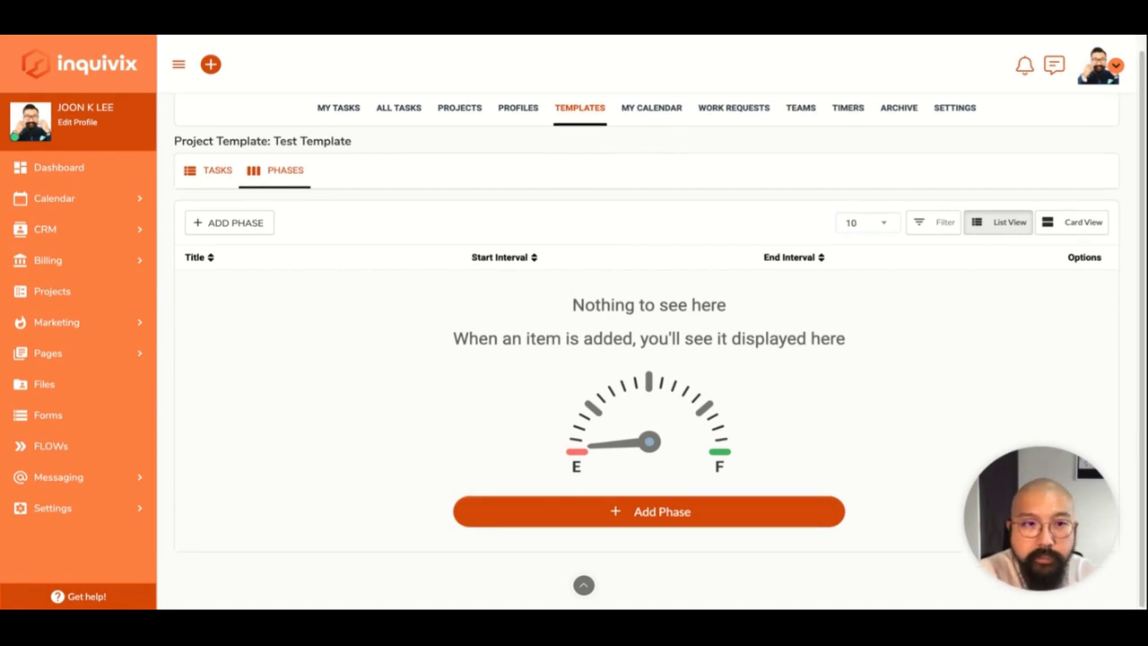
{"action": "left_click", "coordinate": [240, 224]}
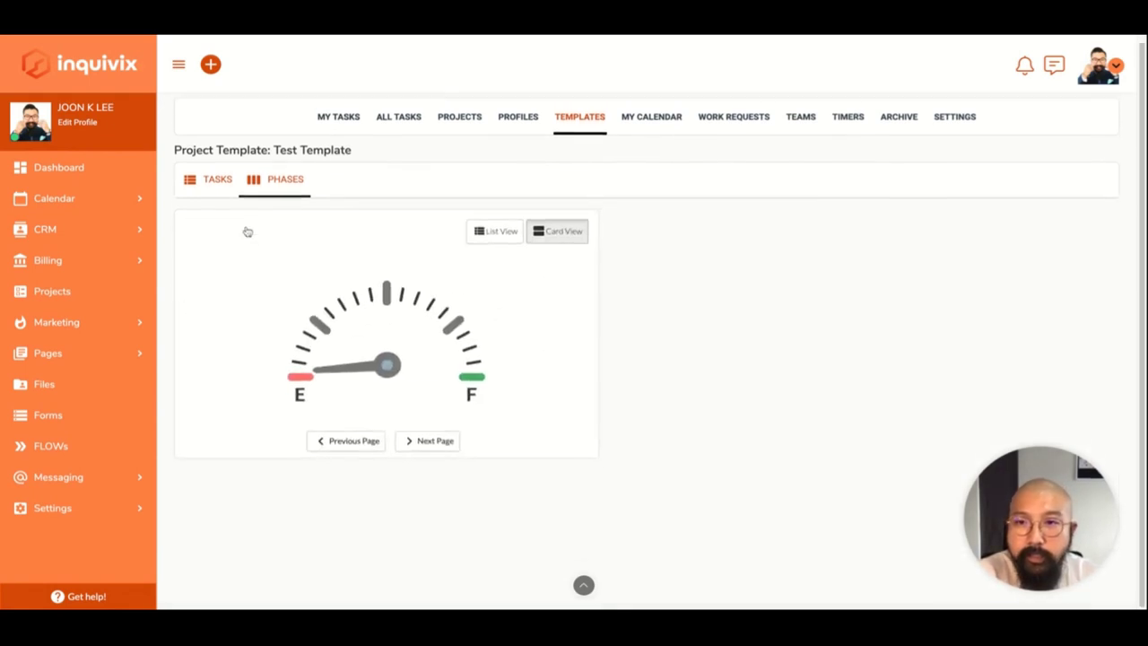
{"action": "scroll", "coordinate": [480, 478], "scroll_direction": "down", "scroll_amount": 1}
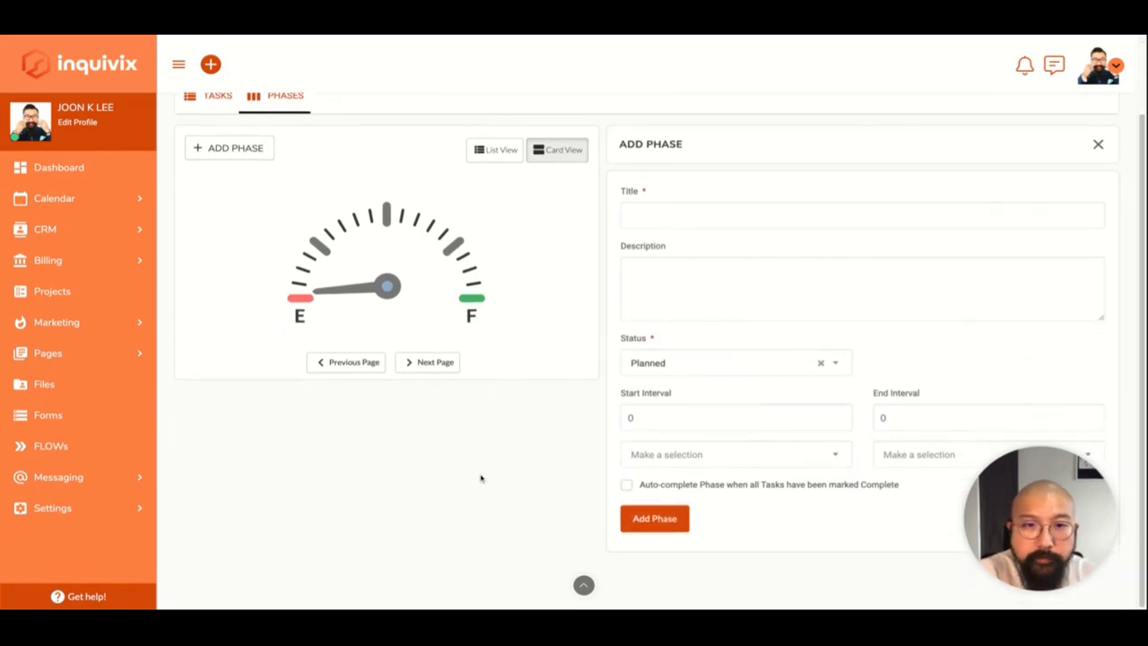
{"action": "left_click", "coordinate": [725, 362]}
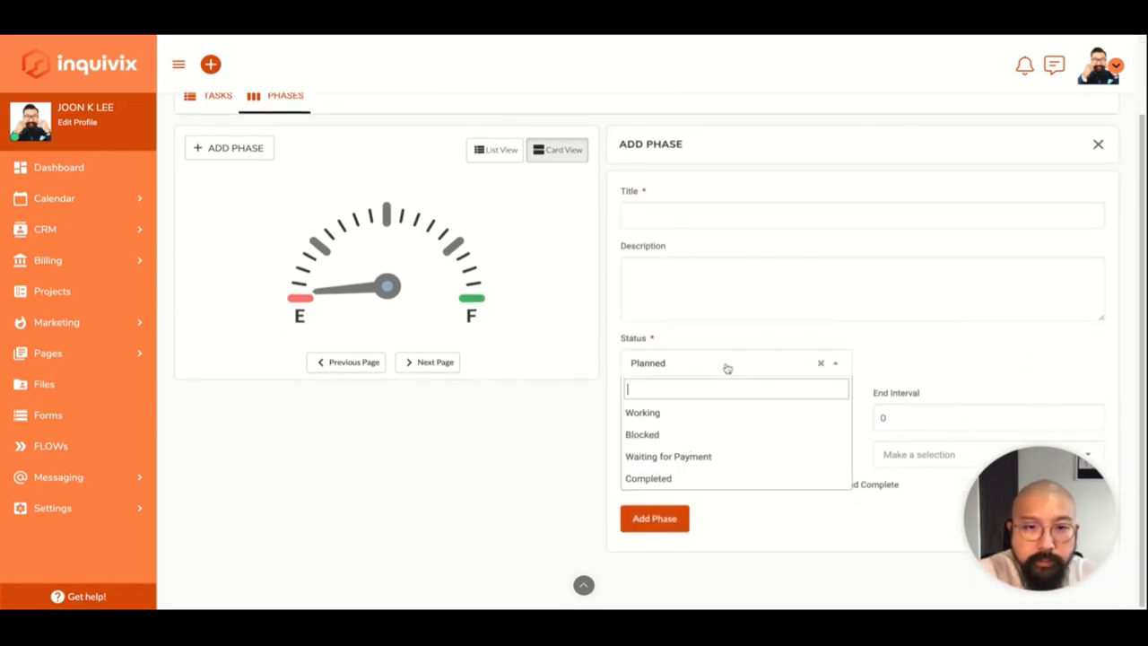
{"action": "left_click", "coordinate": [725, 365]}
Bring up the empty Work Requests list.
{"action": "scroll", "coordinate": [570, 484], "scroll_direction": "up", "scroll_amount": 1}
{"action": "scroll", "coordinate": [570, 484], "scroll_direction": "up", "scroll_amount": 1}
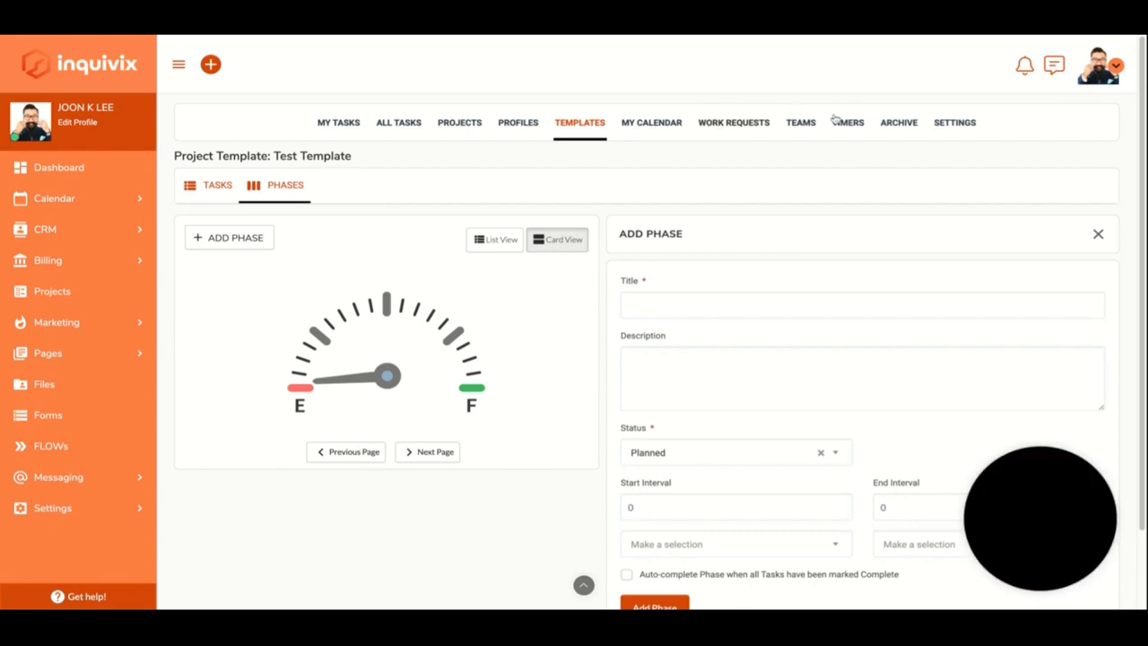
{"action": "left_click", "coordinate": [889, 130]}
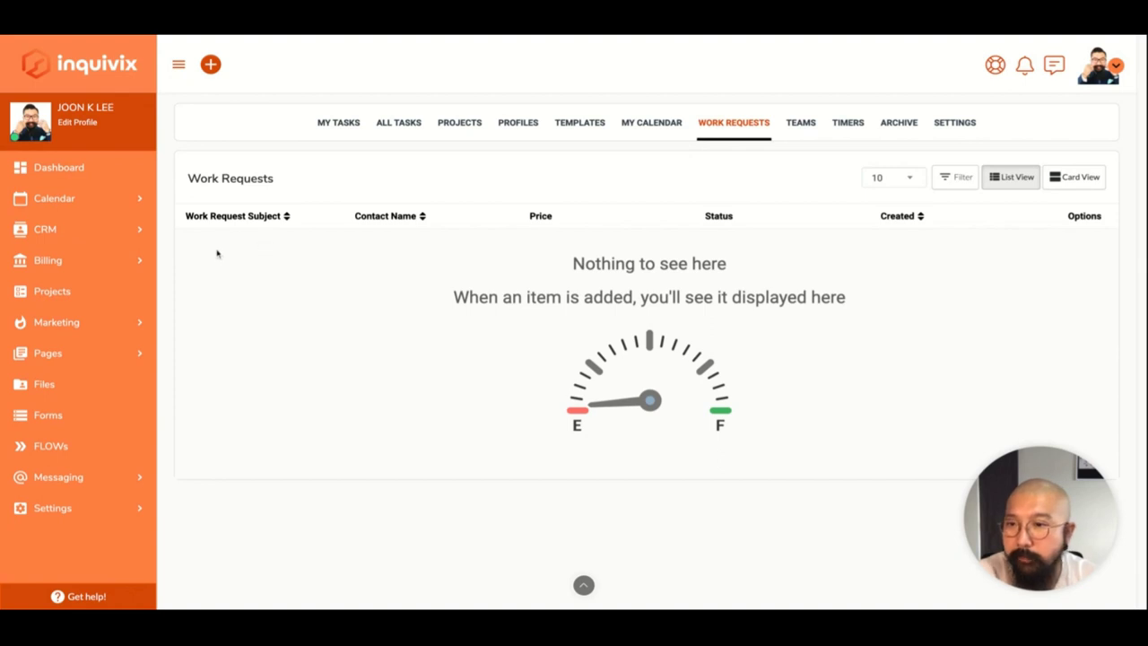
Go through Marketing settings and mailing lists, checking the actions for template #756 'W'.
{"action": "left_click", "coordinate": [46, 322]}
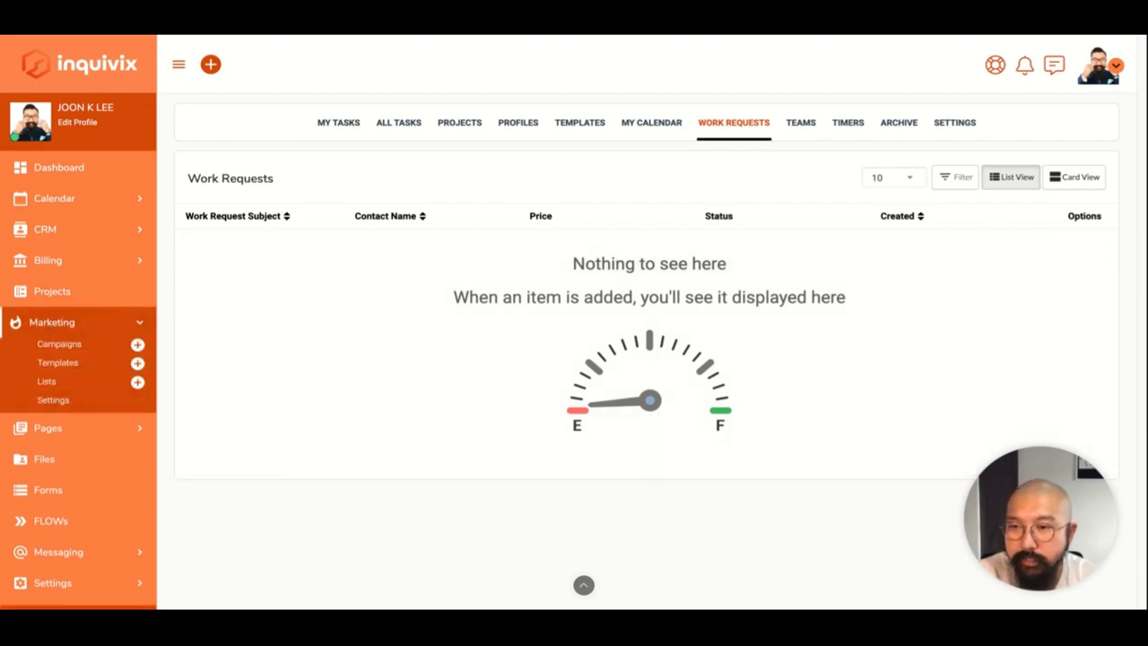
{"action": "left_click", "coordinate": [53, 400]}
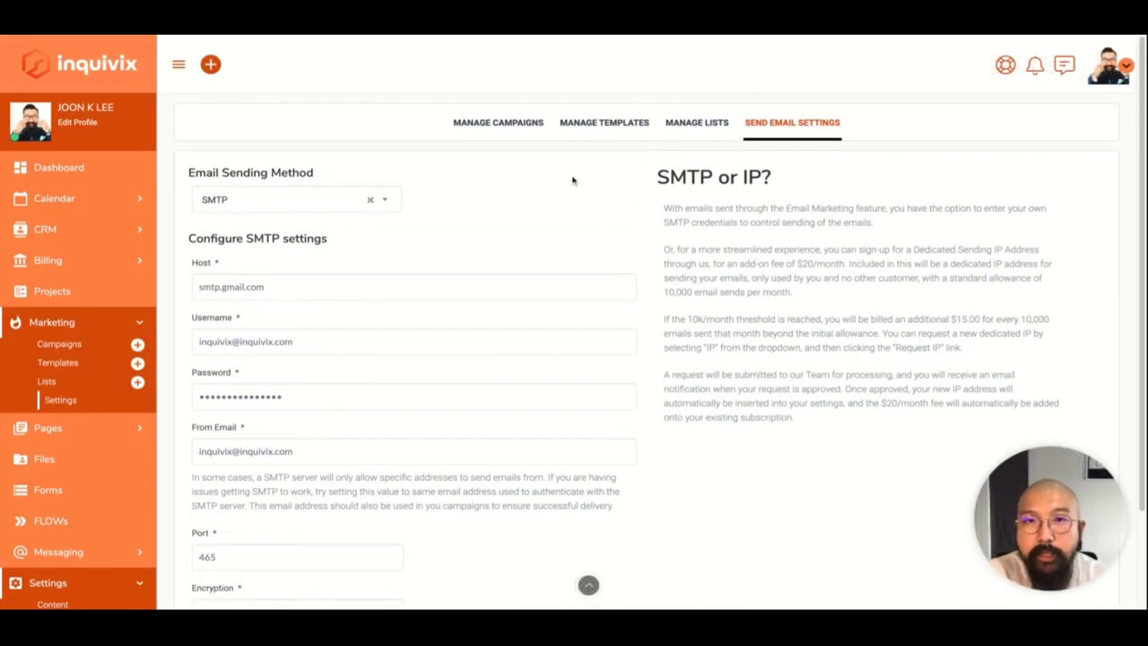
{"action": "left_click", "coordinate": [697, 122]}
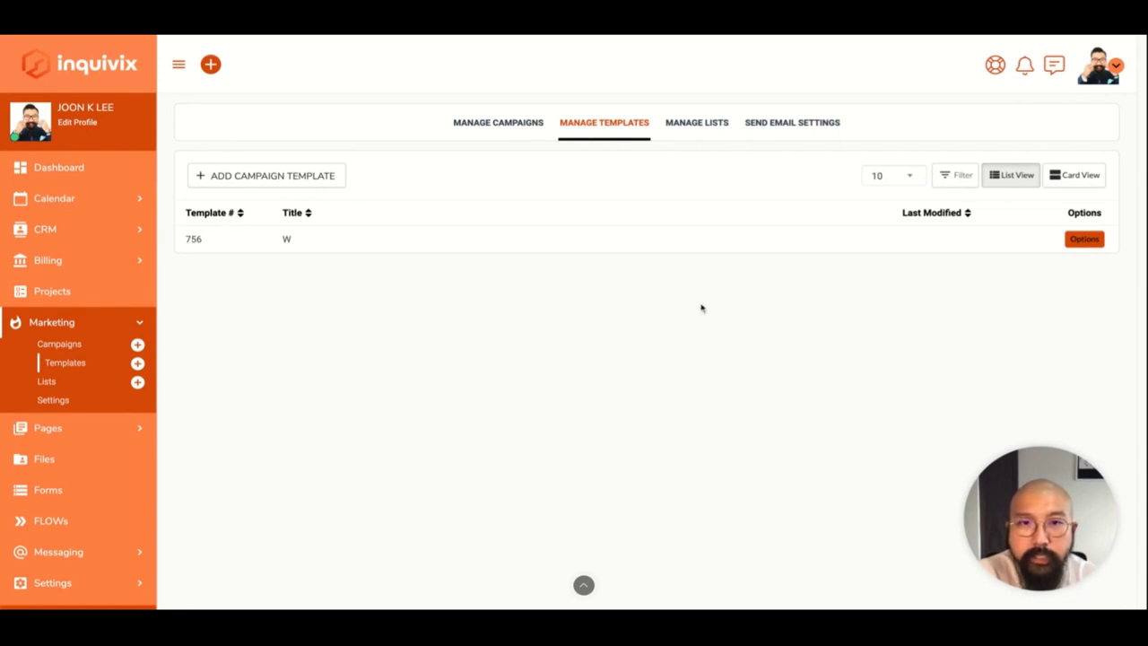
{"action": "left_click", "coordinate": [1083, 243]}
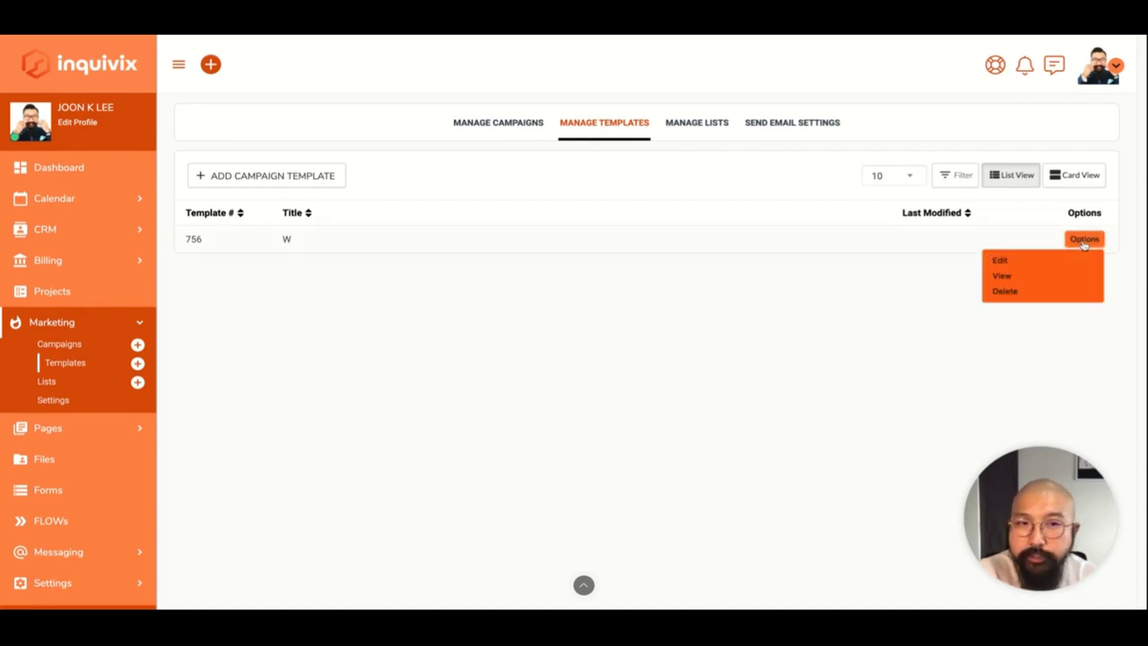
{"action": "left_click", "coordinate": [756, 365]}
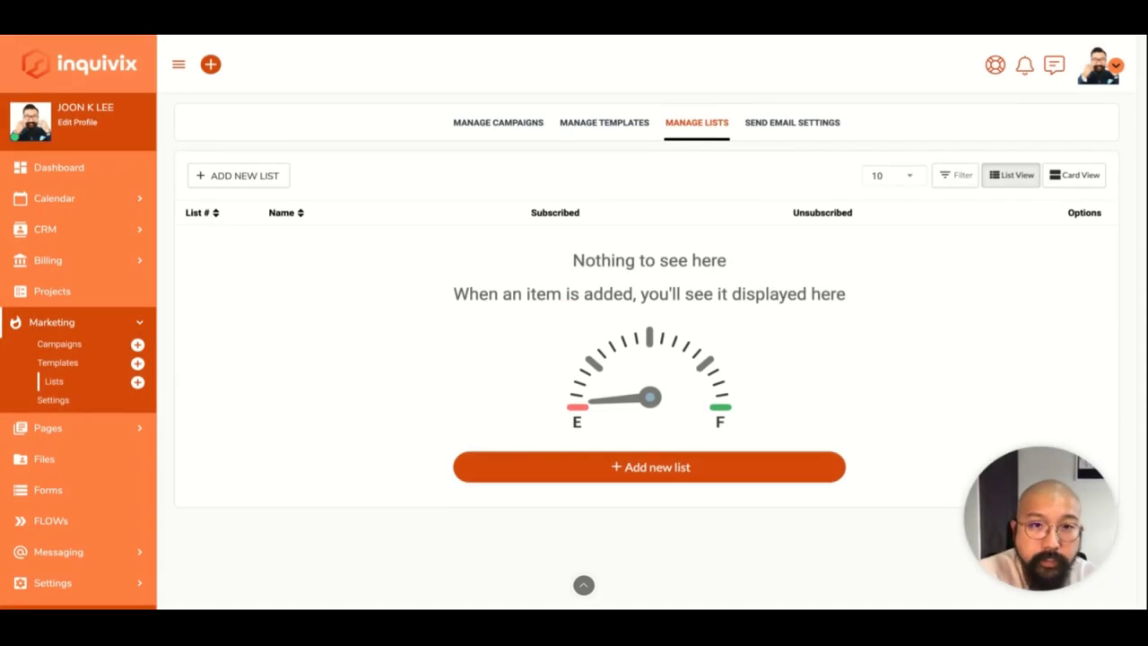
Create a mailing list named 'ALL' and confirm it was added.
{"action": "left_click", "coordinate": [250, 175]}
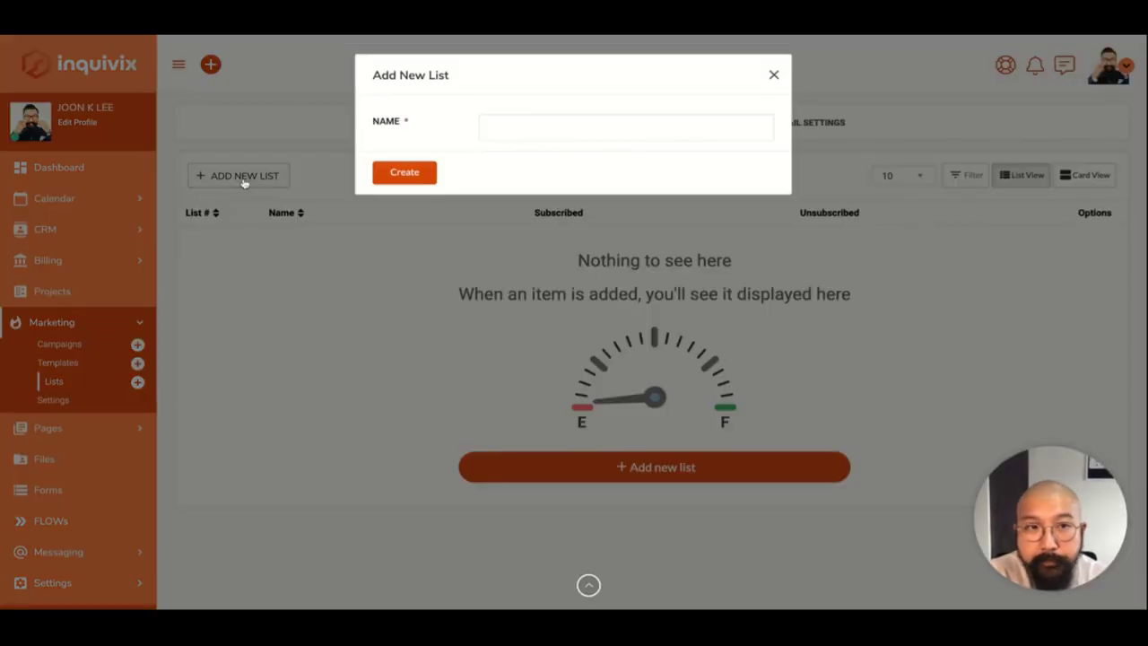
{"action": "left_click", "coordinate": [503, 140]}
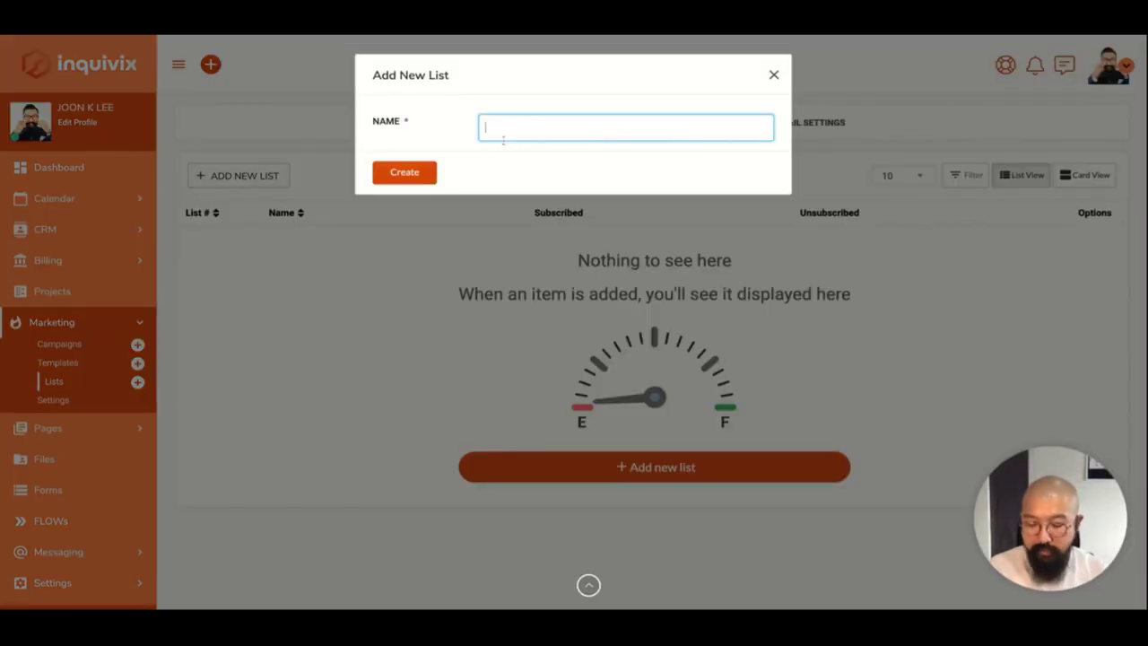
{"action": "type", "text": "ALL"}
{"action": "left_click", "coordinate": [405, 177]}
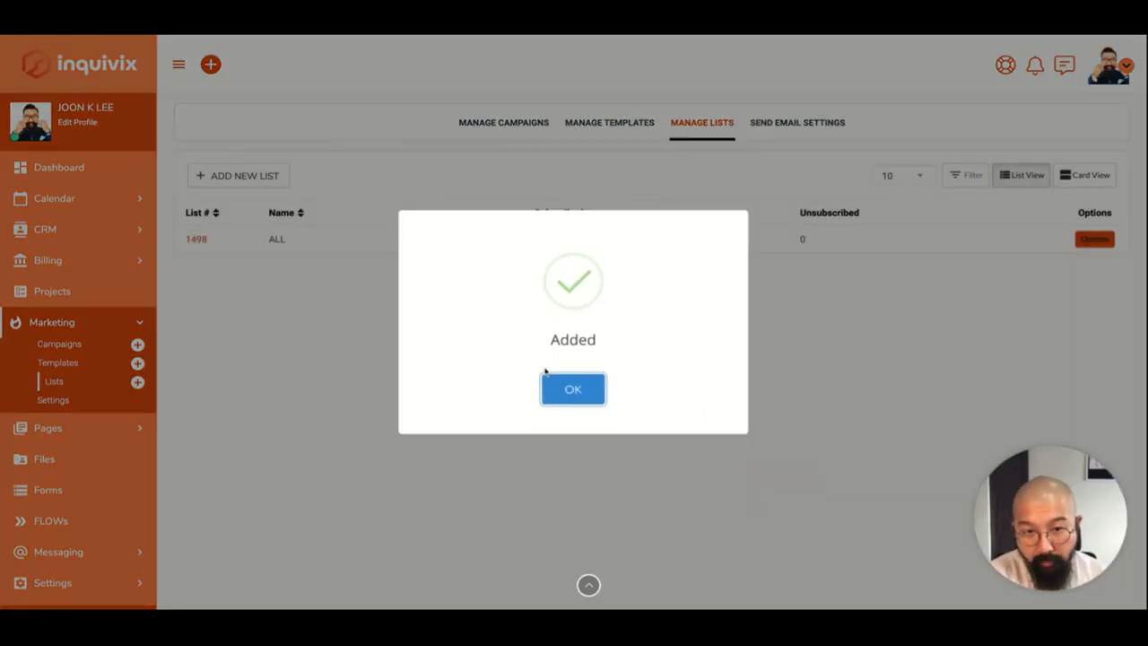
{"action": "left_click", "coordinate": [547, 377]}
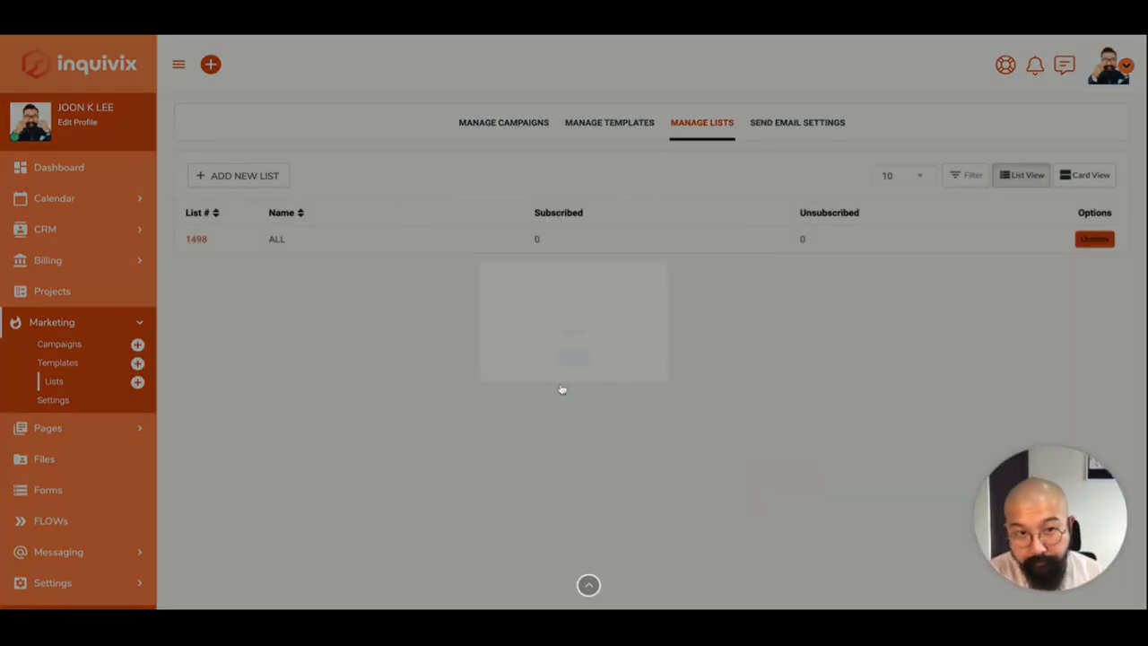
View the ALL list's details and its empty Autoresponder Emails page.
{"action": "left_click", "coordinate": [1101, 244]}
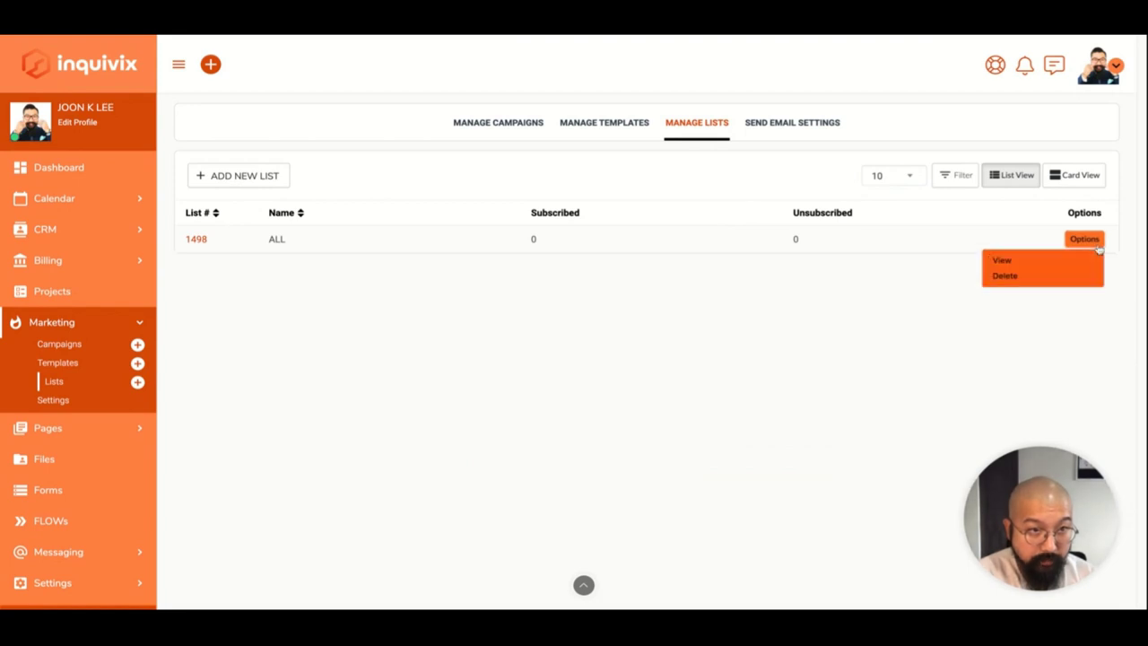
{"action": "left_click", "coordinate": [1081, 258]}
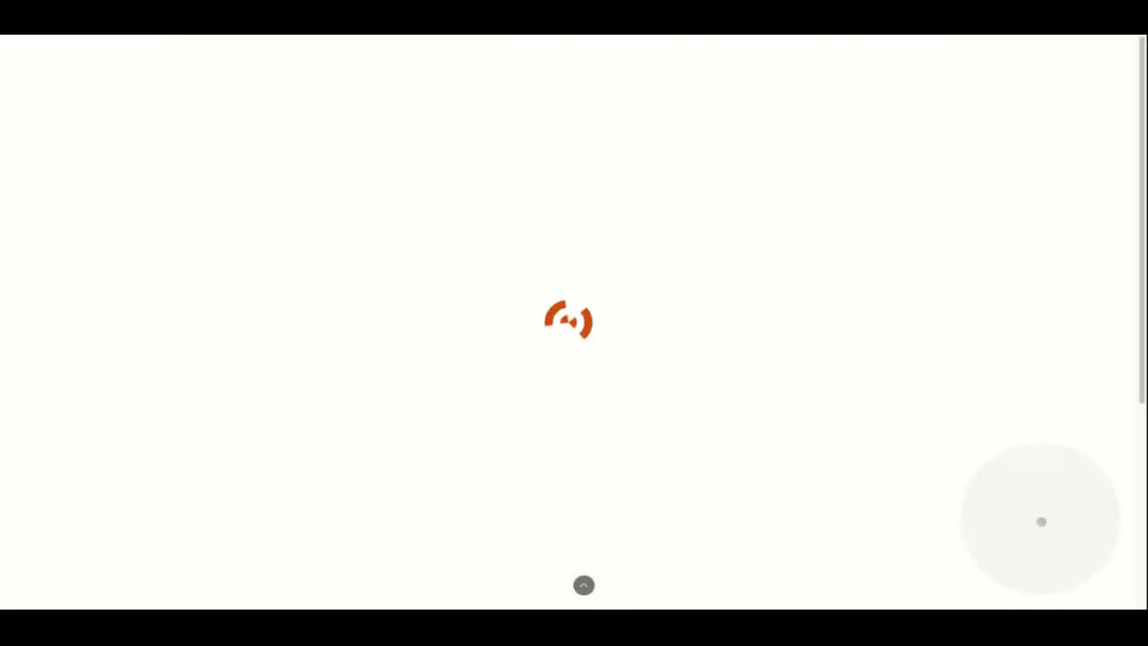
{"action": "scroll", "coordinate": [646, 358], "scroll_direction": "down", "scroll_amount": 3}
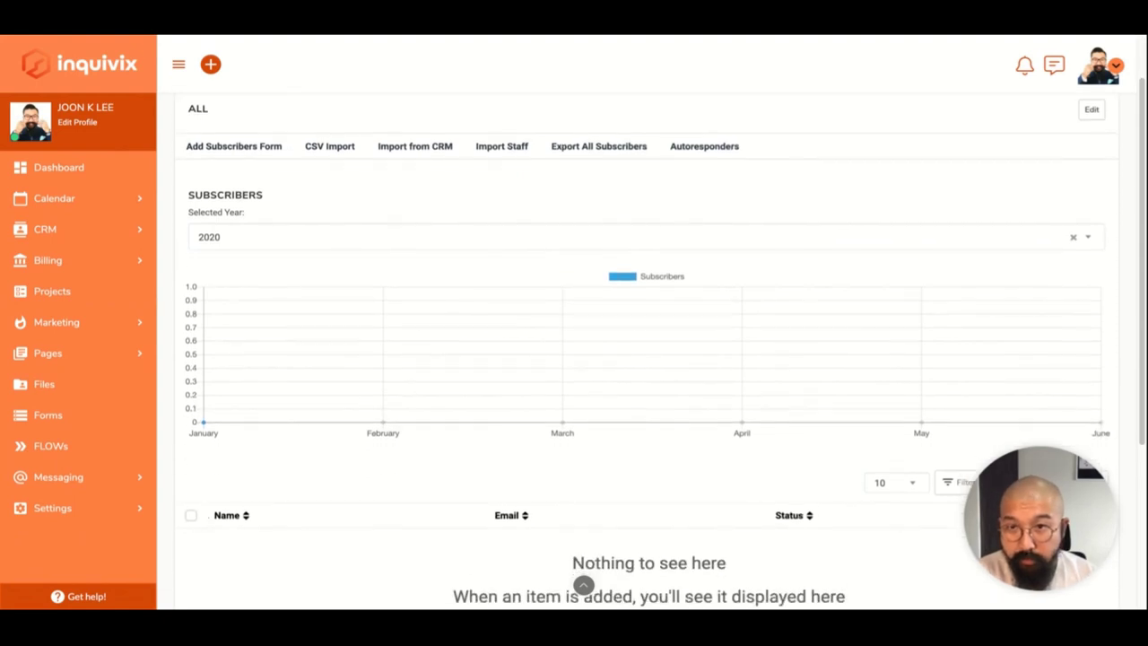
{"action": "scroll", "coordinate": [615, 272], "scroll_direction": "up", "scroll_amount": 1}
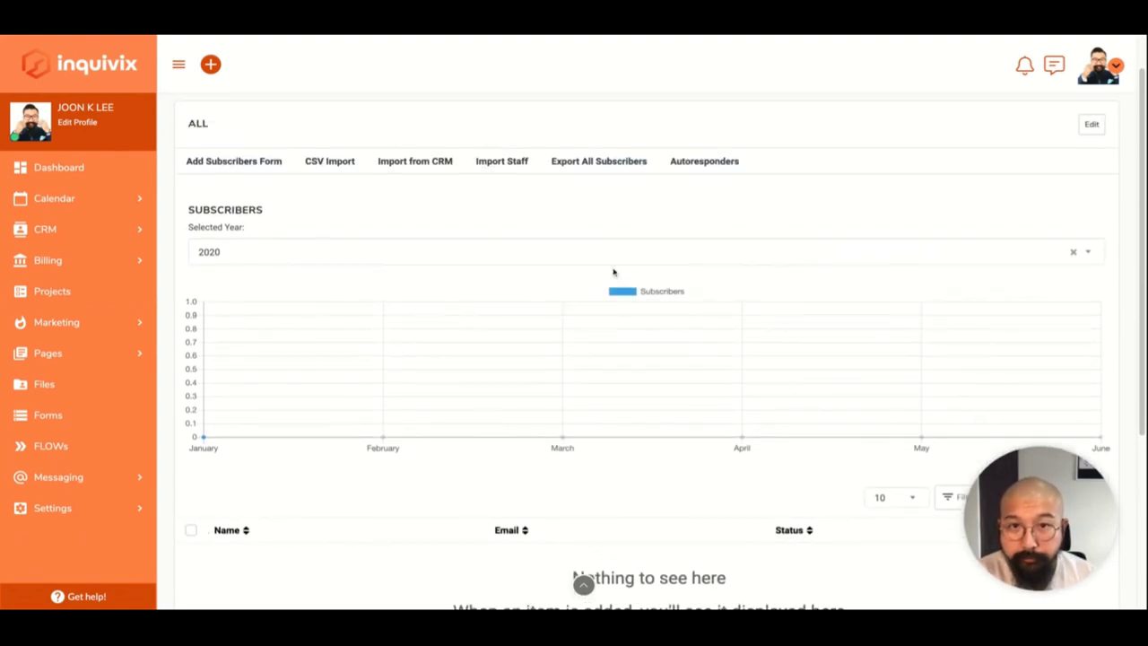
{"action": "scroll", "coordinate": [475, 238], "scroll_direction": "up", "scroll_amount": 1}
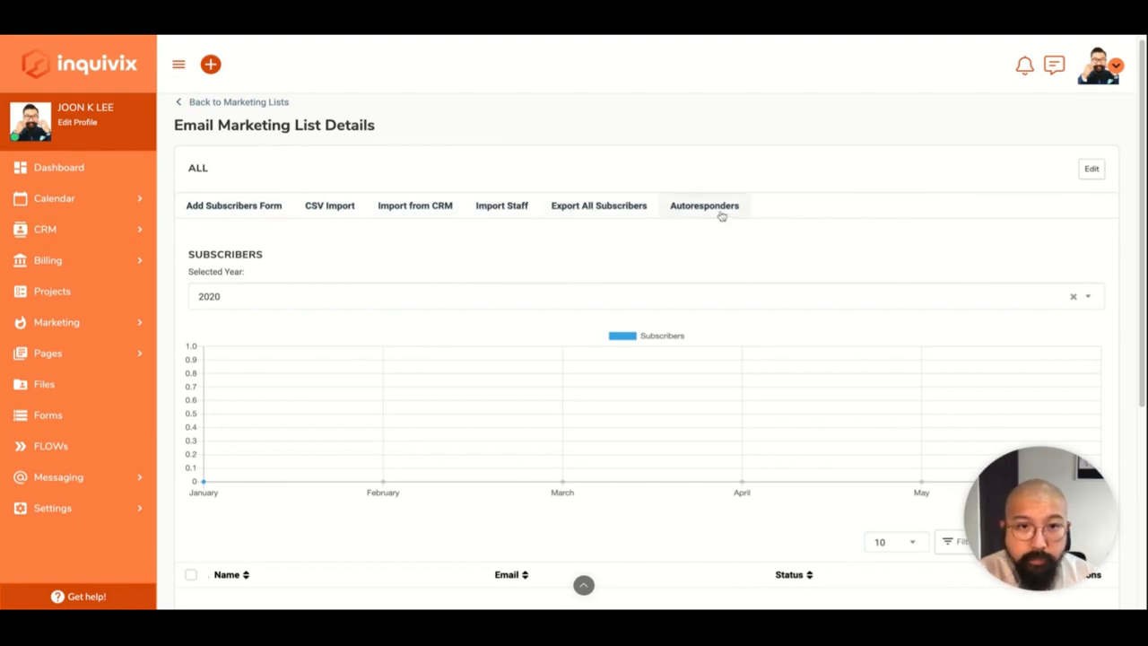
{"action": "scroll", "coordinate": [599, 350], "scroll_direction": "down", "scroll_amount": 3}
{"action": "scroll", "coordinate": [600, 351], "scroll_direction": "up", "scroll_amount": 3}
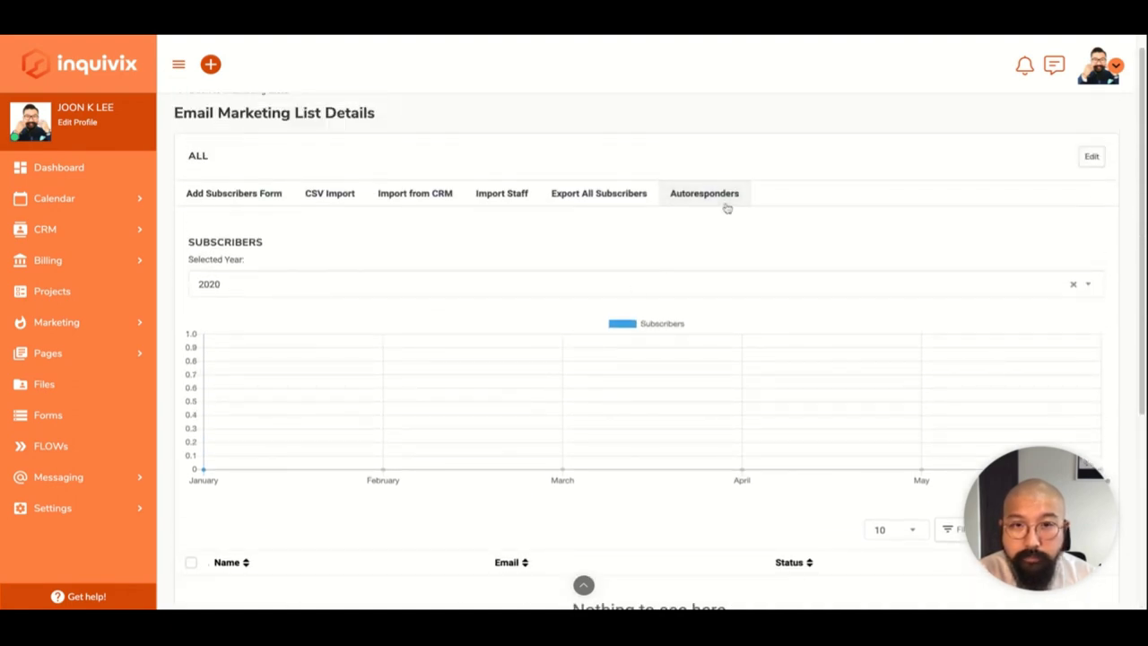
{"action": "left_click", "coordinate": [725, 205]}
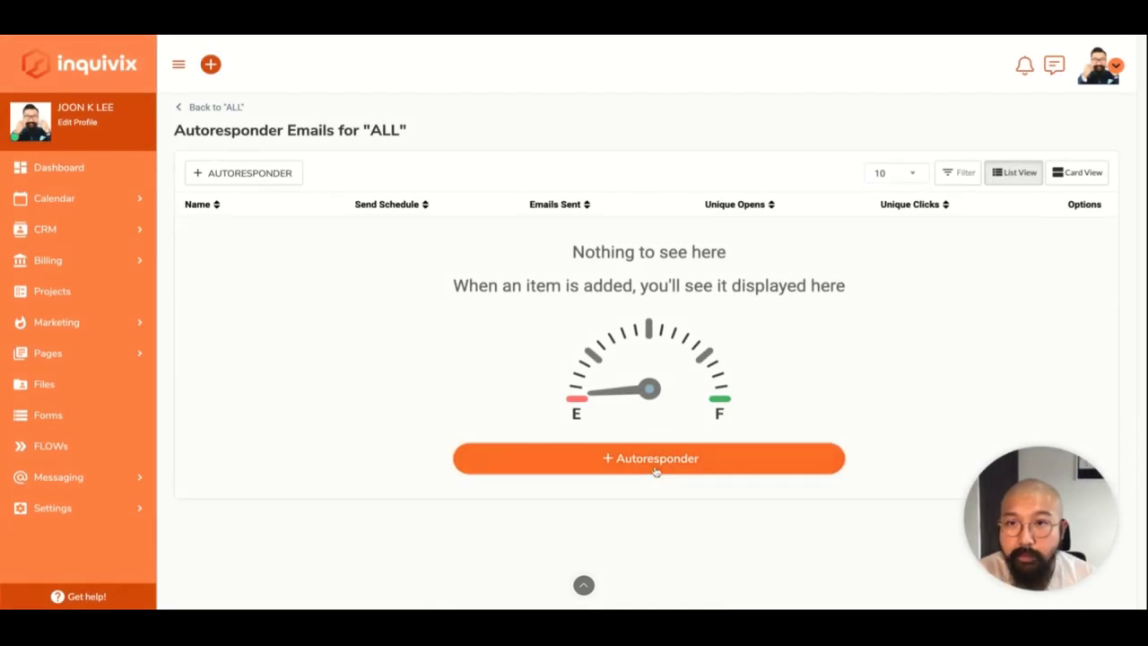
Abandon a new autoresponder for ALL and open marketing Send Email Settings (SMTP smtp.gmail.com, port 465).
{"action": "left_click", "coordinate": [655, 460]}
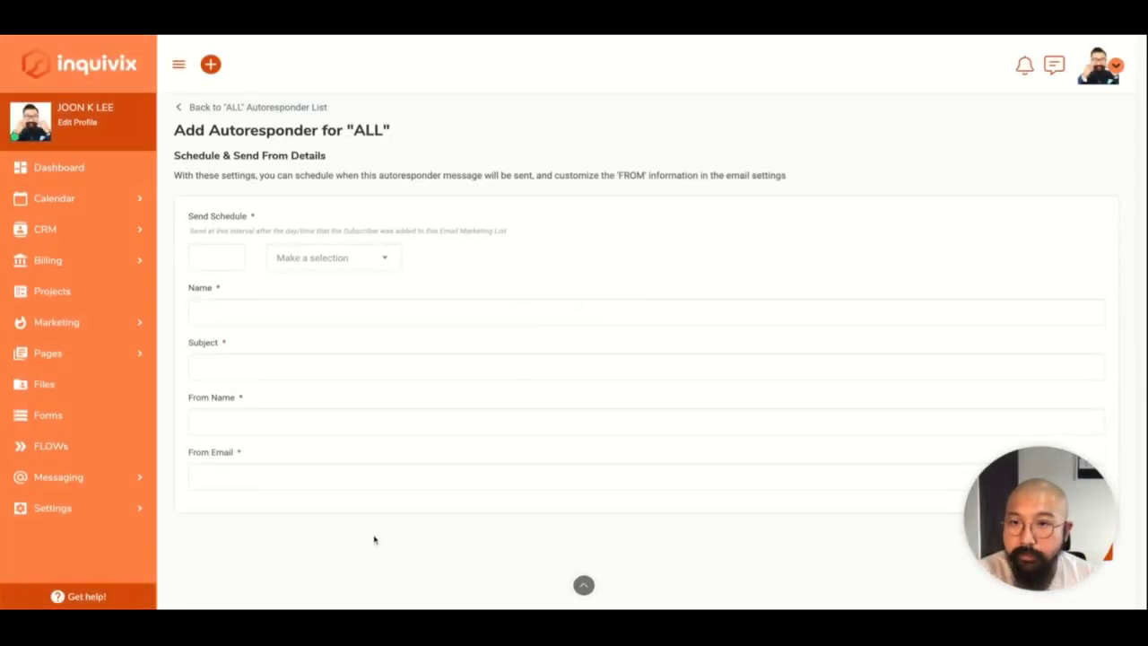
{"action": "left_click", "coordinate": [367, 266]}
{"action": "left_click", "coordinate": [372, 267]}
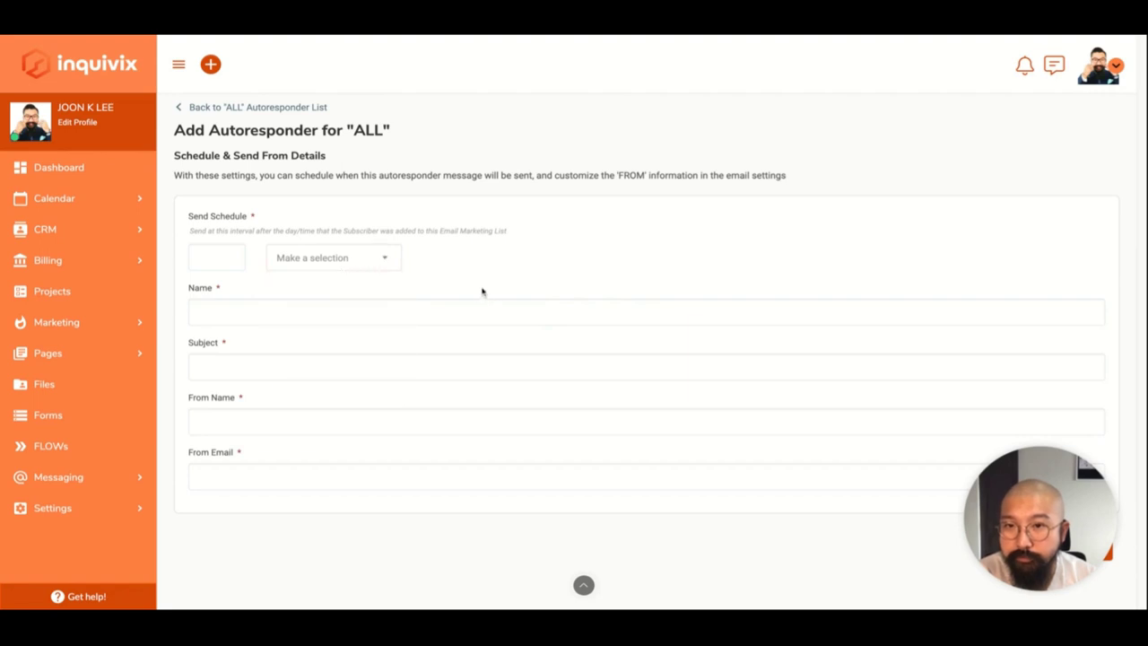
{"action": "left_click", "coordinate": [225, 251]}
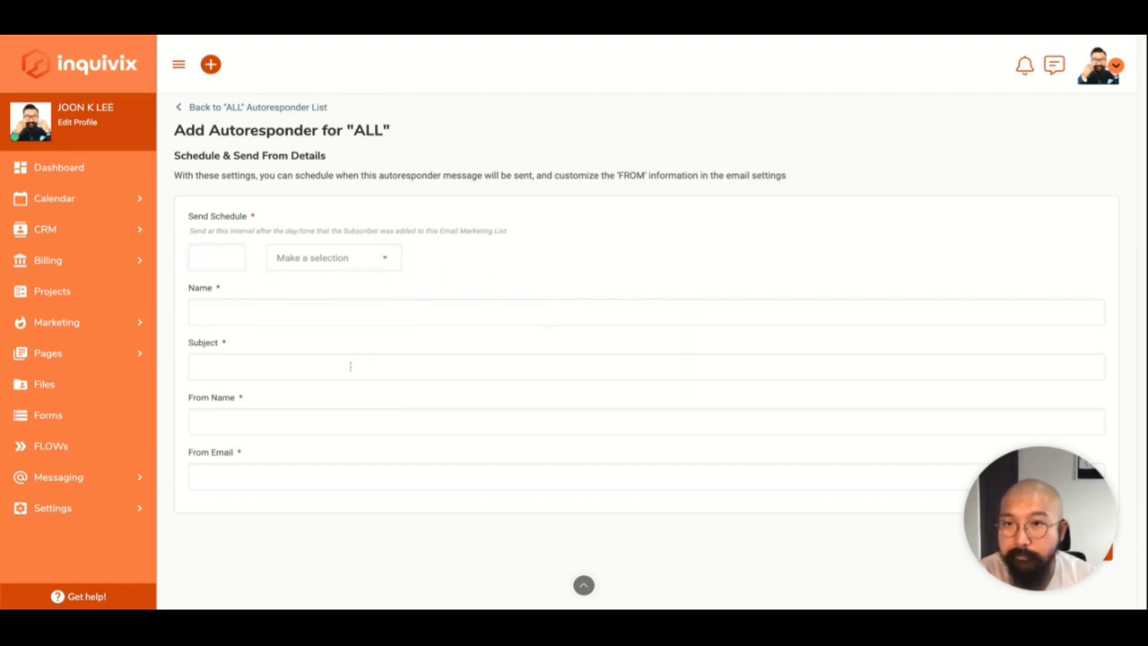
{"action": "left_click", "coordinate": [60, 324]}
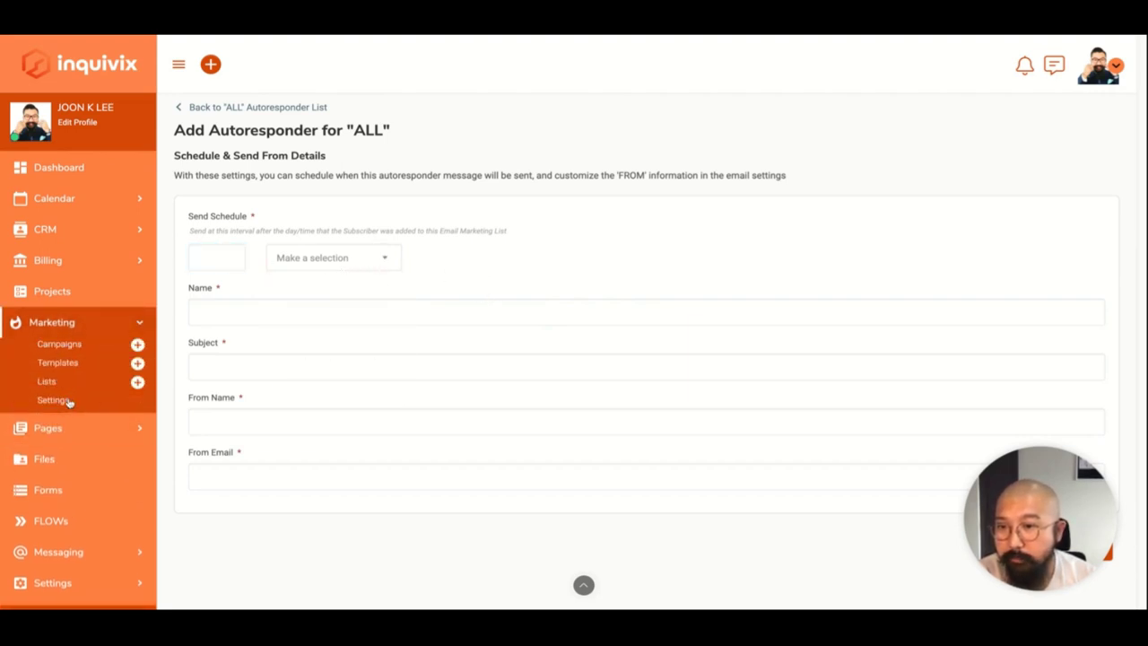
{"action": "left_click", "coordinate": [53, 400]}
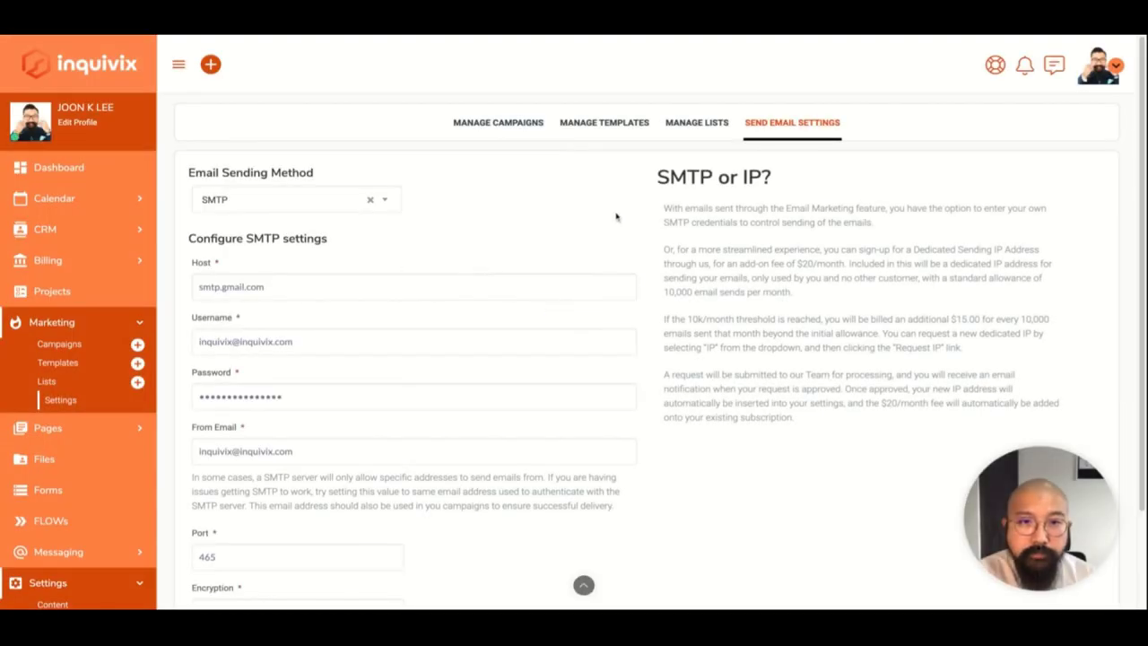
Open the empty Manage Campaigns list, then expand Pages > Portal Pages in the sidebar.
{"action": "left_click", "coordinate": [506, 135]}
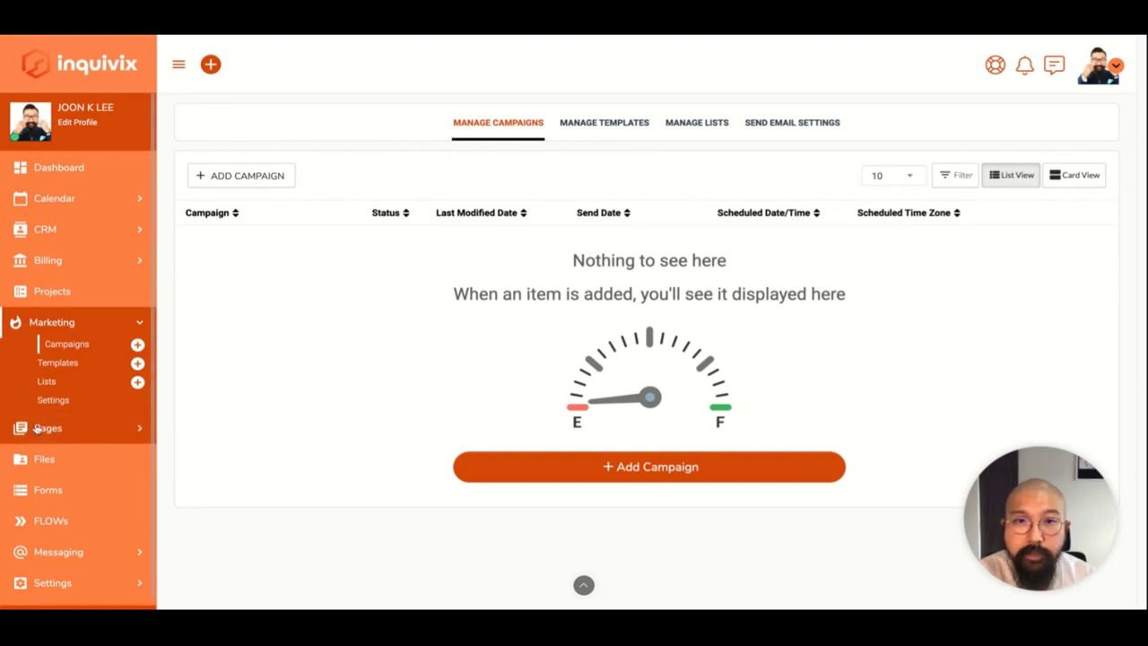
{"action": "left_click", "coordinate": [37, 427]}
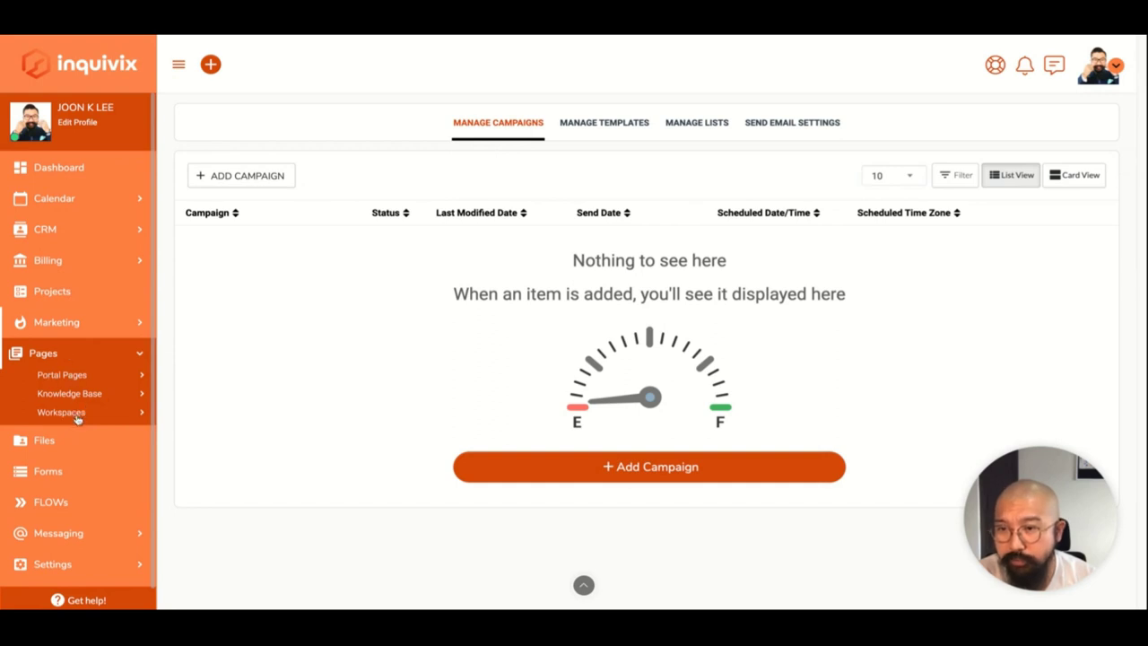
{"action": "left_click", "coordinate": [70, 380]}
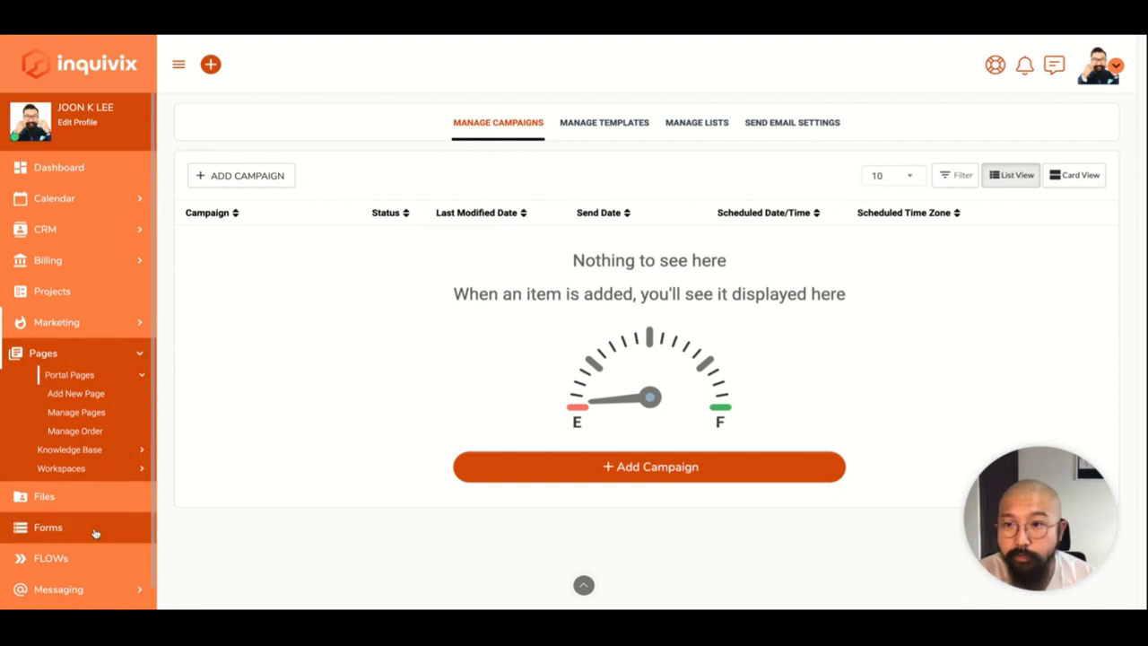
{"action": "scroll", "coordinate": [93, 529], "scroll_direction": "down", "scroll_amount": 3}
{"action": "left_click", "coordinate": [105, 348]}
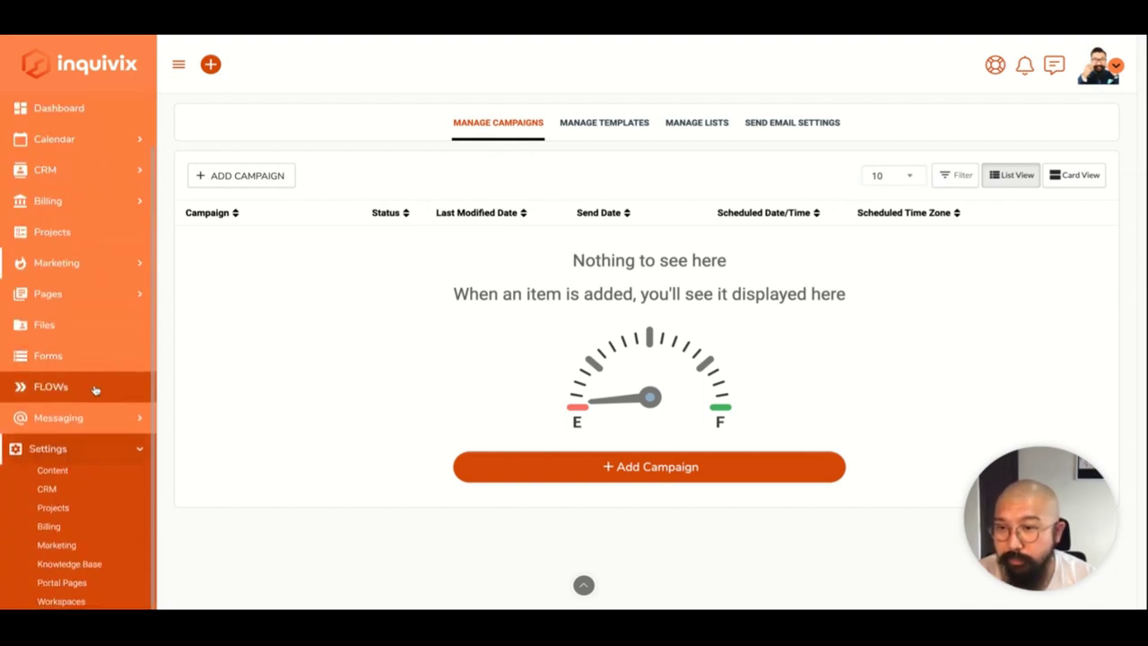
{"action": "scroll", "coordinate": [95, 453], "scroll_direction": "down", "scroll_amount": 2}
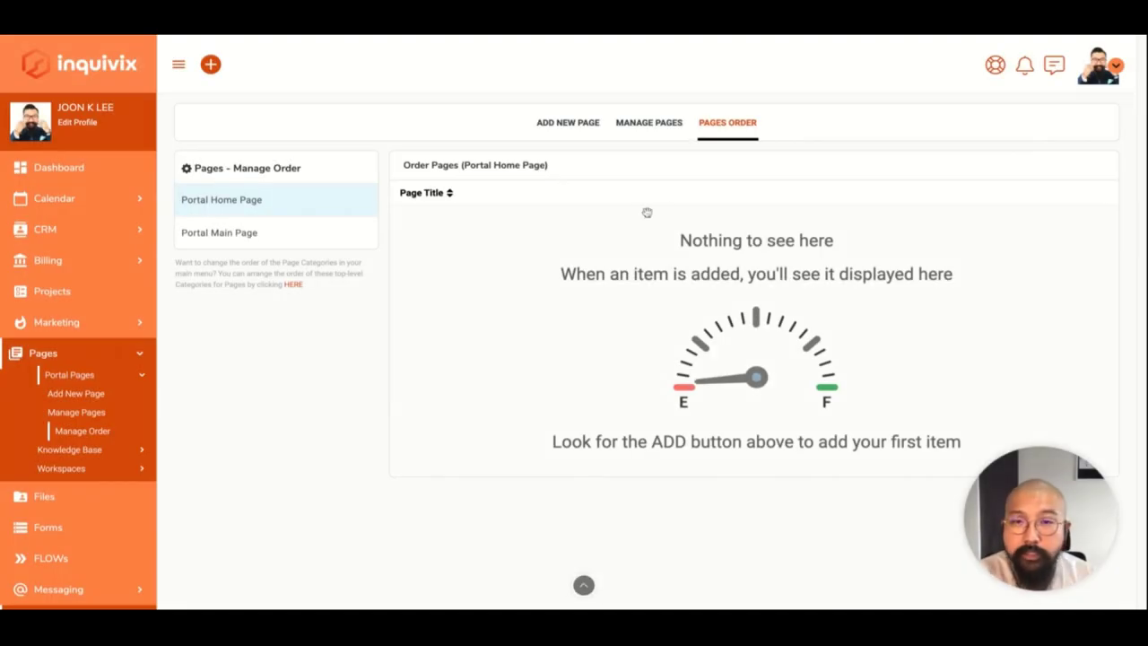
Read through the Portal Pages help guide on managing and ordering portal pages.
{"action": "left_click", "coordinate": [986, 77]}
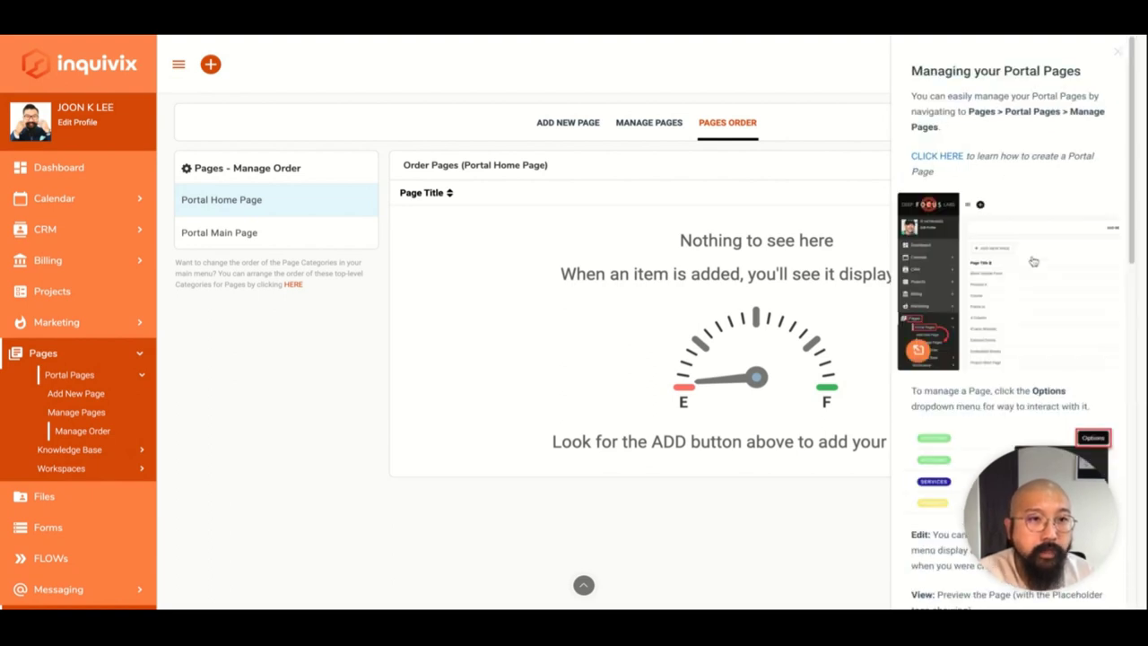
{"action": "scroll", "coordinate": [1013, 323], "scroll_direction": "down", "scroll_amount": 2}
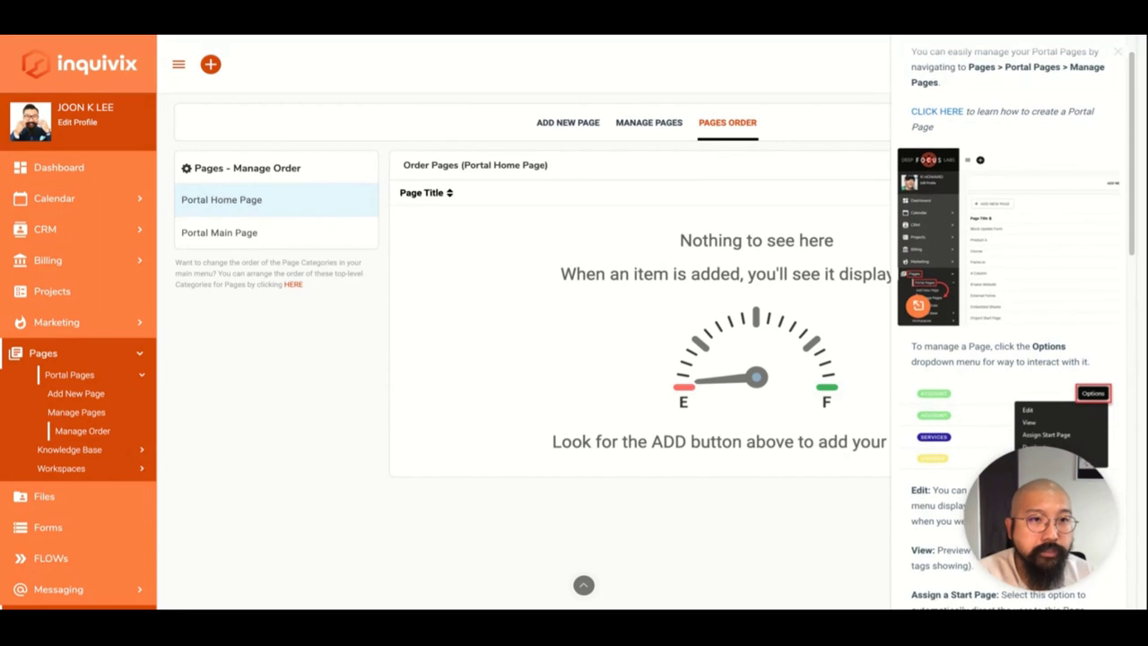
{"action": "scroll", "coordinate": [916, 260], "scroll_direction": "down", "scroll_amount": 3}
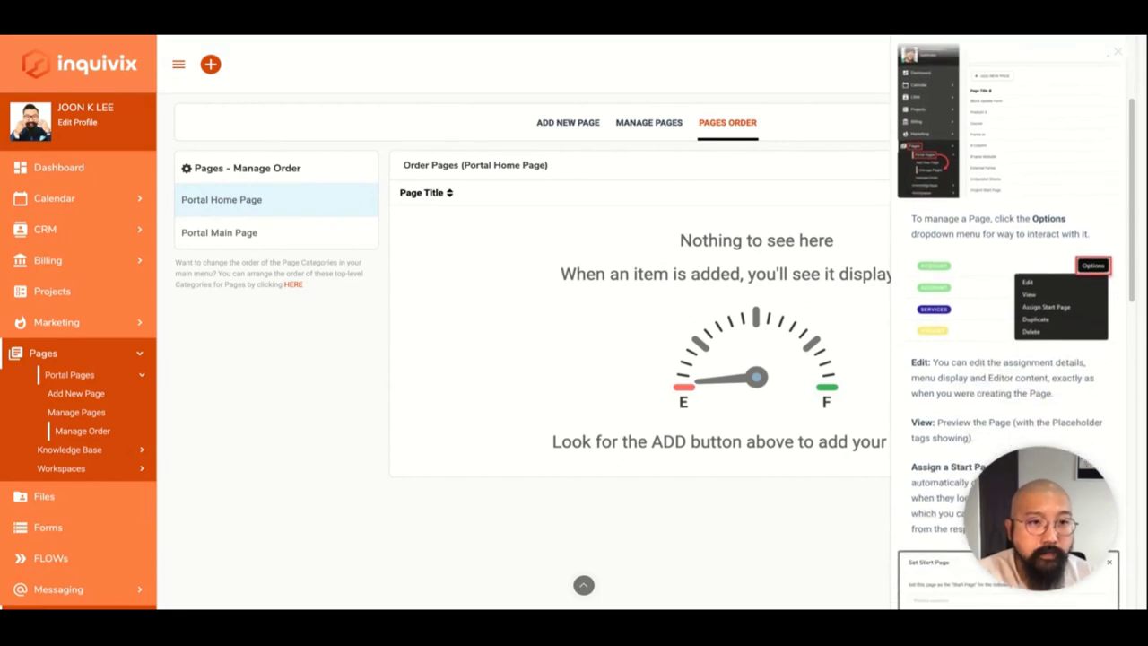
{"action": "scroll", "coordinate": [916, 269], "scroll_direction": "down", "scroll_amount": 2}
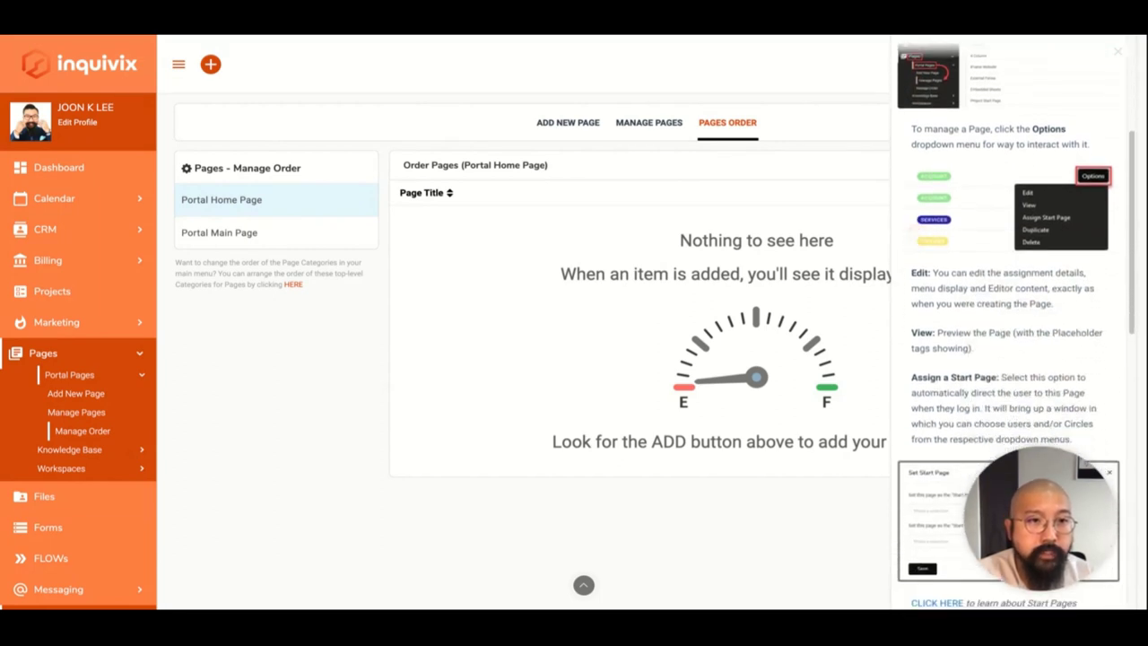
{"action": "scroll", "coordinate": [1013, 323], "scroll_direction": "down", "scroll_amount": 5}
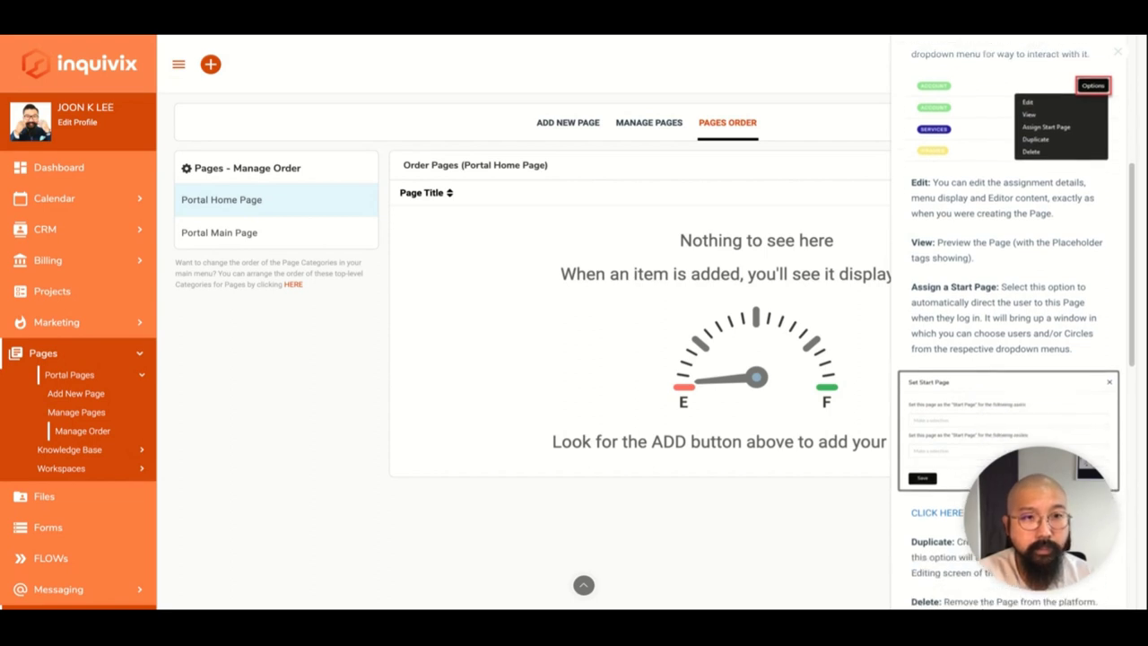
{"action": "scroll", "coordinate": [1014, 322], "scroll_direction": "down", "scroll_amount": 7}
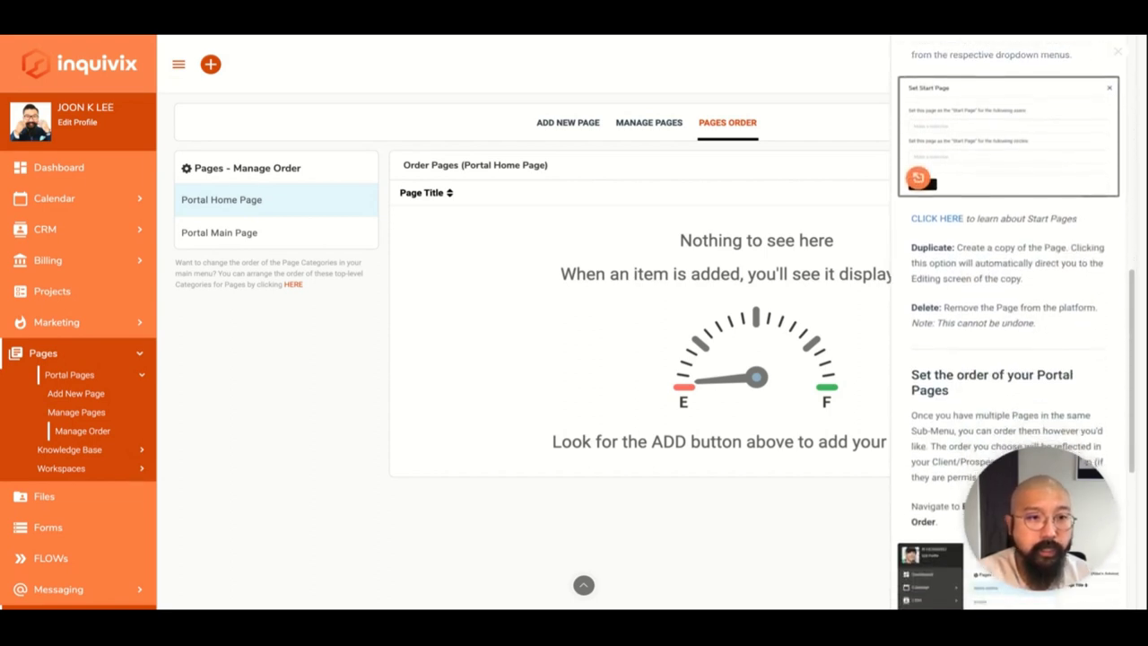
{"action": "scroll", "coordinate": [1013, 323], "scroll_direction": "down", "scroll_amount": 3}
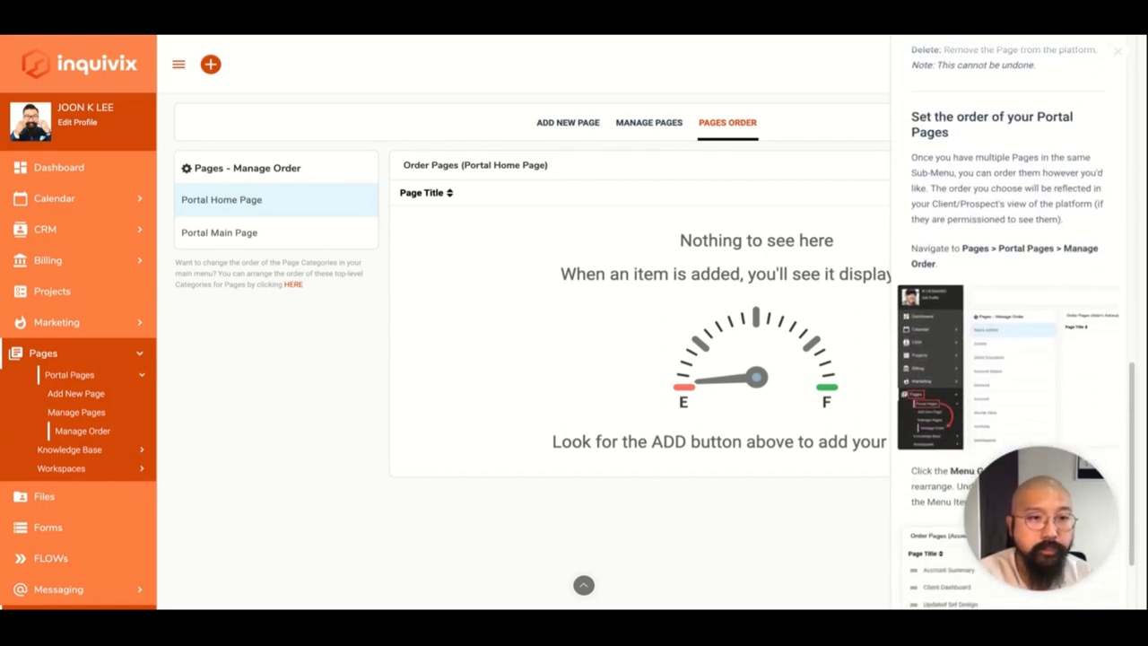
{"action": "scroll", "coordinate": [1013, 323], "scroll_direction": "down", "scroll_amount": 3}
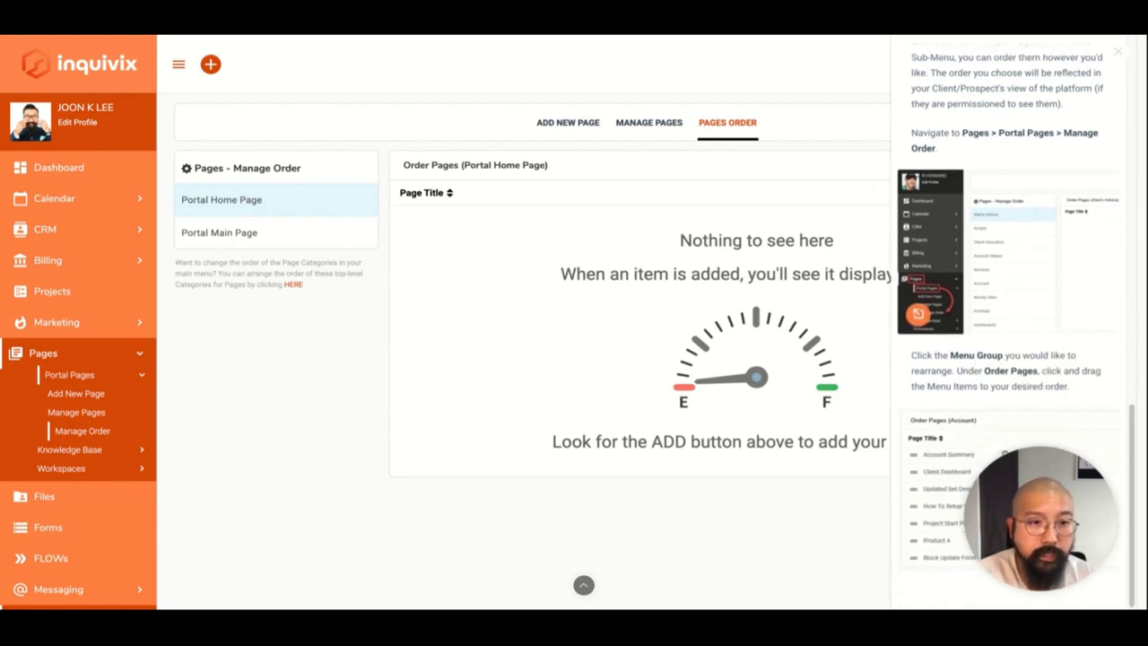
{"action": "scroll", "coordinate": [1013, 323], "scroll_direction": "up", "scroll_amount": 5}
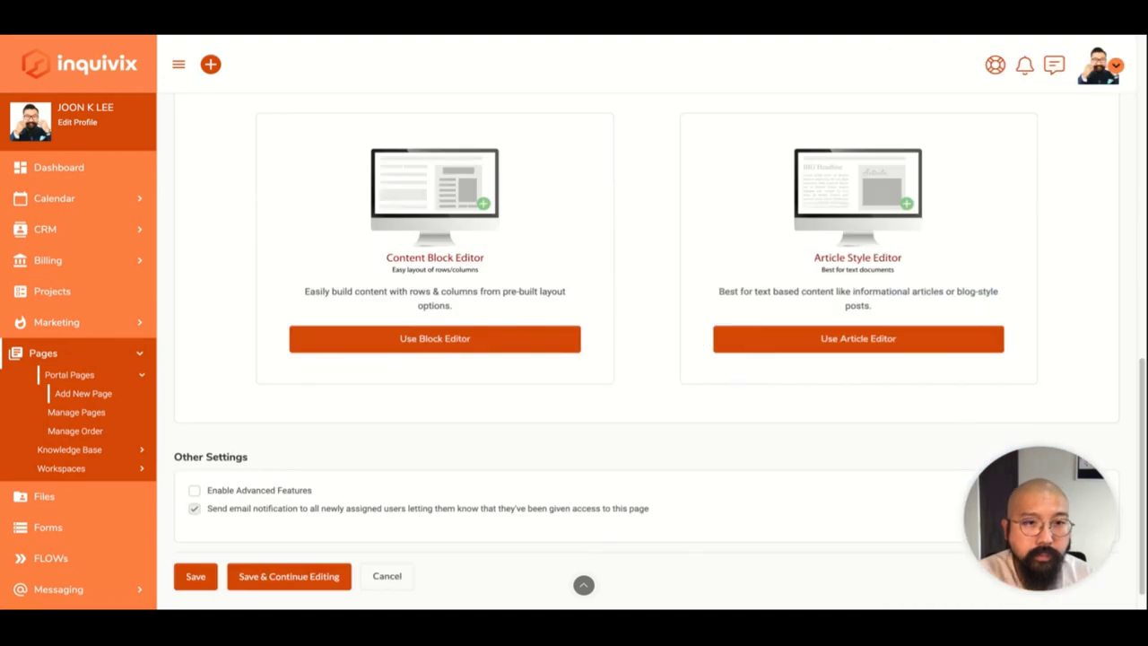
Switch the new portal page to the Block Editor and cancel the empty Edit Block Content dialog.
{"action": "scroll", "coordinate": [659, 365], "scroll_direction": "down", "scroll_amount": 1}
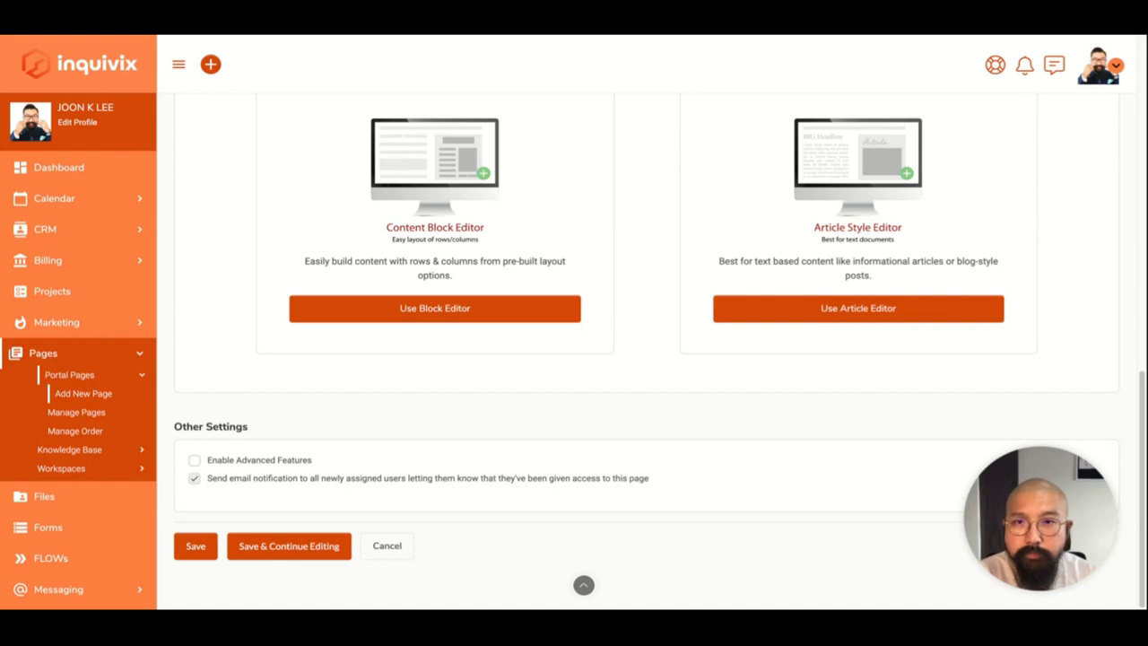
{"action": "left_click", "coordinate": [395, 307]}
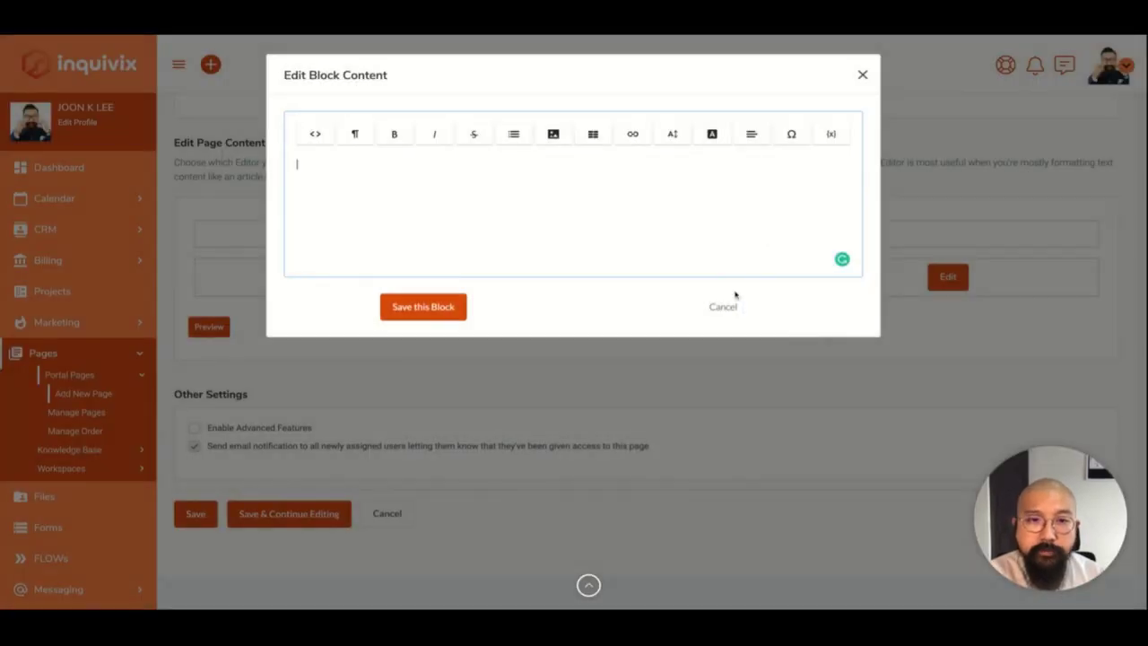
{"action": "left_click", "coordinate": [726, 307]}
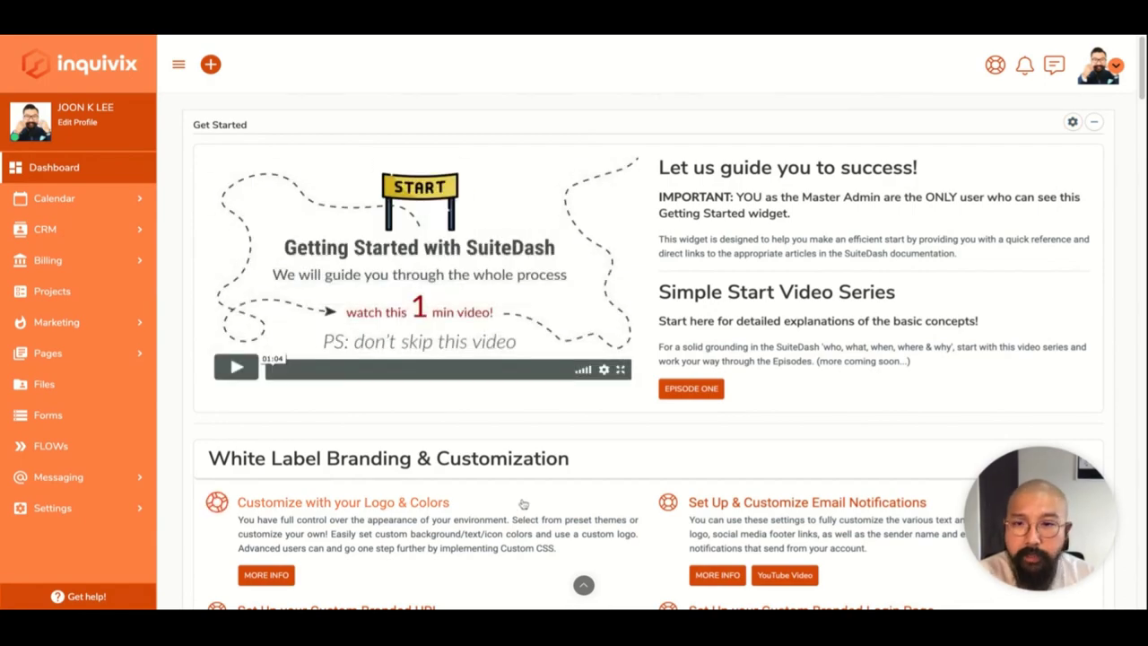
Browse the Dashboard's Get Started topics, including White Label Branding & Customization.
{"action": "scroll", "coordinate": [520, 505], "scroll_direction": "down", "scroll_amount": 9}
{"action": "scroll", "coordinate": [553, 415], "scroll_direction": "down", "scroll_amount": 4}
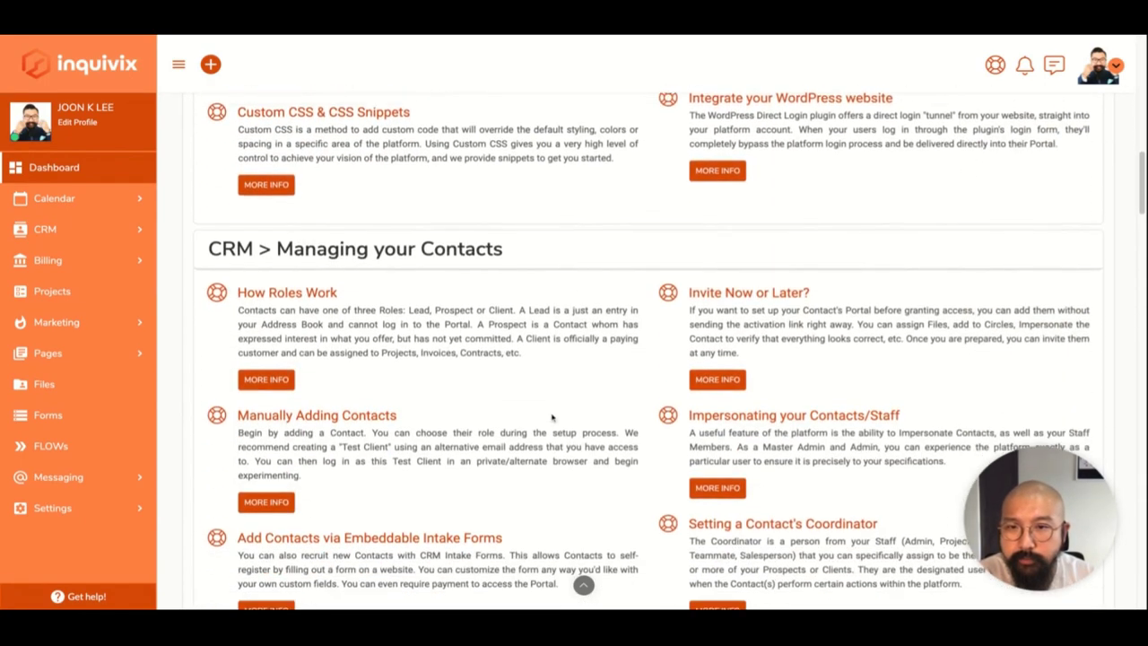
{"action": "scroll", "coordinate": [377, 473], "scroll_direction": "down", "scroll_amount": 3}
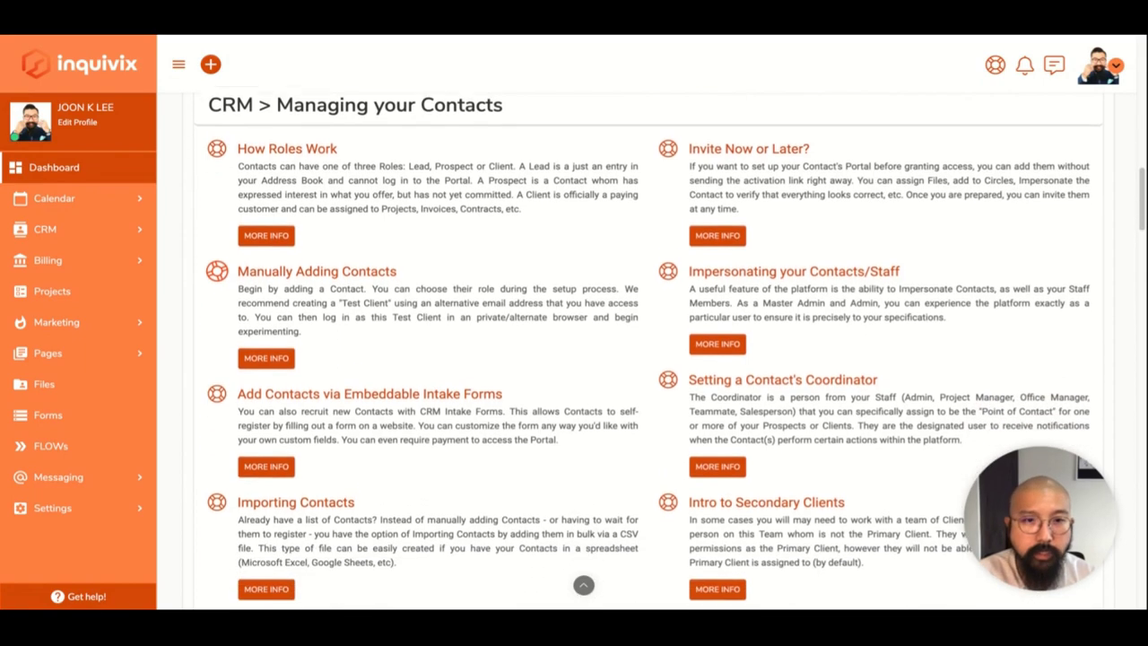
{"action": "scroll", "coordinate": [378, 474], "scroll_direction": "down", "scroll_amount": 10}
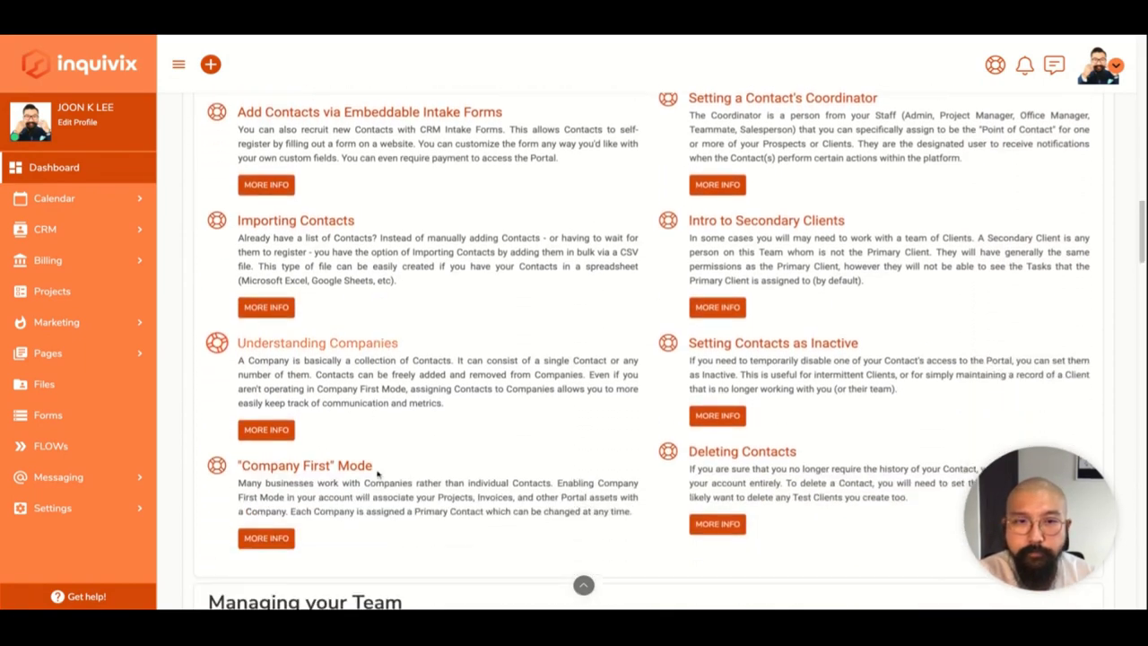
{"action": "scroll", "coordinate": [648, 350], "scroll_direction": "down", "scroll_amount": 8}
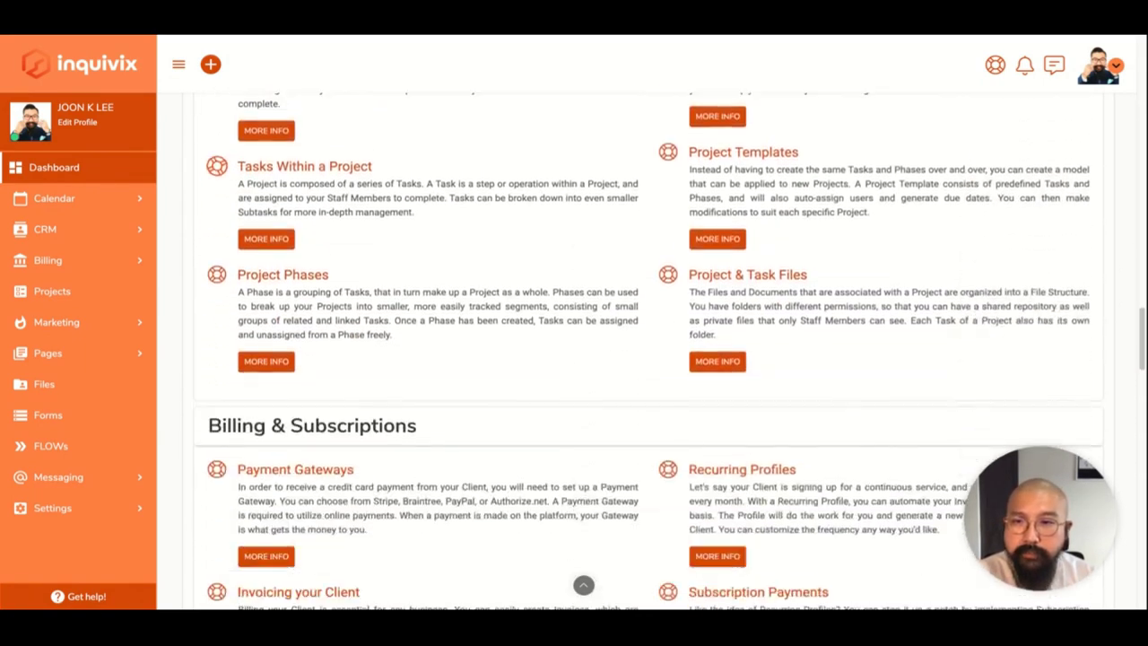
{"action": "scroll", "coordinate": [648, 351], "scroll_direction": "up", "scroll_amount": 20}
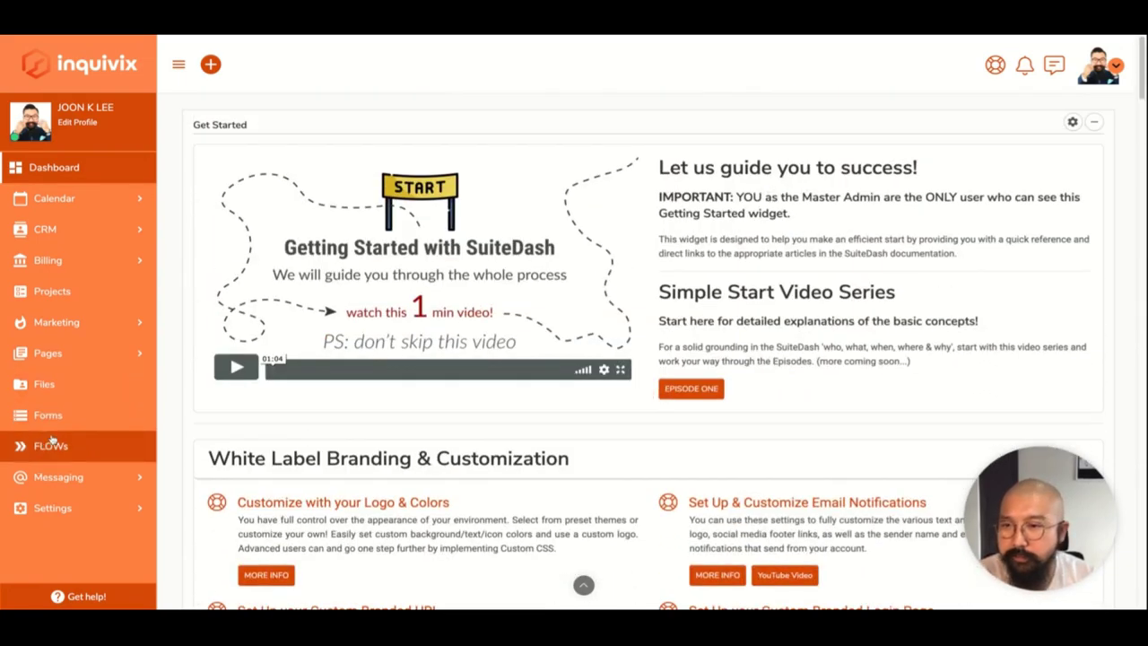
Expand Pages > Knowledge Base in the sidebar and load the knowledge base page ordering view.
{"action": "left_click", "coordinate": [73, 349]}
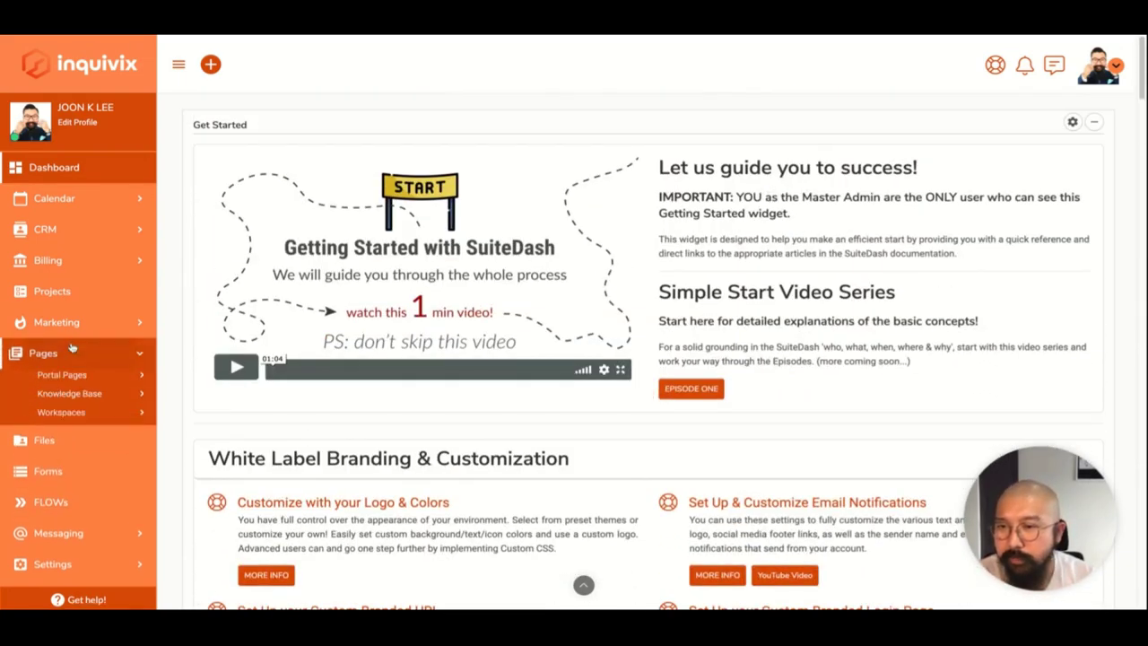
{"action": "left_click", "coordinate": [69, 397]}
{"action": "scroll", "coordinate": [73, 475], "scroll_direction": "down", "scroll_amount": 1}
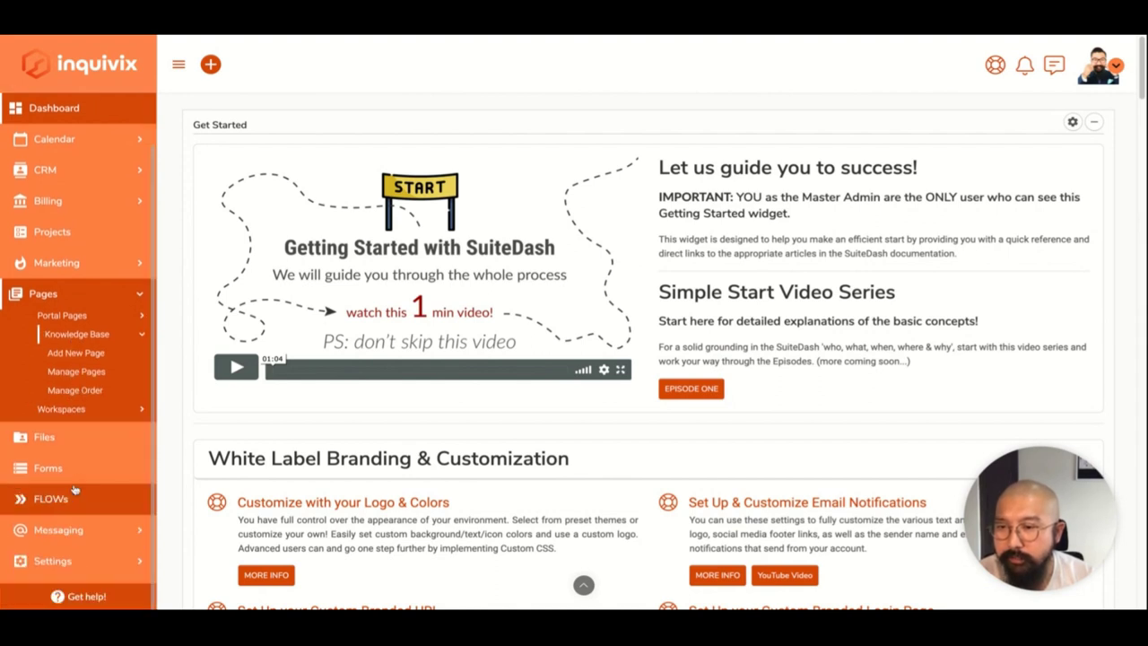
{"action": "left_click", "coordinate": [56, 559]}
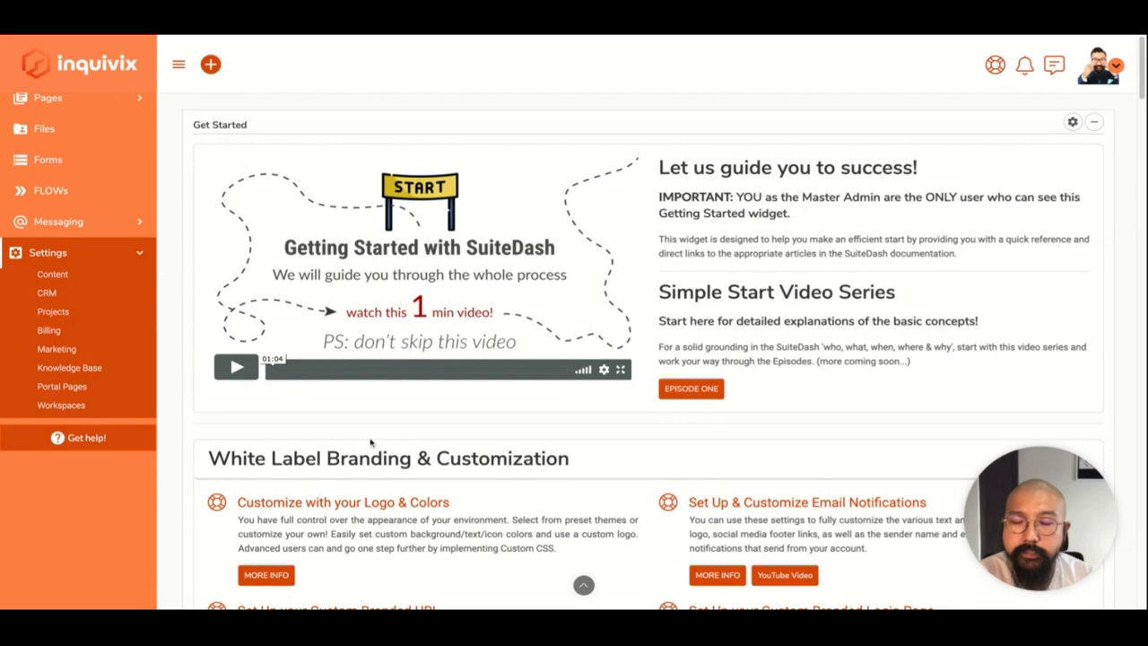
{"action": "key", "text": "alt+Left"}
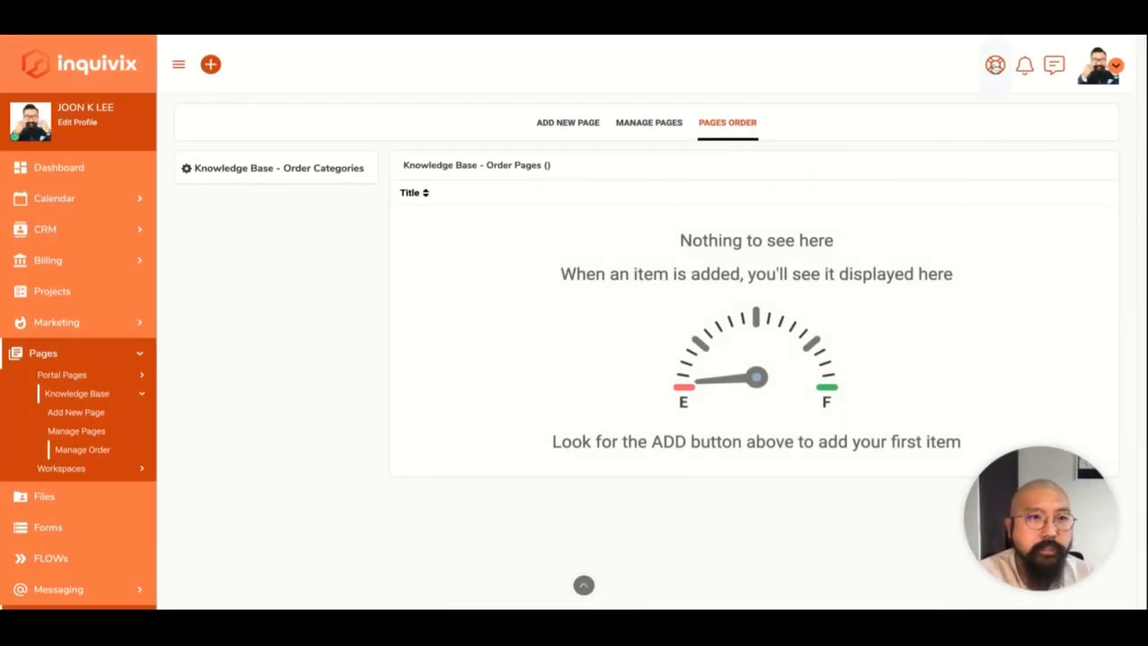
Read the knowledge base pages help guide, then close it.
{"action": "left_click", "coordinate": [995, 65]}
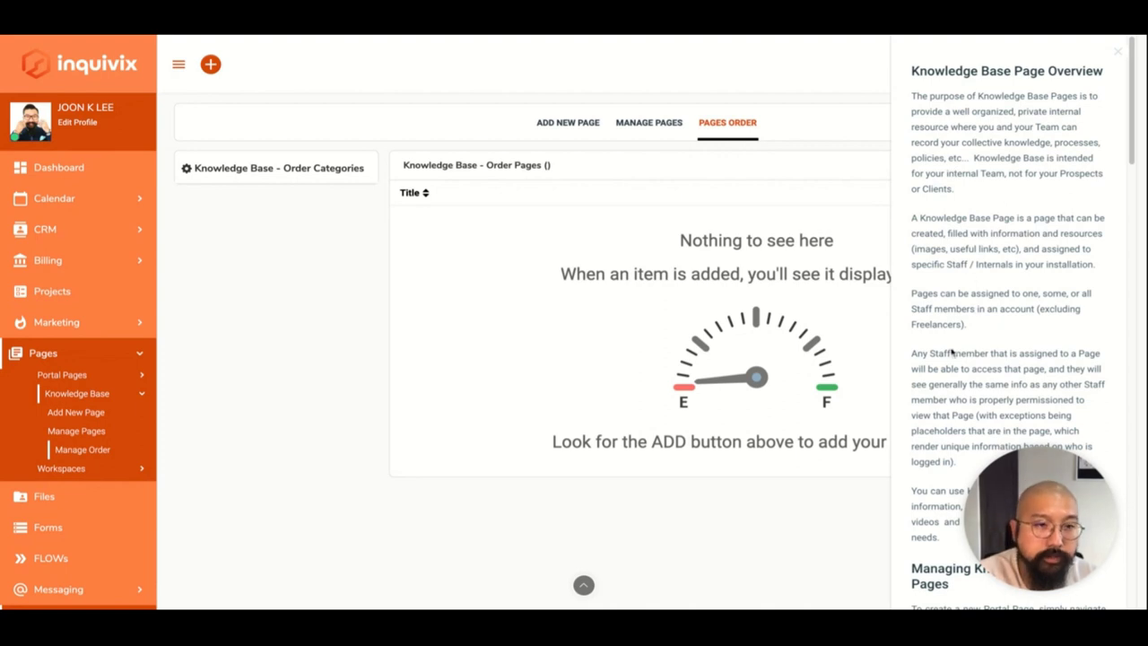
{"action": "scroll", "coordinate": [976, 384], "scroll_direction": "down", "scroll_amount": 1}
{"action": "scroll", "coordinate": [976, 384], "scroll_direction": "down", "scroll_amount": 4}
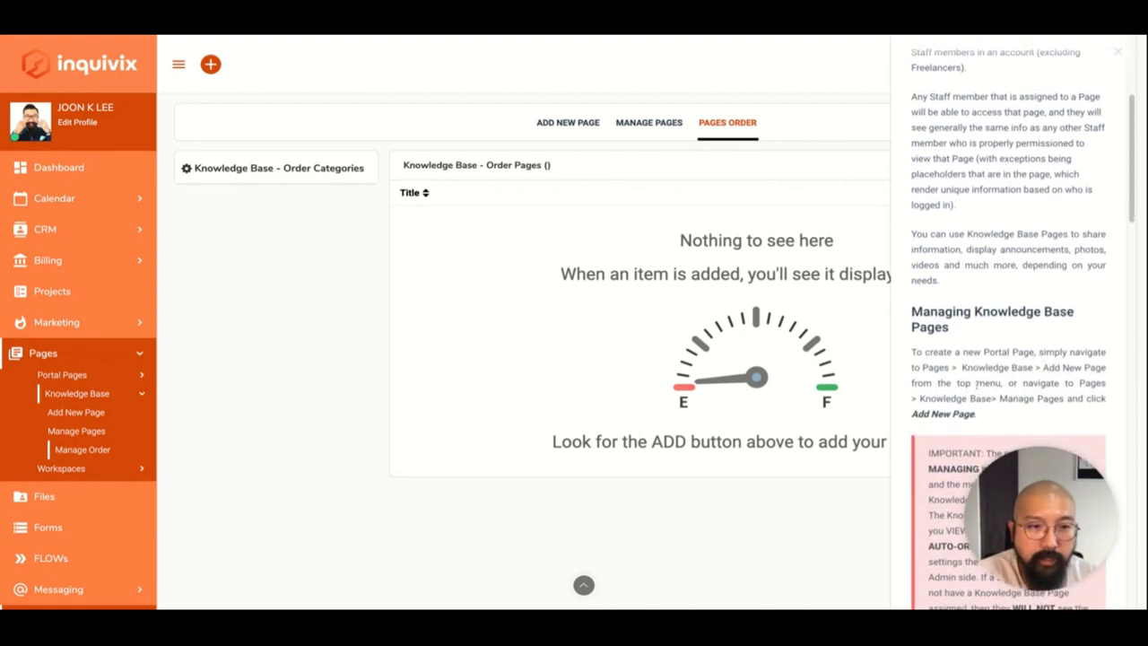
{"action": "scroll", "coordinate": [1009, 327], "scroll_direction": "down", "scroll_amount": 10}
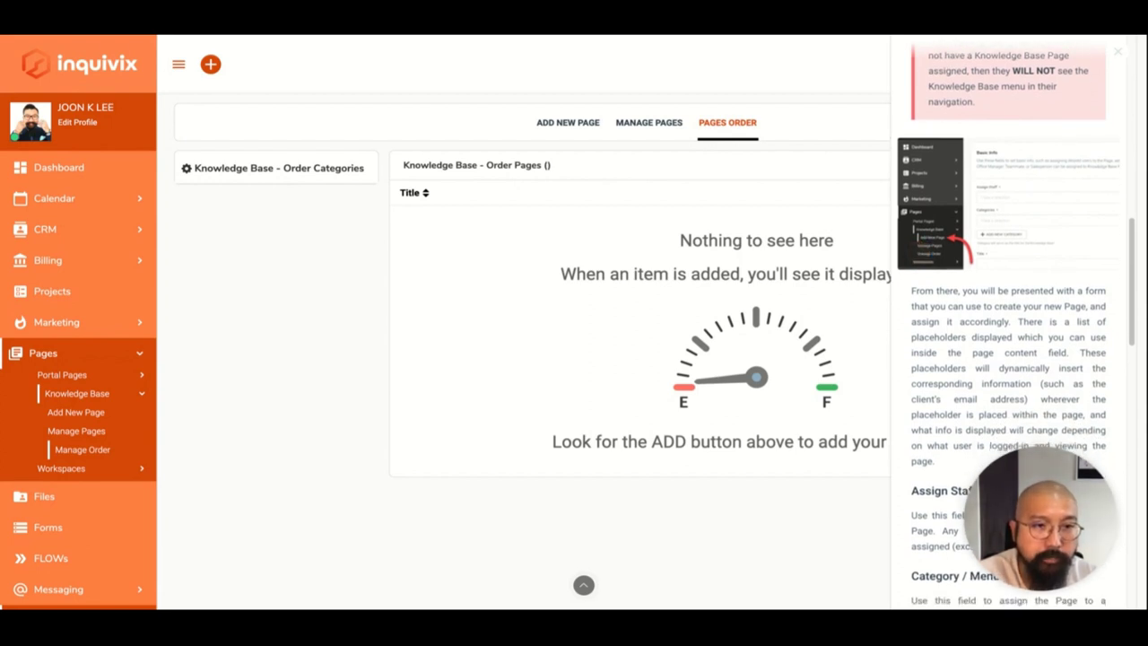
{"action": "scroll", "coordinate": [1009, 328], "scroll_direction": "down", "scroll_amount": 4}
{"action": "scroll", "coordinate": [1008, 327], "scroll_direction": "down", "scroll_amount": 3}
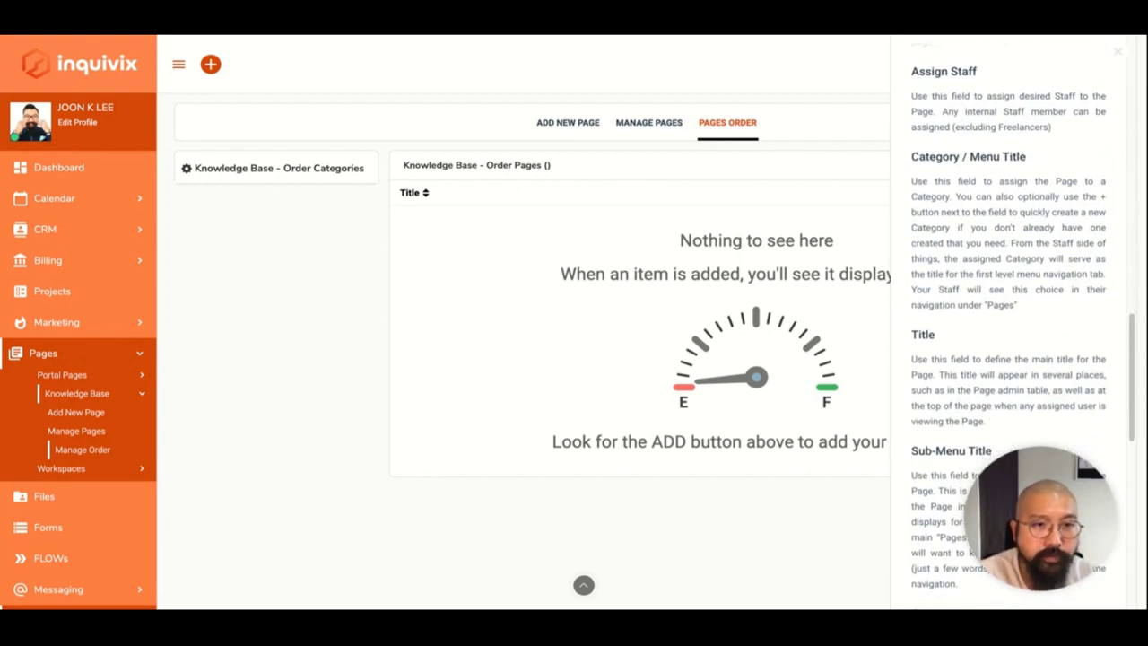
{"action": "scroll", "coordinate": [1009, 328], "scroll_direction": "down", "scroll_amount": 9}
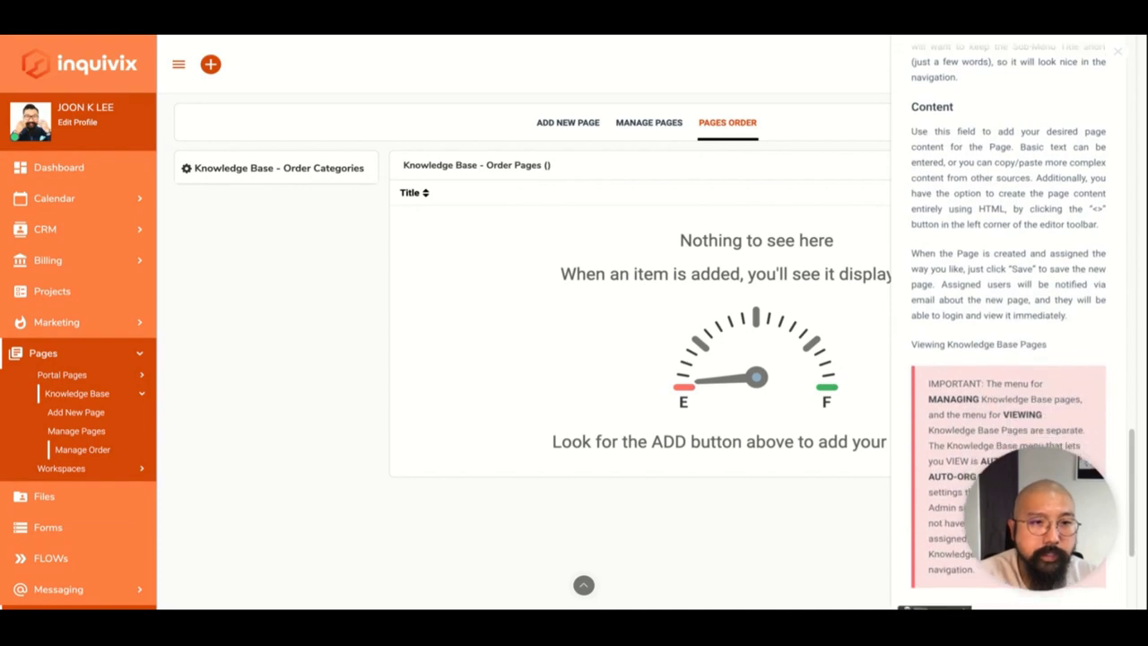
{"action": "scroll", "coordinate": [1009, 328], "scroll_direction": "down", "scroll_amount": 4}
{"action": "scroll", "coordinate": [1063, 133], "scroll_direction": "up", "scroll_amount": 15}
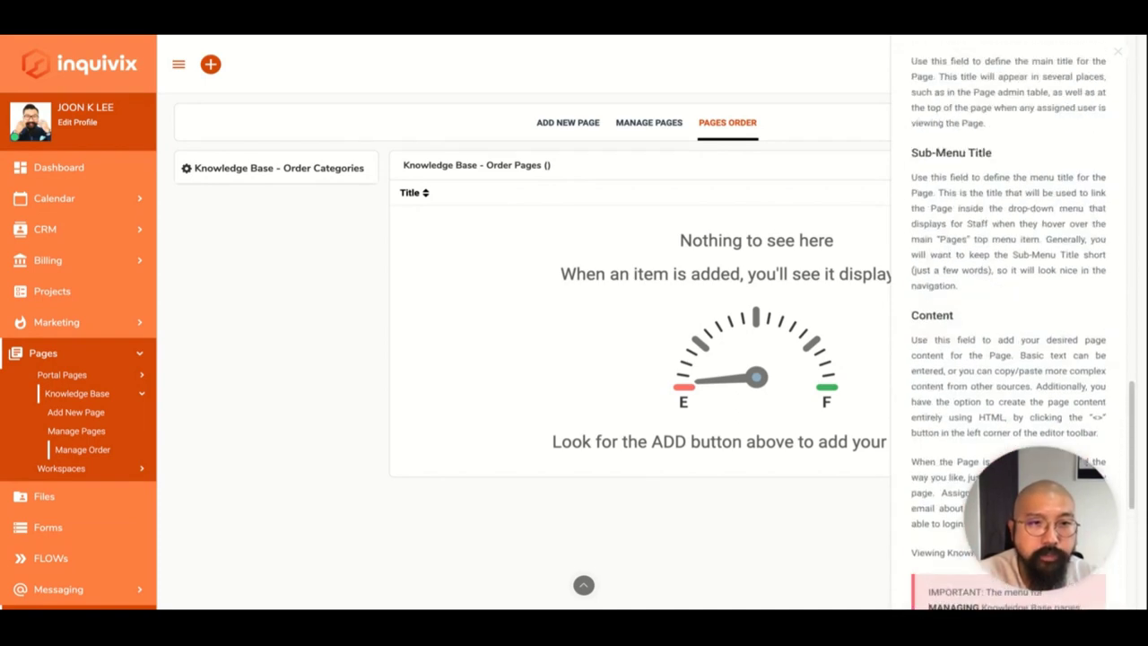
{"action": "left_click", "coordinate": [1117, 52]}
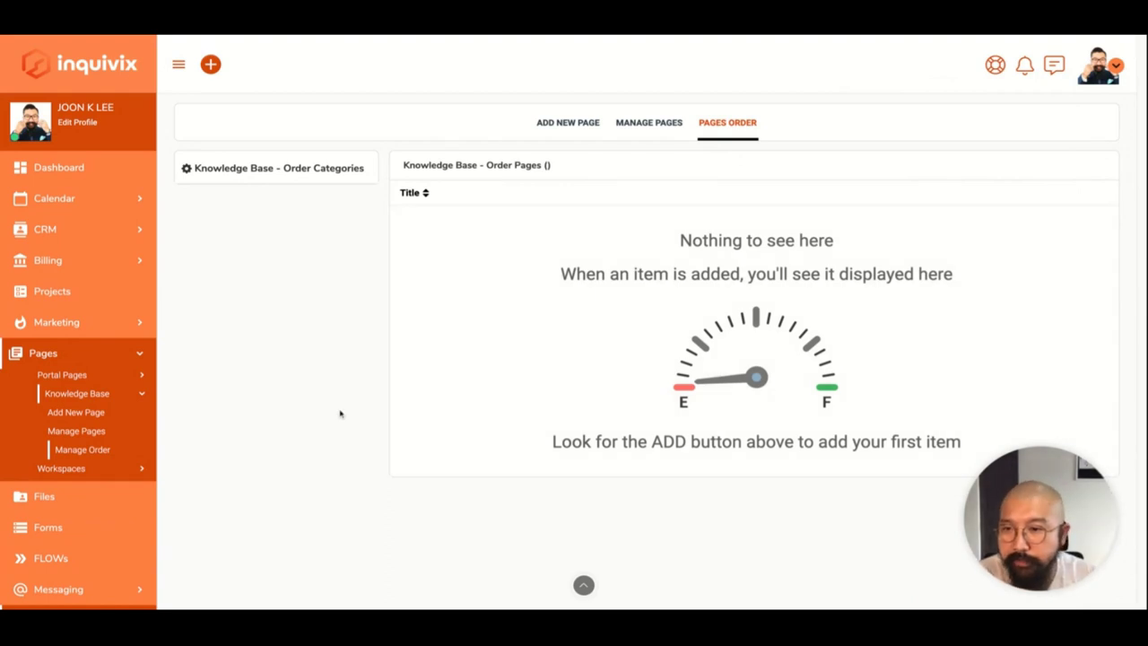
Open Manage Order under Pages > Workspaces in the sidebar.
{"action": "left_click", "coordinate": [56, 468]}
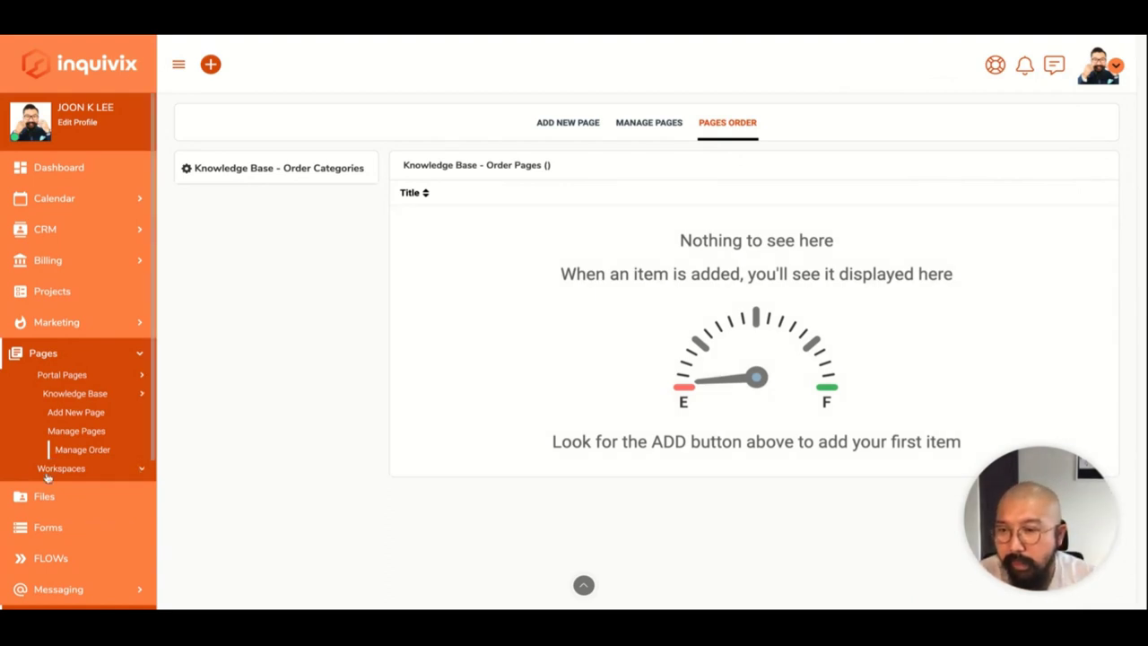
{"action": "scroll", "coordinate": [71, 520], "scroll_direction": "down", "scroll_amount": 3}
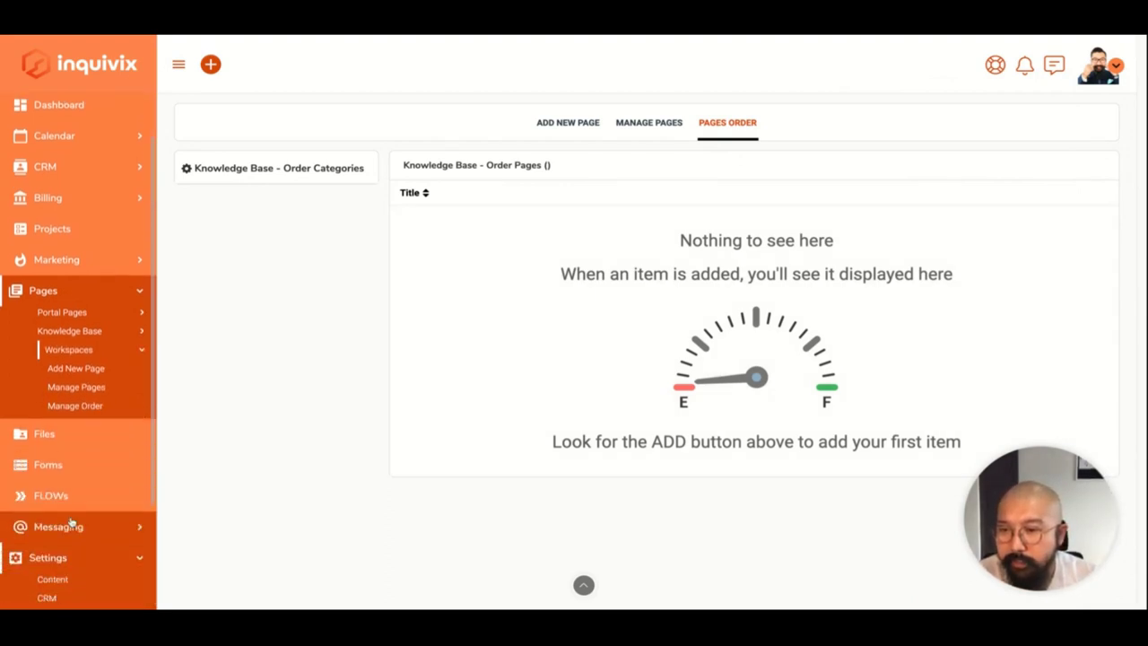
{"action": "scroll", "coordinate": [87, 559], "scroll_direction": "down", "scroll_amount": 1}
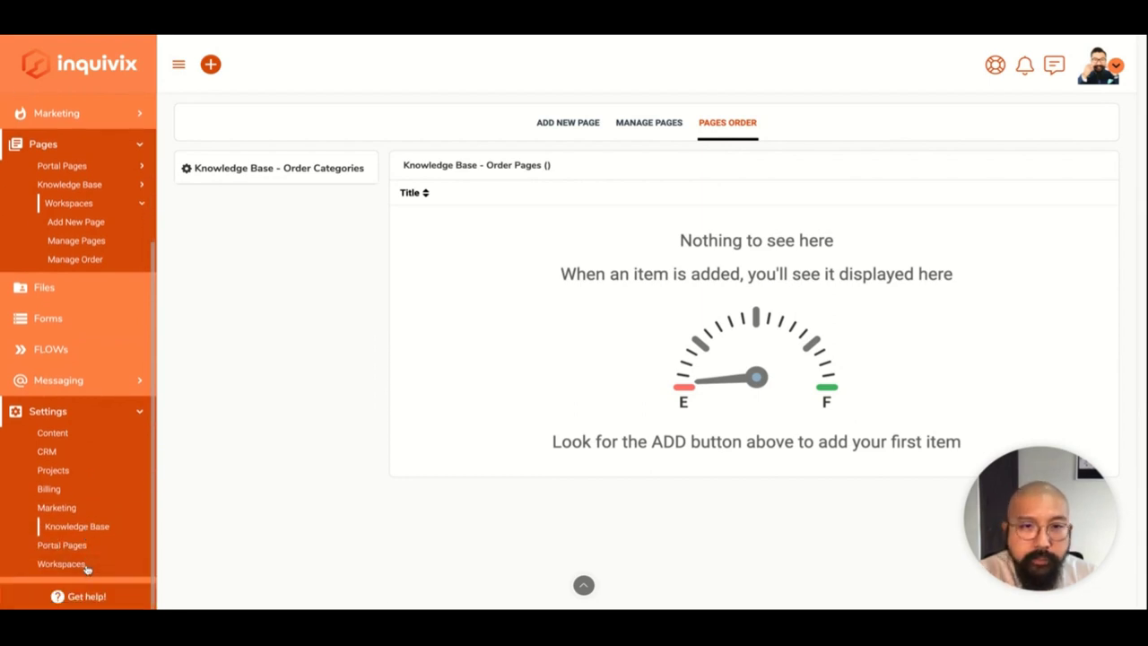
{"action": "left_click", "coordinate": [86, 567]}
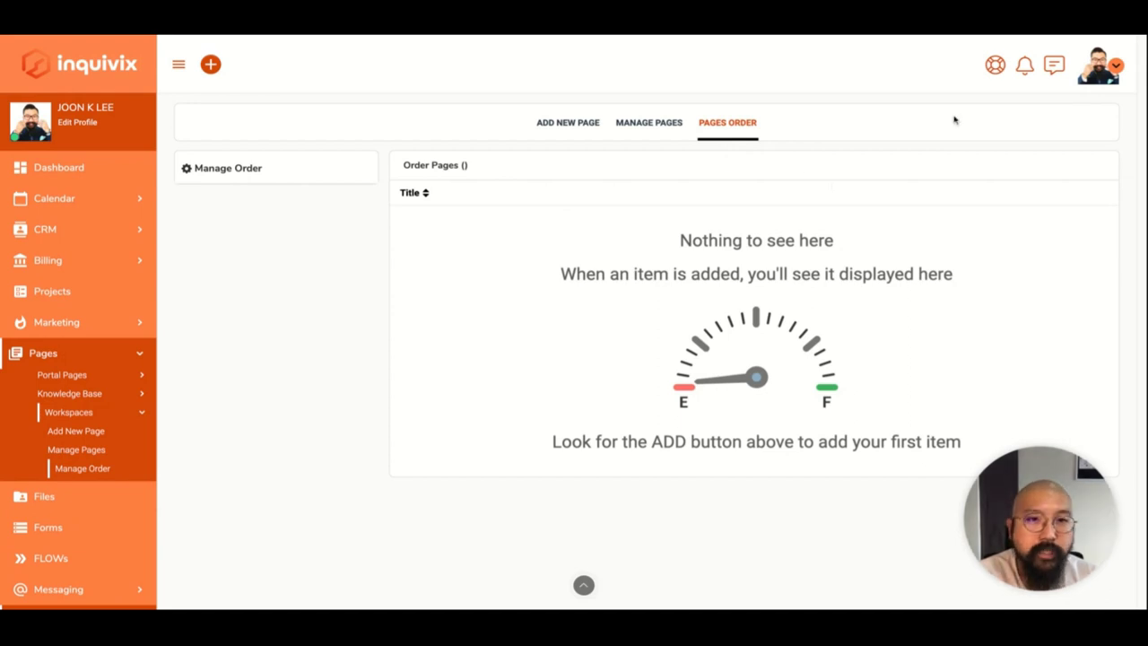
Read the Workspace pages help, highlighting its definition, then close it and go to Files.
{"action": "left_click", "coordinate": [995, 65]}
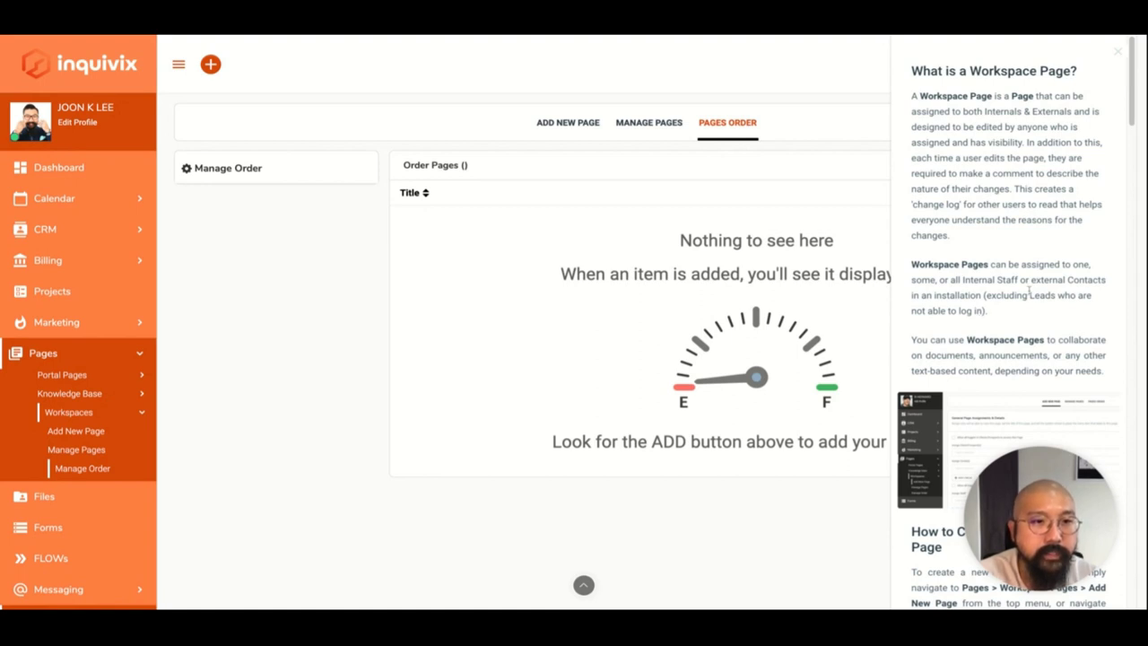
{"action": "scroll", "coordinate": [1029, 293], "scroll_direction": "down", "scroll_amount": 1}
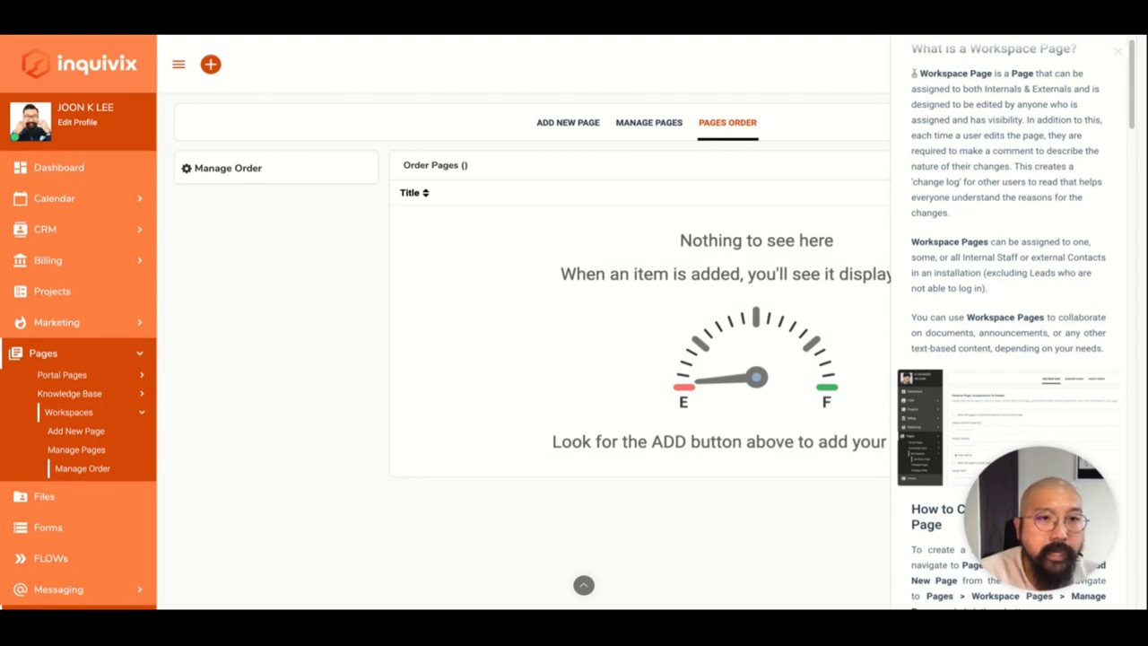
{"action": "left_click_drag", "start_coordinate": [912, 72], "coordinate": [1027, 121]}
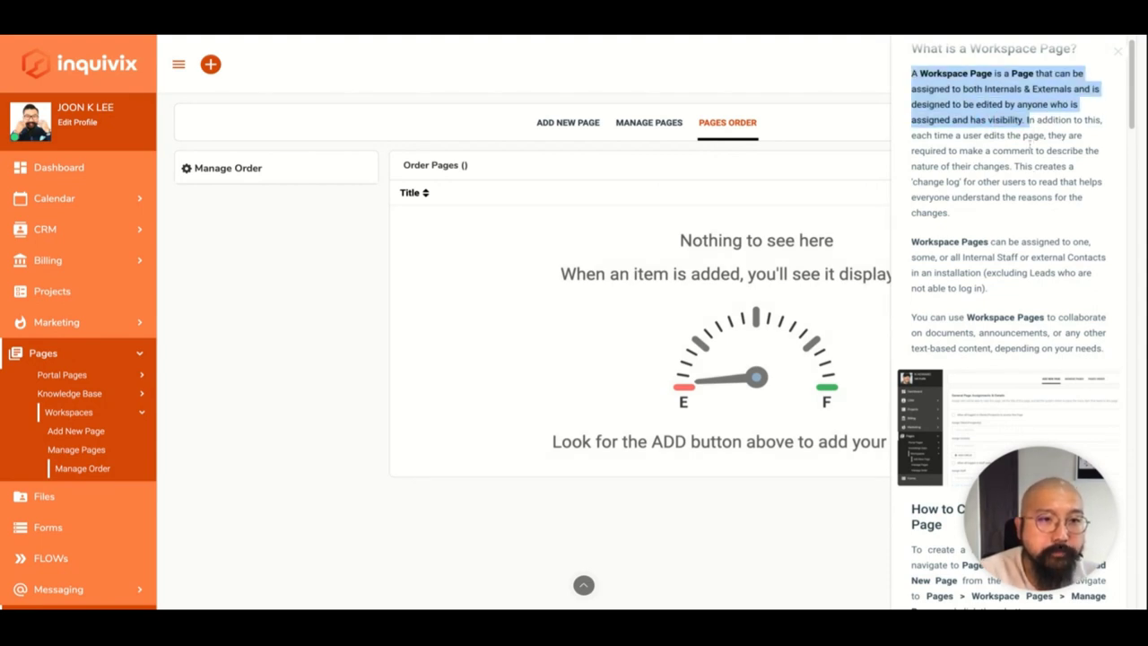
{"action": "left_click", "coordinate": [1030, 145]}
{"action": "scroll", "coordinate": [1037, 158], "scroll_direction": "up", "scroll_amount": 1}
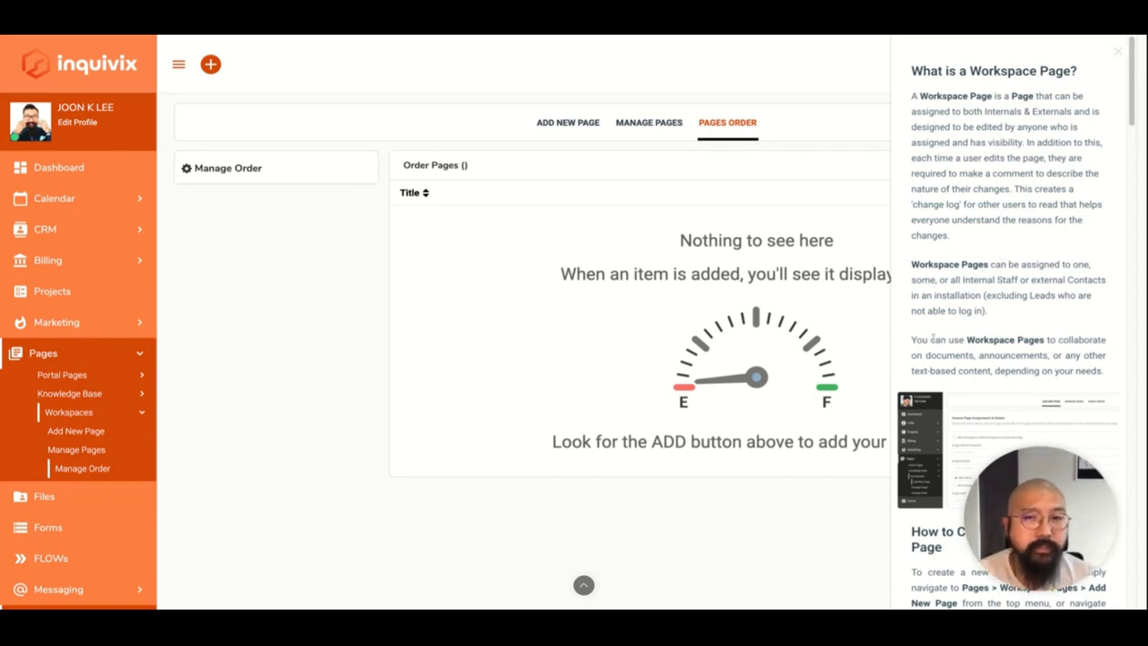
{"action": "left_click", "coordinate": [1119, 53]}
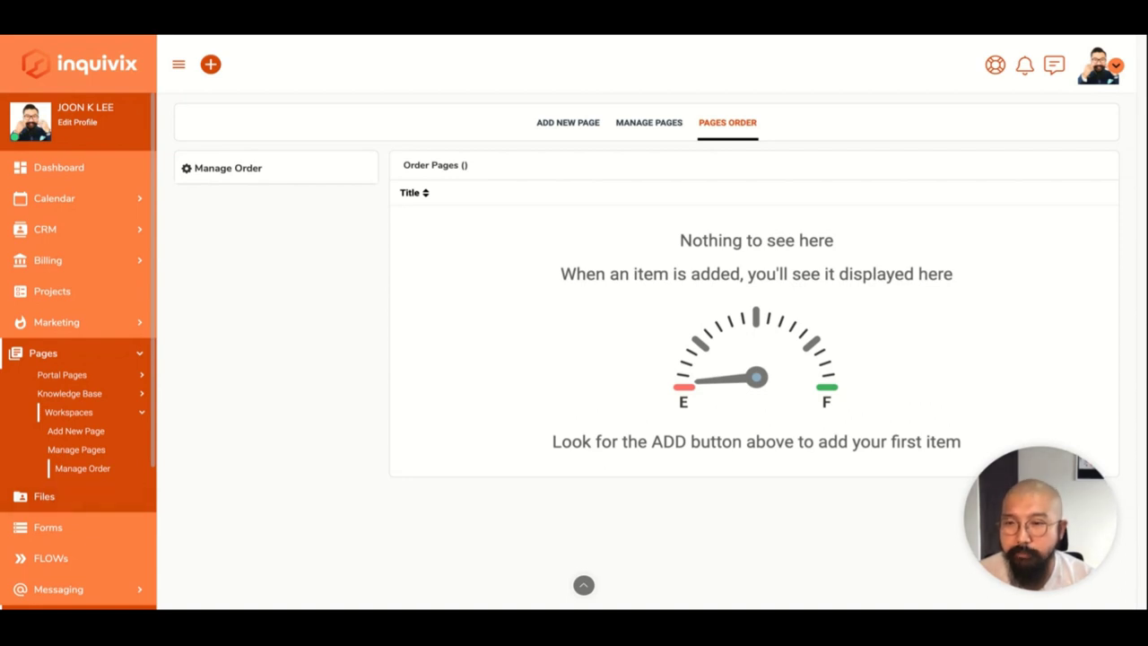
{"action": "left_click", "coordinate": [44, 496]}
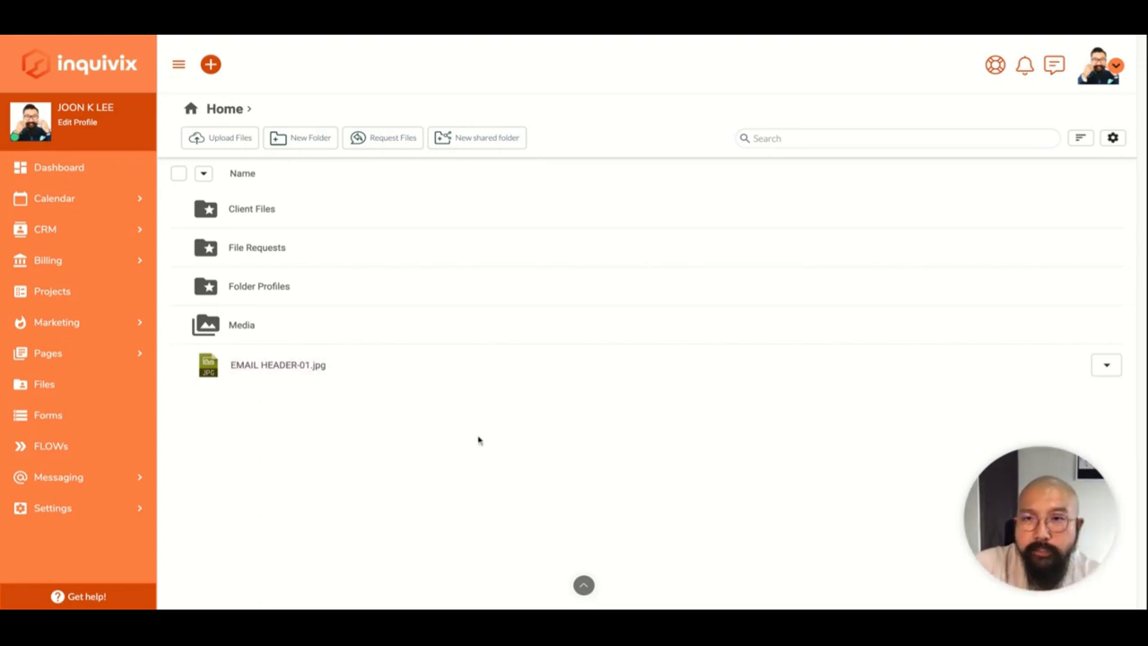
Open Client Files, then the first client's folder.
{"action": "left_click", "coordinate": [281, 208]}
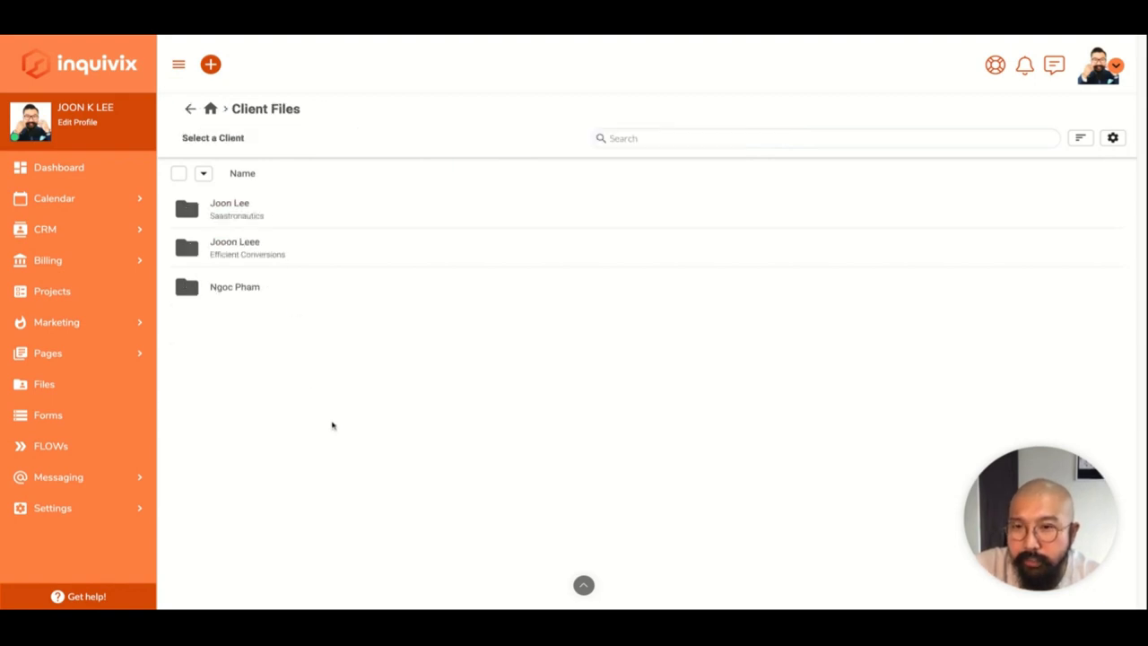
{"action": "left_click", "coordinate": [270, 215]}
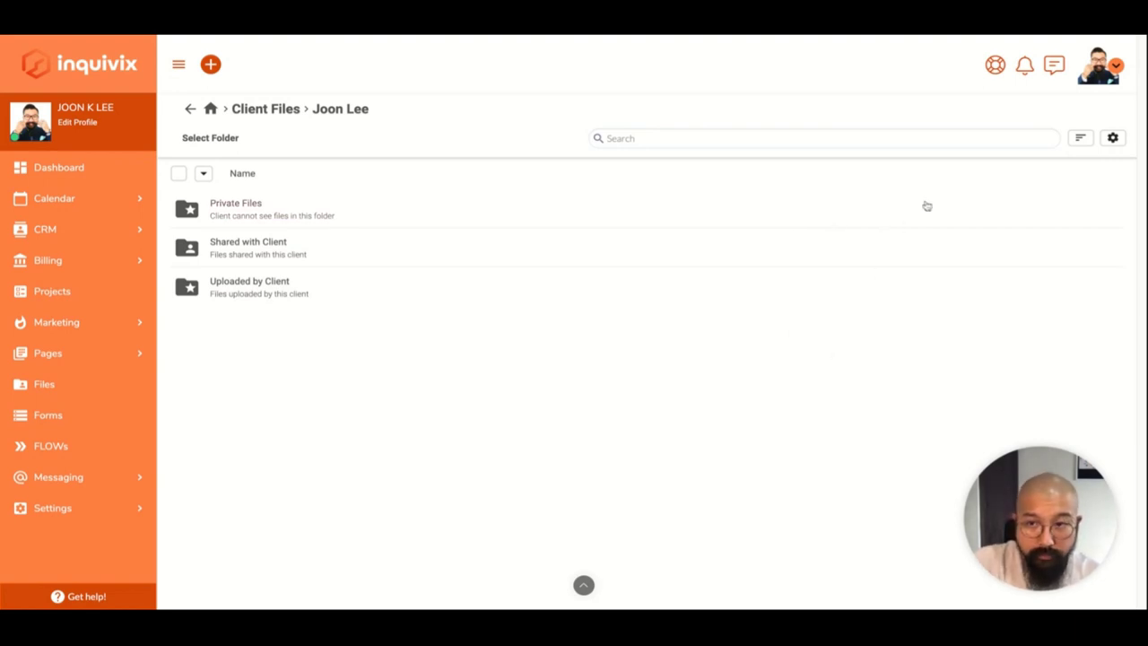
Review the File Settings panel and close it without saving.
{"action": "left_click", "coordinate": [1111, 138]}
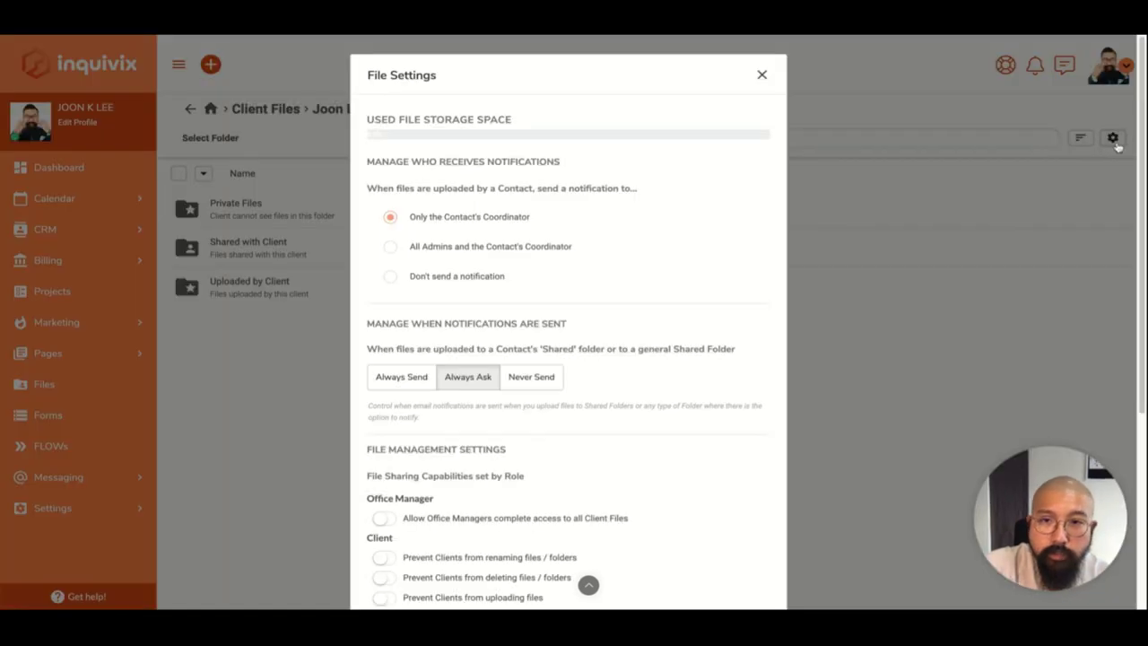
{"action": "scroll", "coordinate": [602, 255], "scroll_direction": "down", "scroll_amount": 3}
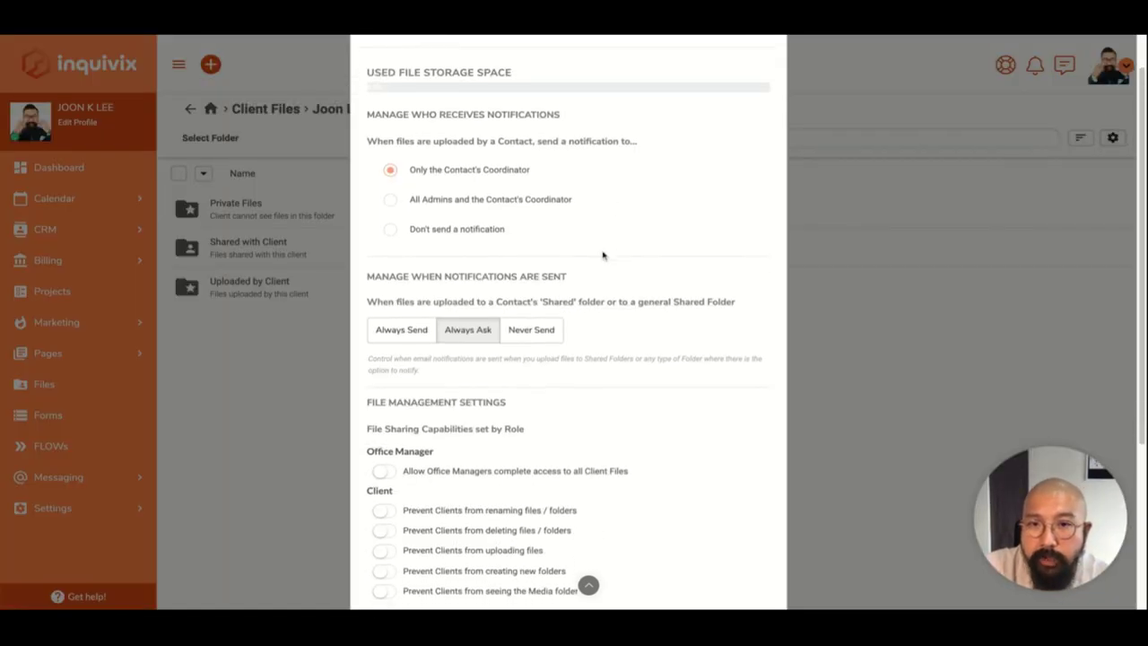
{"action": "scroll", "coordinate": [569, 322], "scroll_direction": "down", "scroll_amount": 3}
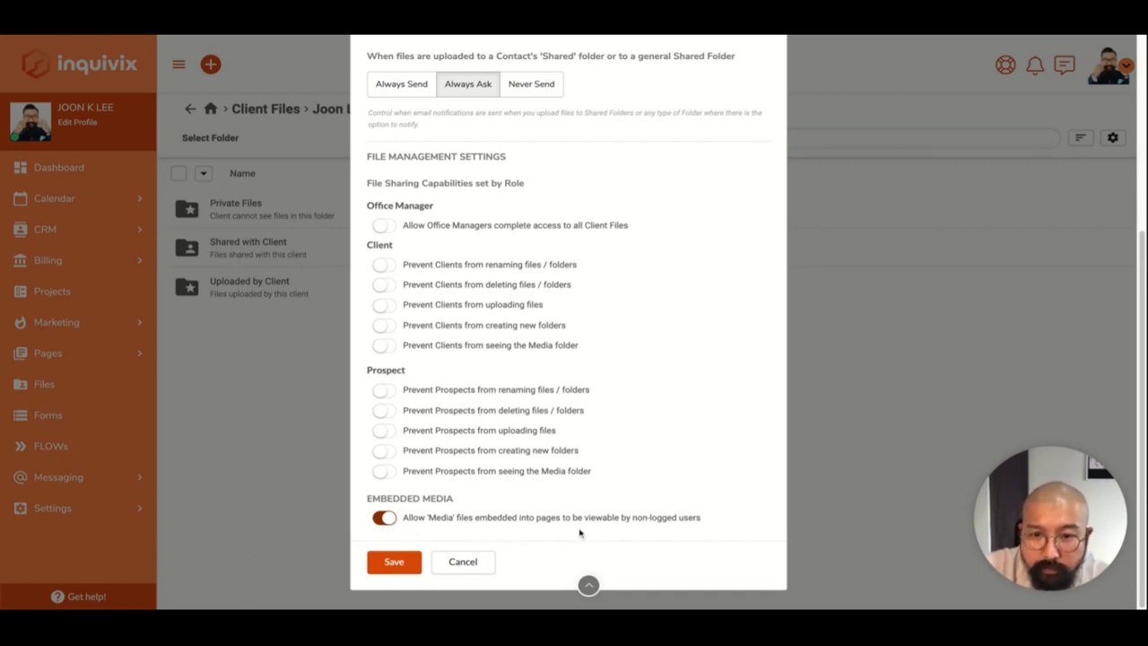
{"action": "scroll", "coordinate": [737, 450], "scroll_direction": "up", "scroll_amount": 1}
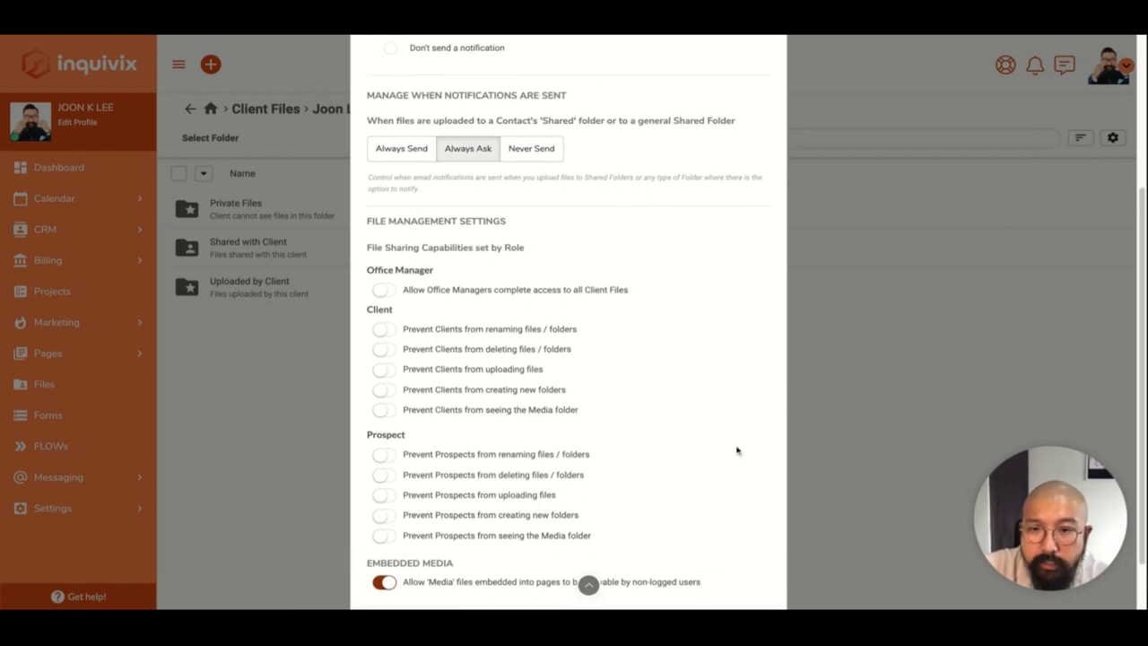
{"action": "scroll", "coordinate": [737, 450], "scroll_direction": "up", "scroll_amount": 4}
{"action": "left_click", "coordinate": [762, 75]}
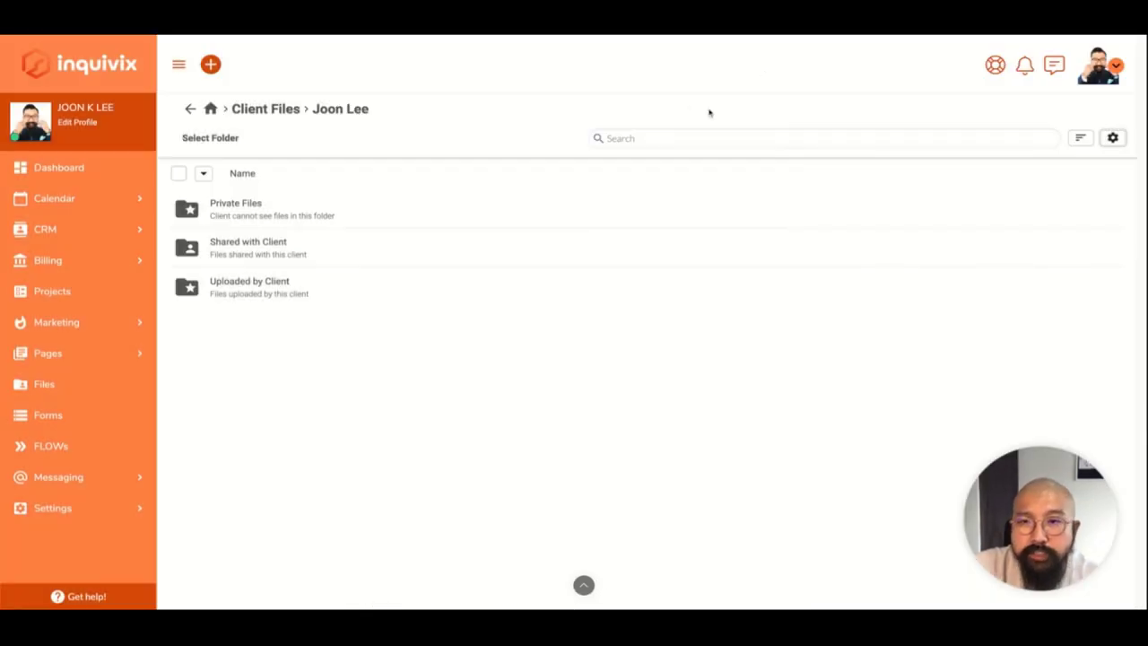
{"action": "left_click", "coordinate": [75, 523]}
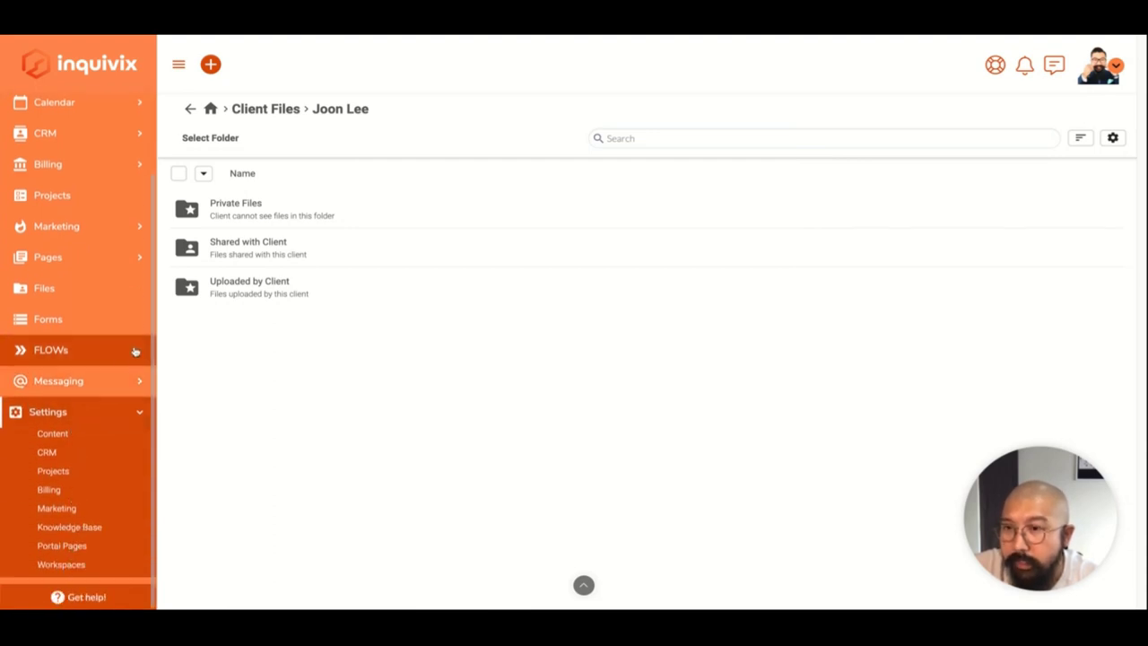
Check File Settings once more, then start a new FLOW from the FLOWs list.
{"action": "left_click", "coordinate": [1119, 140]}
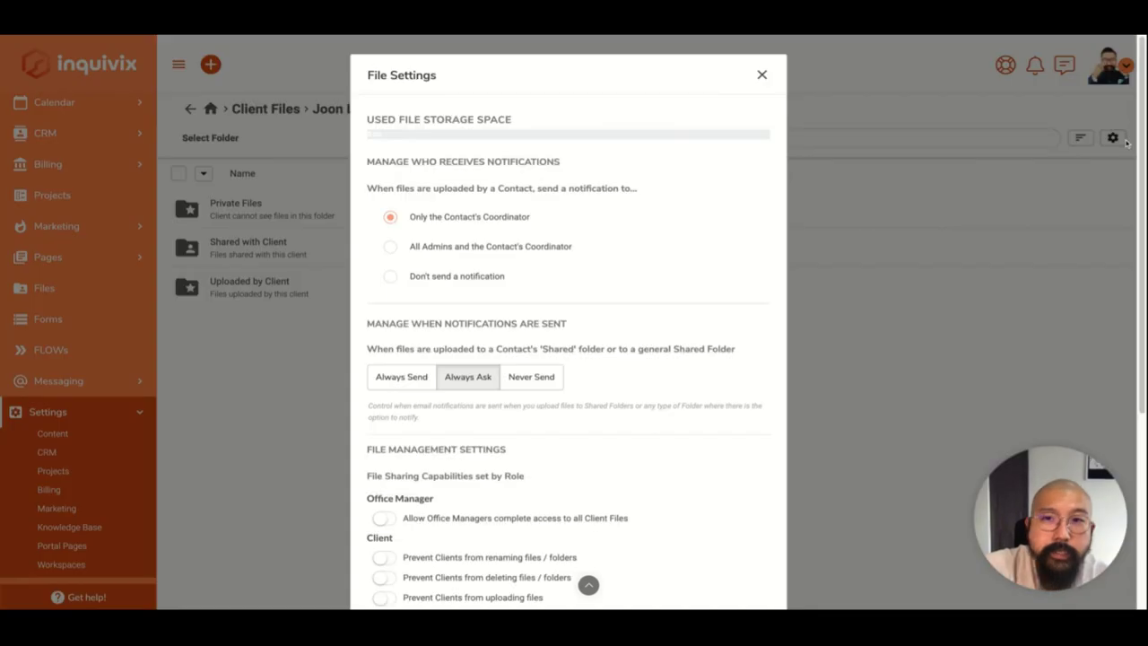
{"action": "scroll", "coordinate": [763, 90], "scroll_direction": "down", "scroll_amount": 3}
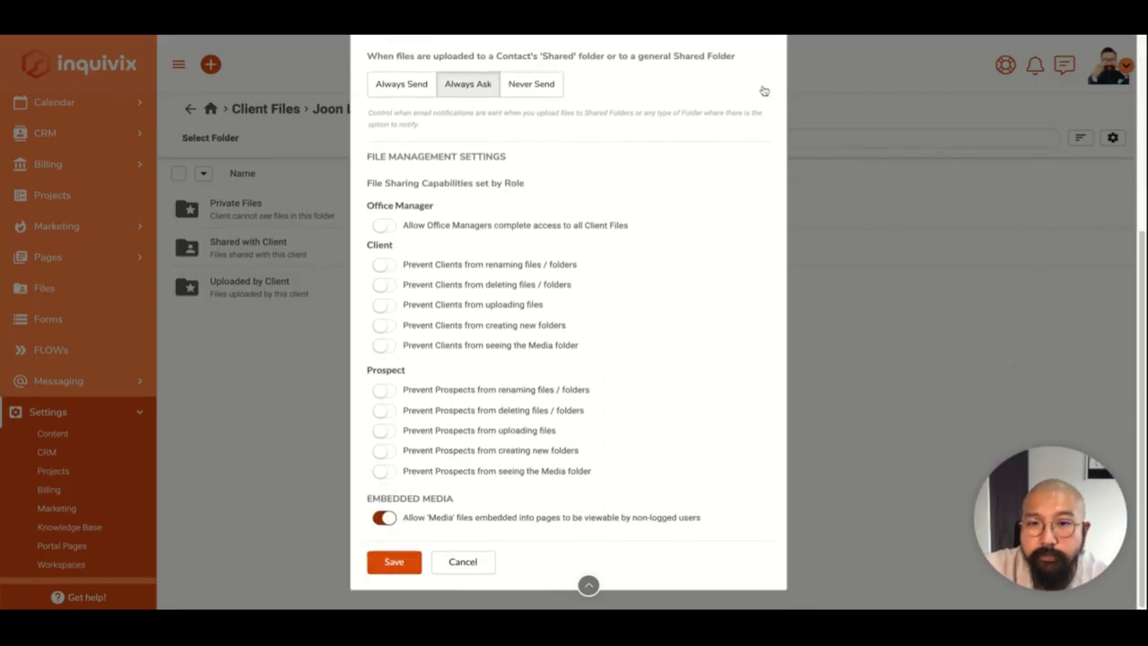
{"action": "scroll", "coordinate": [763, 91], "scroll_direction": "up", "scroll_amount": 5}
{"action": "left_click", "coordinate": [764, 75]}
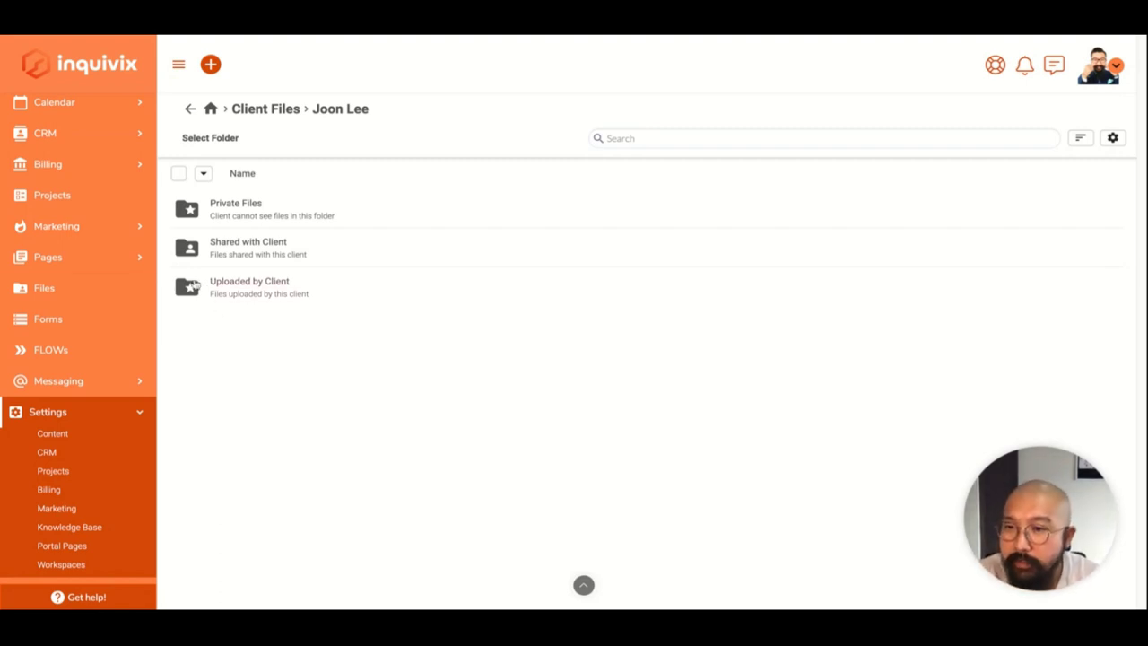
{"action": "left_click", "coordinate": [90, 349]}
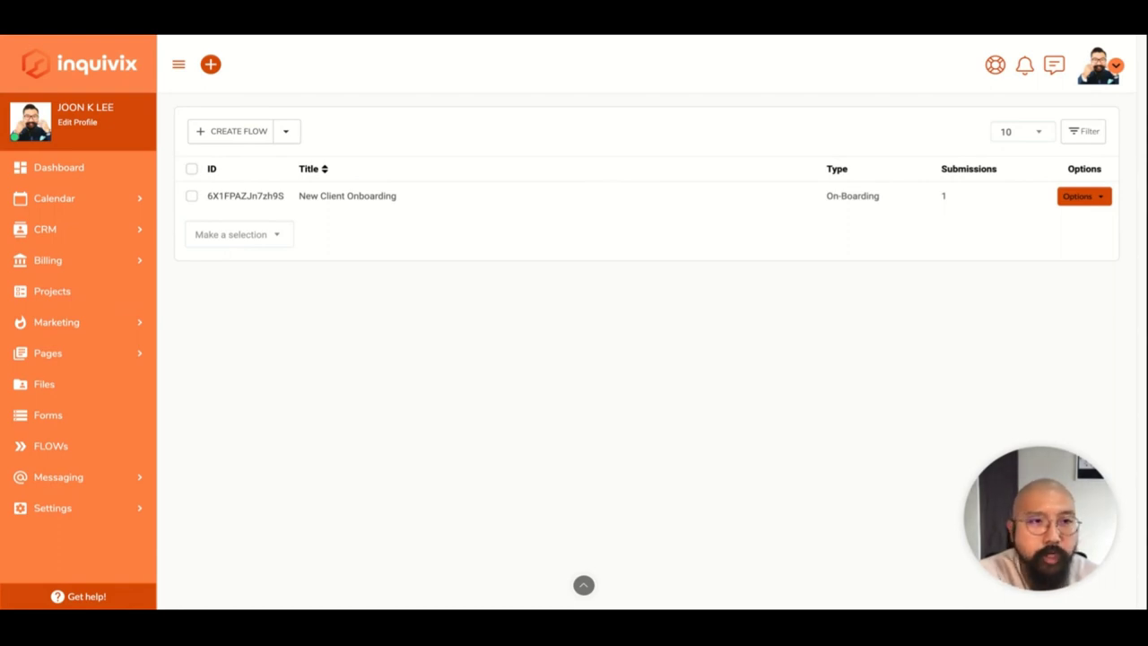
{"action": "left_click", "coordinate": [240, 133]}
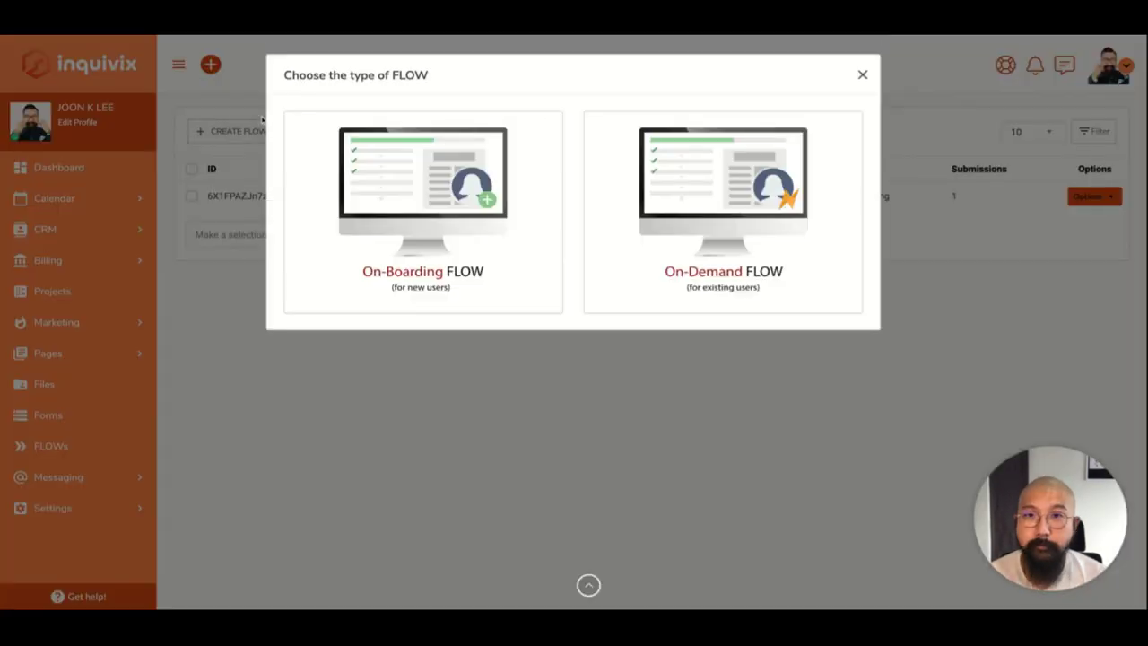
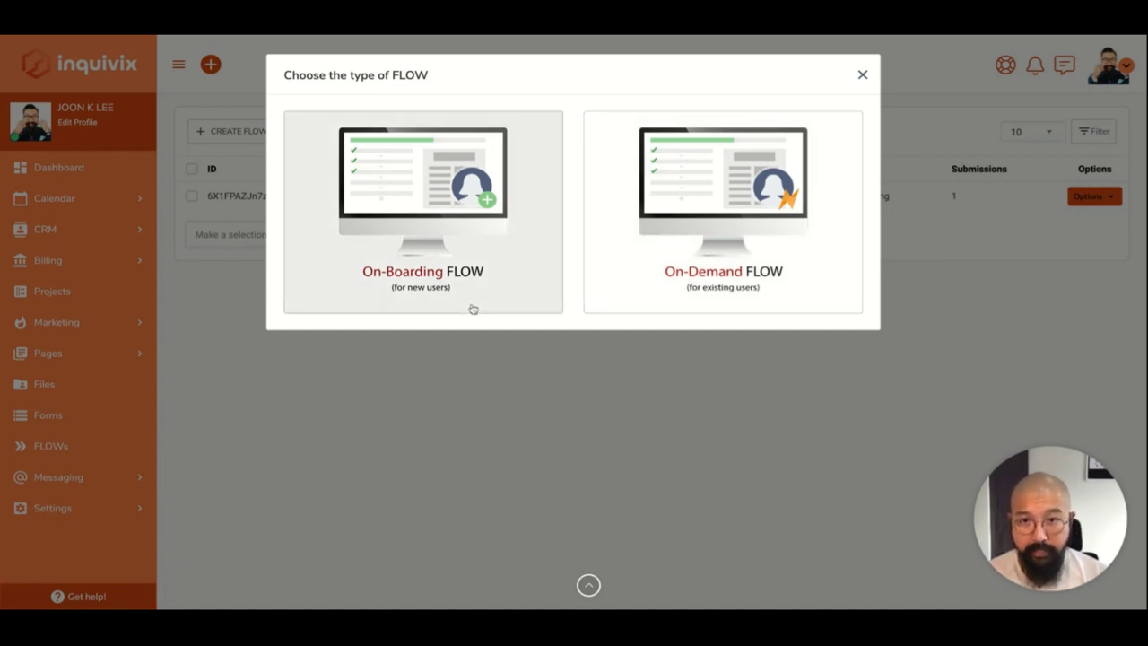
Create an On-Boarding FLOW and rename its title from Untitled to Test FLOW.
{"action": "left_click", "coordinate": [477, 267]}
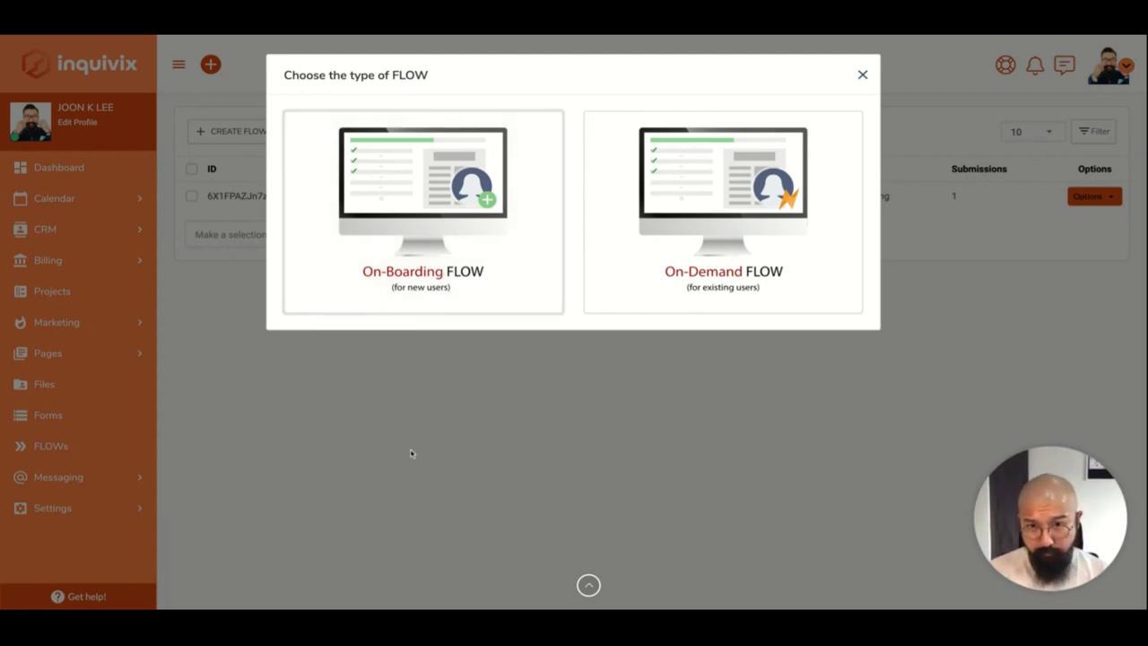
{"action": "left_click", "coordinate": [442, 272]}
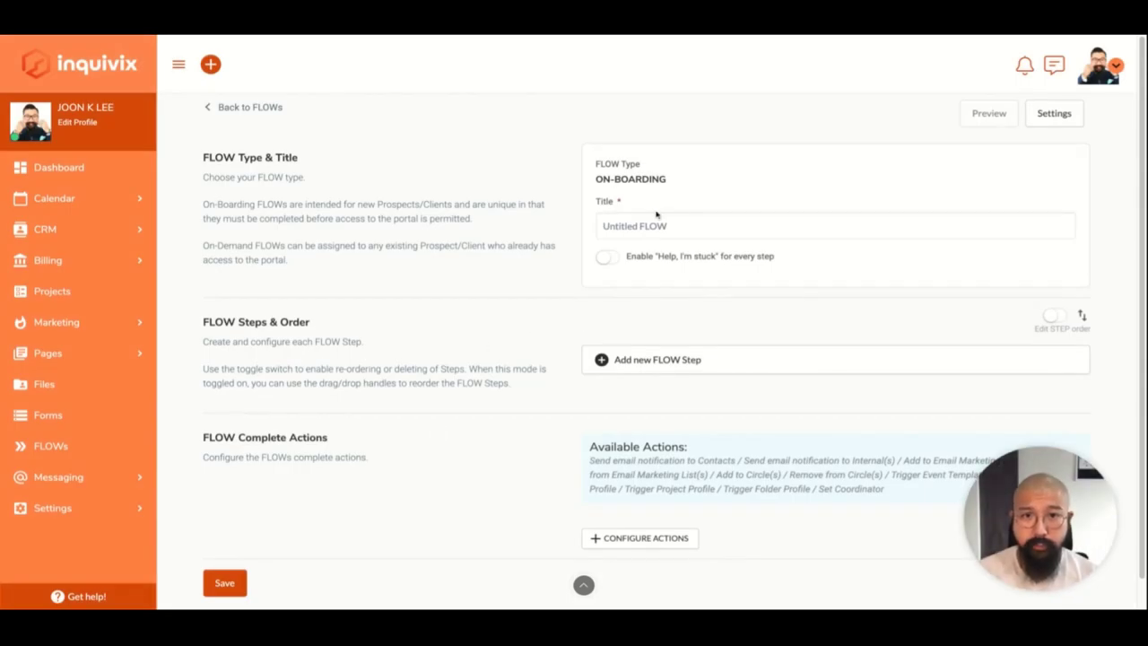
{"action": "double_click", "coordinate": [630, 218]}
{"action": "type", "text": "Test"}
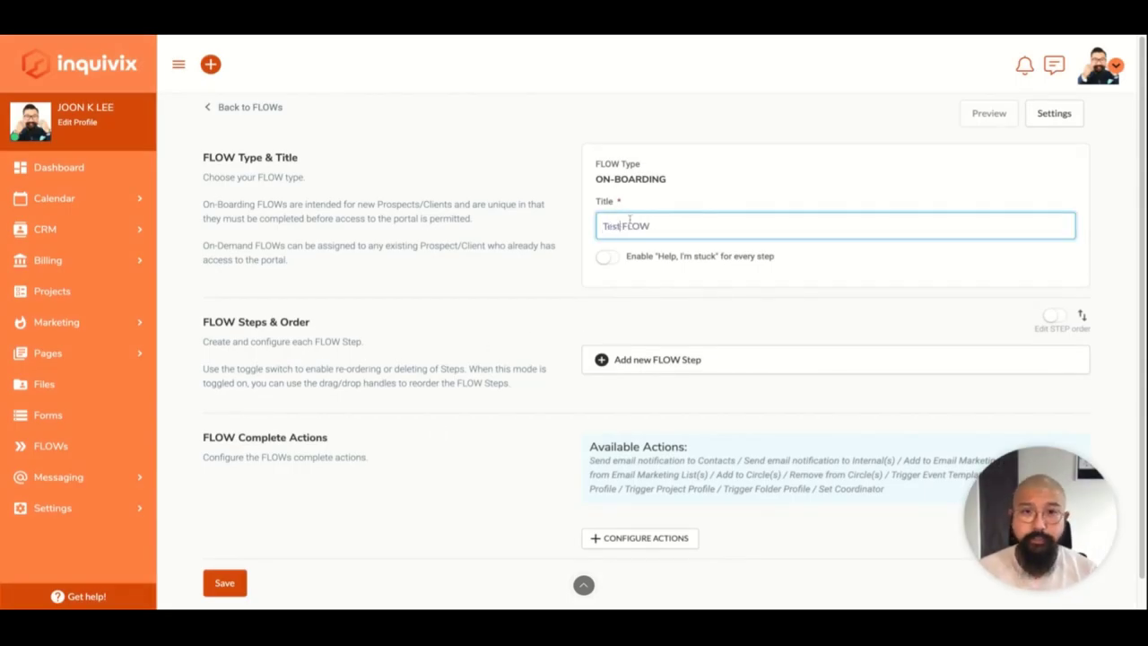
Enable "Help, I'm stuck" for every step and add one staff member to notify.
{"action": "scroll", "coordinate": [461, 338], "scroll_direction": "down", "scroll_amount": 1}
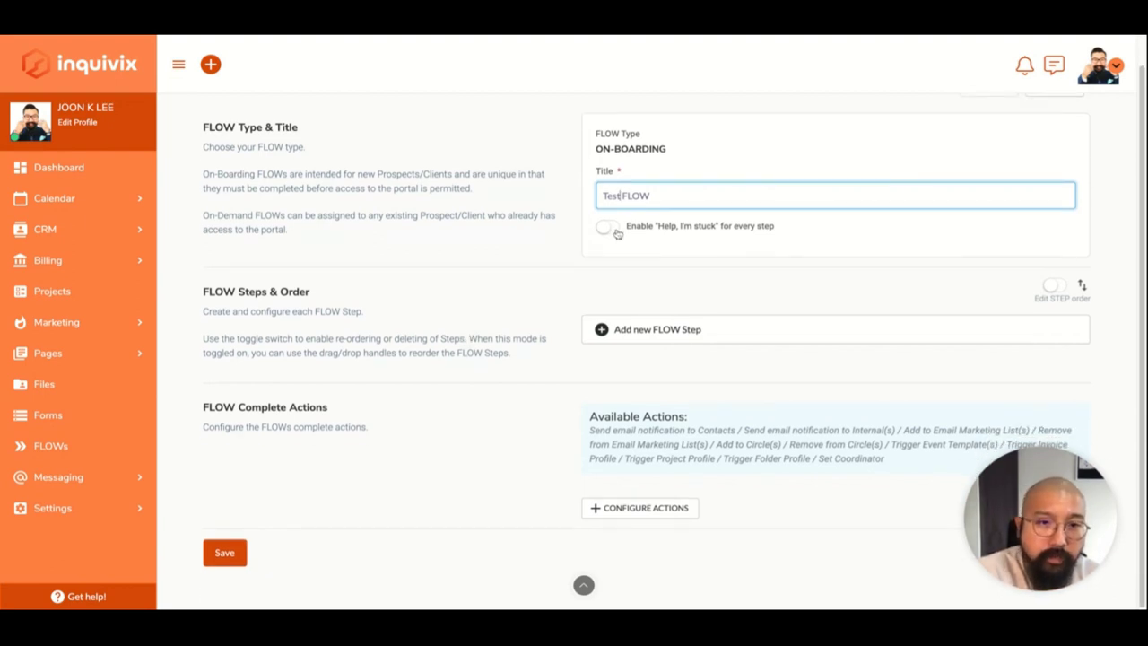
{"action": "left_click", "coordinate": [606, 226]}
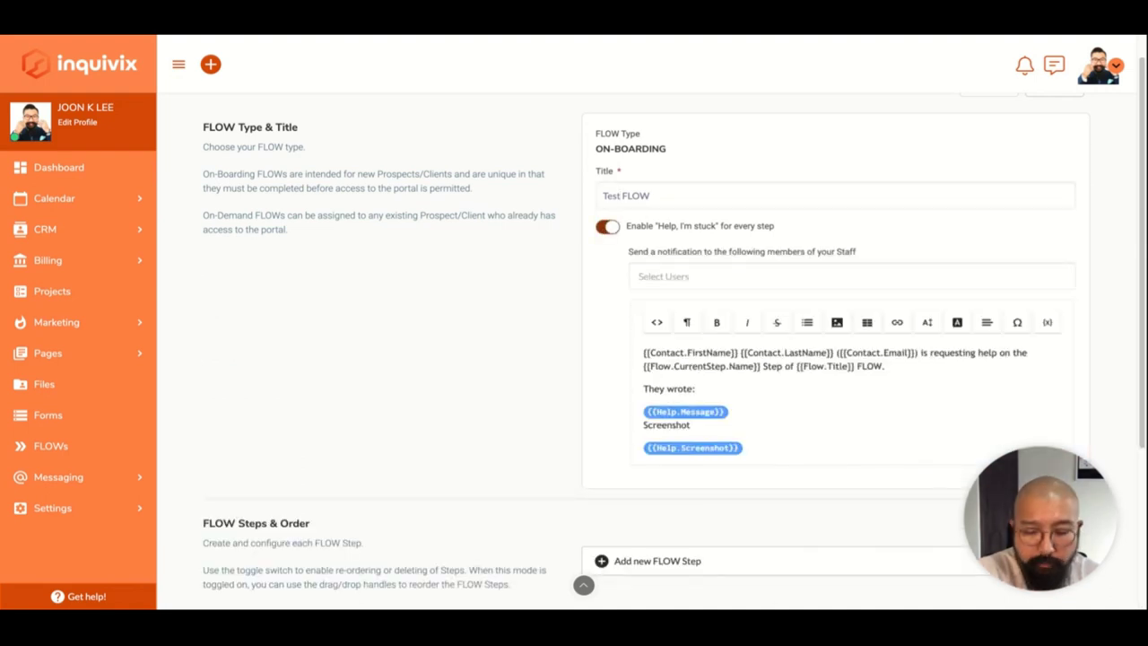
{"action": "scroll", "coordinate": [616, 392], "scroll_direction": "down", "scroll_amount": 3}
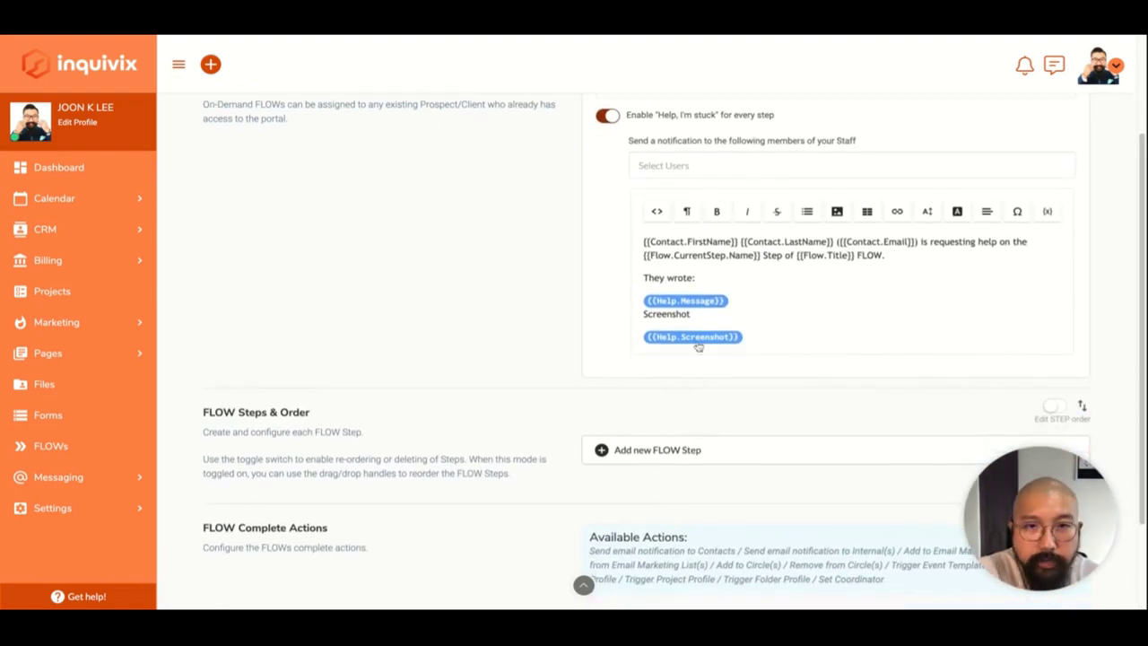
{"action": "left_click", "coordinate": [785, 170]}
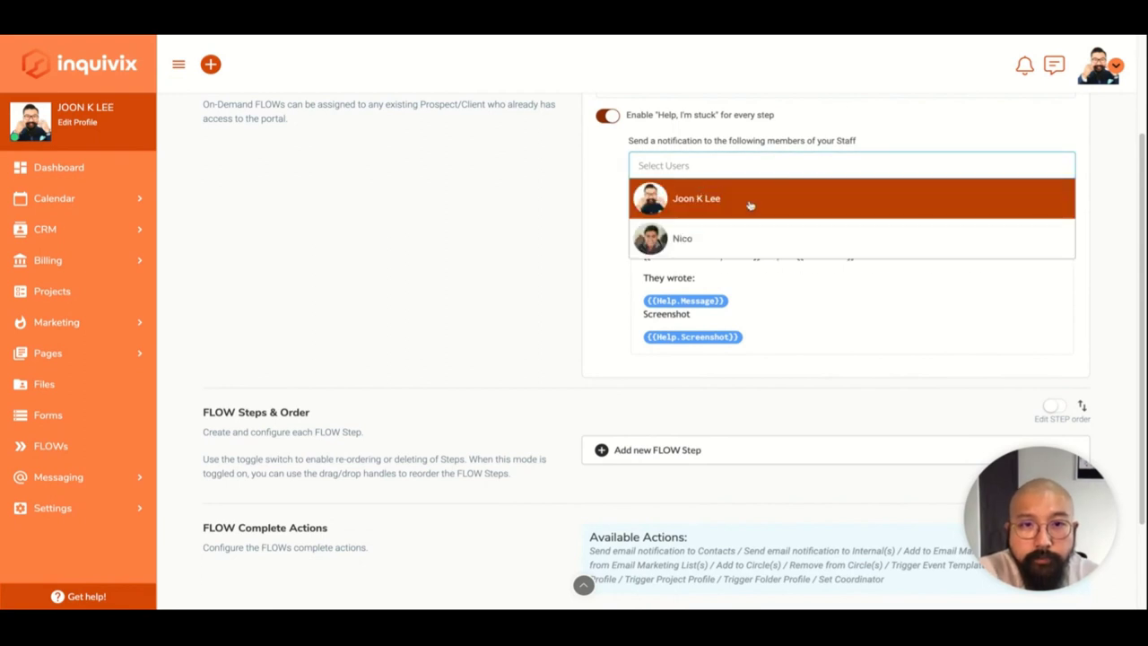
{"action": "left_click", "coordinate": [748, 205]}
{"action": "left_click", "coordinate": [764, 270]}
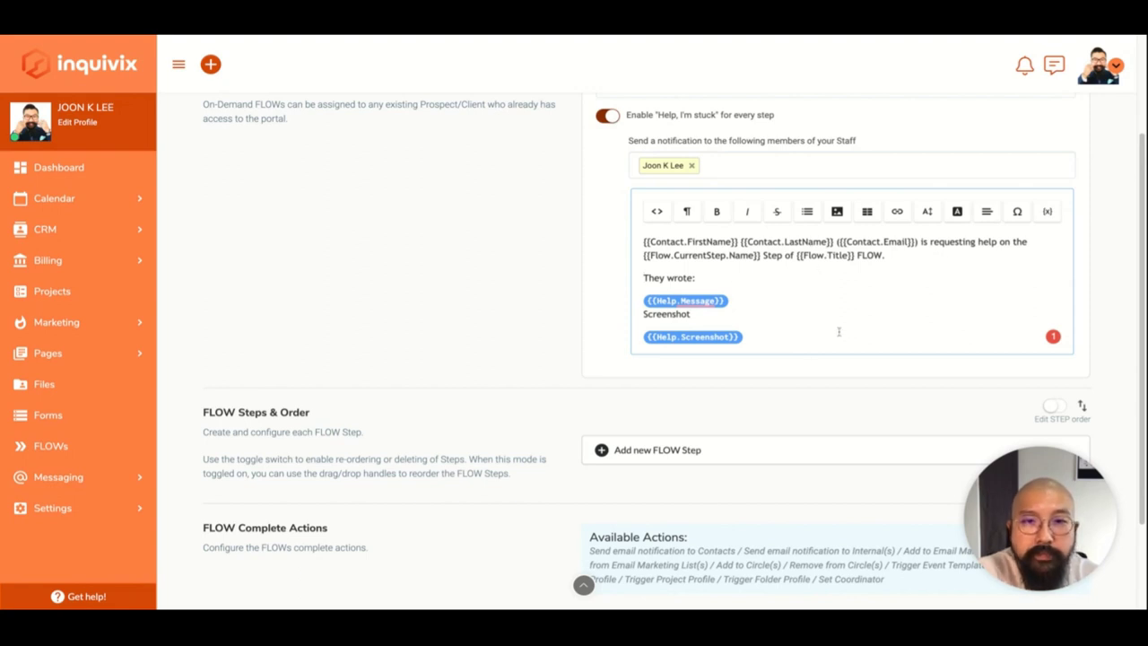
{"action": "scroll", "coordinate": [505, 359], "scroll_direction": "up", "scroll_amount": 1}
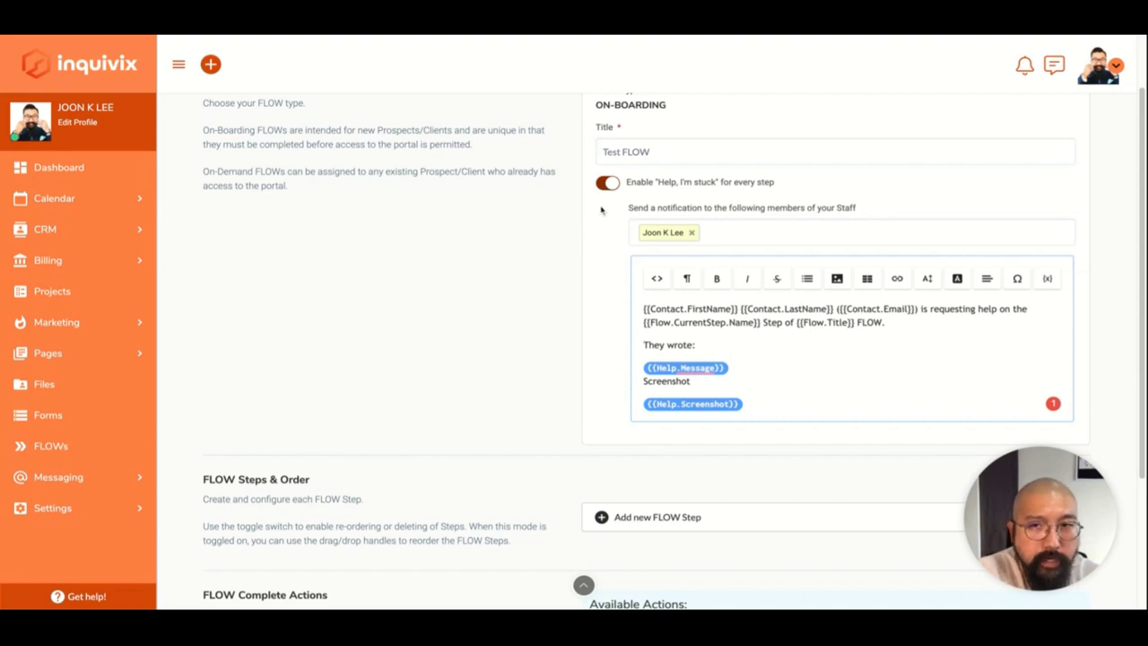
{"action": "scroll", "coordinate": [600, 213], "scroll_direction": "down", "scroll_amount": 2}
{"action": "scroll", "coordinate": [601, 209], "scroll_direction": "down", "scroll_amount": 3}
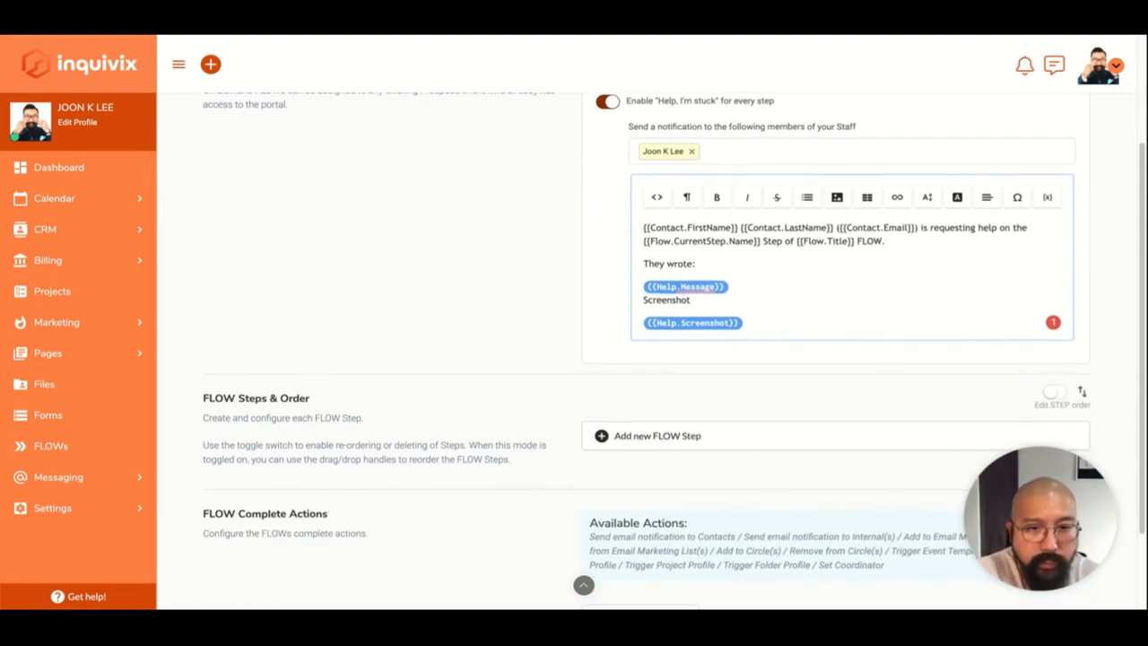
Add a Plain Text step labelled Welcome with the title "Thanks for joining.".
{"action": "left_click", "coordinate": [749, 331]}
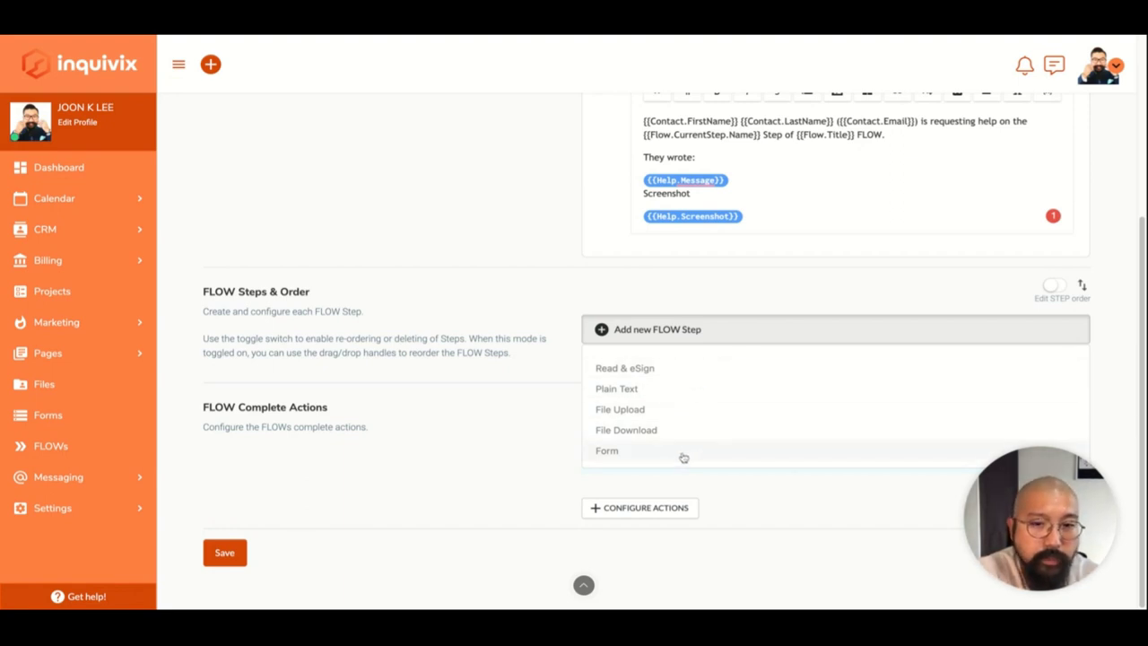
{"action": "left_click", "coordinate": [676, 399]}
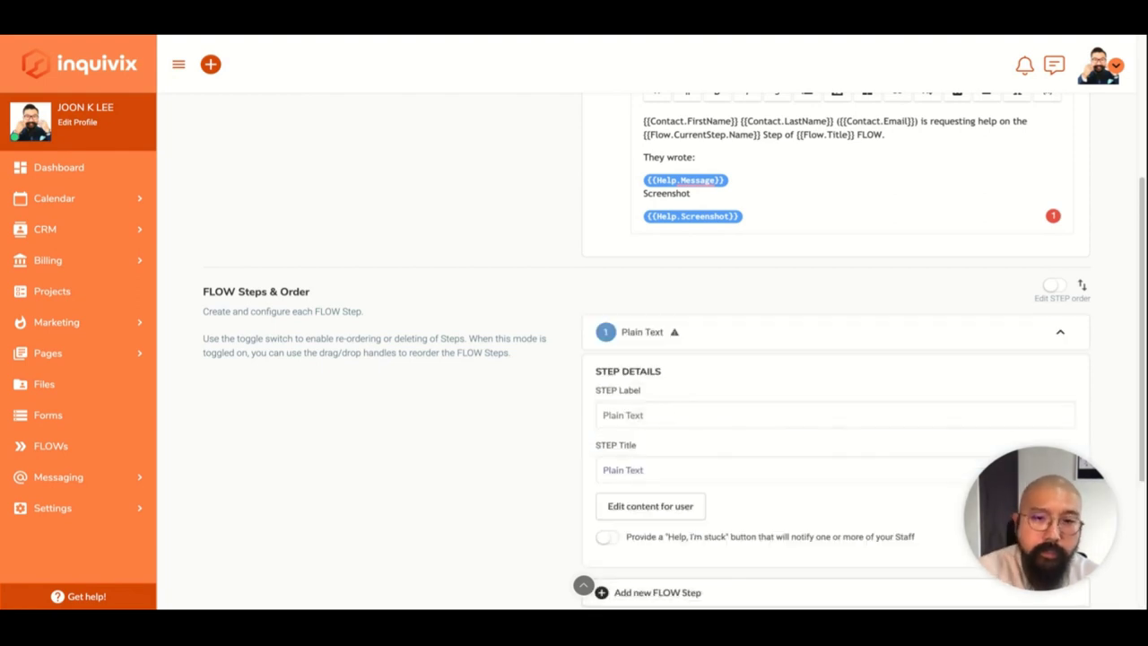
{"action": "scroll", "coordinate": [679, 438], "scroll_direction": "down", "scroll_amount": 1}
{"action": "double_click", "coordinate": [687, 380]}
{"action": "key", "text": "ctrl+a"}
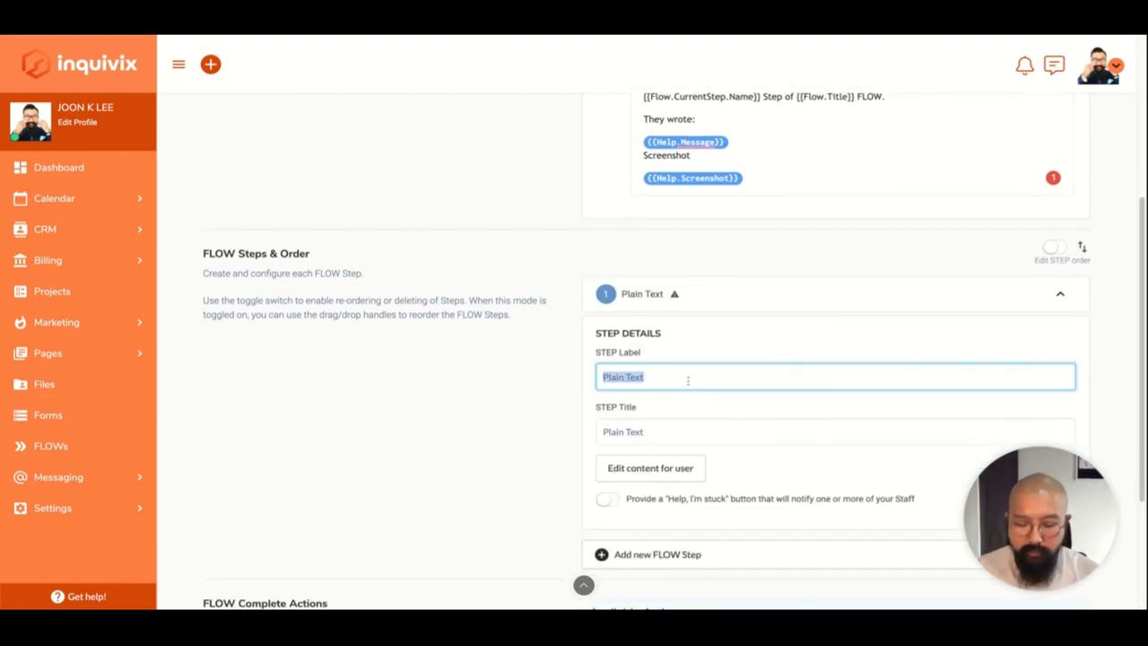
{"action": "type", "text": "Welcome"}
{"action": "key", "text": "Tab"}
{"action": "left_click", "coordinate": [644, 431]}
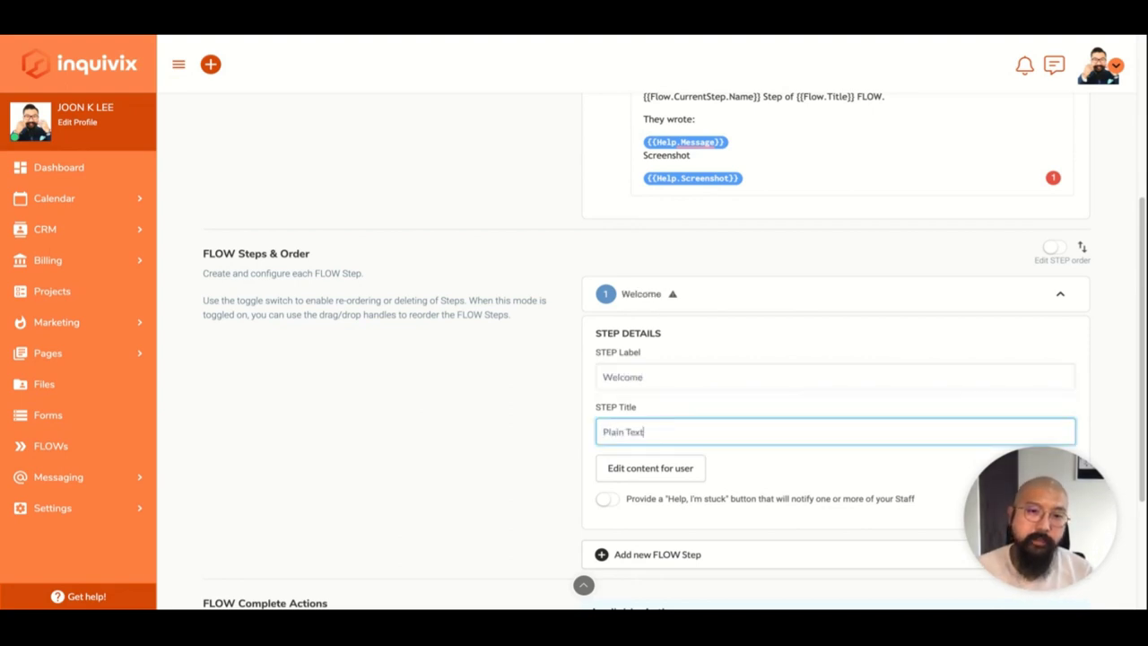
{"action": "key", "text": "ctrl+a"}
{"action": "type", "text": "Thanks for j"}
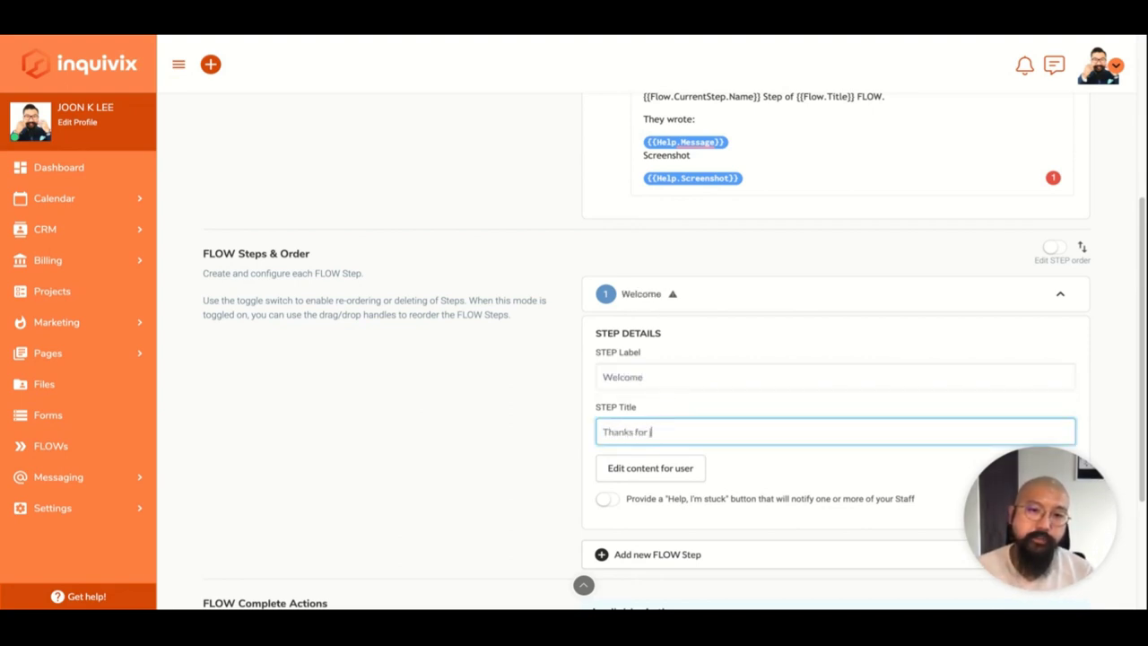
{"action": "type", "text": "oining."}
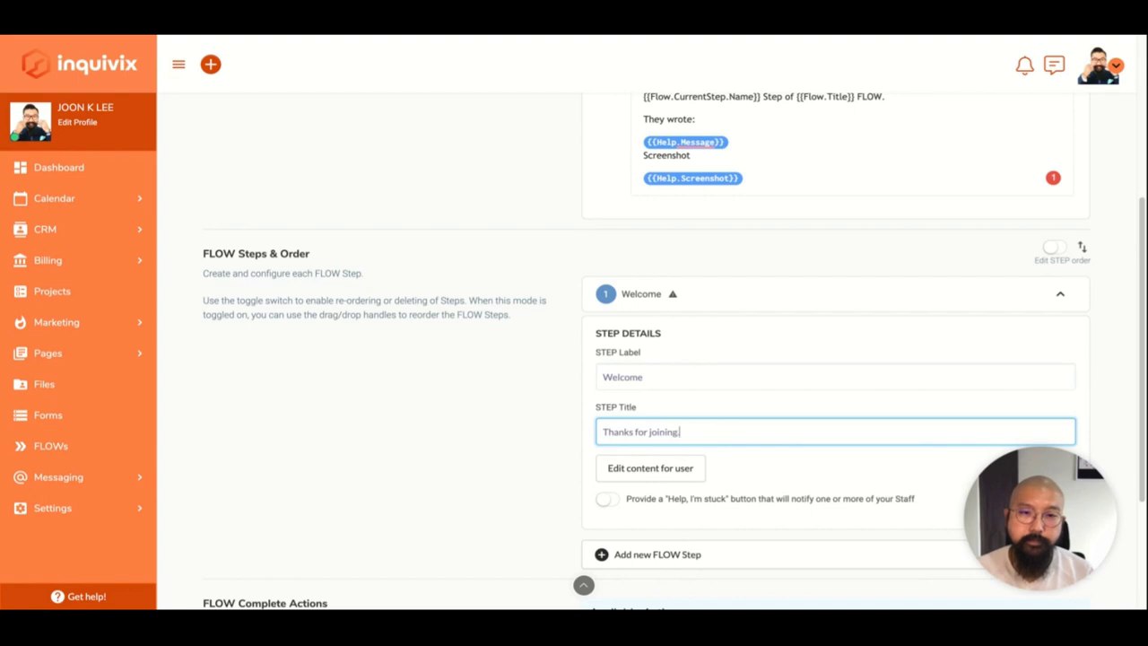
Turn on help for the step and save content: smileys plus "PLEASE SIGN THE CONTRACT IN THE NEXT STEP.".
{"action": "scroll", "coordinate": [547, 411], "scroll_direction": "down", "scroll_amount": 1}
{"action": "left_click", "coordinate": [606, 412]}
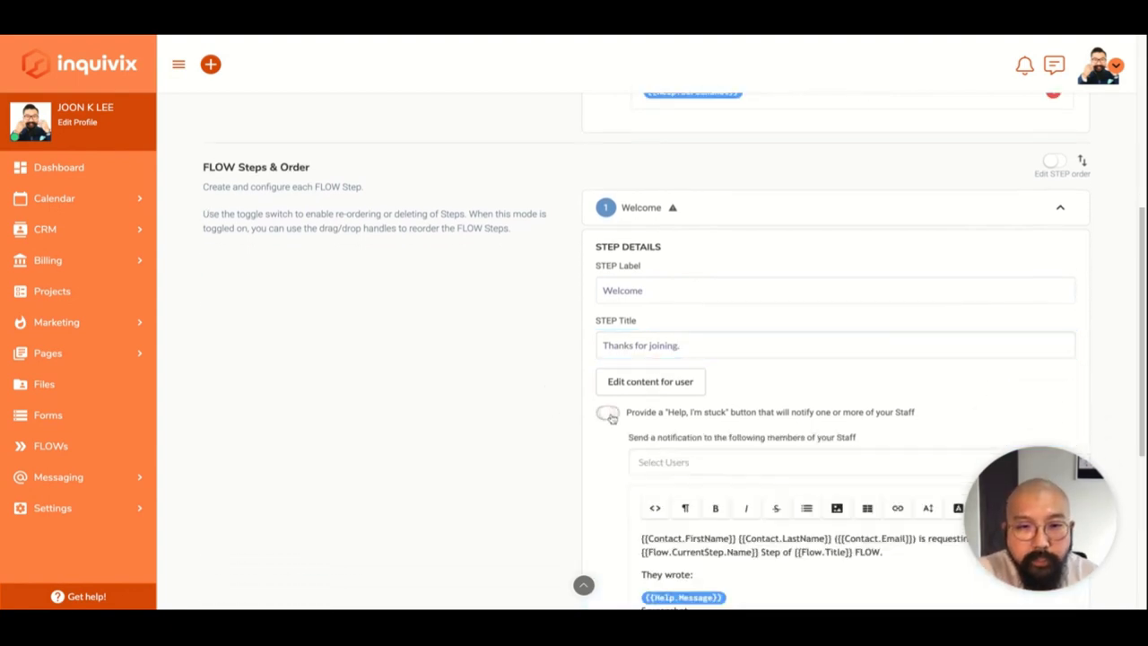
{"action": "scroll", "coordinate": [503, 463], "scroll_direction": "down", "scroll_amount": 2}
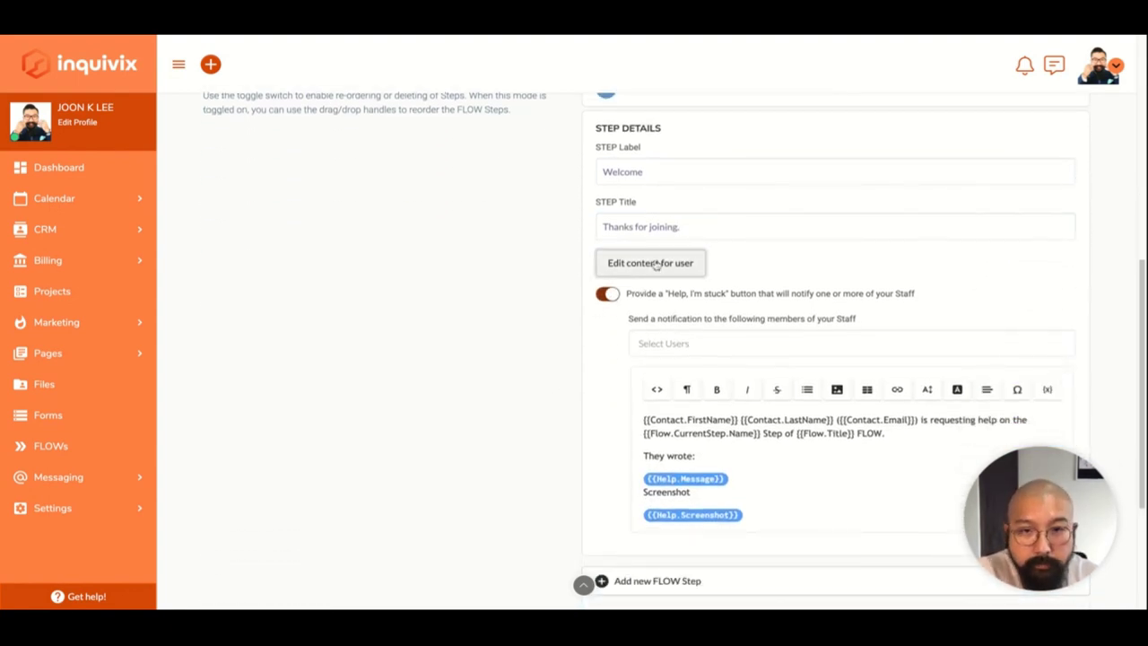
{"action": "left_click", "coordinate": [652, 264]}
{"action": "left_click", "coordinate": [681, 172]}
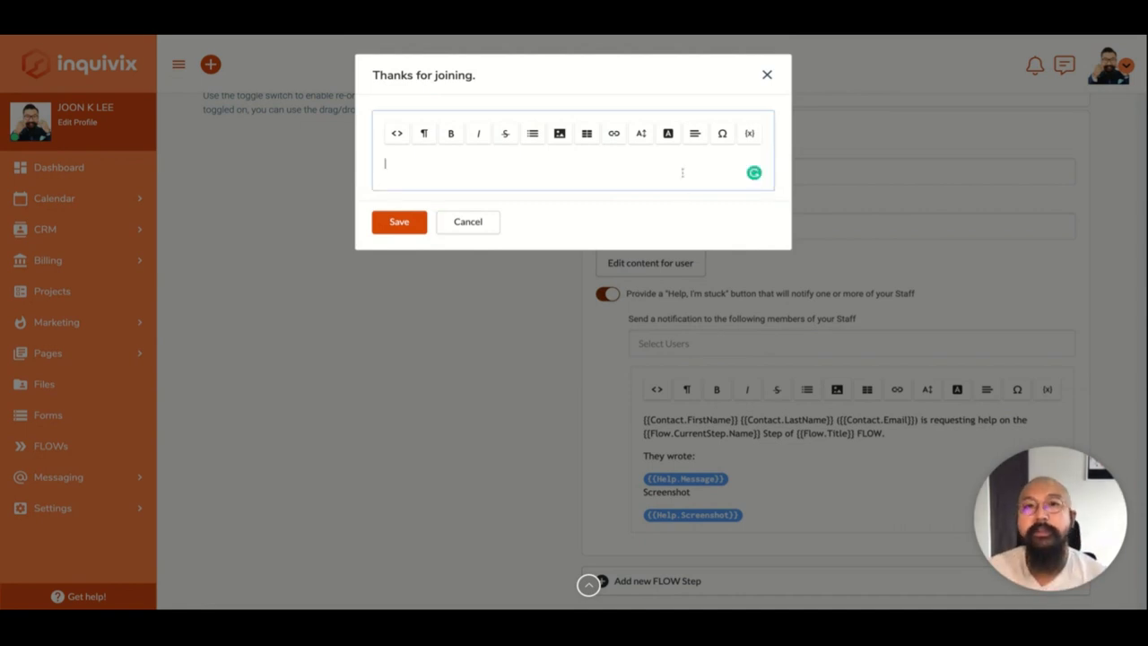
{"action": "type", "text": ":"}
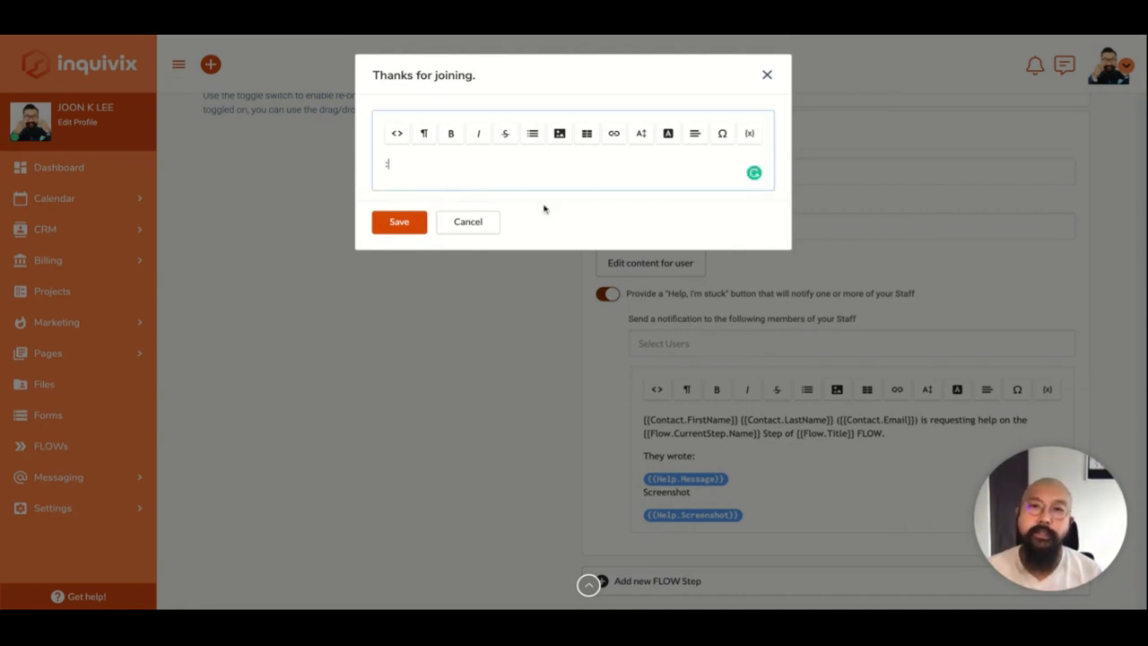
{"action": "type", "text": ") :) :) :) :)"}
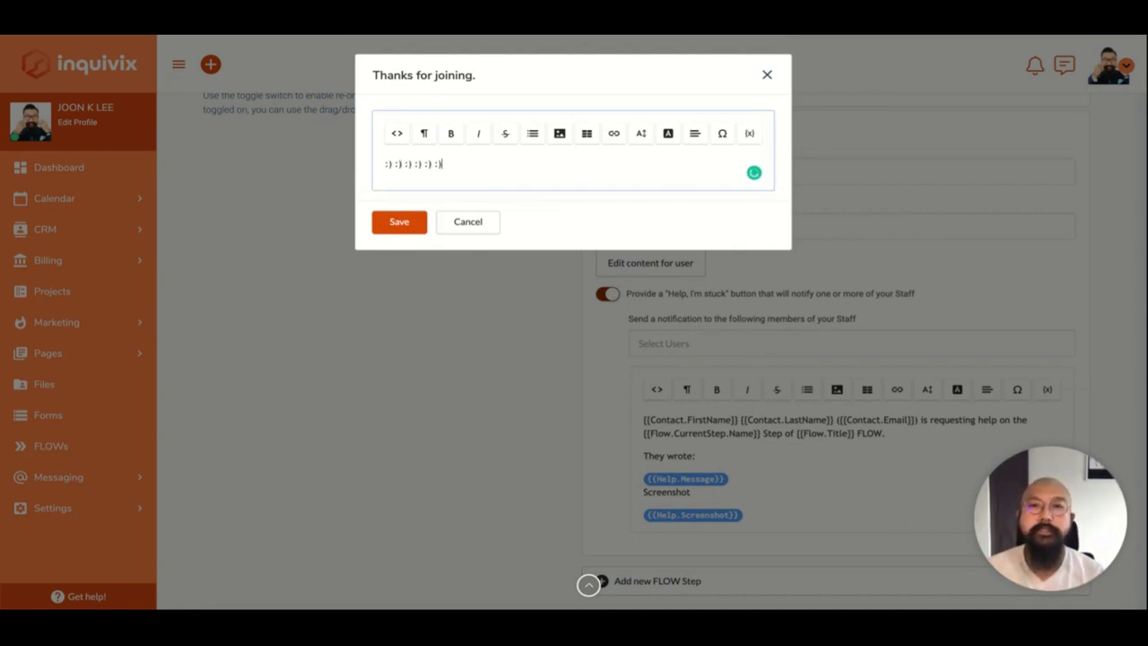
{"action": "key", "text": "Return"}
{"action": "type", "text": "PLEASE"}
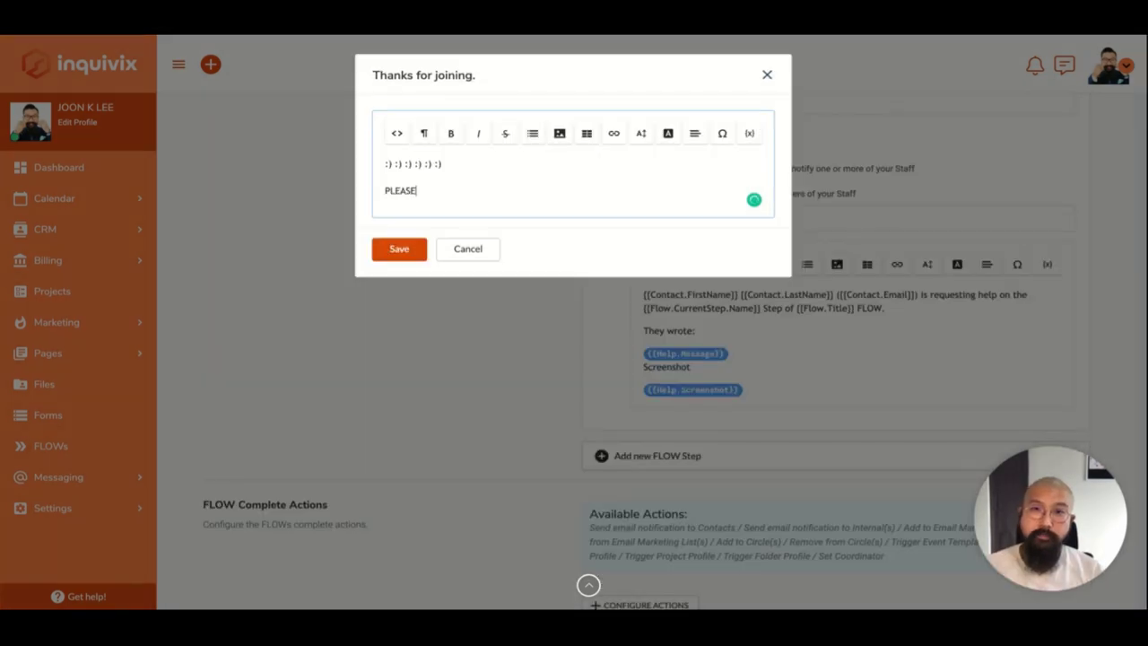
{"action": "type", "text": " SIGN THE CONTRAC"}
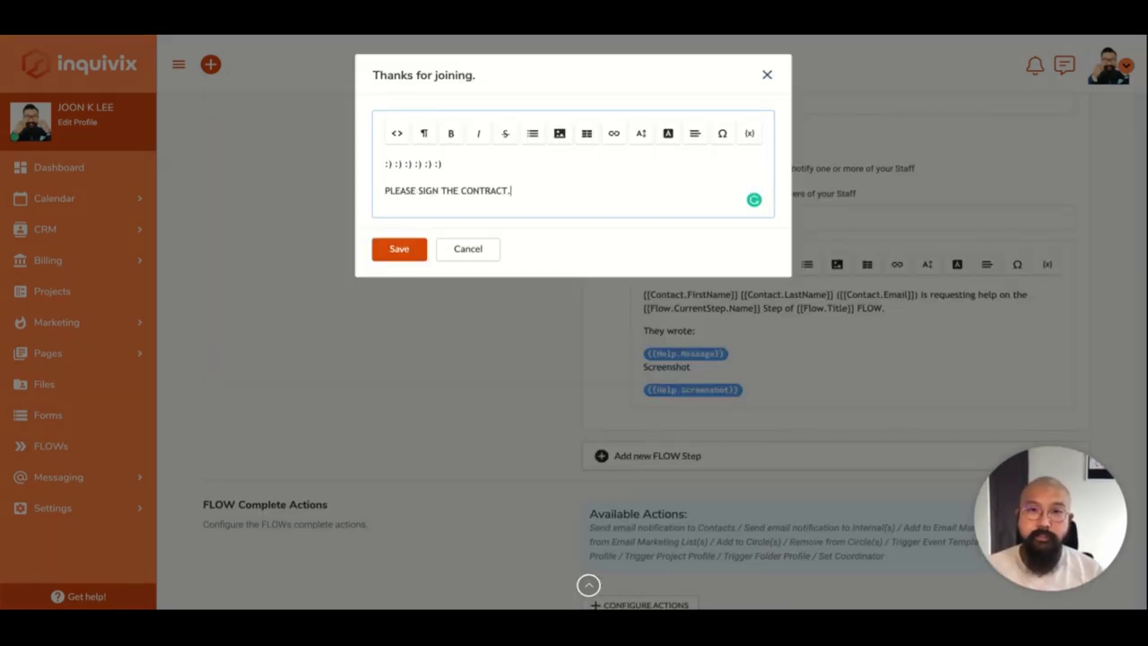
{"action": "type", "text": "T IN THE NEX ST"}
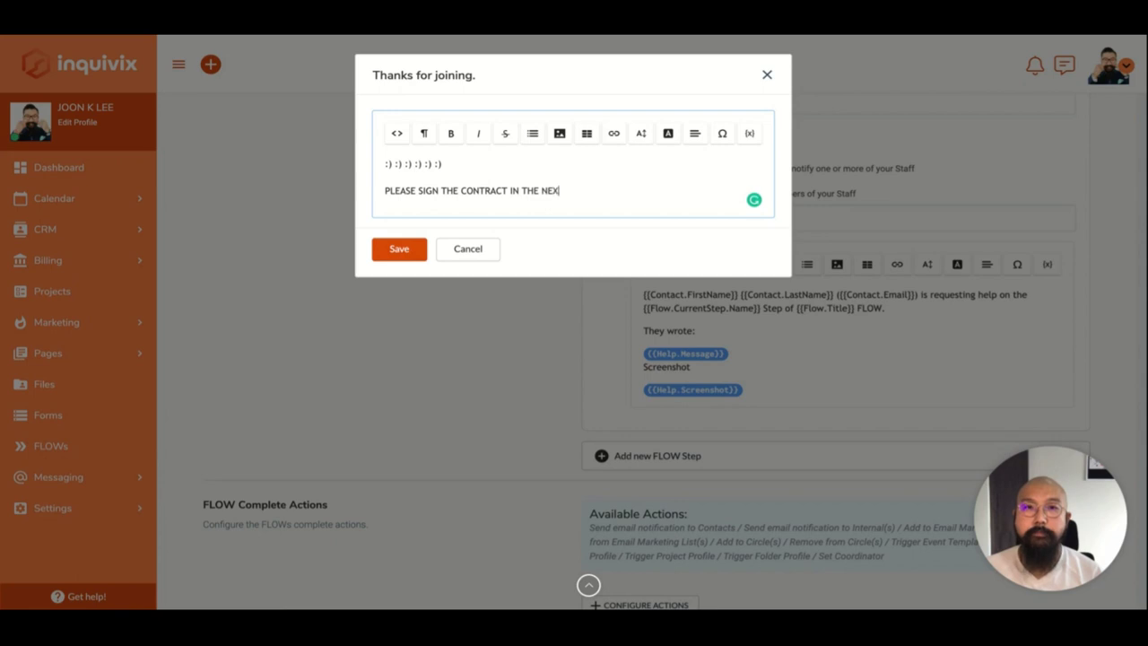
{"action": "key", "text": "BackSpace"}
{"action": "key", "text": "BackSpace"}
{"action": "key", "text": "BackSpace"}
{"action": "type", "text": "T STEP."}
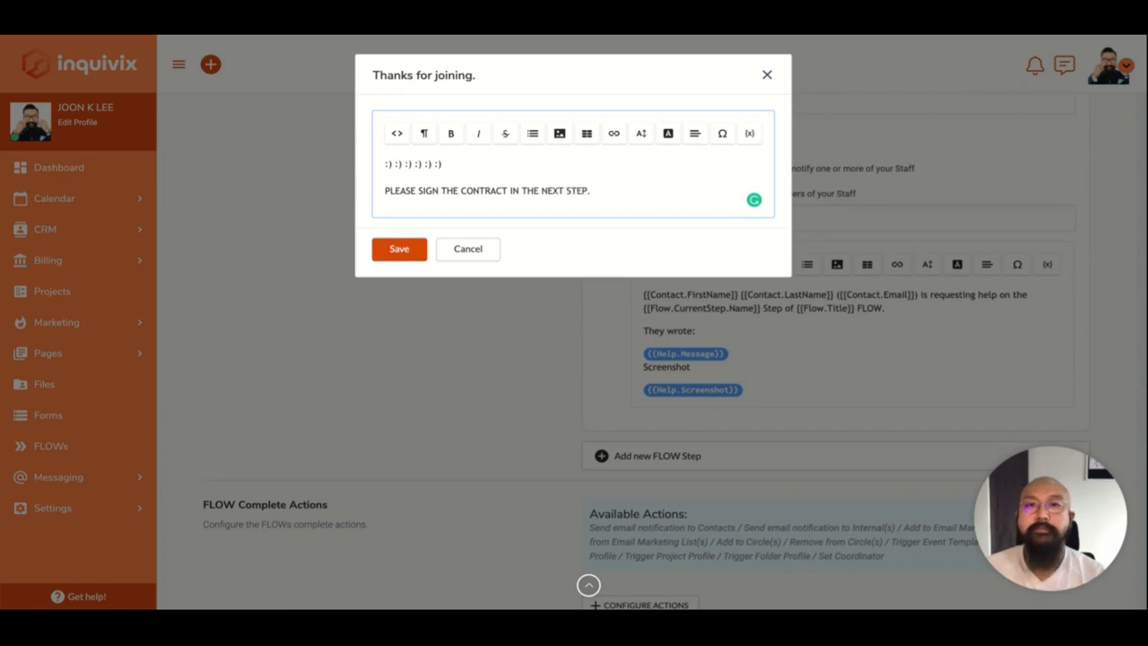
{"action": "left_click", "coordinate": [416, 247]}
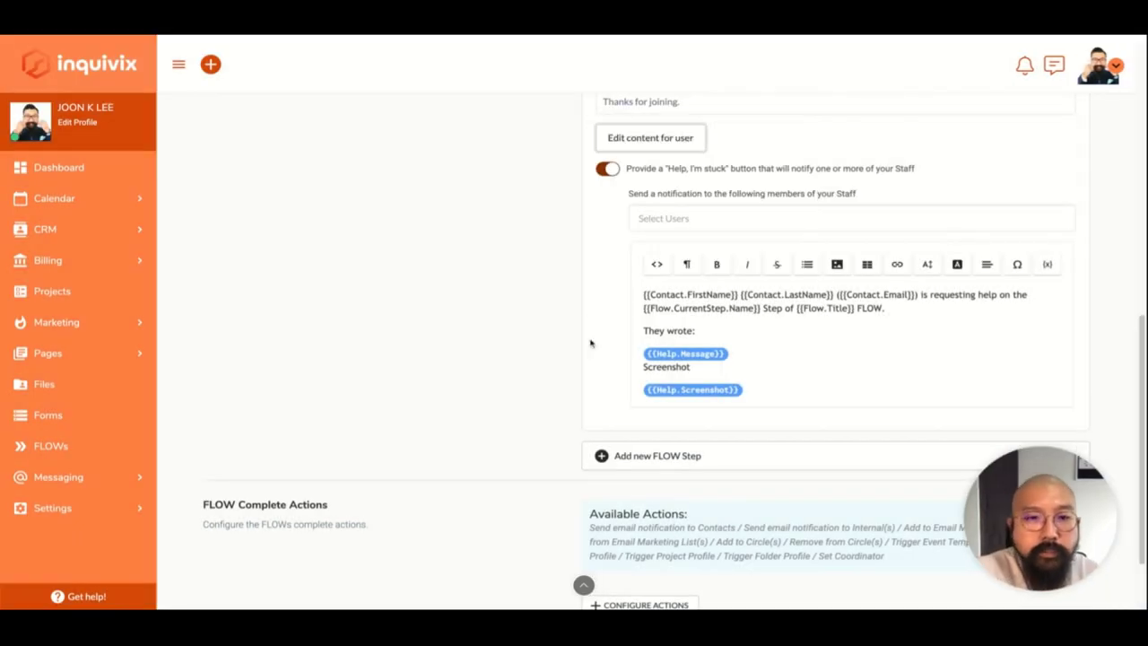
{"action": "scroll", "coordinate": [590, 343], "scroll_direction": "down", "scroll_amount": 2}
Add a Read & eSign step as step 2, then open Configure Actions for step 1.
{"action": "left_click", "coordinate": [662, 361]}
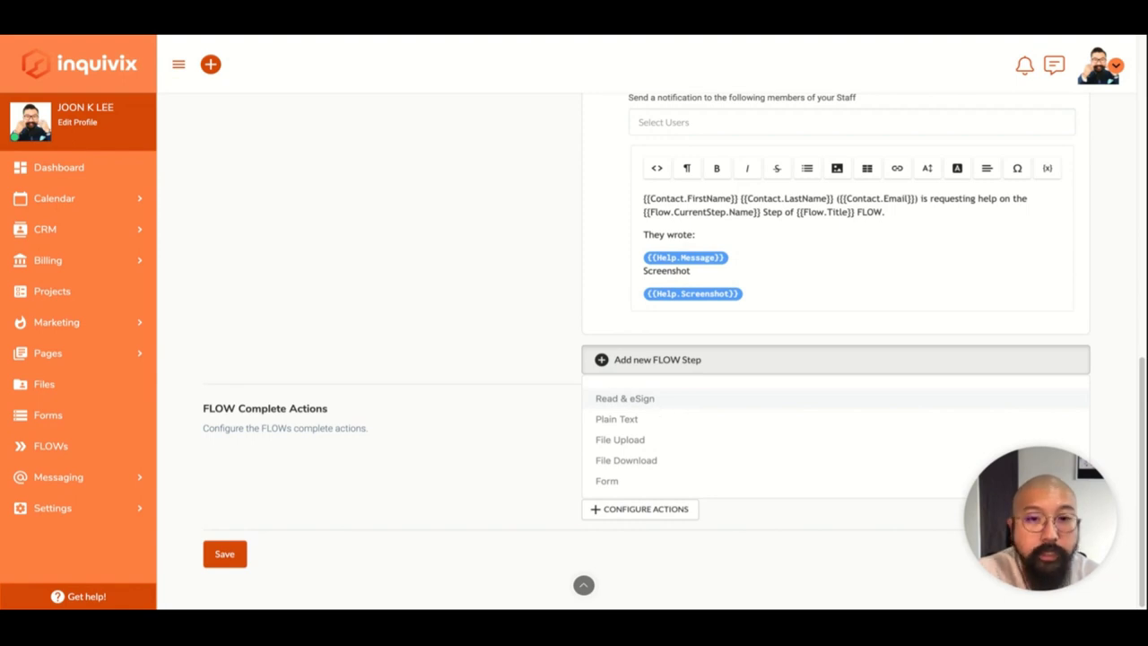
{"action": "left_click", "coordinate": [669, 403]}
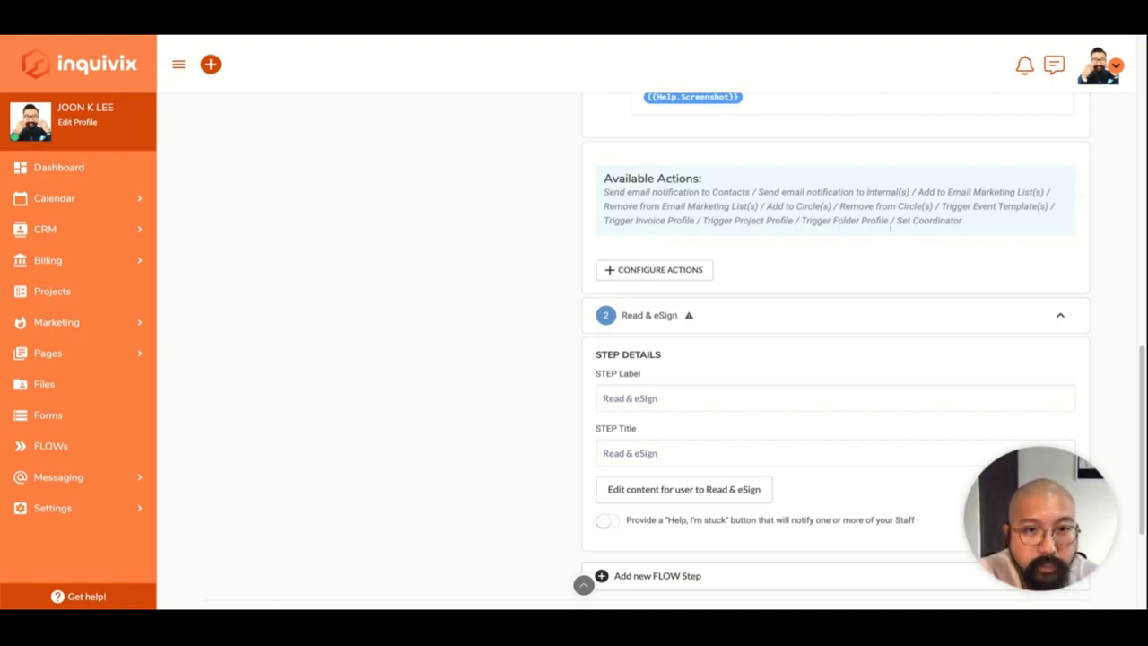
{"action": "left_click", "coordinate": [641, 270]}
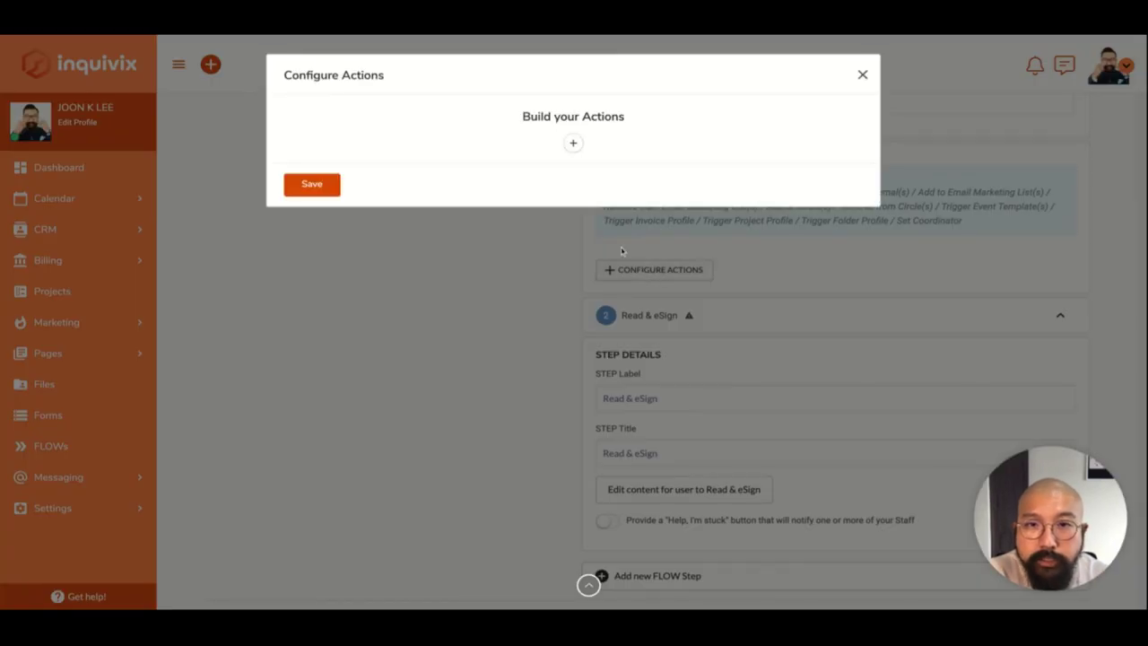
Start an email notification action, then abandon it by closing the builder unsaved.
{"action": "left_click", "coordinate": [573, 142]}
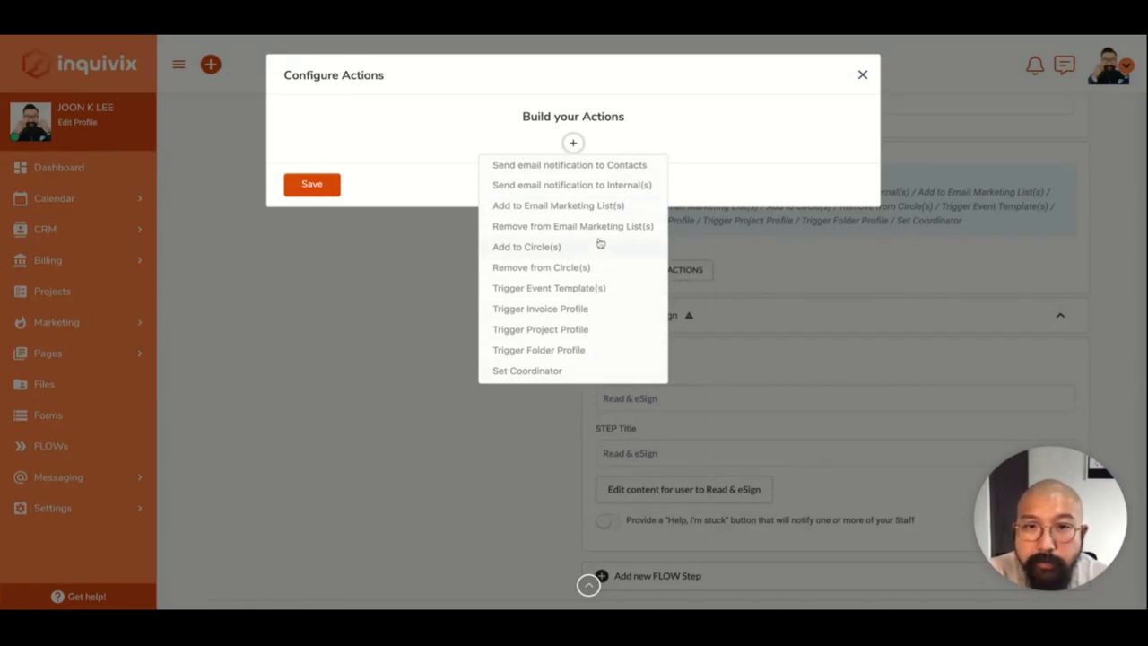
{"action": "left_click", "coordinate": [617, 167]}
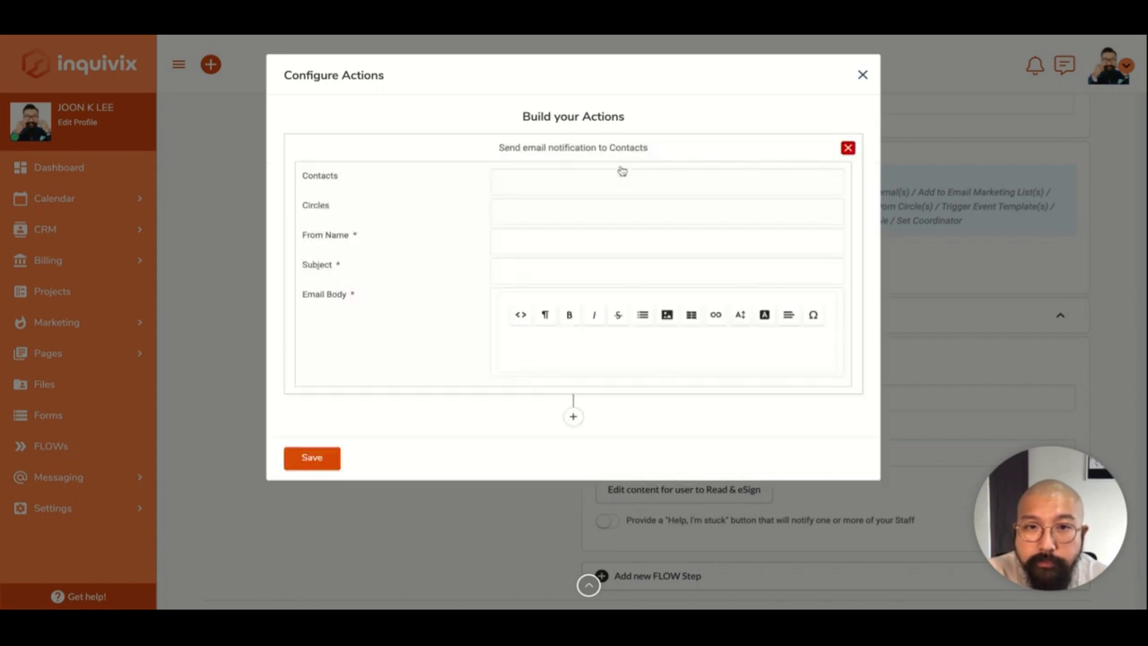
{"action": "left_click", "coordinate": [588, 181]}
{"action": "left_click", "coordinate": [557, 357]}
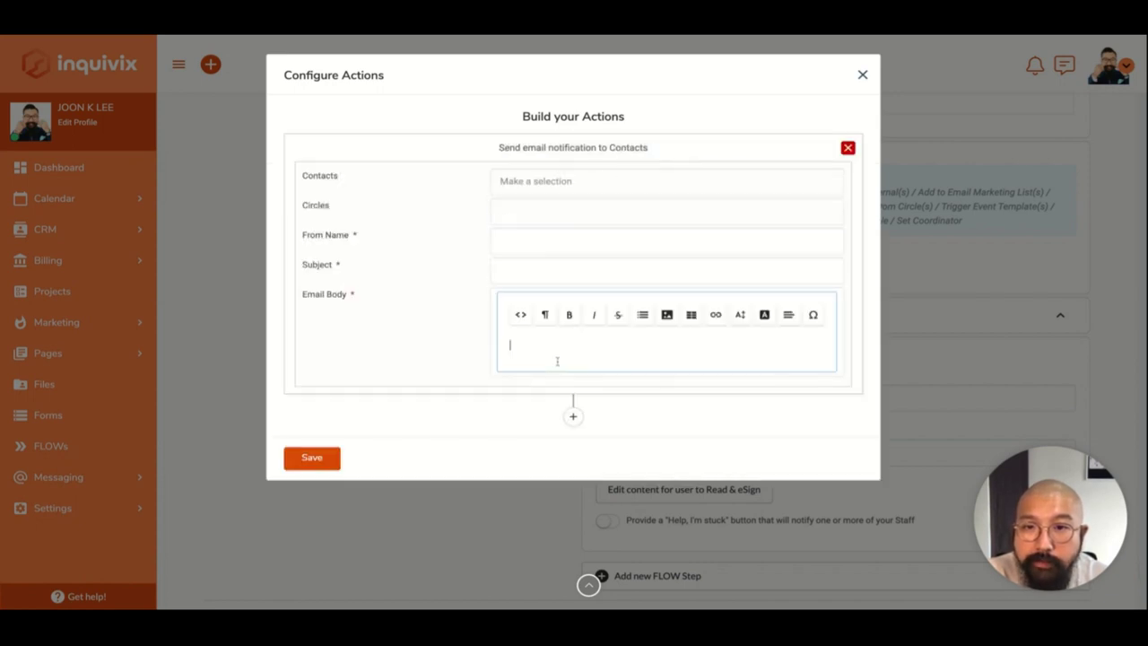
{"action": "left_click", "coordinate": [328, 465]}
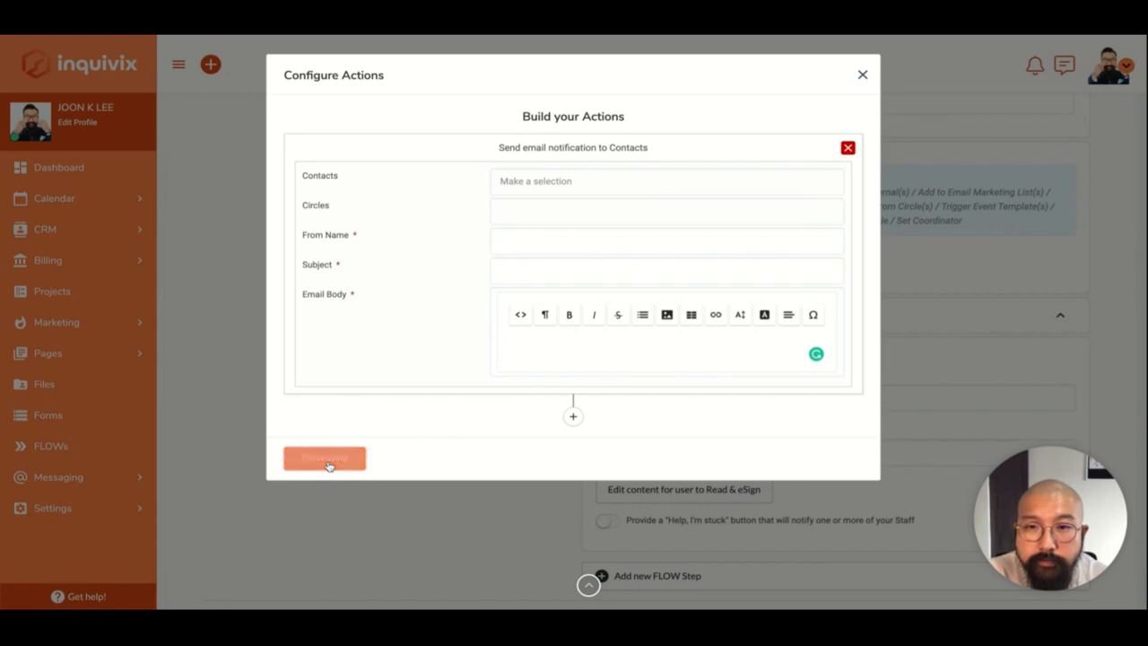
{"action": "left_click", "coordinate": [862, 74]}
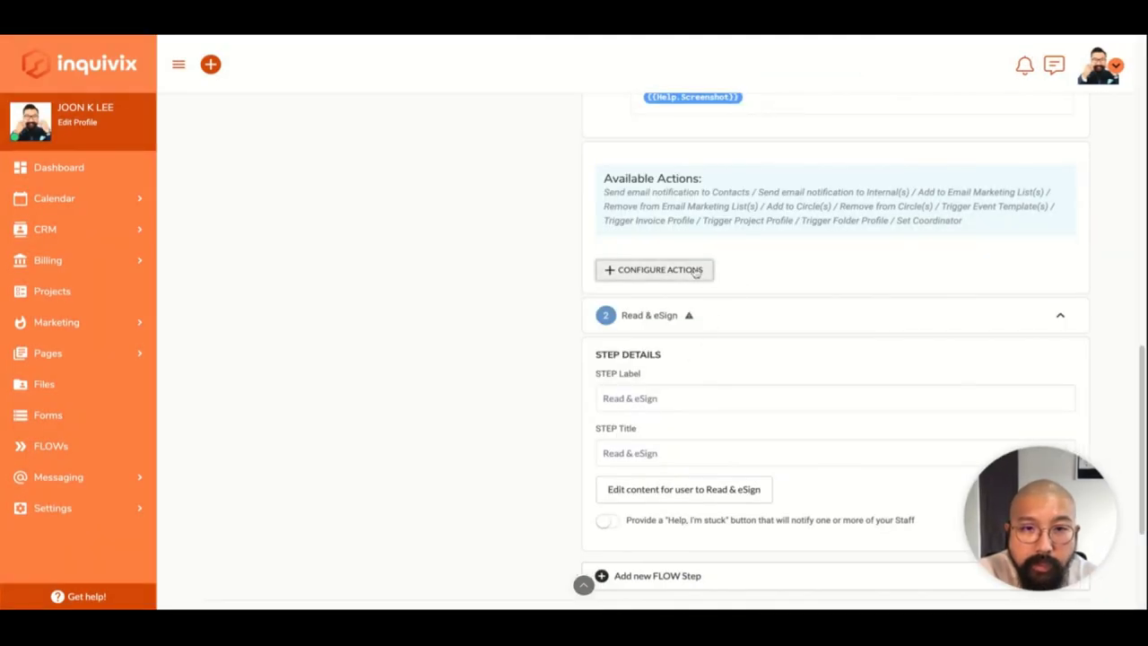
Add a Send email notification to Contacts action for a client contact and the Efficient Conversions circle.
{"action": "left_click", "coordinate": [696, 270]}
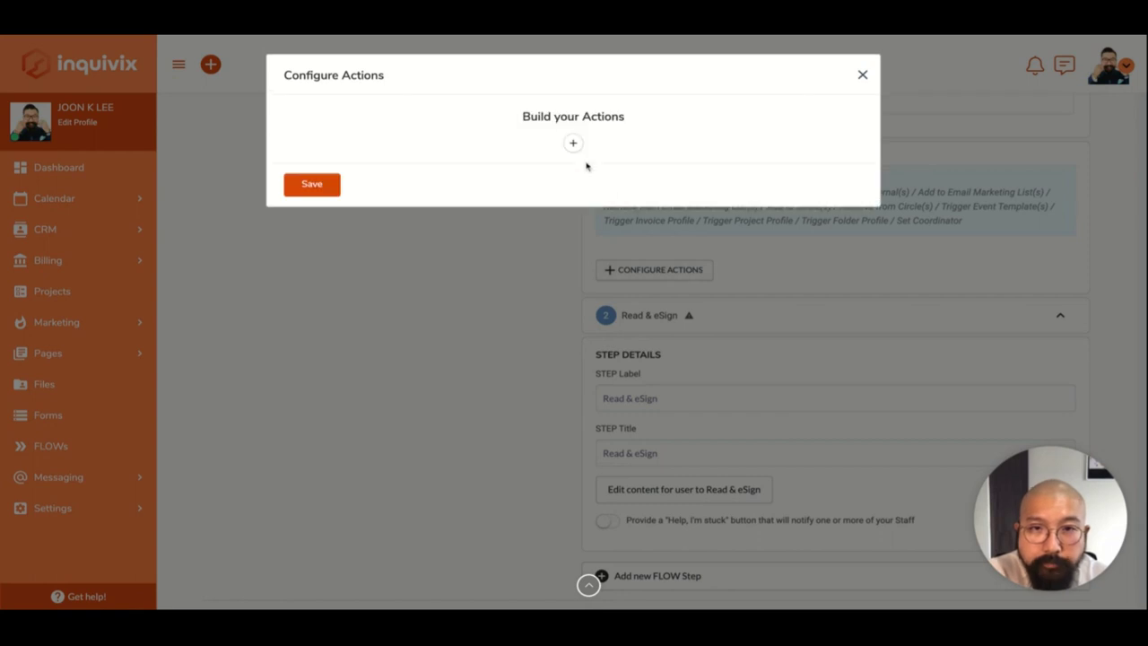
{"action": "left_click", "coordinate": [574, 142]}
{"action": "left_click", "coordinate": [566, 164]}
{"action": "left_click", "coordinate": [552, 170]}
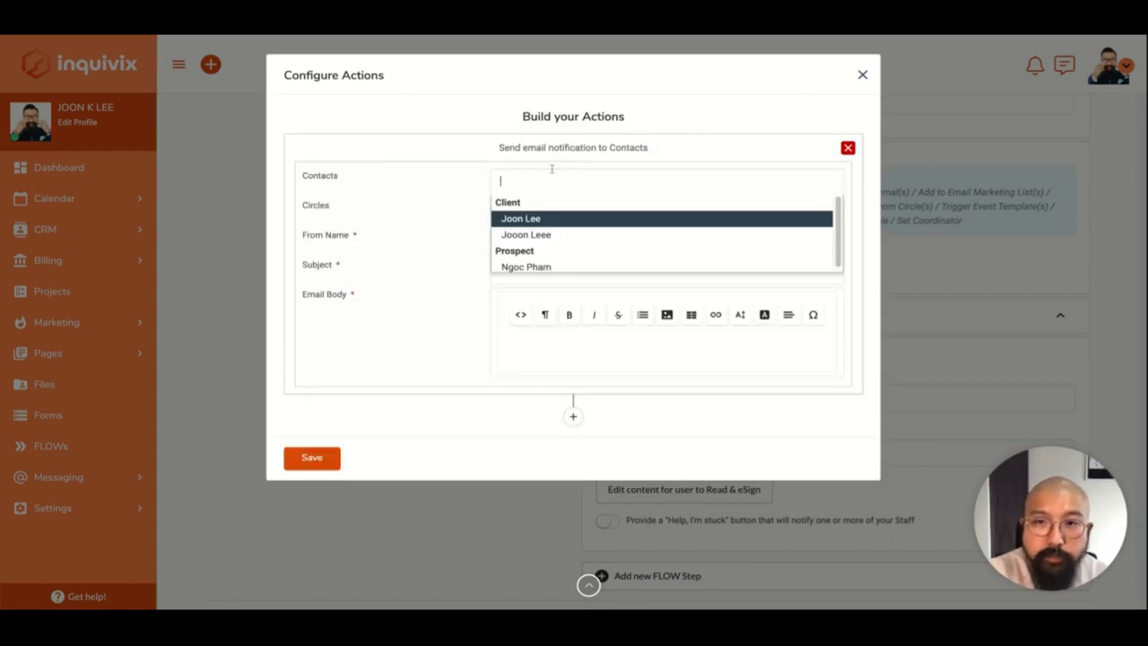
{"action": "left_click", "coordinate": [536, 222]}
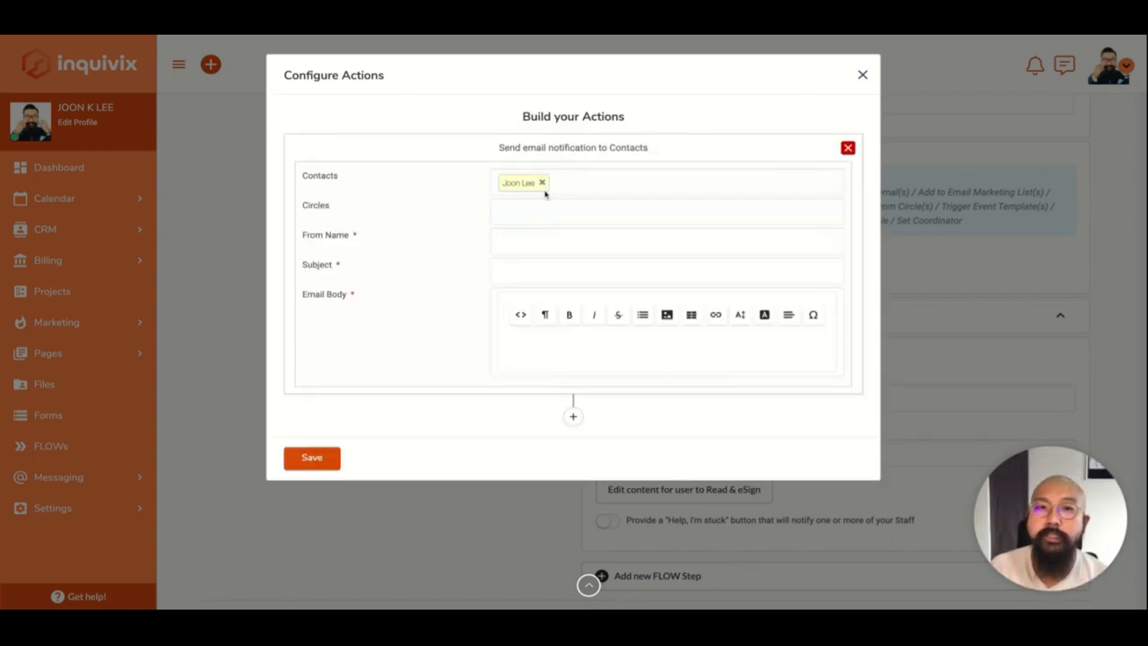
{"action": "left_click", "coordinate": [542, 183]}
{"action": "left_click", "coordinate": [543, 184]}
{"action": "left_click", "coordinate": [536, 222]}
{"action": "left_click", "coordinate": [538, 212]}
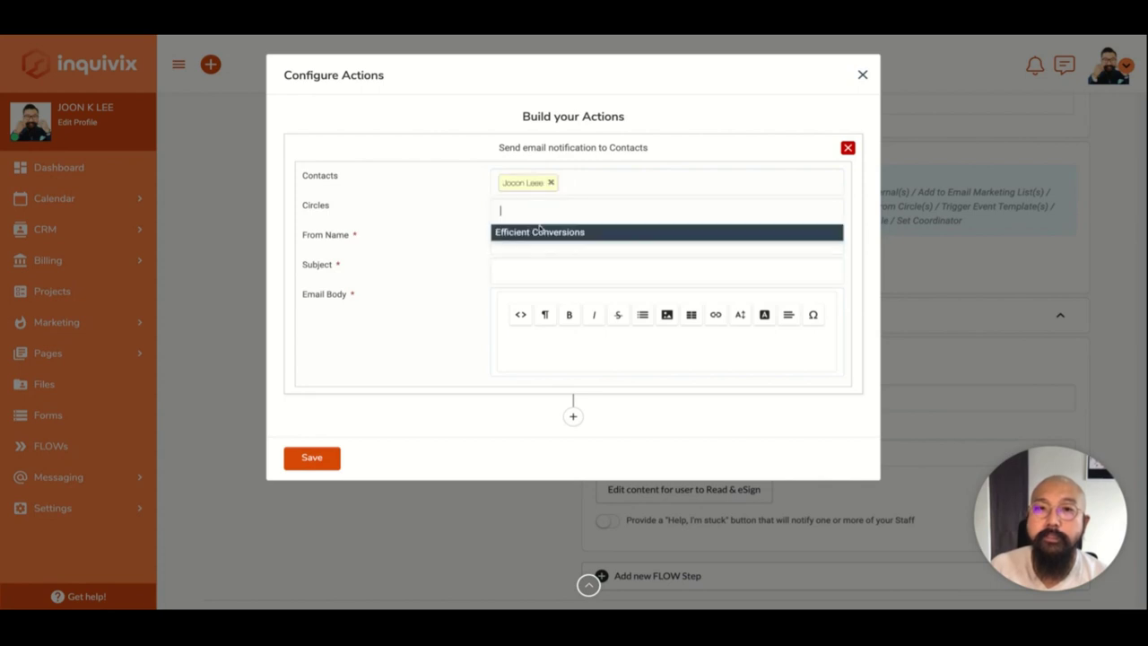
{"action": "left_click", "coordinate": [551, 225]}
Set sender name JOON, subject SIGN MY CONTRACT, body "SIGN IT PLEASE!" and save the action.
{"action": "left_click", "coordinate": [551, 247]}
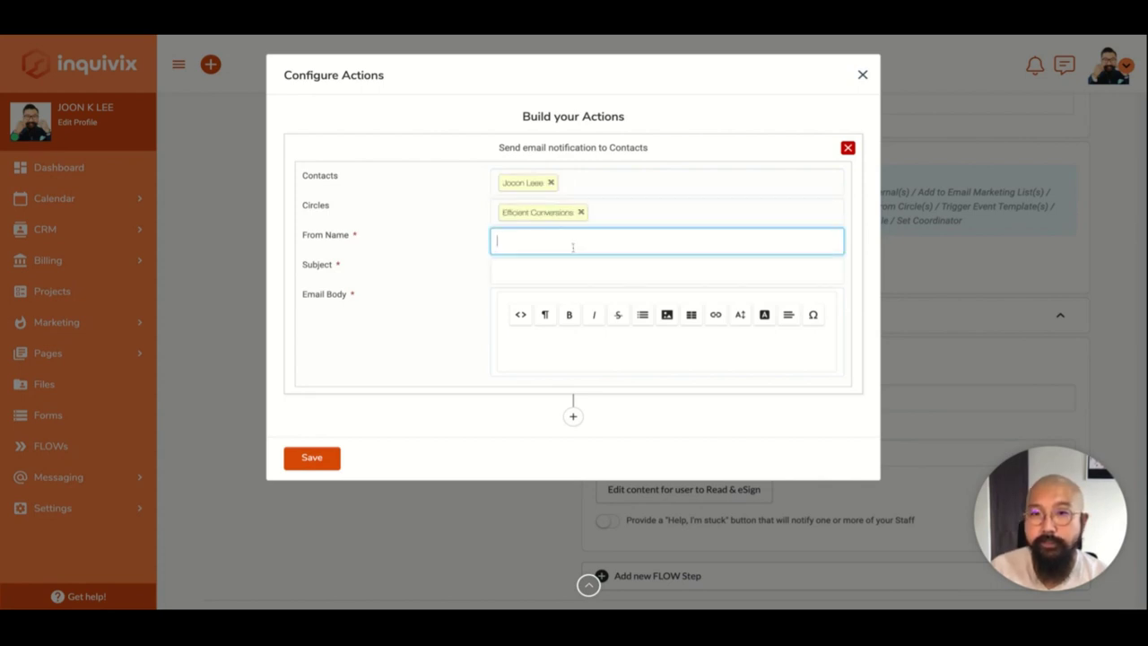
{"action": "type", "text": "JOON"}
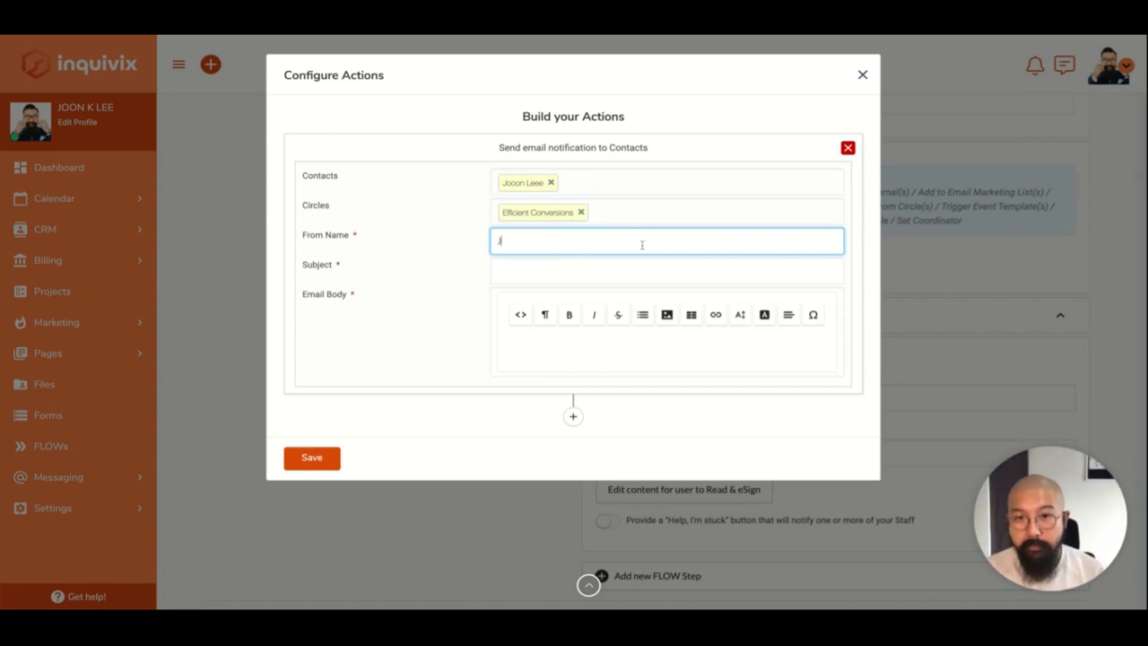
{"action": "key", "text": "Tab"}
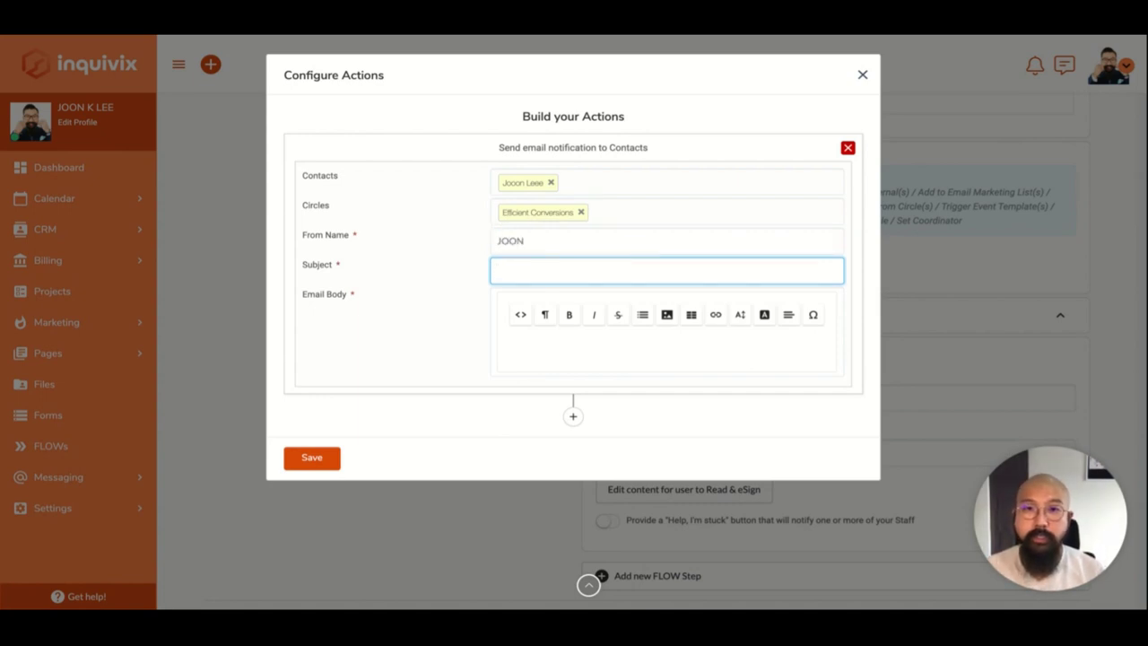
{"action": "type", "text": "S"}
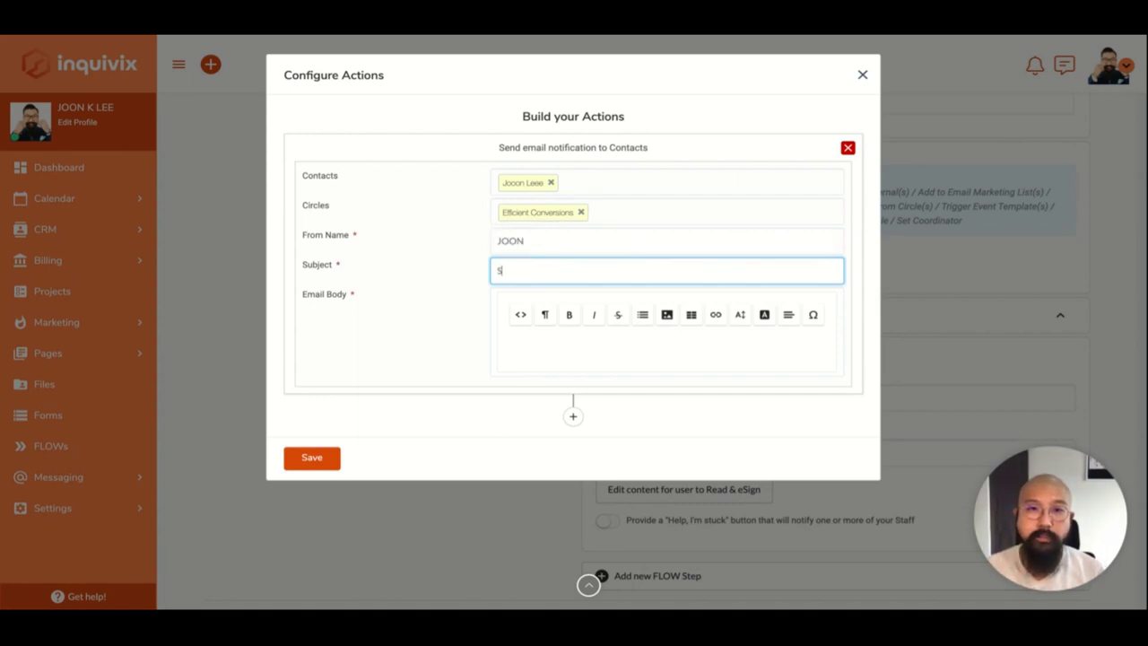
{"action": "type", "text": "IGN MY CONTRACT"}
{"action": "key", "text": "Tab"}
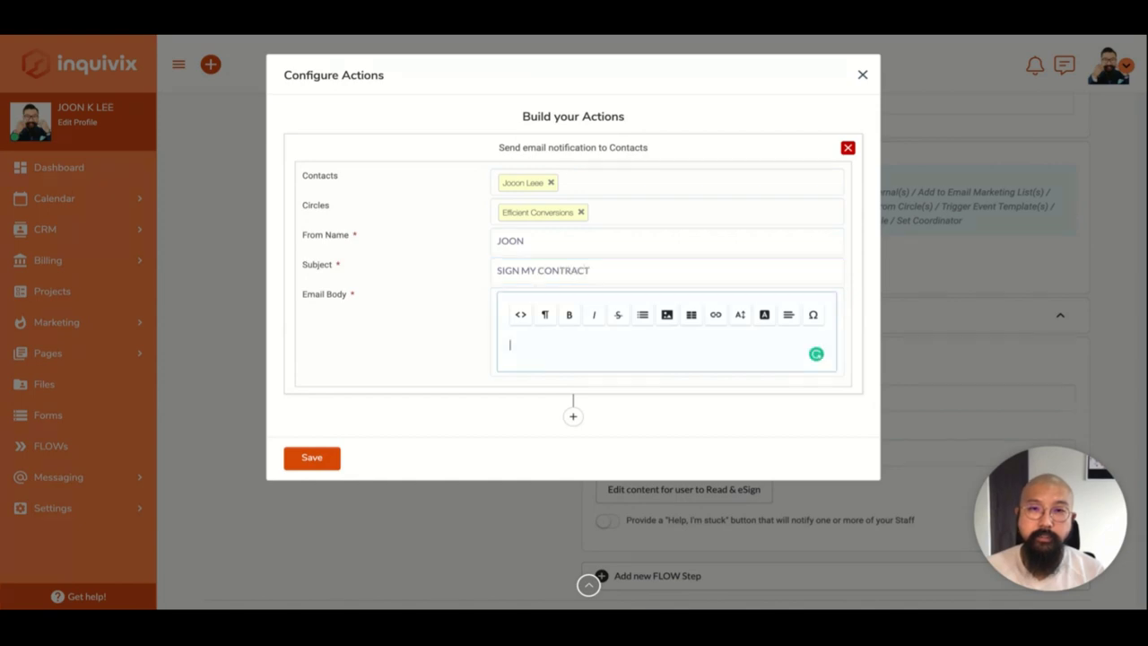
{"action": "type", "text": "SIGN IT PLEASE!"}
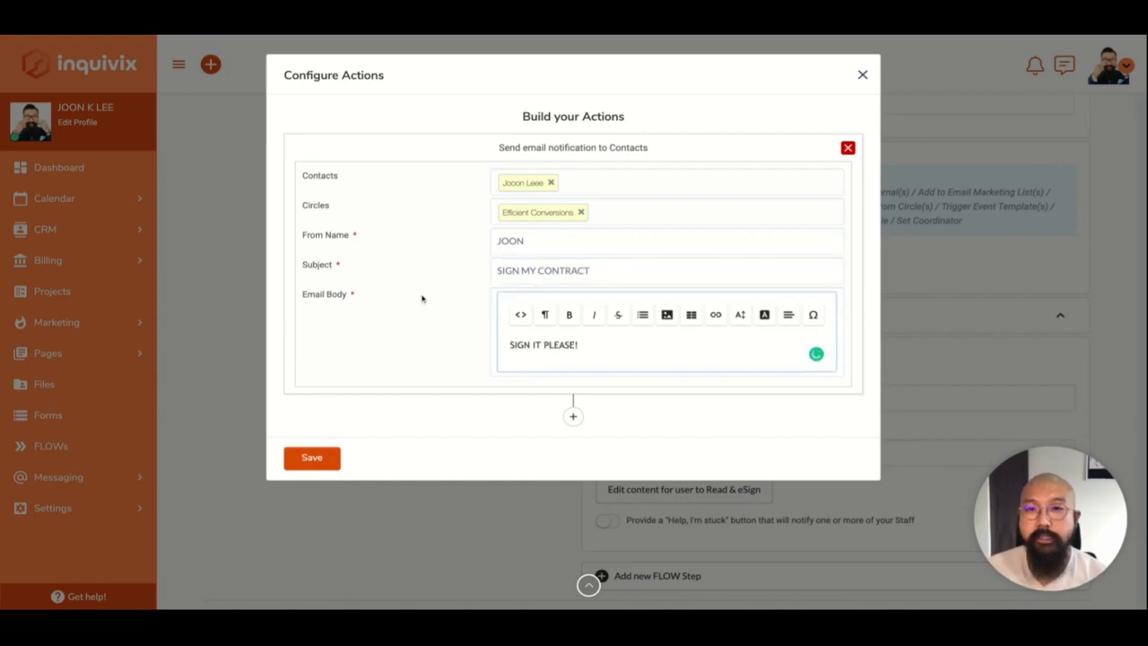
{"action": "left_click", "coordinate": [322, 463]}
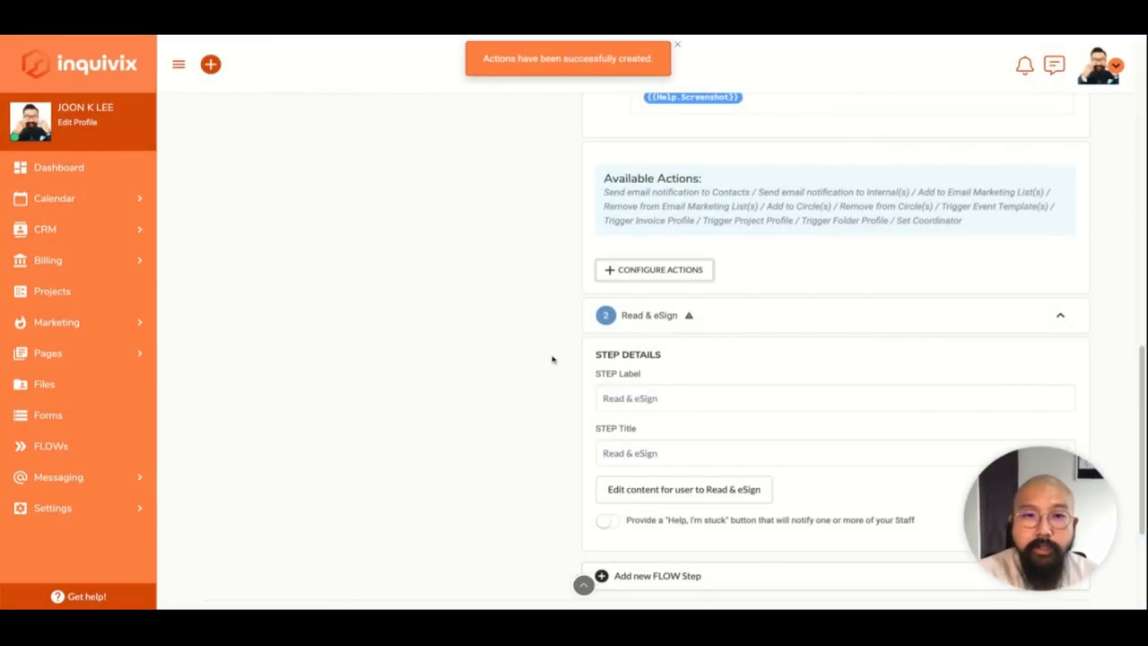
{"action": "scroll", "coordinate": [552, 358], "scroll_direction": "down", "scroll_amount": 1}
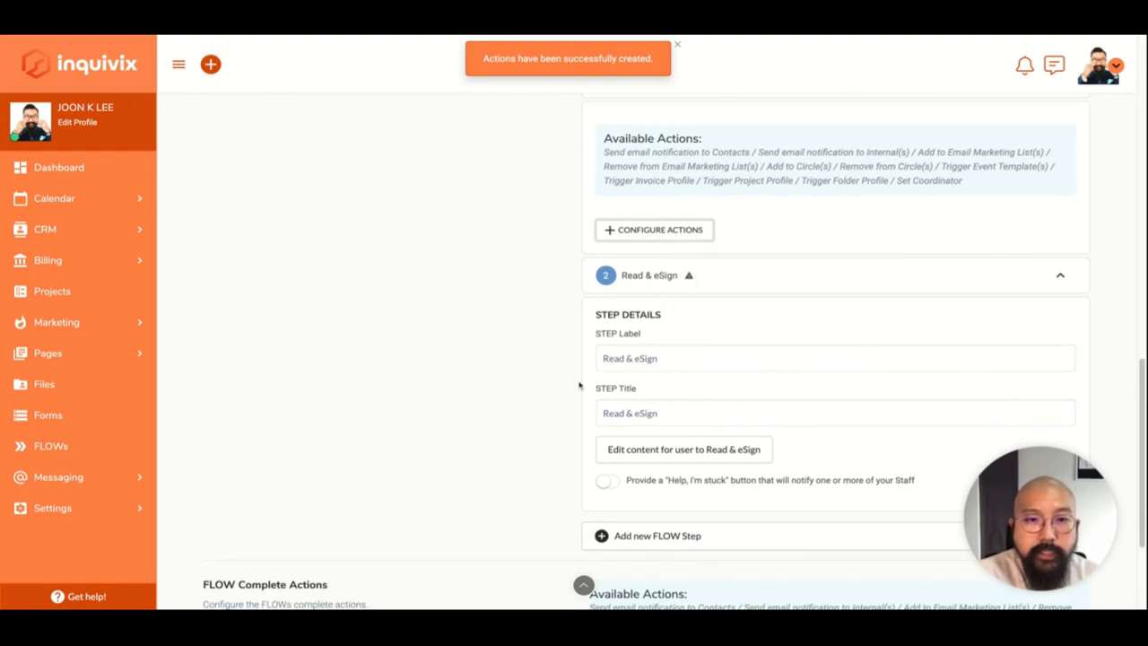
{"action": "mouse_move", "coordinate": [689, 277]}
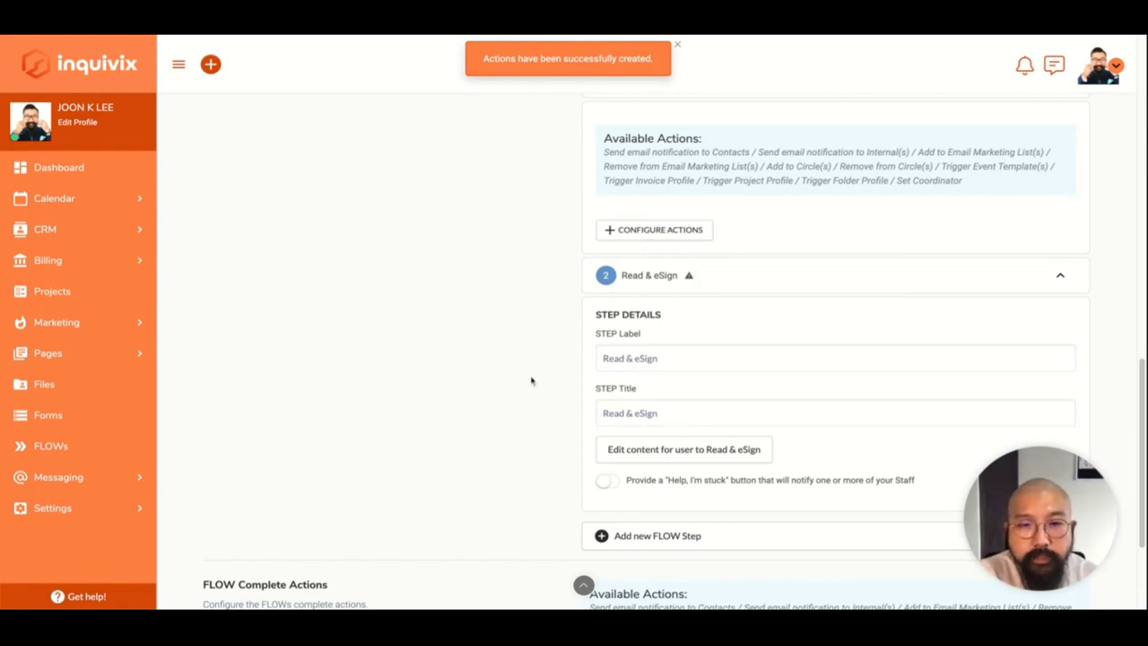
{"action": "scroll", "coordinate": [531, 381], "scroll_direction": "down", "scroll_amount": 2}
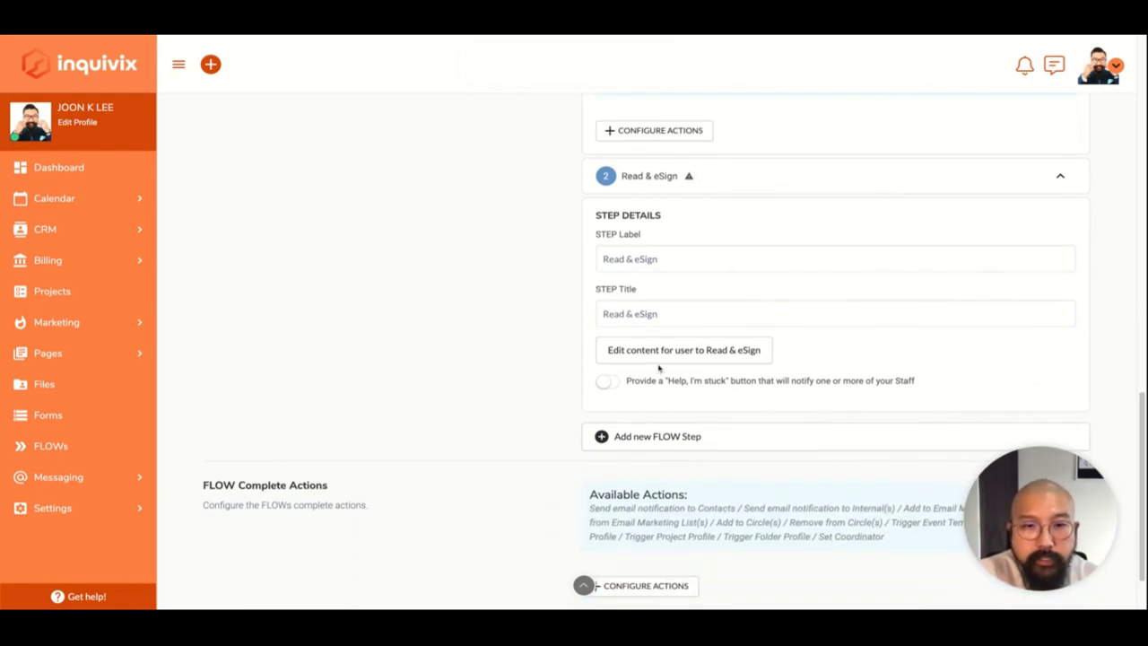
Enable "Help, I'm stuck" on the Read & eSign step and save its content text "DPOHAEL".
{"action": "left_click", "coordinate": [606, 381]}
{"action": "left_click", "coordinate": [687, 360]}
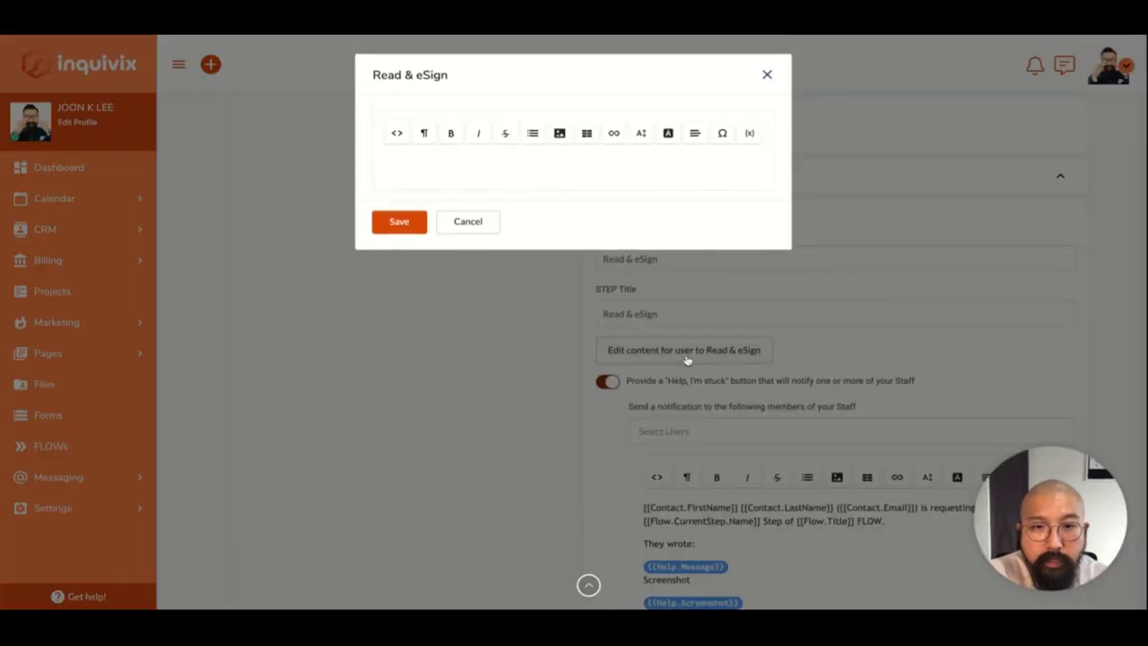
{"action": "left_click", "coordinate": [616, 163]}
{"action": "type", "text": "D"}
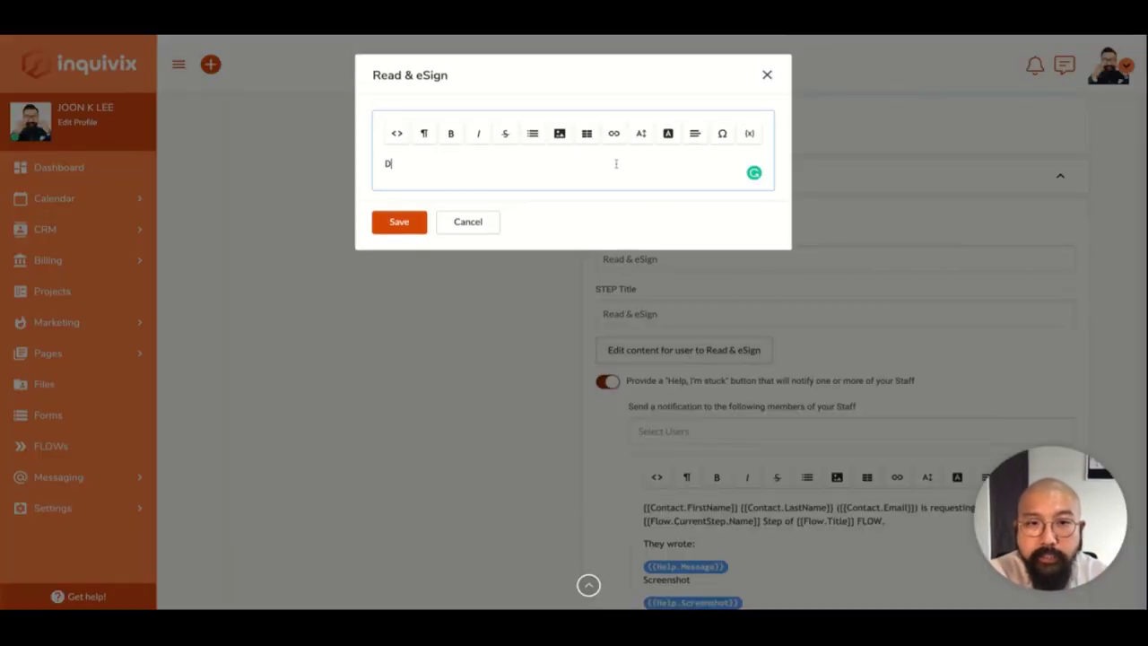
{"action": "type", "text": "POHAEL"}
{"action": "left_click", "coordinate": [399, 221]}
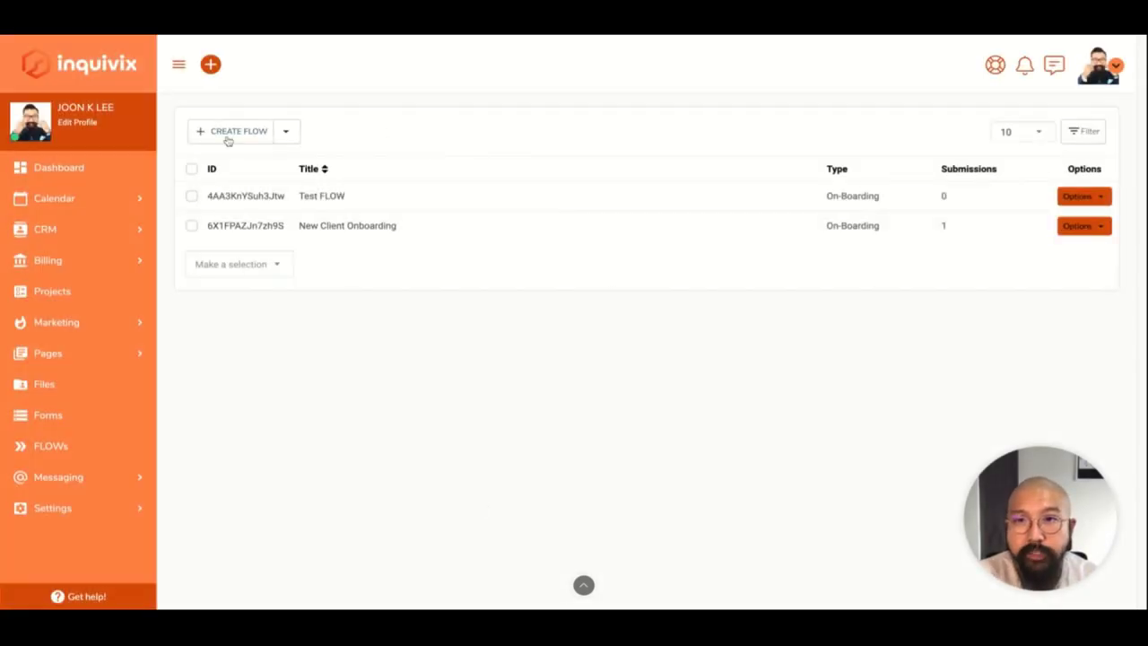
Create an On-Demand FLOW left as Untitled FLOW, reviewing its settings and list options.
{"action": "left_click", "coordinate": [225, 139]}
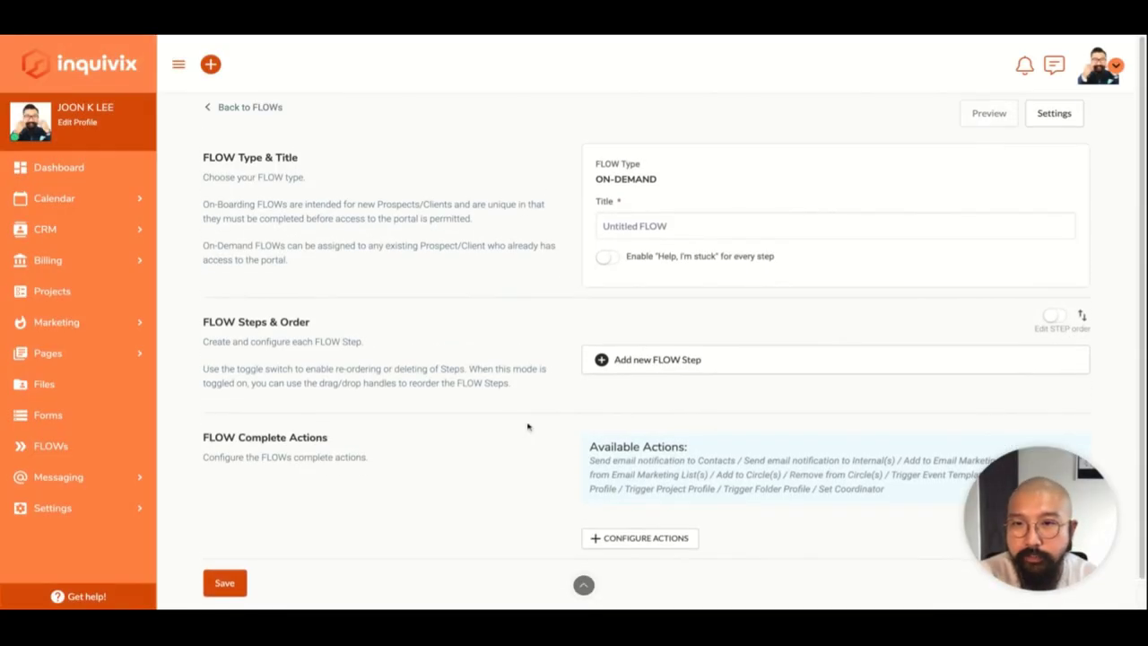
{"action": "left_click", "coordinate": [1054, 113]}
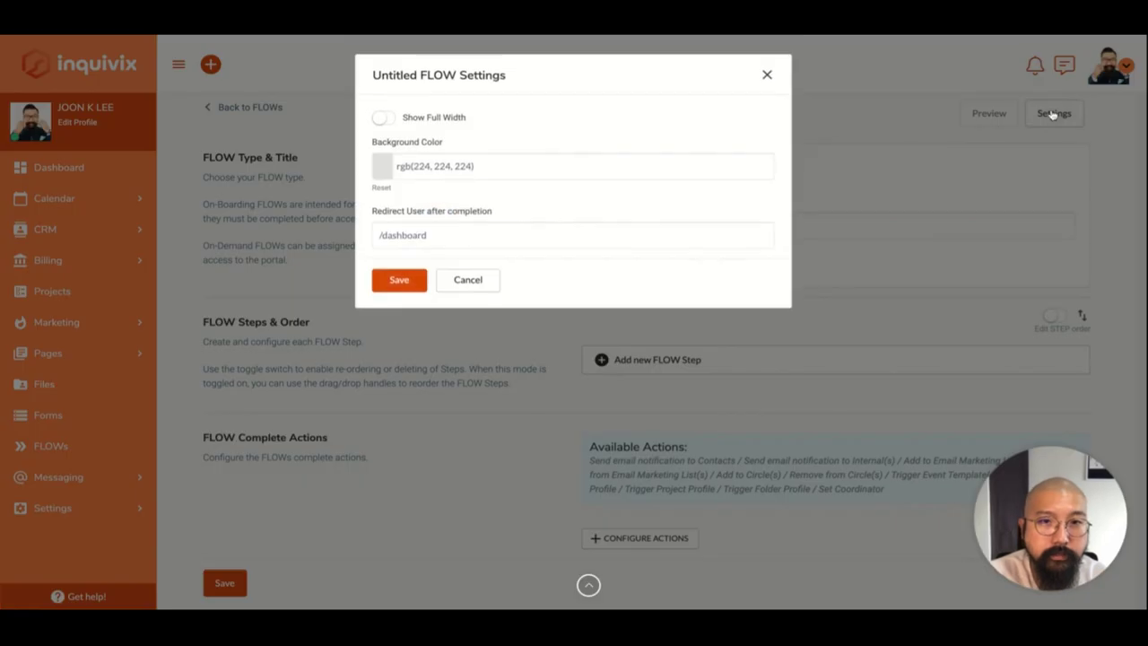
{"action": "left_click", "coordinate": [769, 74]}
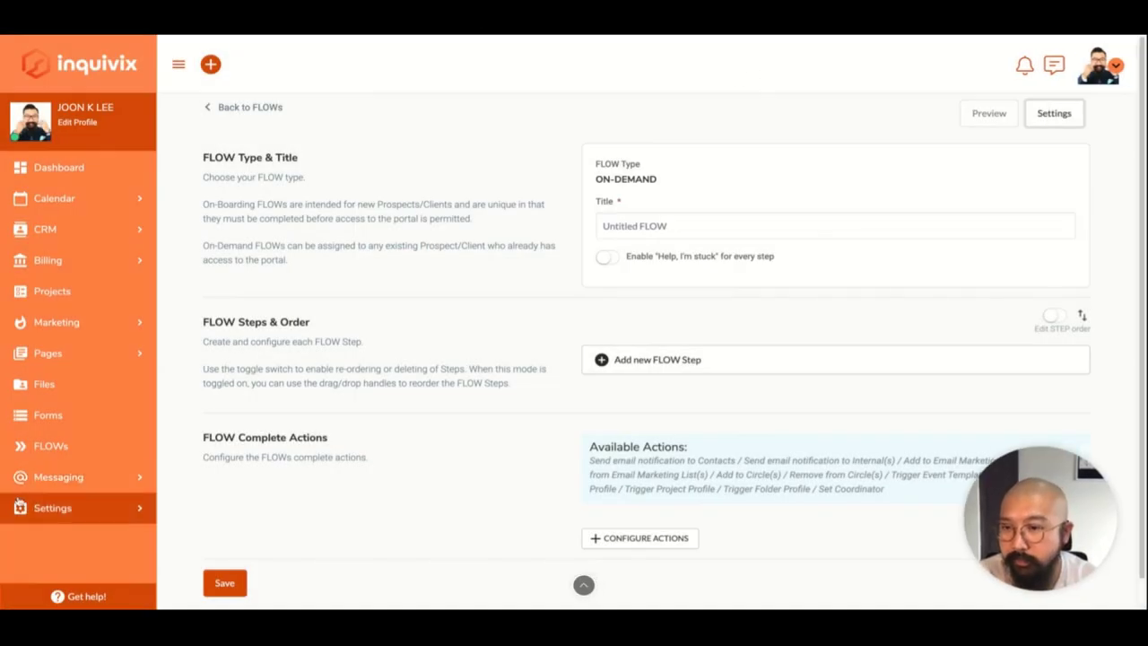
{"action": "left_click", "coordinate": [49, 508]}
{"action": "scroll", "coordinate": [42, 504], "scroll_direction": "down", "scroll_amount": 1}
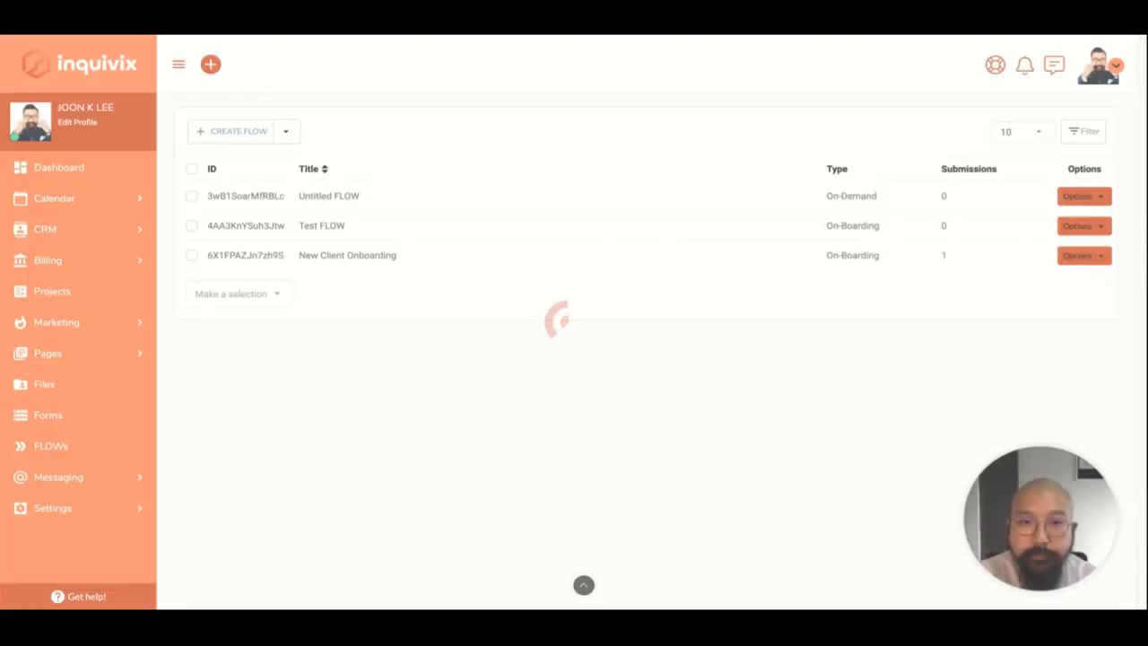
{"action": "left_click", "coordinate": [1096, 197]}
{"action": "left_click", "coordinate": [534, 434]}
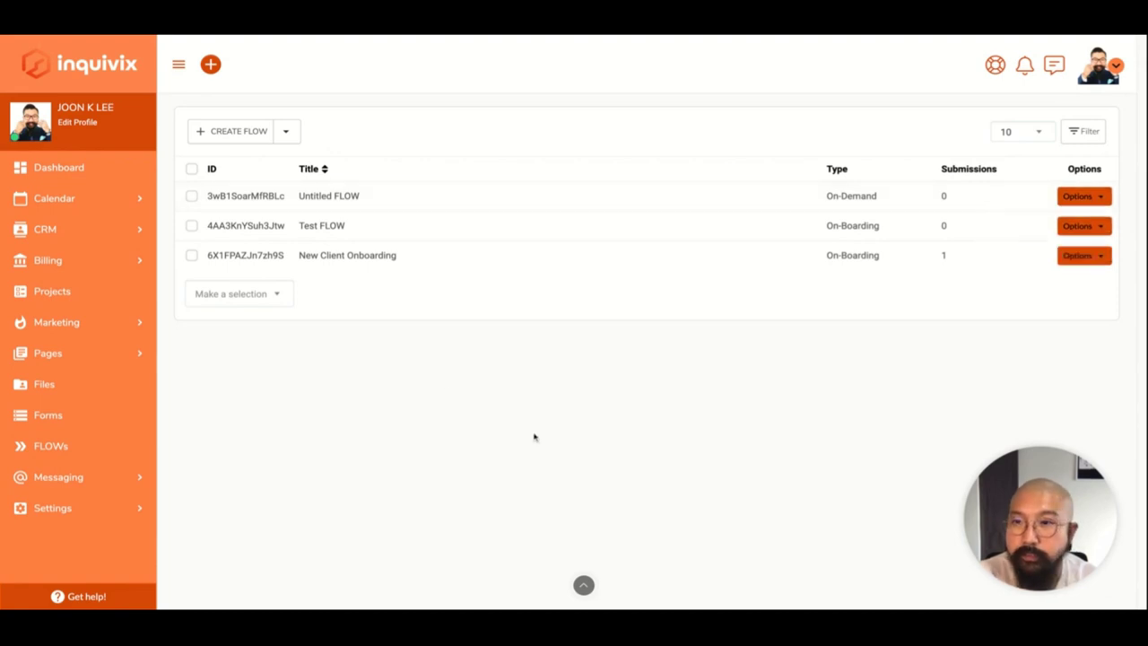
Open the CRM Contacts list and view the first contact's action menu.
{"action": "left_click", "coordinate": [90, 238]}
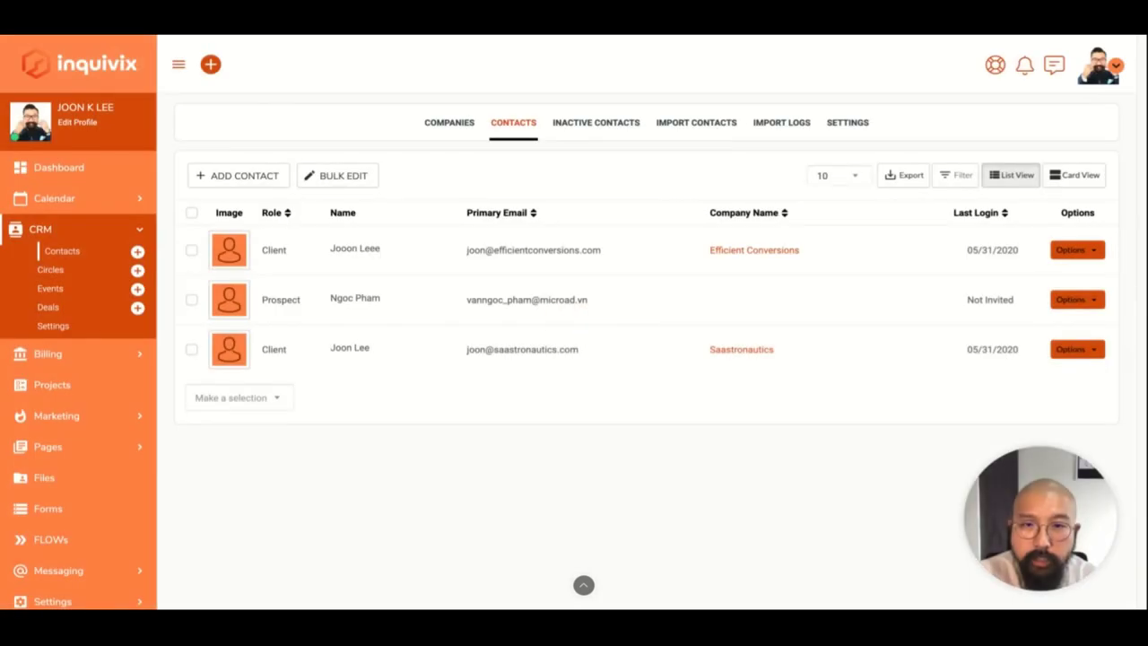
{"action": "left_click", "coordinate": [1076, 250]}
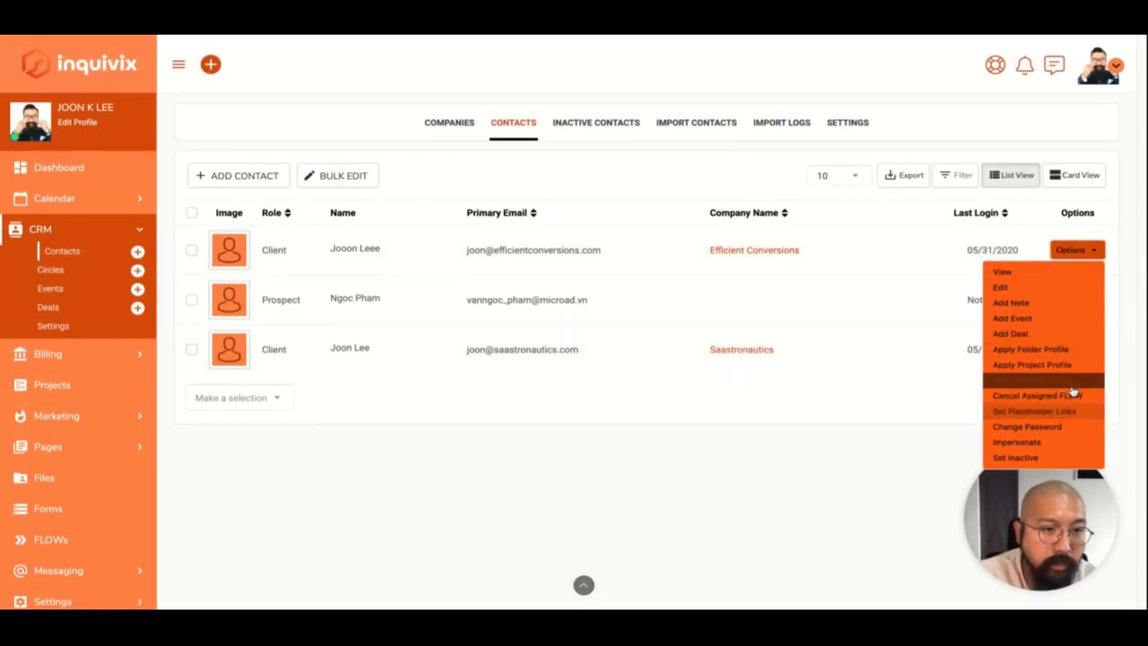
{"action": "left_click", "coordinate": [739, 513]}
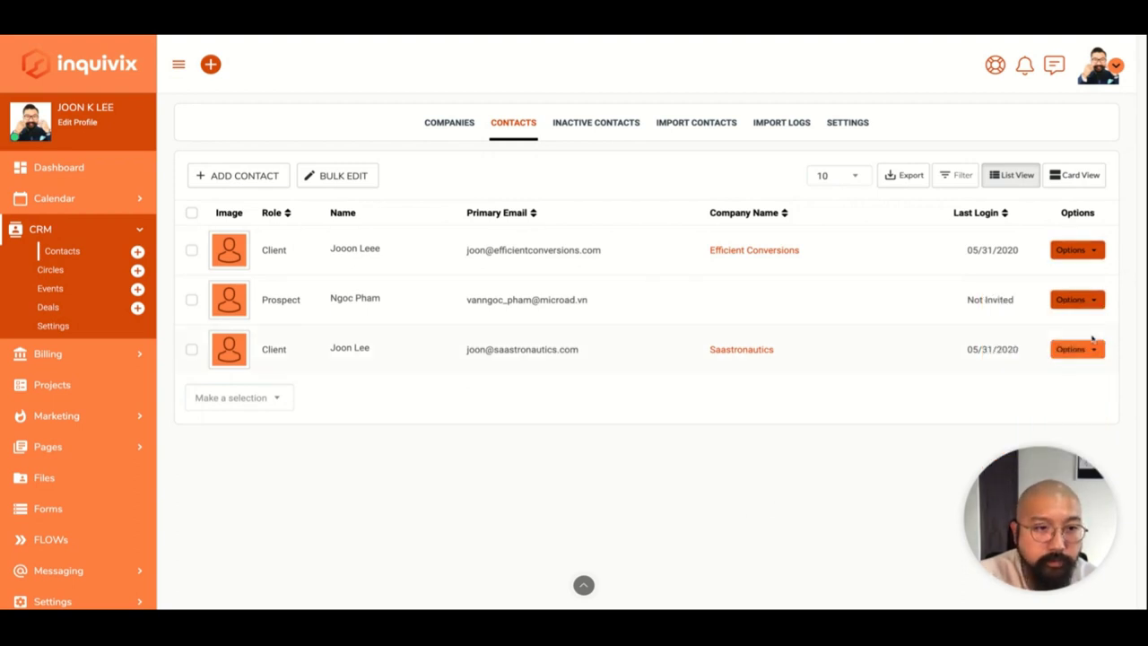
Try Assign On-Demand FLOW on the third contact, find no flows listed, and cancel.
{"action": "left_click", "coordinate": [1075, 348]}
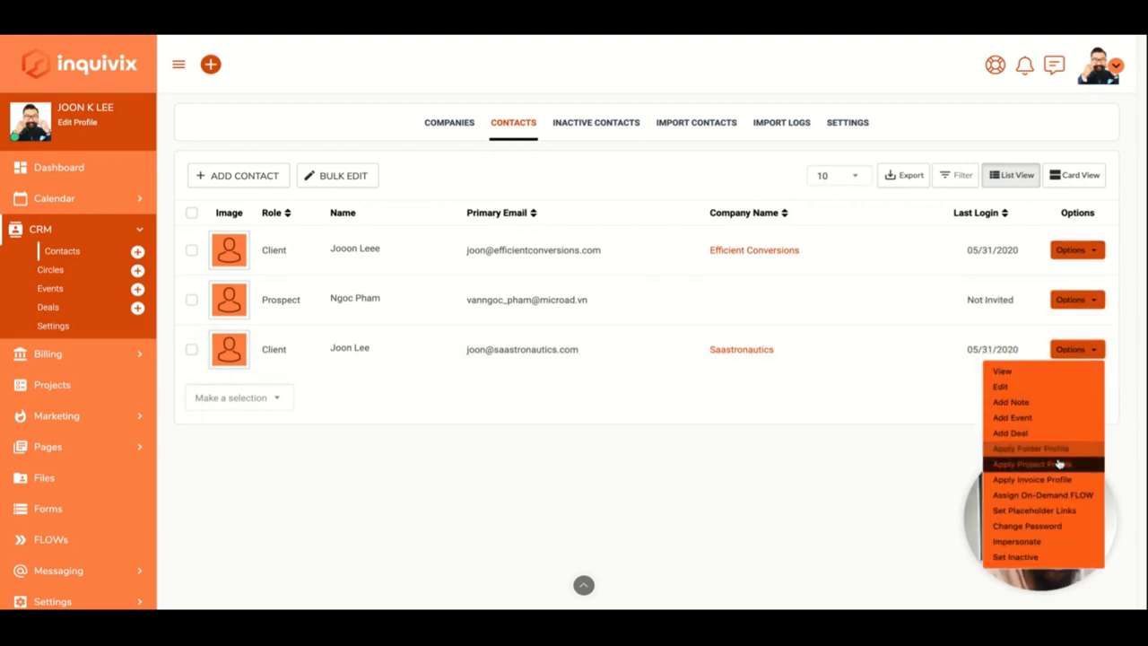
{"action": "left_click", "coordinate": [1050, 496]}
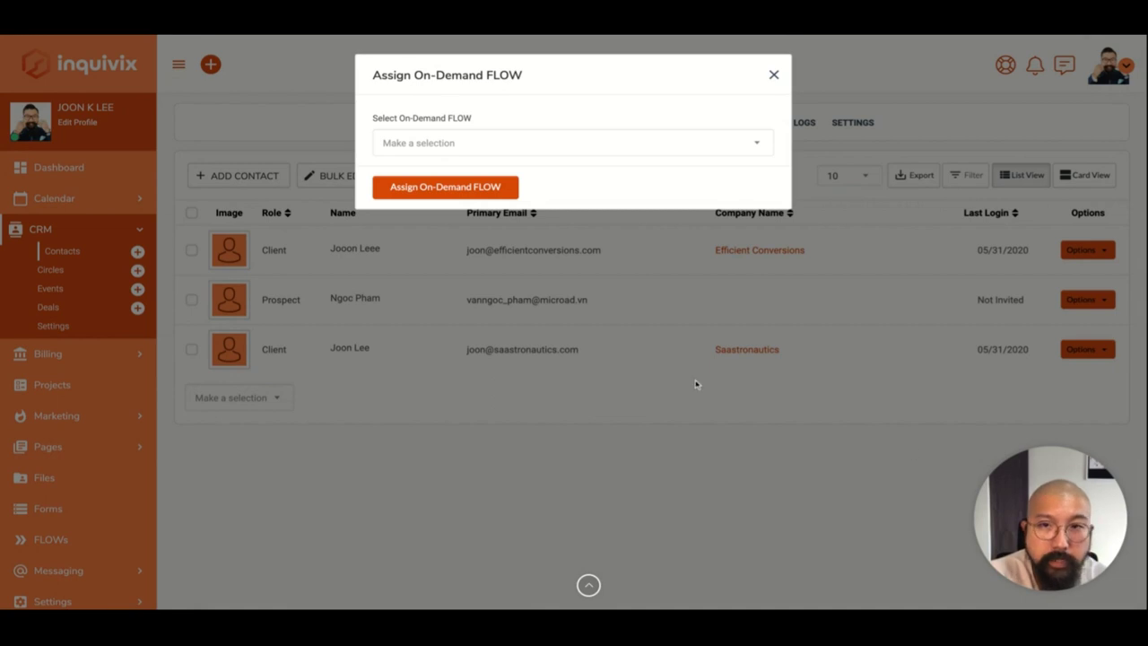
{"action": "left_click", "coordinate": [705, 143]}
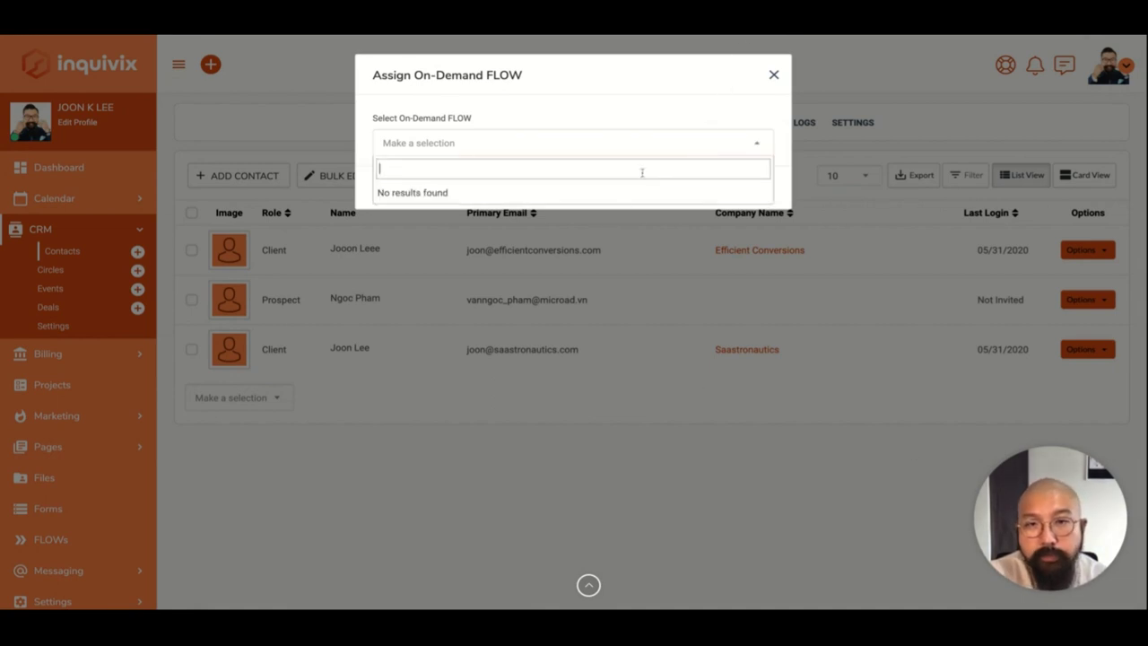
{"action": "left_click", "coordinate": [691, 153]}
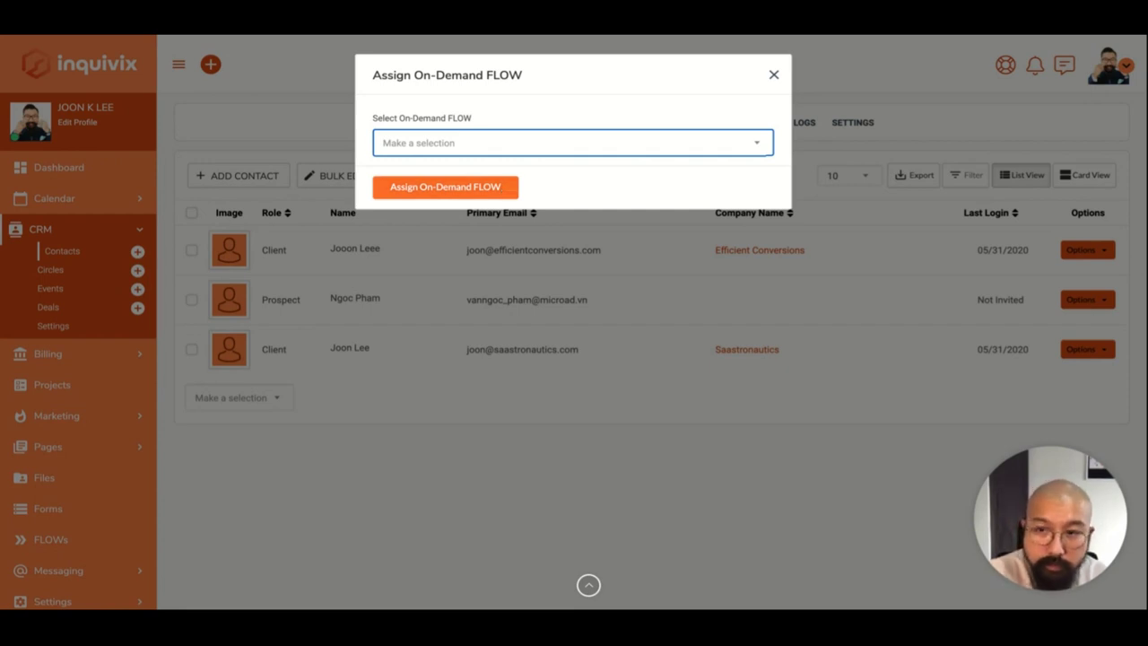
{"action": "left_click", "coordinate": [581, 174]}
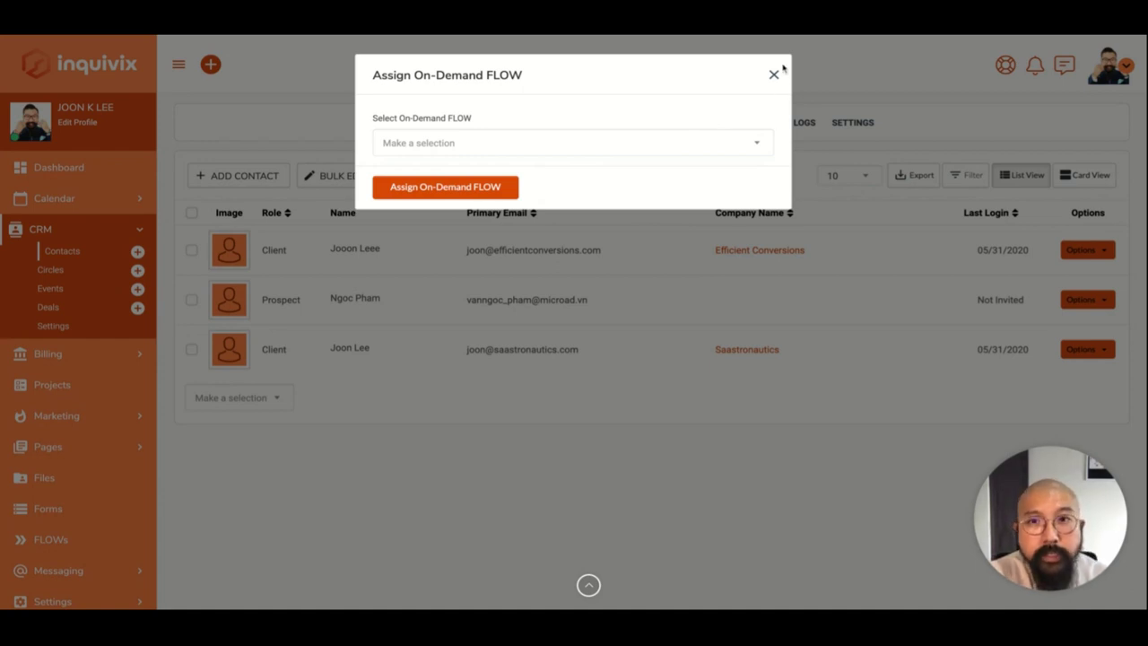
{"action": "left_click", "coordinate": [773, 75]}
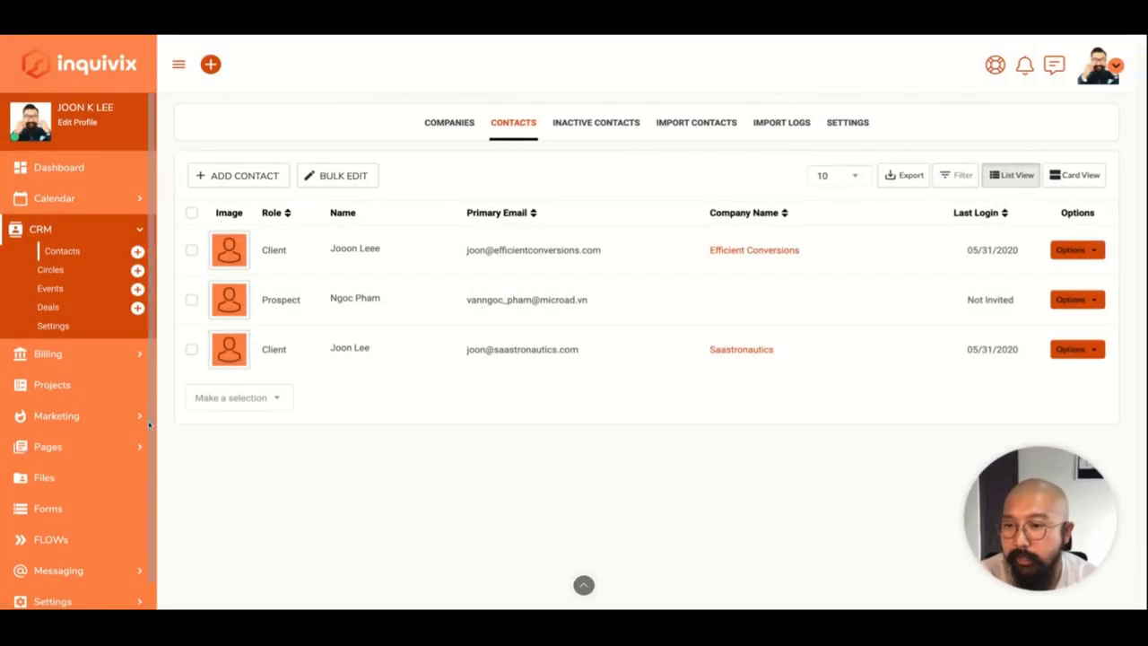
{"action": "scroll", "coordinate": [149, 424], "scroll_direction": "down", "scroll_amount": 2}
Expand Messaging, open the Inbox and start a new message with no recipients chosen.
{"action": "left_click", "coordinate": [85, 436]}
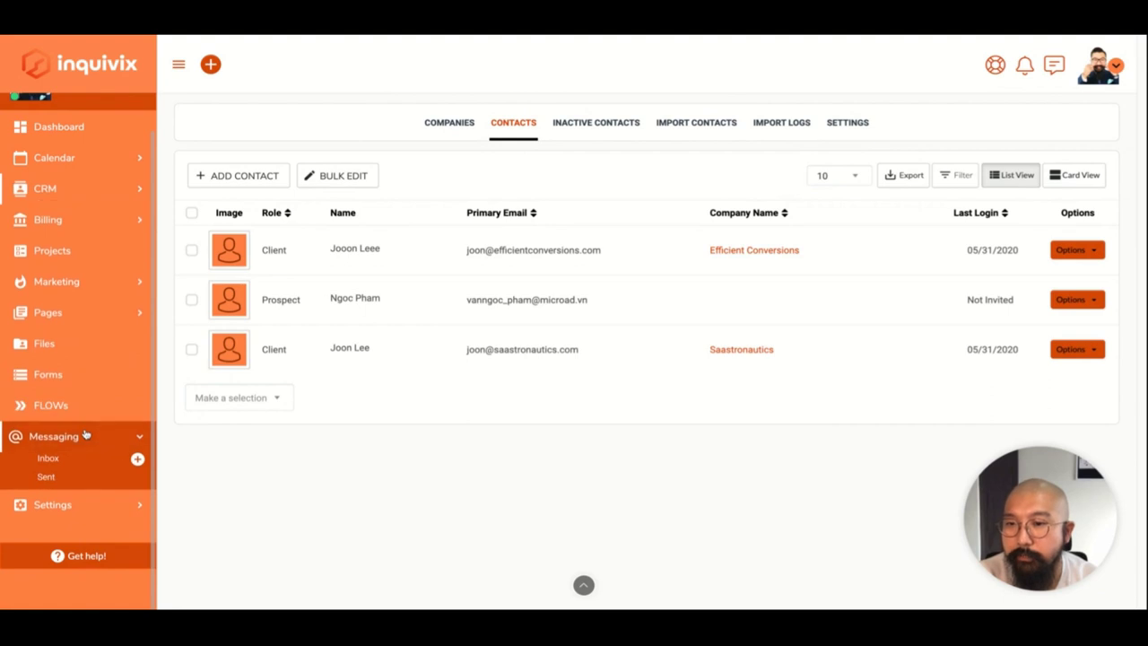
{"action": "left_click", "coordinate": [48, 457]}
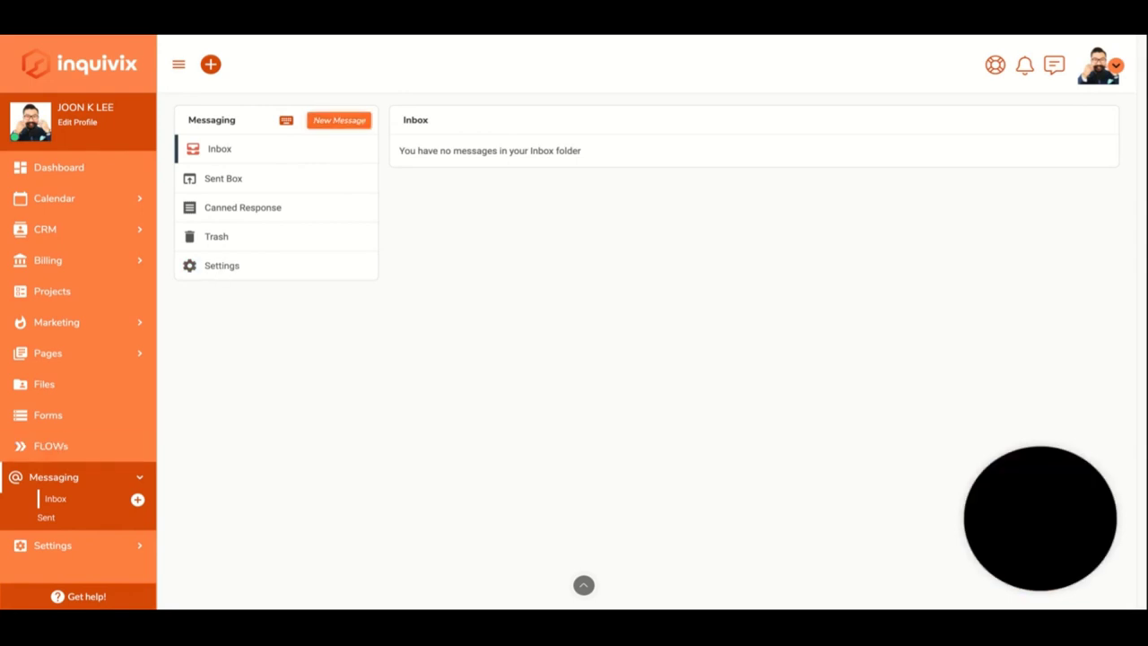
{"action": "left_click", "coordinate": [339, 120]}
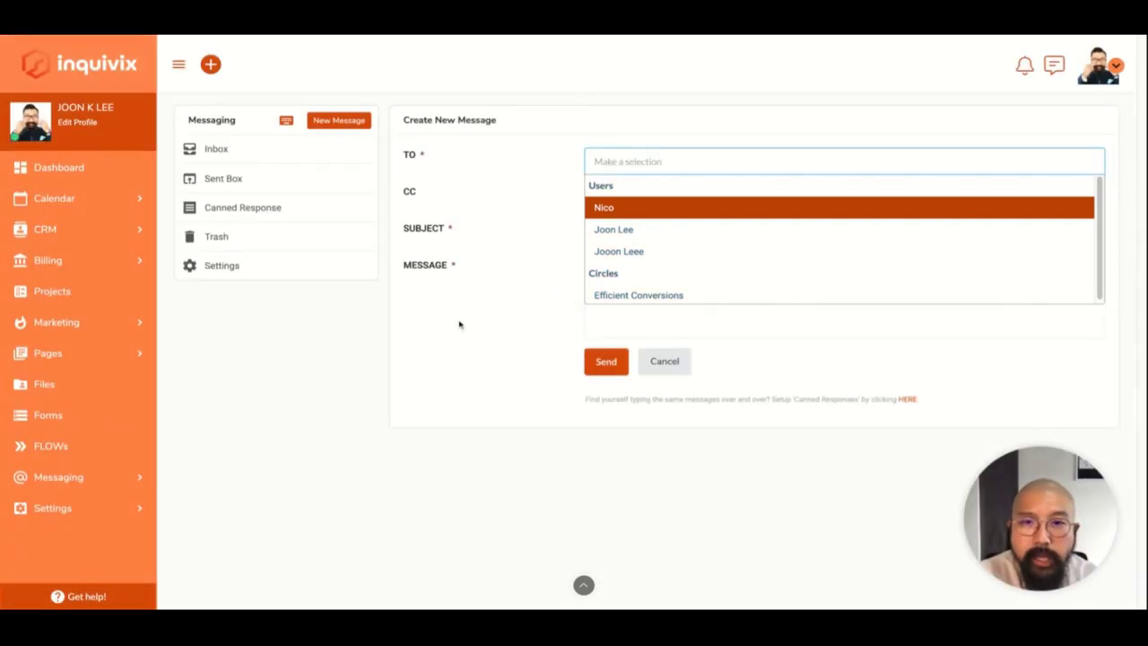
{"action": "left_click", "coordinate": [457, 348]}
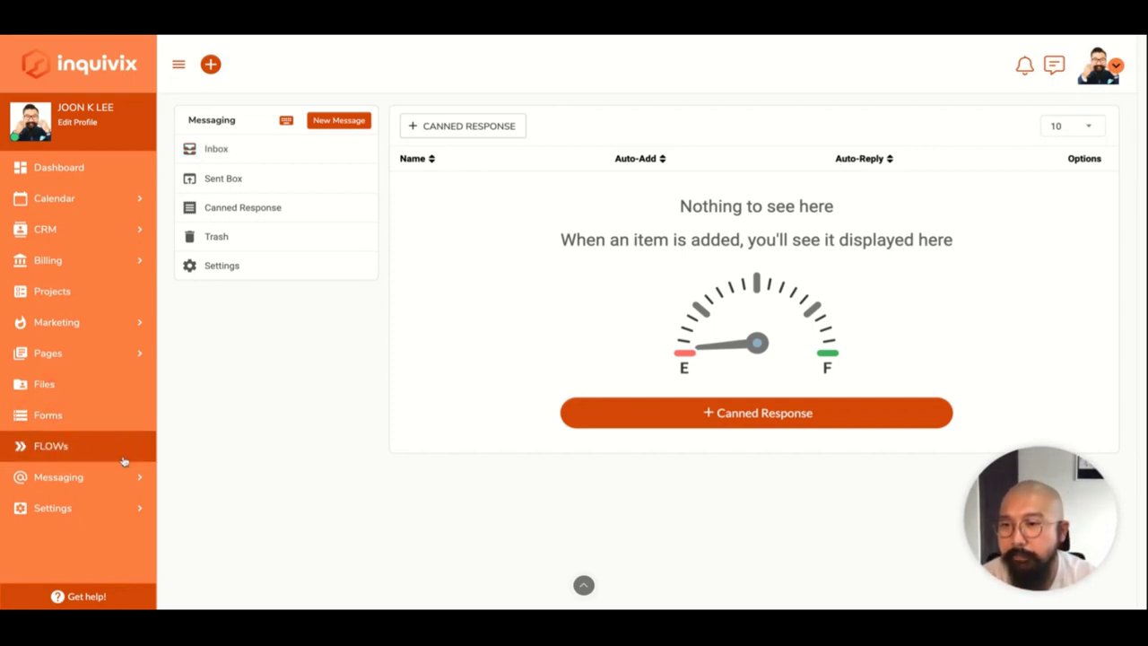
Go to Forms and choose Edit from the Client Registration Form's Options menu.
{"action": "left_click", "coordinate": [99, 417]}
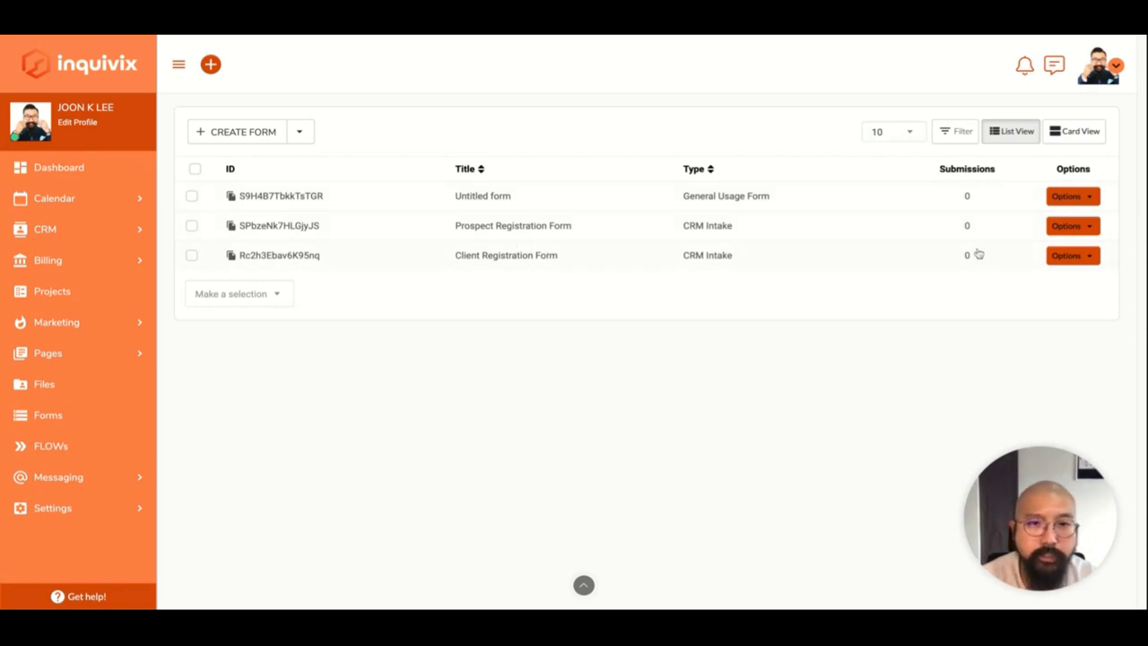
{"action": "left_click", "coordinate": [1088, 258]}
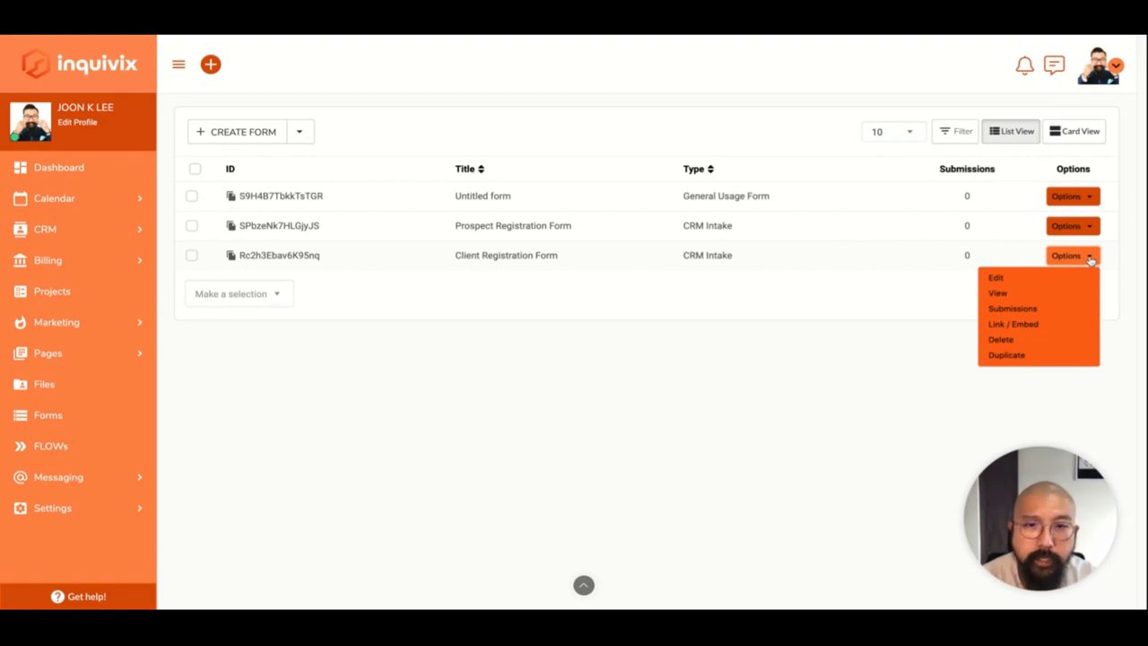
{"action": "left_click", "coordinate": [1089, 257]}
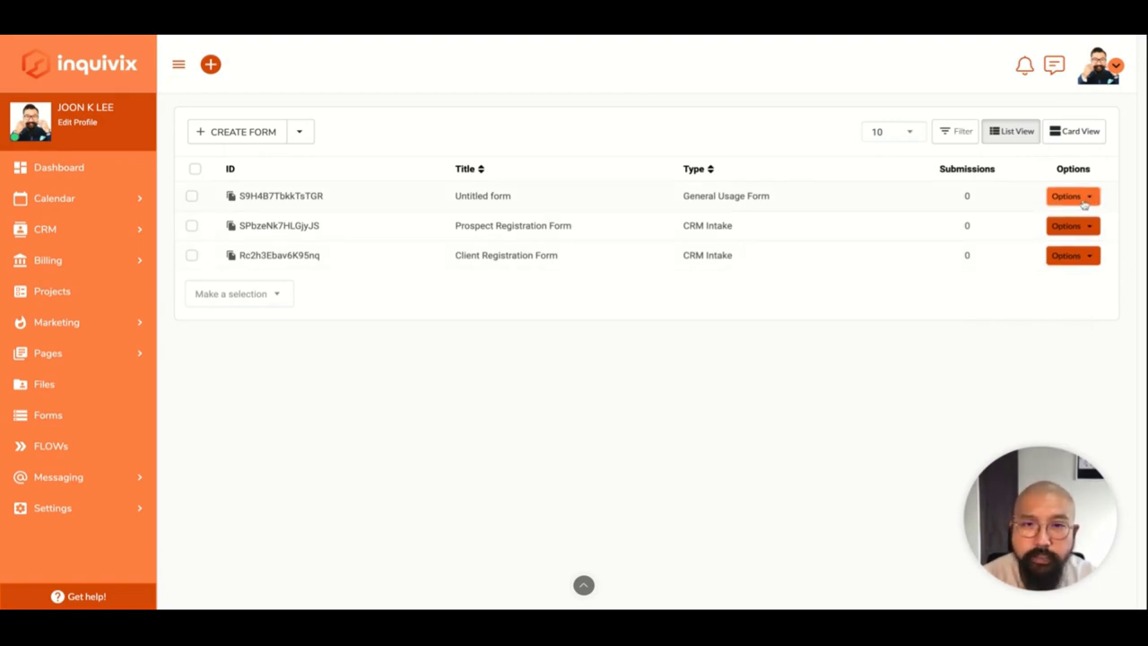
{"action": "left_click", "coordinate": [1077, 258]}
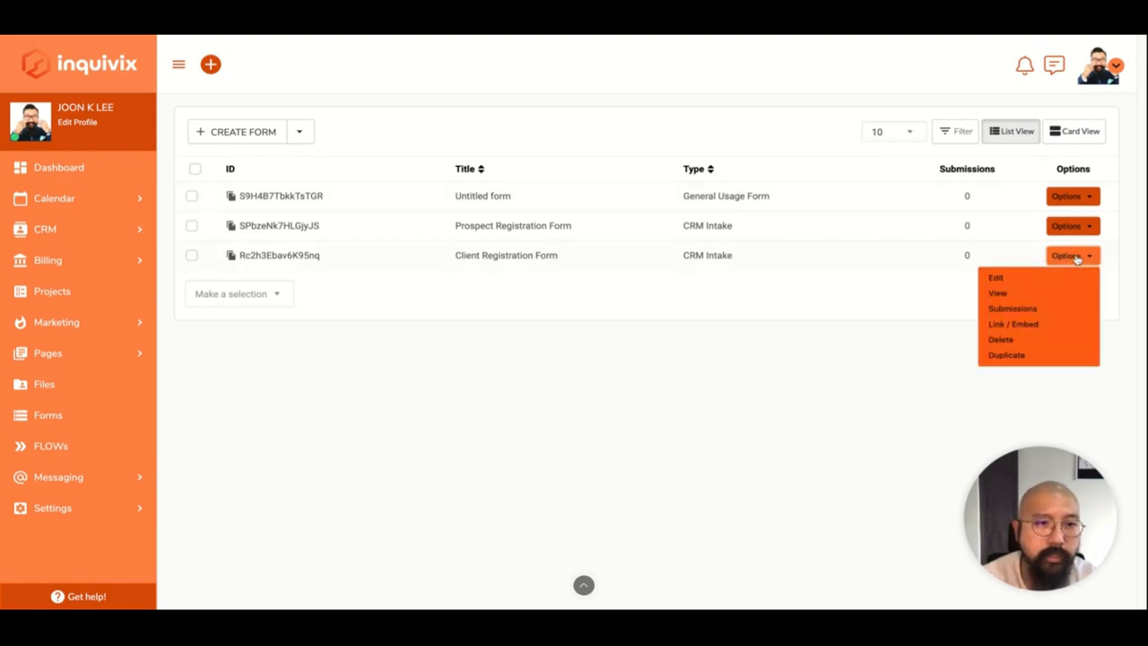
{"action": "left_click", "coordinate": [1058, 276]}
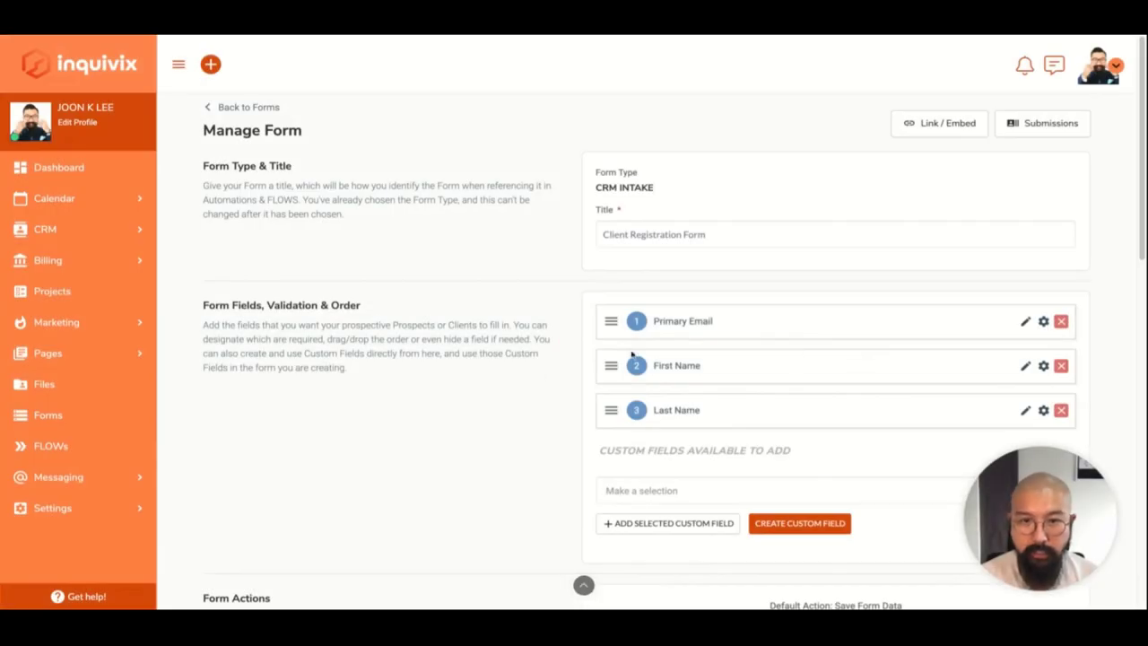
Unlock the Primary Email, First Name and Last Name field names for editing.
{"action": "scroll", "coordinate": [513, 384], "scroll_direction": "down", "scroll_amount": 1}
{"action": "scroll", "coordinate": [513, 384], "scroll_direction": "up", "scroll_amount": 1}
{"action": "scroll", "coordinate": [513, 384], "scroll_direction": "down", "scroll_amount": 2}
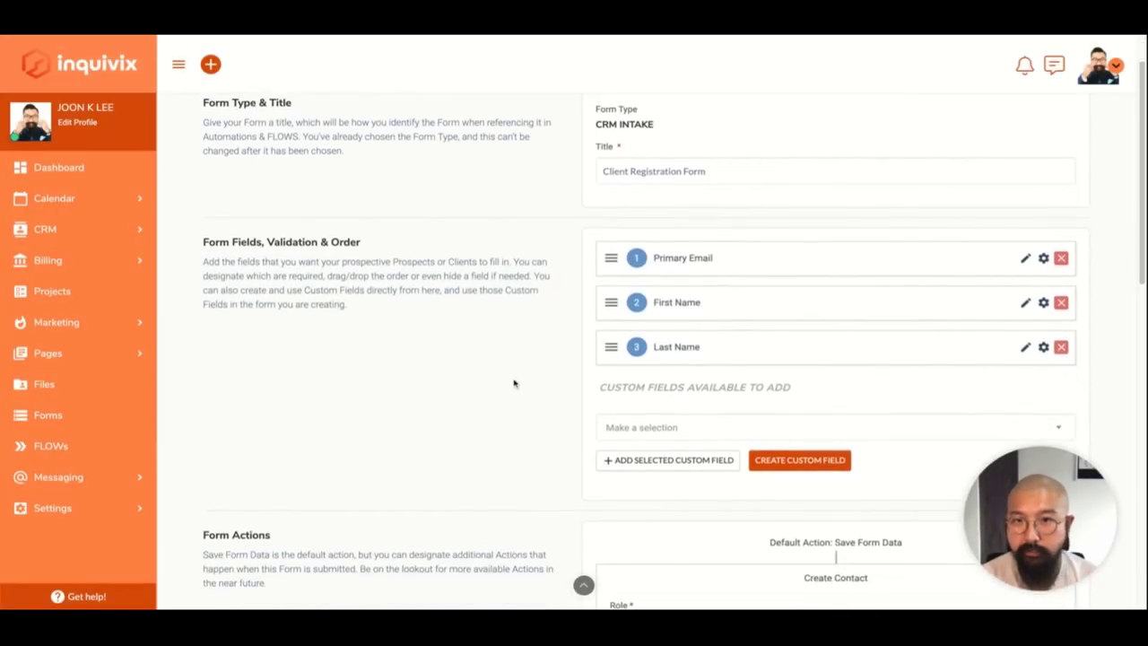
{"action": "scroll", "coordinate": [456, 343], "scroll_direction": "down", "scroll_amount": 3}
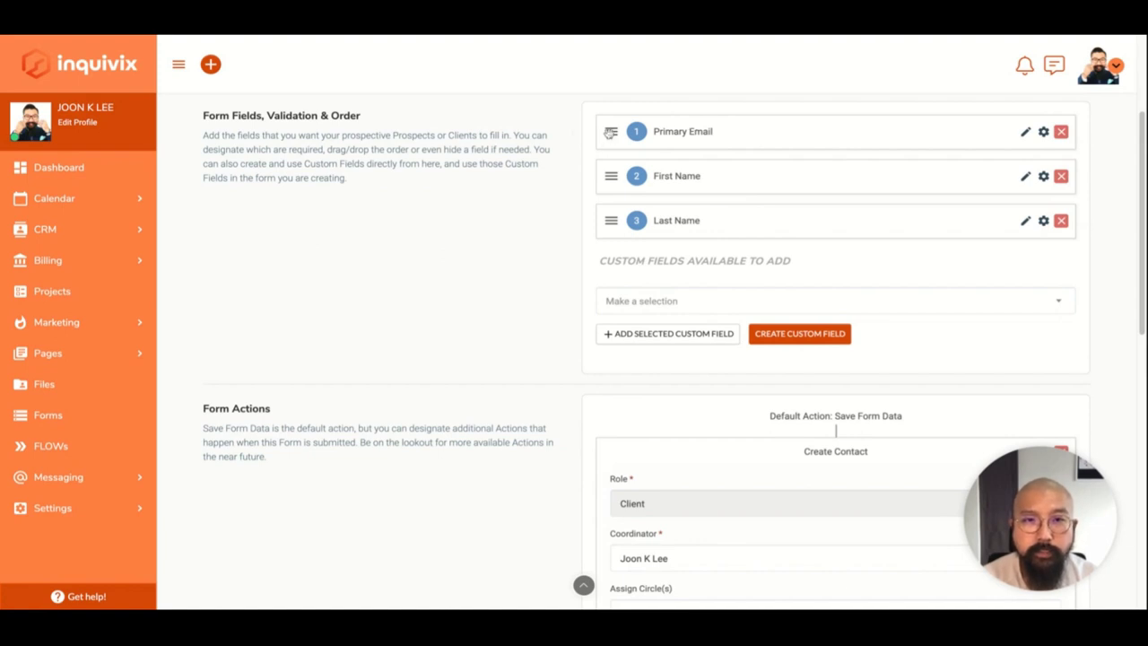
{"action": "left_click", "coordinate": [1025, 132]}
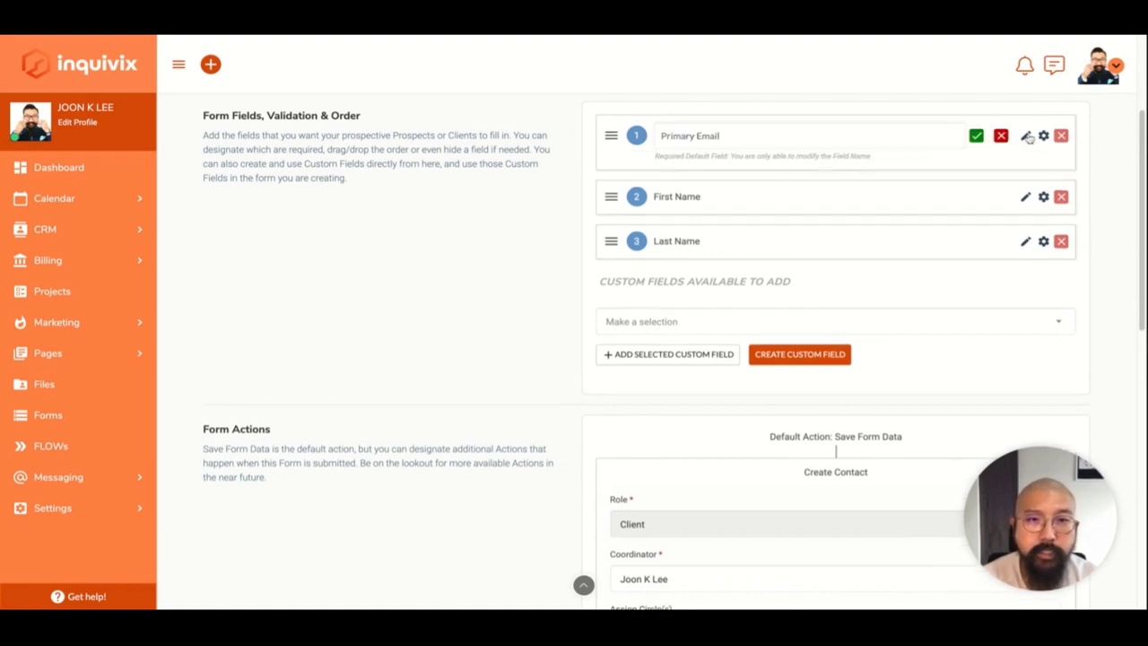
{"action": "left_click", "coordinate": [924, 132]}
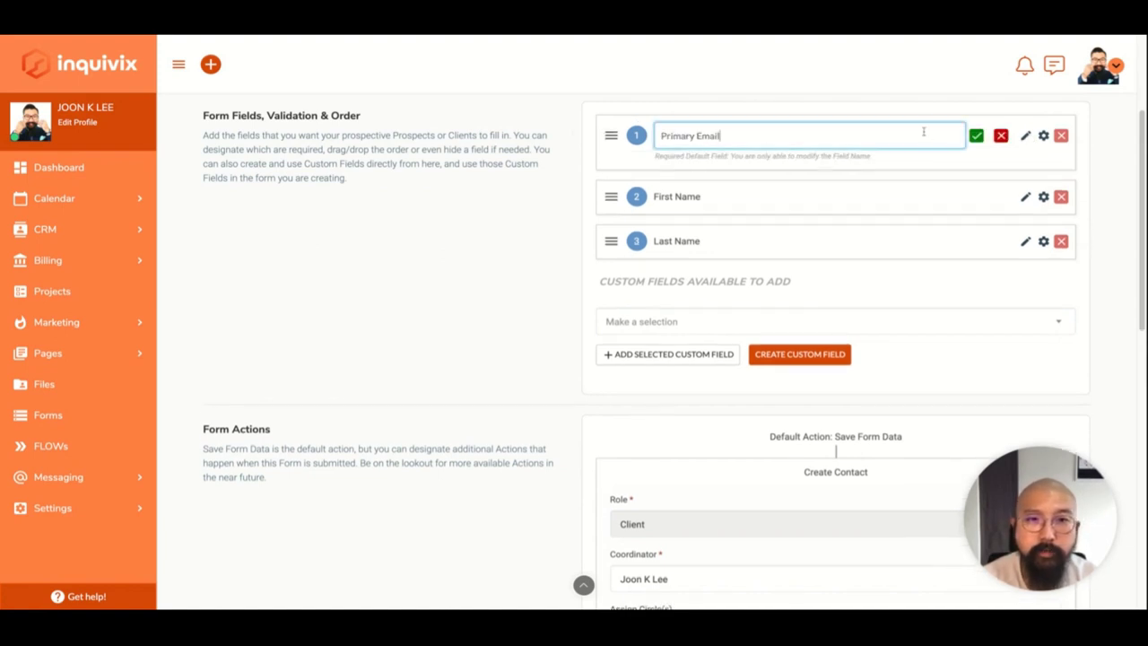
{"action": "left_click", "coordinate": [1025, 196]}
{"action": "left_click", "coordinate": [1024, 260]}
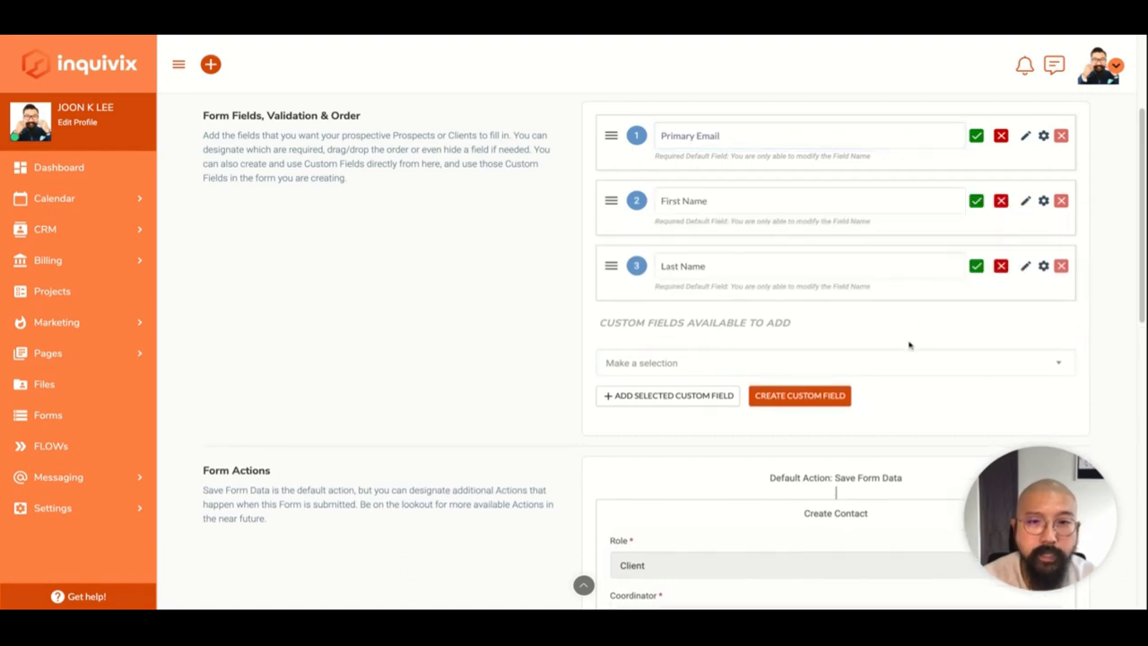
Browse the available custom fields and close the list without adding one.
{"action": "left_click", "coordinate": [884, 365]}
{"action": "scroll", "coordinate": [799, 456], "scroll_direction": "down", "scroll_amount": 1}
{"action": "scroll", "coordinate": [799, 457], "scroll_direction": "down", "scroll_amount": 1}
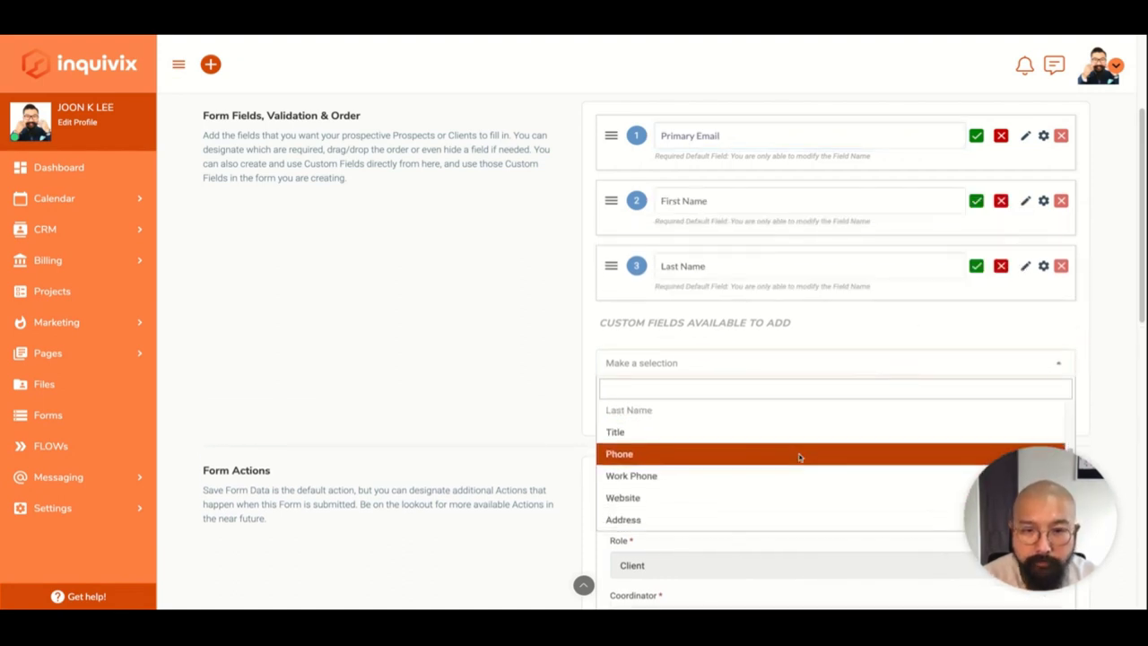
{"action": "left_click", "coordinate": [733, 359]}
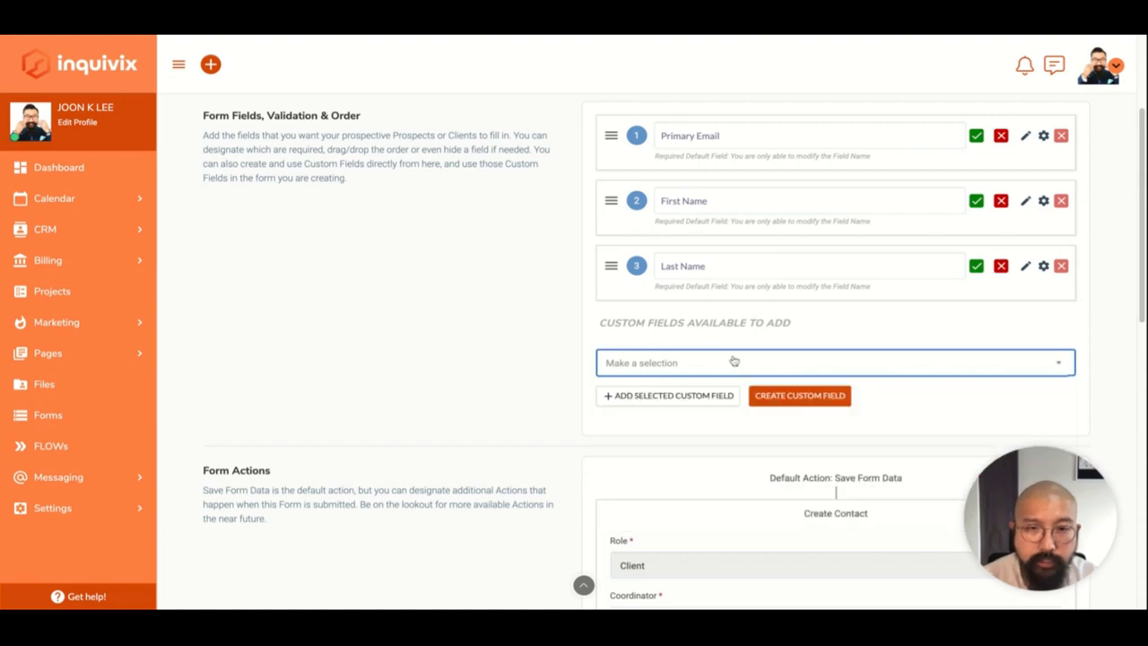
{"action": "scroll", "coordinate": [549, 491], "scroll_direction": "down", "scroll_amount": 1}
Open the Add New Custom Field dialog and review the available field types, leaving it empty.
{"action": "scroll", "coordinate": [549, 489], "scroll_direction": "down", "scroll_amount": 1}
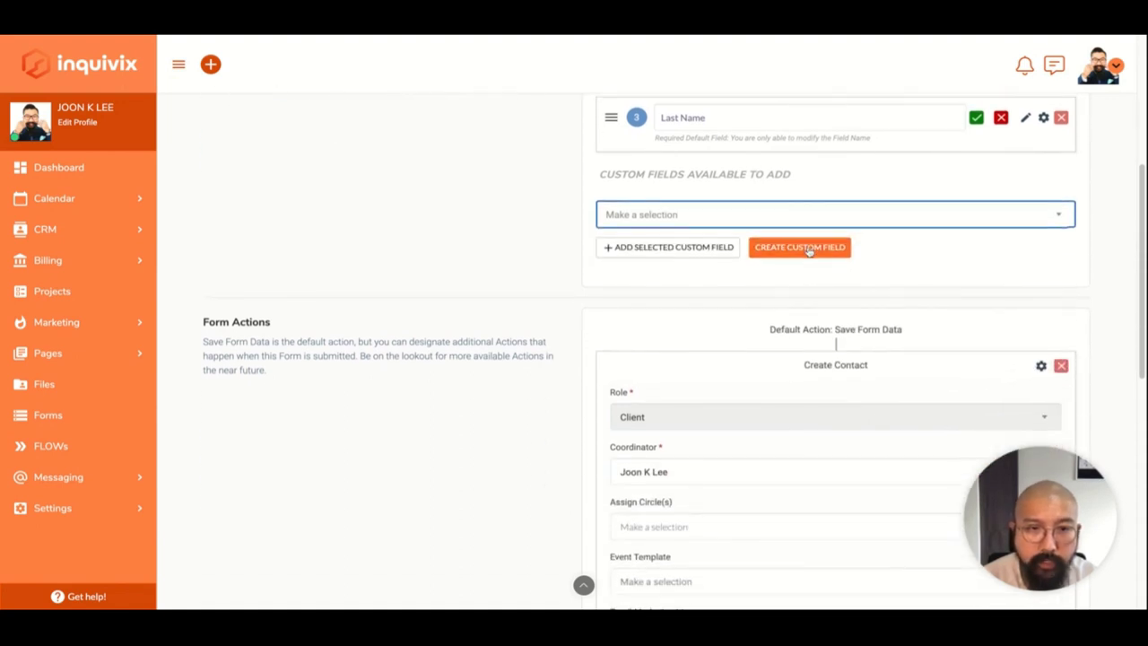
{"action": "left_click", "coordinate": [808, 250]}
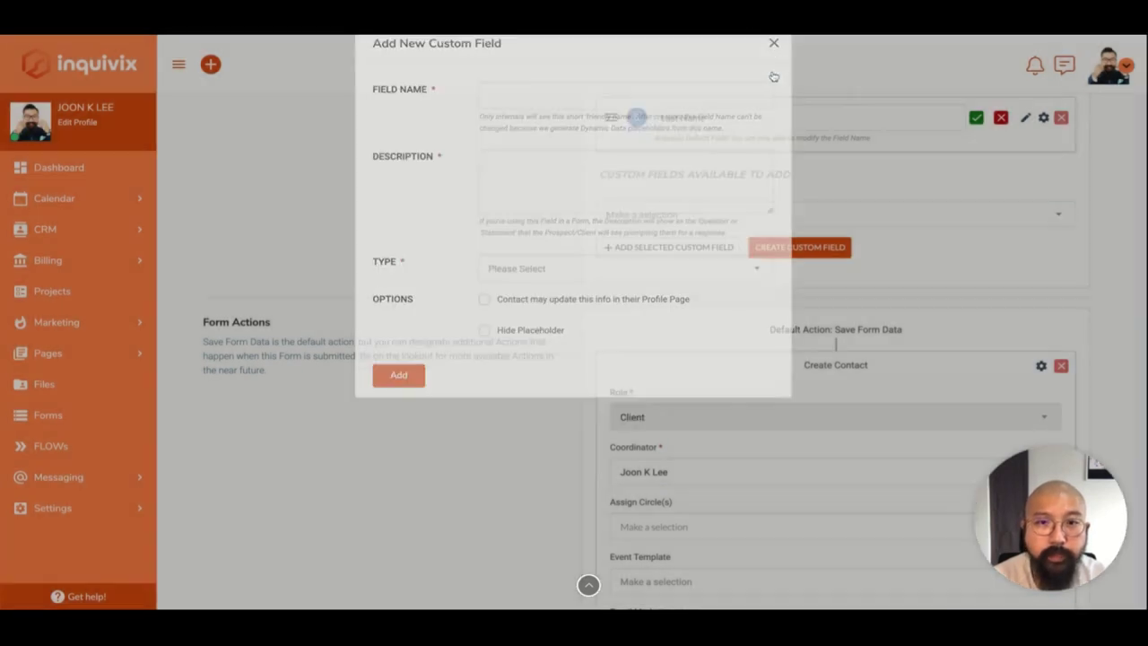
{"action": "left_click", "coordinate": [773, 75]}
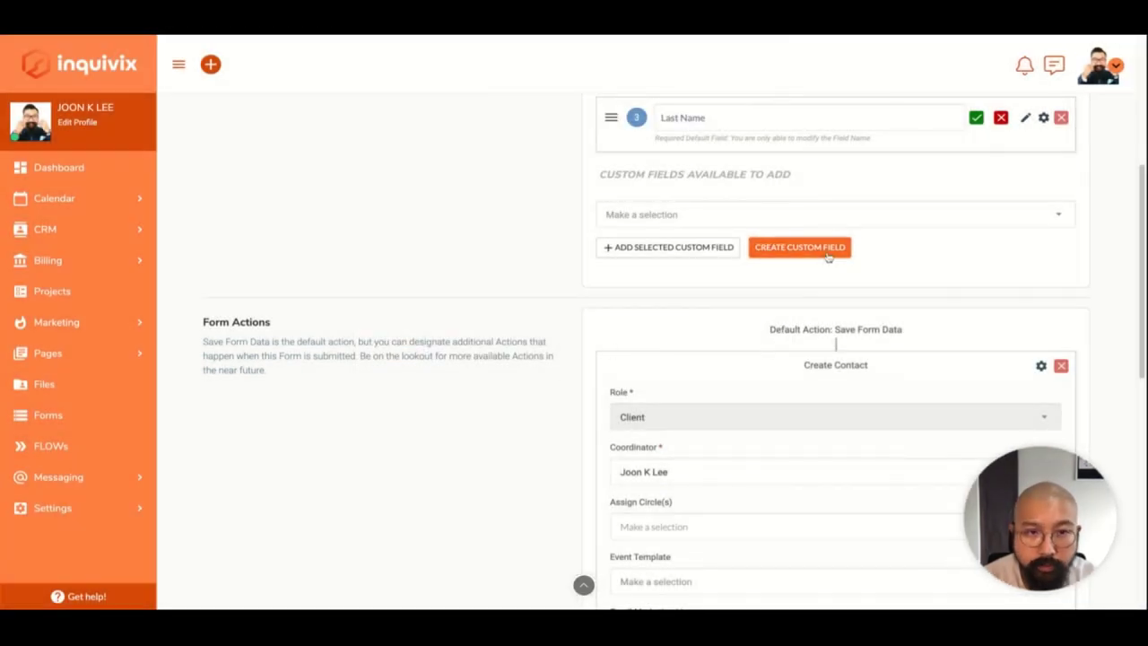
{"action": "left_click", "coordinate": [825, 253]}
{"action": "left_click", "coordinate": [599, 227]}
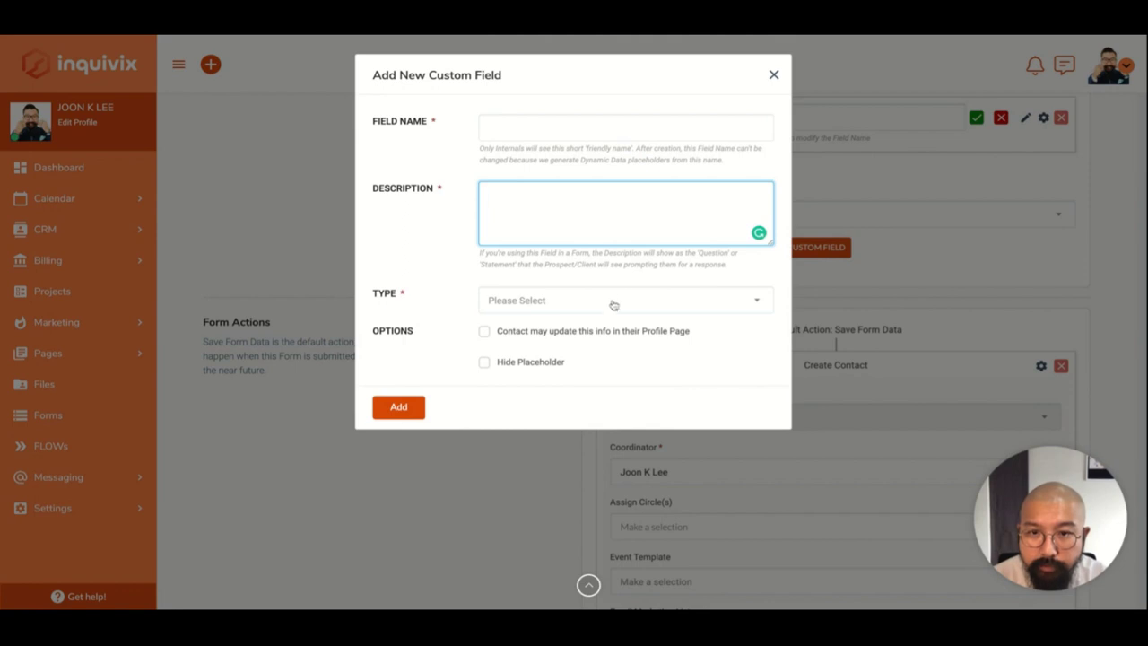
{"action": "left_click", "coordinate": [551, 370]}
{"action": "left_click", "coordinate": [607, 300]}
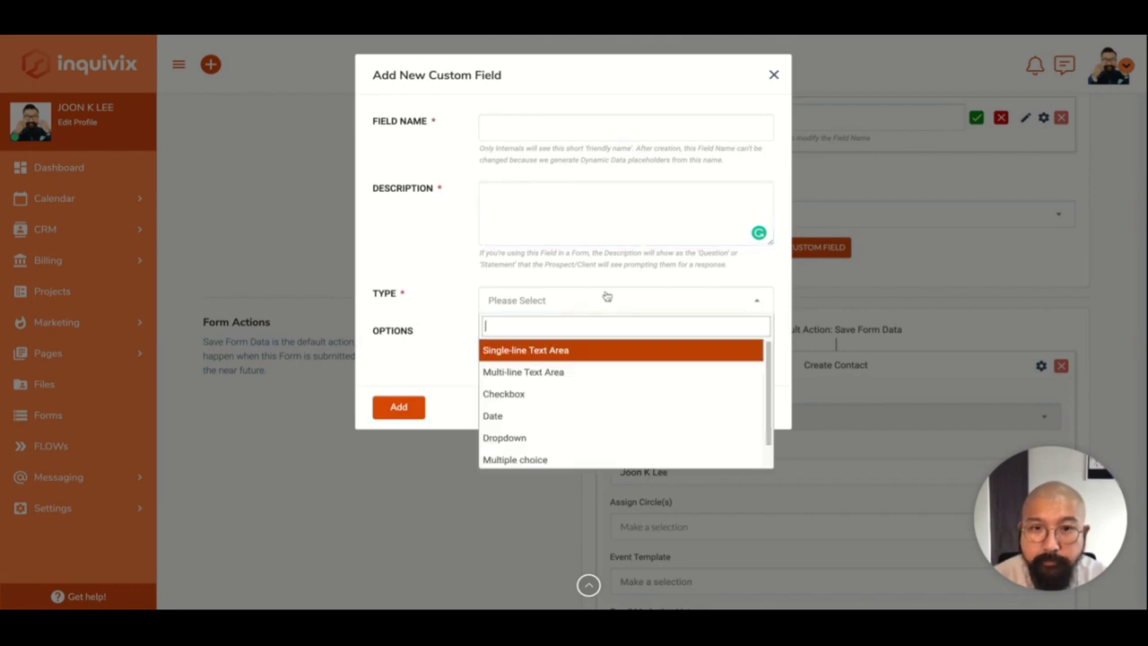
{"action": "left_click", "coordinate": [607, 300]}
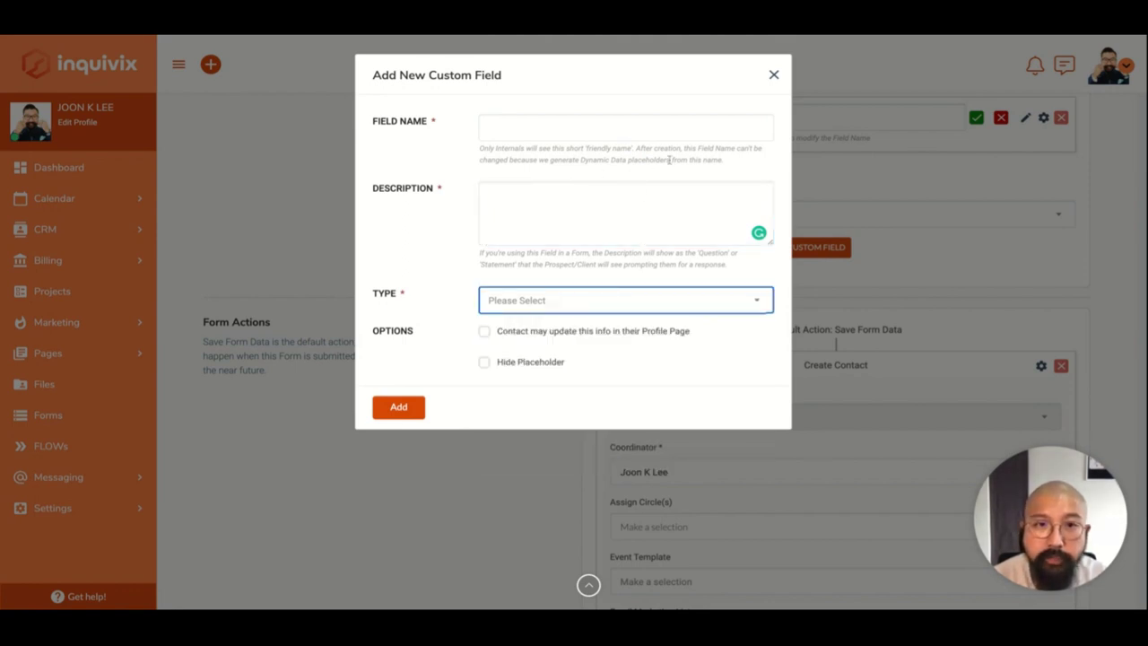
Close the Add New Custom Field dialog without adding a field.
{"action": "left_click", "coordinate": [775, 78]}
{"action": "scroll", "coordinate": [508, 486], "scroll_direction": "down", "scroll_amount": 3}
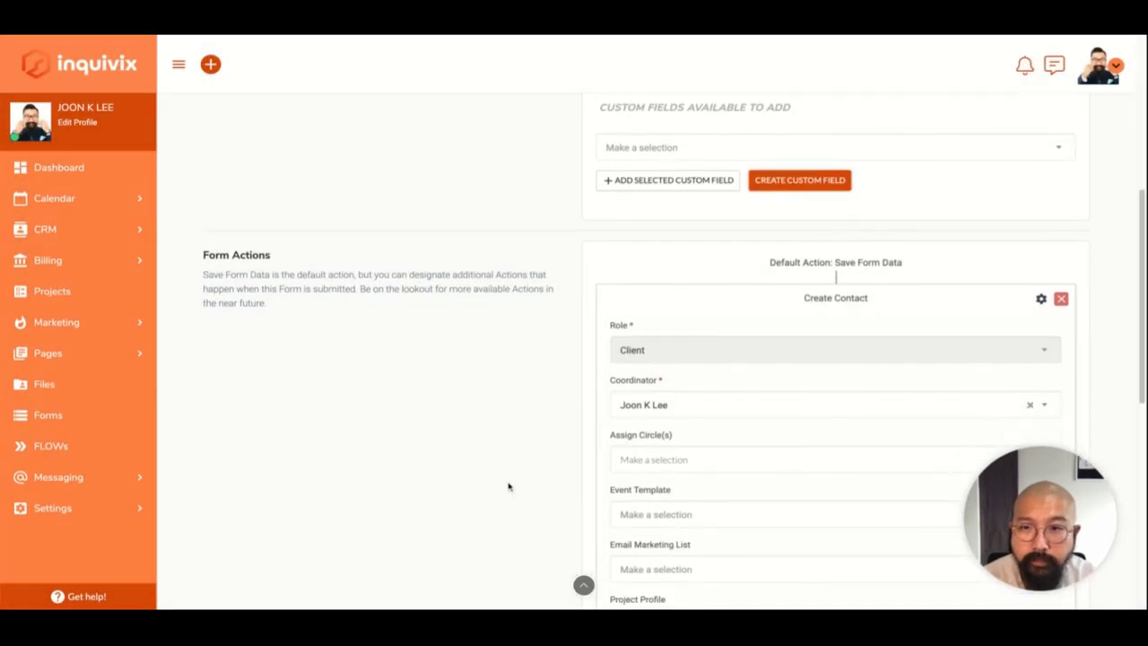
{"action": "scroll", "coordinate": [507, 486], "scroll_direction": "down", "scroll_amount": 3}
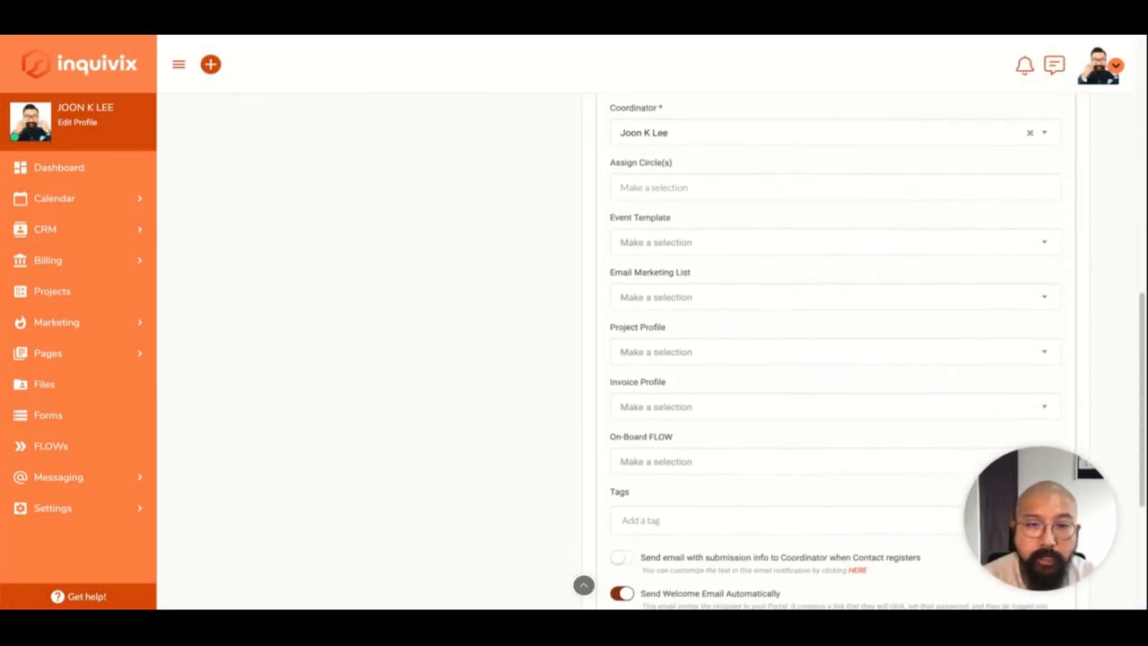
{"action": "scroll", "coordinate": [507, 486], "scroll_direction": "up", "scroll_amount": 3}
{"action": "scroll", "coordinate": [674, 351], "scroll_direction": "up", "scroll_amount": 1}
{"action": "scroll", "coordinate": [675, 351], "scroll_direction": "down", "scroll_amount": 3}
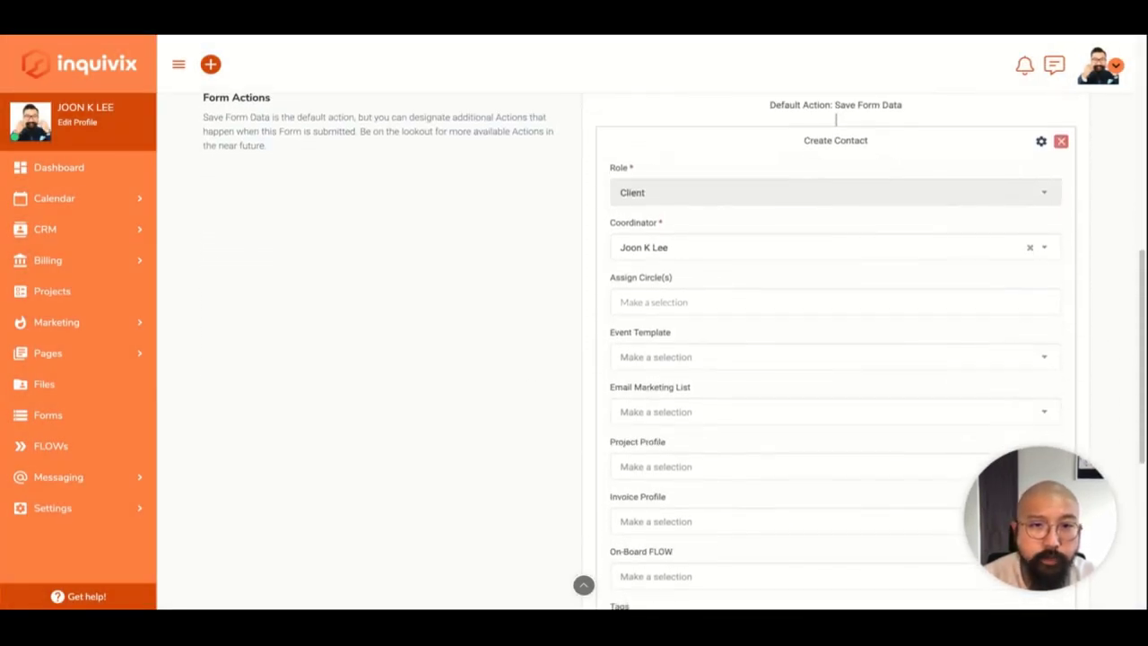
{"action": "scroll", "coordinate": [660, 266], "scroll_direction": "down", "scroll_amount": 1}
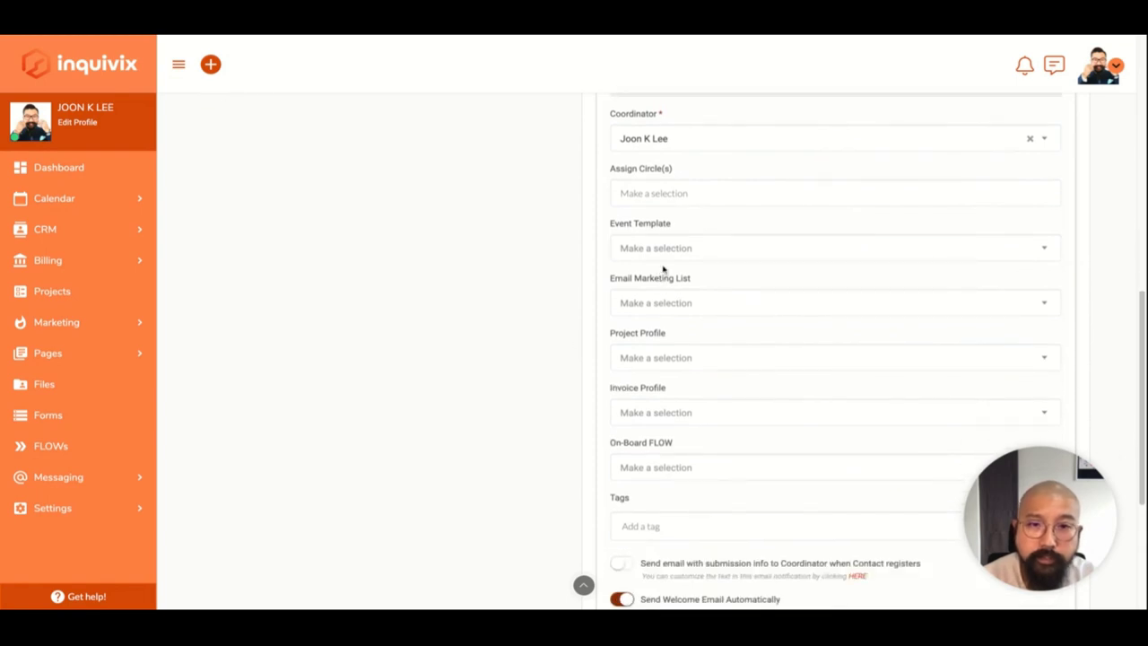
{"action": "scroll", "coordinate": [585, 358], "scroll_direction": "down", "scroll_amount": 5}
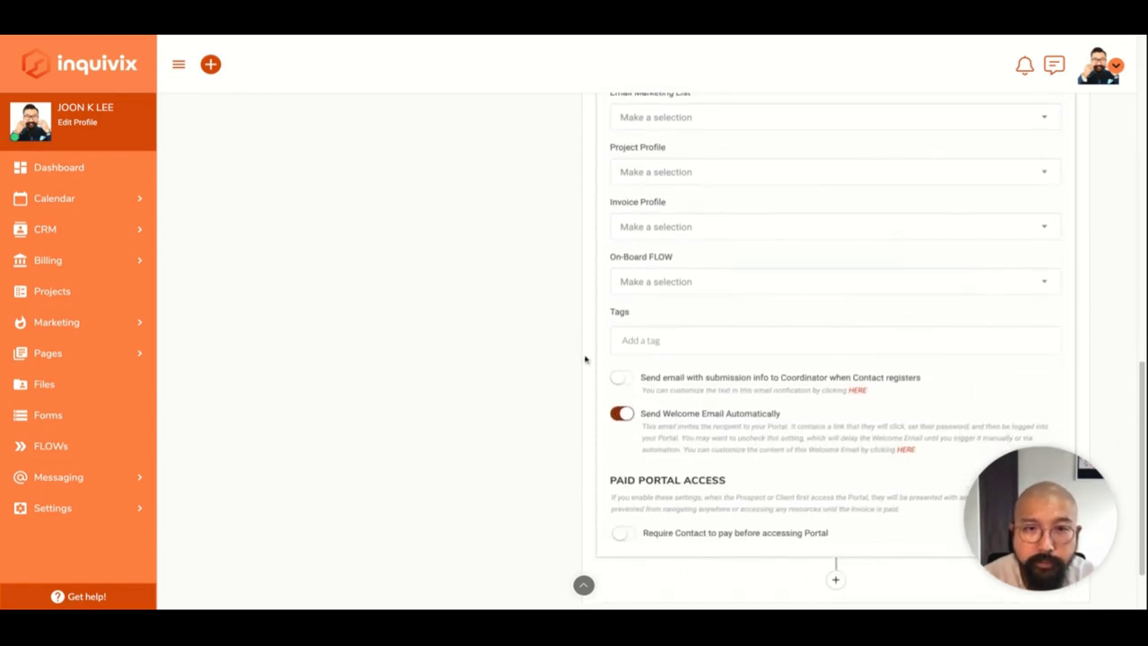
Set the Create Contact On-Board FLOW to New Client Onboarding.
{"action": "left_click", "coordinate": [870, 232]}
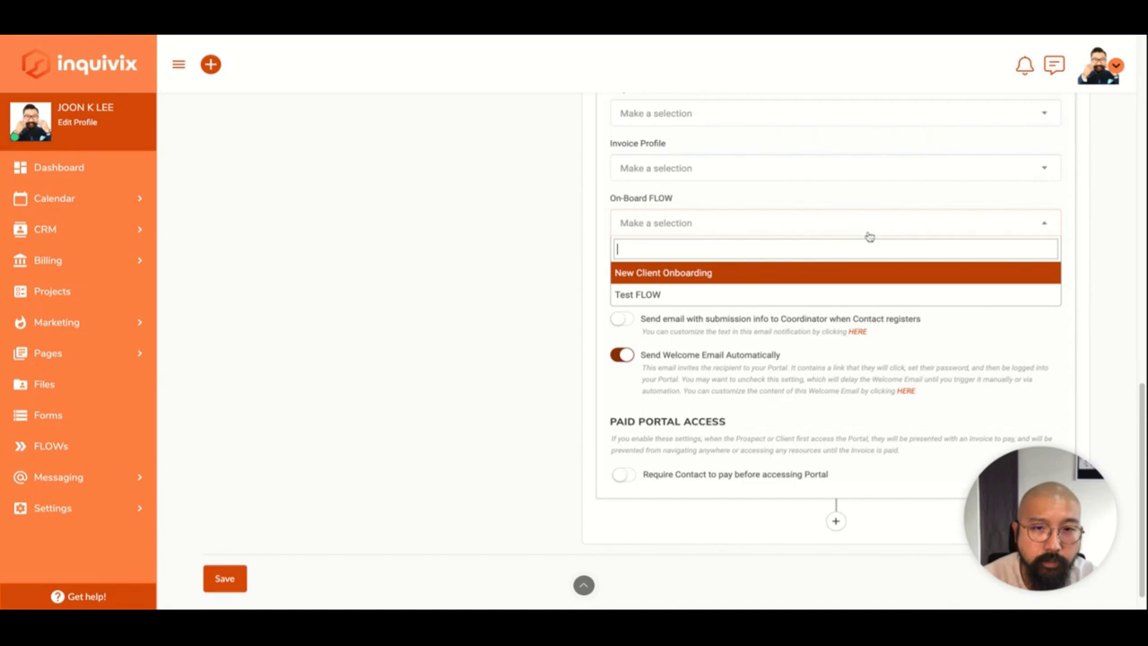
{"action": "left_click", "coordinate": [731, 274]}
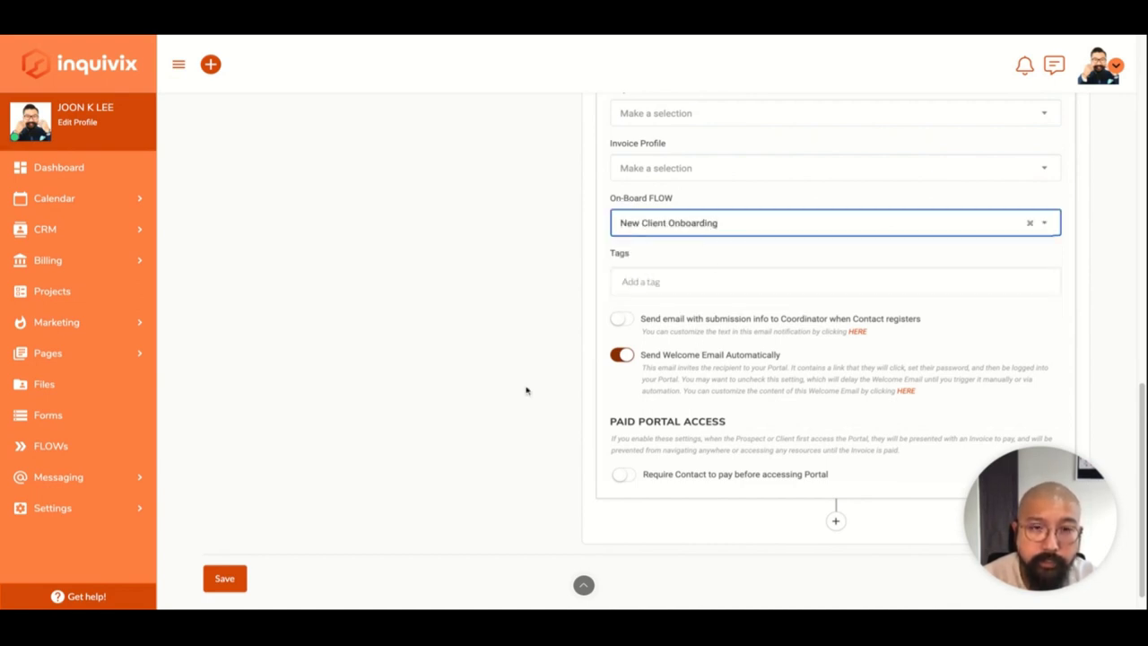
{"action": "scroll", "coordinate": [526, 390], "scroll_direction": "up", "scroll_amount": 5}
{"action": "scroll", "coordinate": [527, 390], "scroll_direction": "down", "scroll_amount": 5}
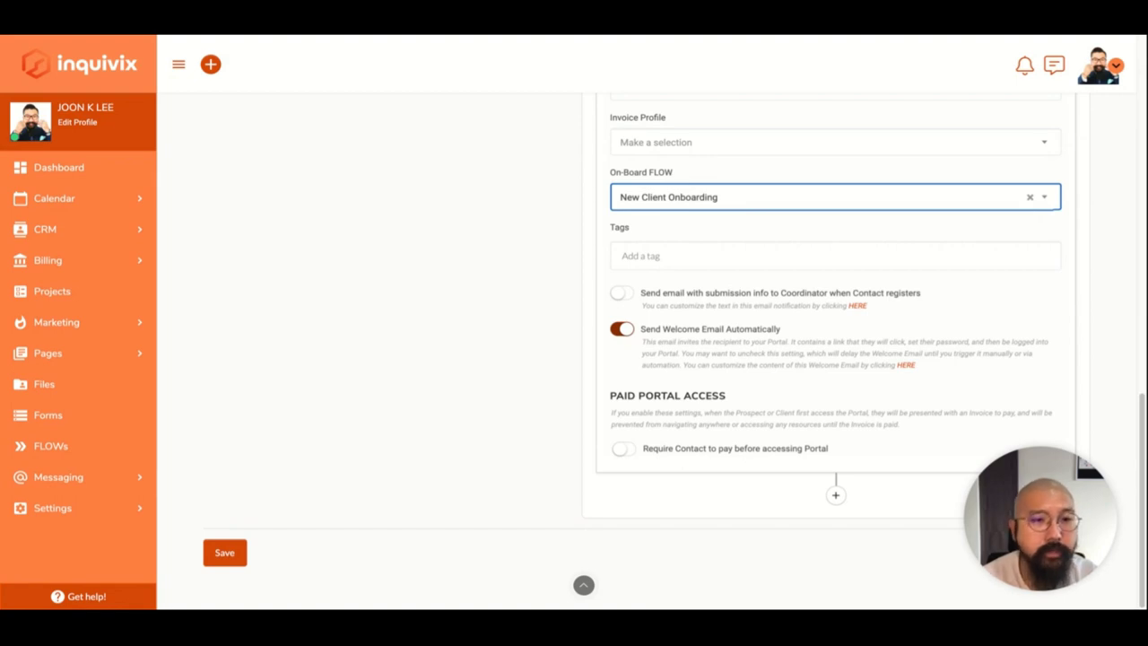
{"action": "left_click", "coordinate": [440, 349]}
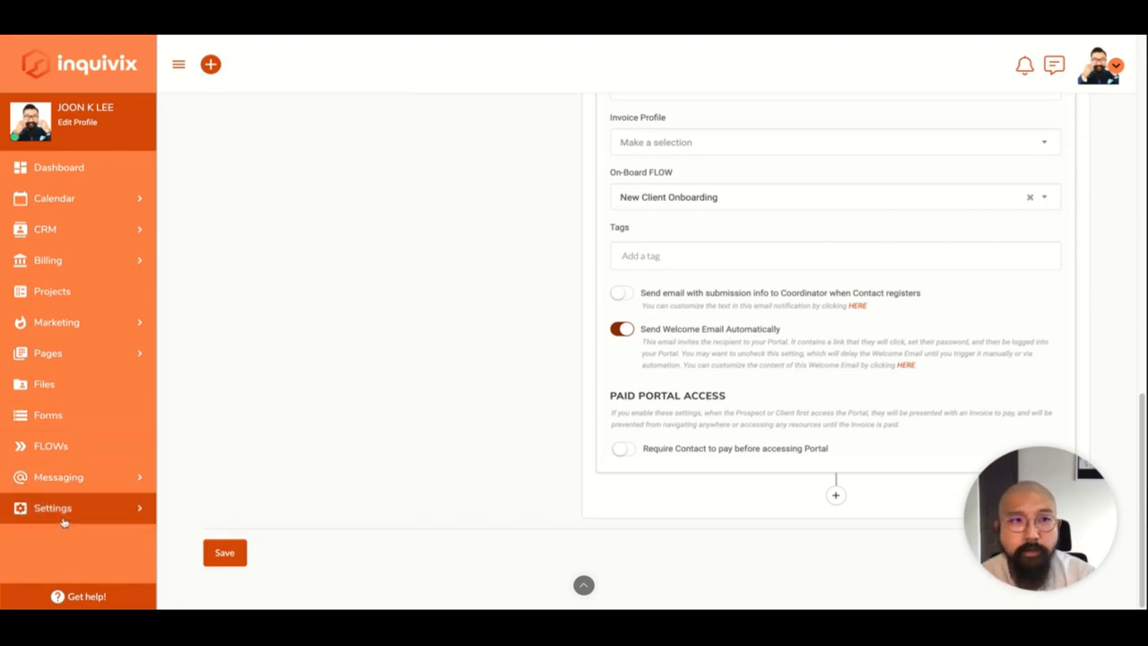
Return to the Dashboard and scroll through the Getting Started guides.
{"action": "left_click", "coordinate": [108, 170]}
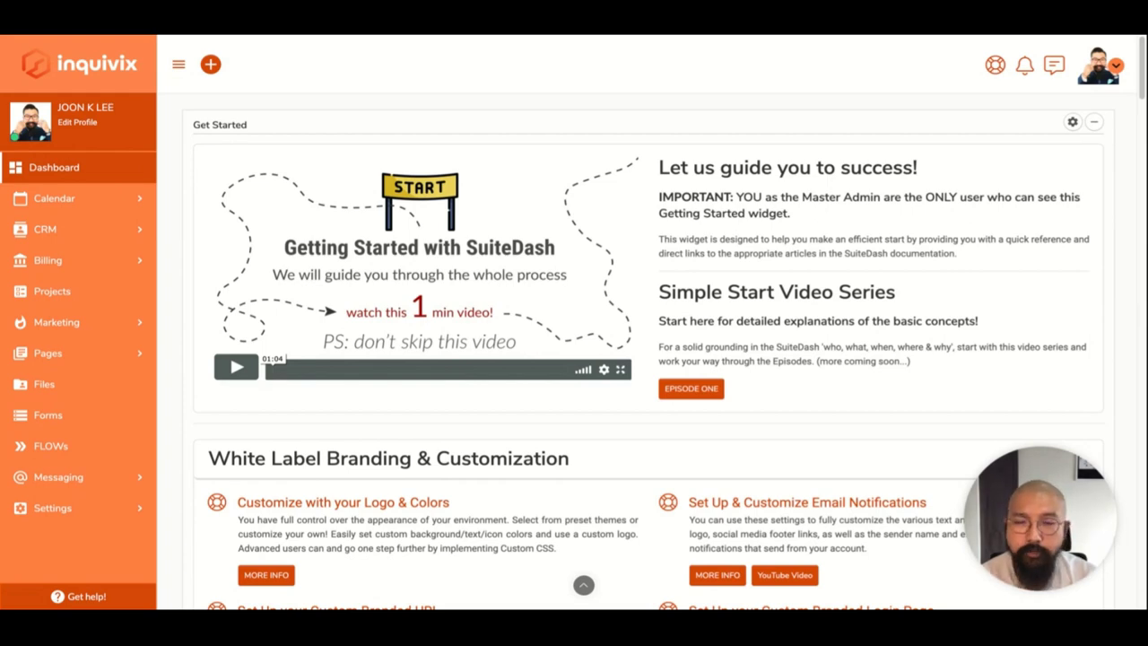
{"action": "scroll", "coordinate": [583, 585], "scroll_direction": "down", "scroll_amount": 6}
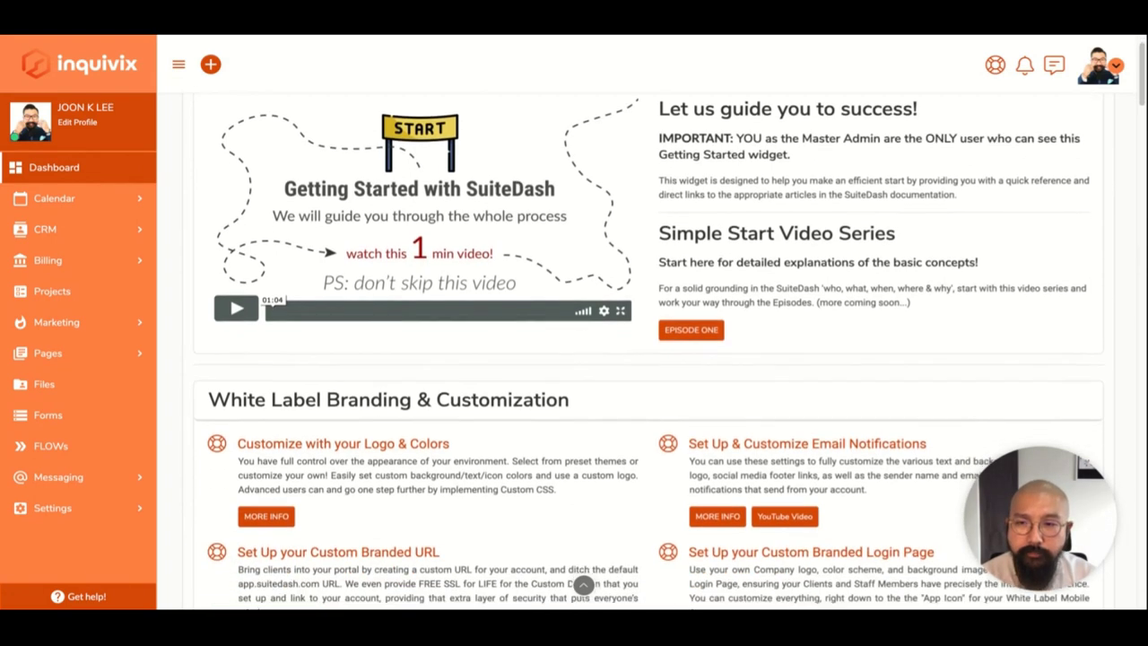
{"action": "scroll", "coordinate": [583, 584], "scroll_direction": "down", "scroll_amount": 5}
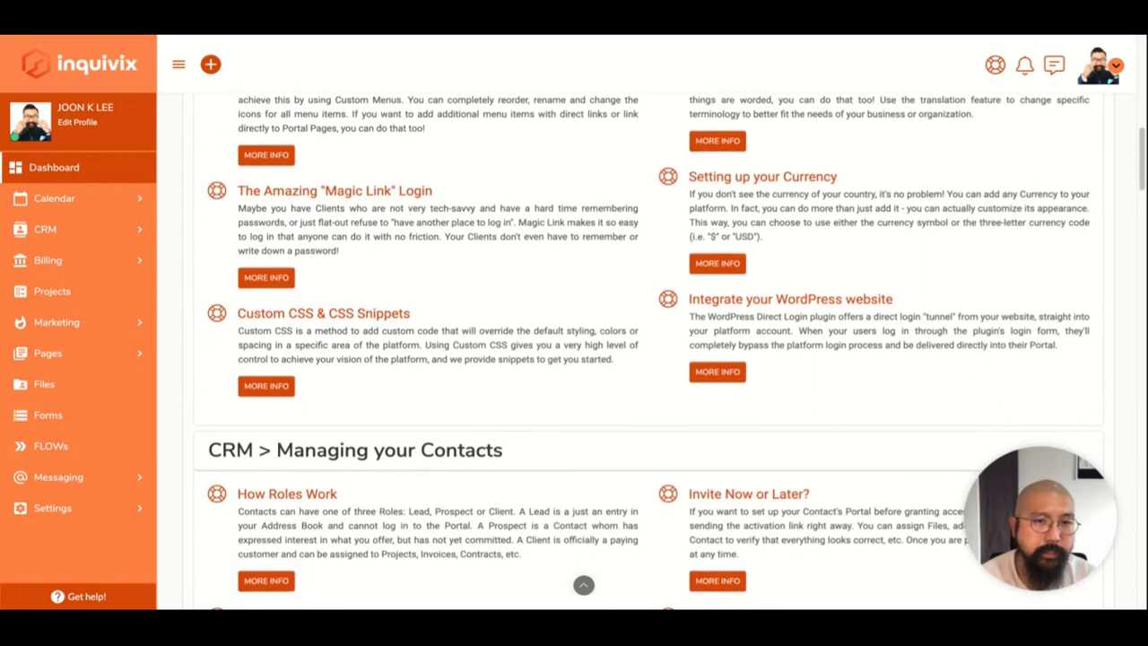
{"action": "scroll", "coordinate": [583, 584], "scroll_direction": "down", "scroll_amount": 2}
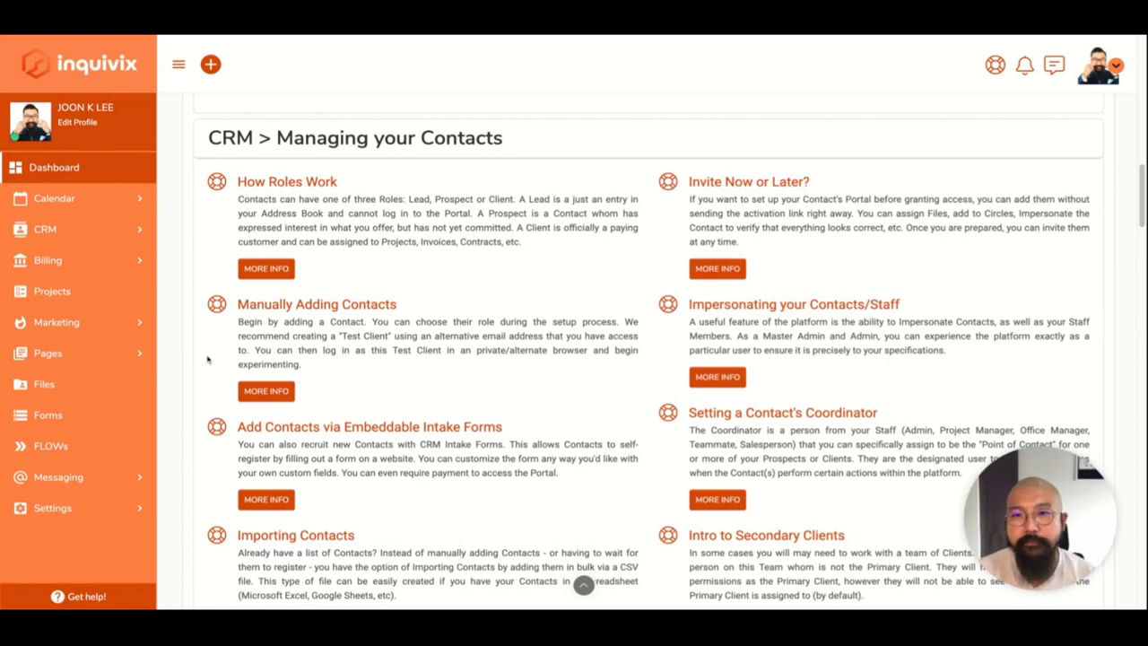
{"action": "scroll", "coordinate": [392, 431], "scroll_direction": "down", "scroll_amount": 3}
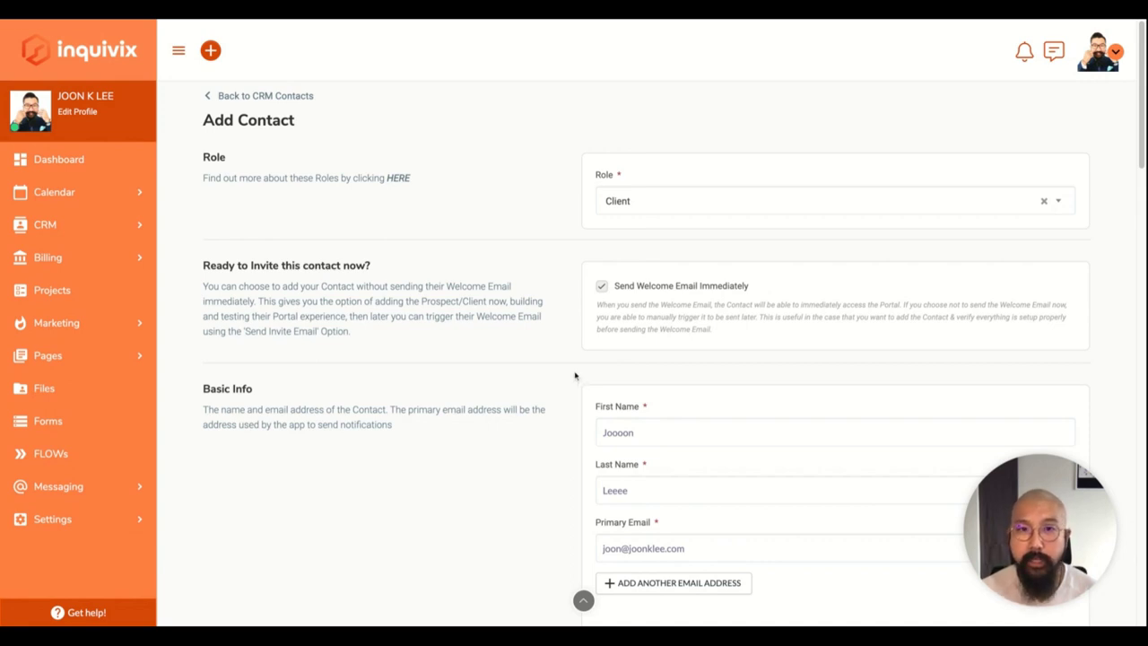
Check the contact role list and keep the role as Client.
{"action": "scroll", "coordinate": [575, 375], "scroll_direction": "down", "scroll_amount": 1}
{"action": "scroll", "coordinate": [573, 377], "scroll_direction": "up", "scroll_amount": 1}
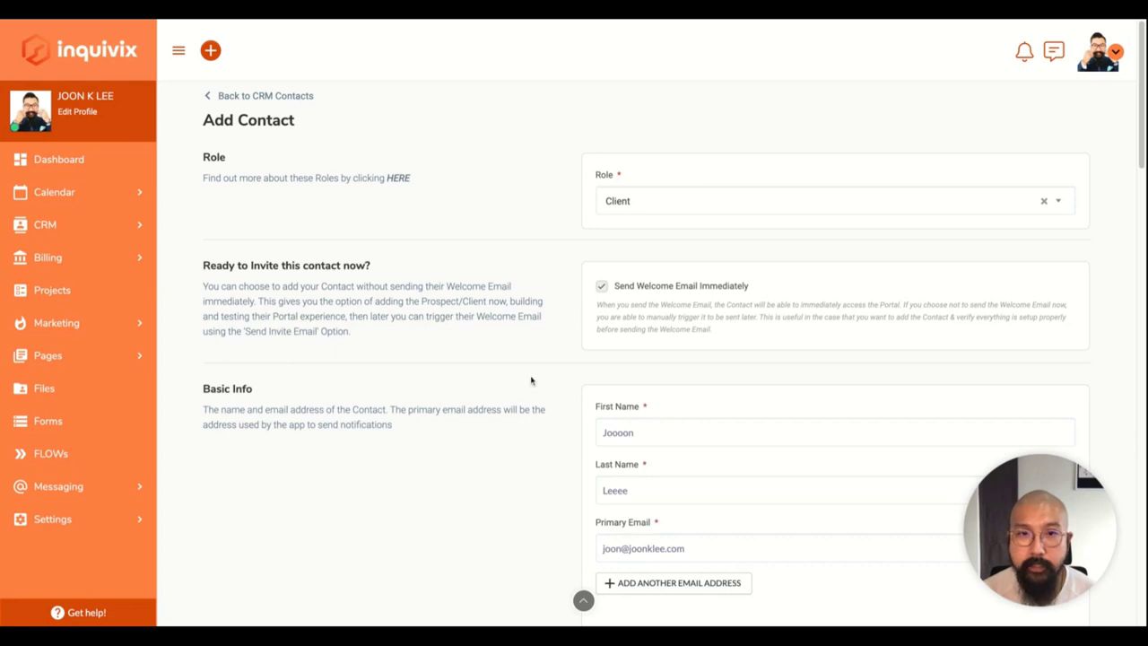
{"action": "scroll", "coordinate": [531, 380], "scroll_direction": "down", "scroll_amount": 2}
{"action": "scroll", "coordinate": [531, 368], "scroll_direction": "up", "scroll_amount": 1}
{"action": "left_click", "coordinate": [756, 190]}
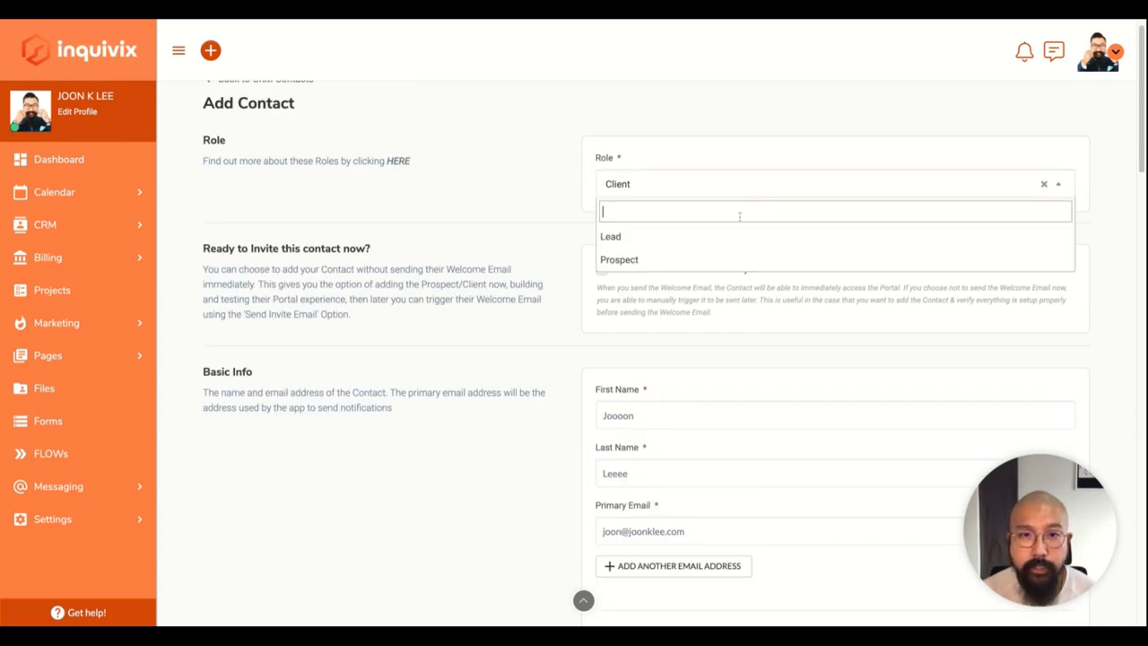
{"action": "left_click", "coordinate": [635, 190]}
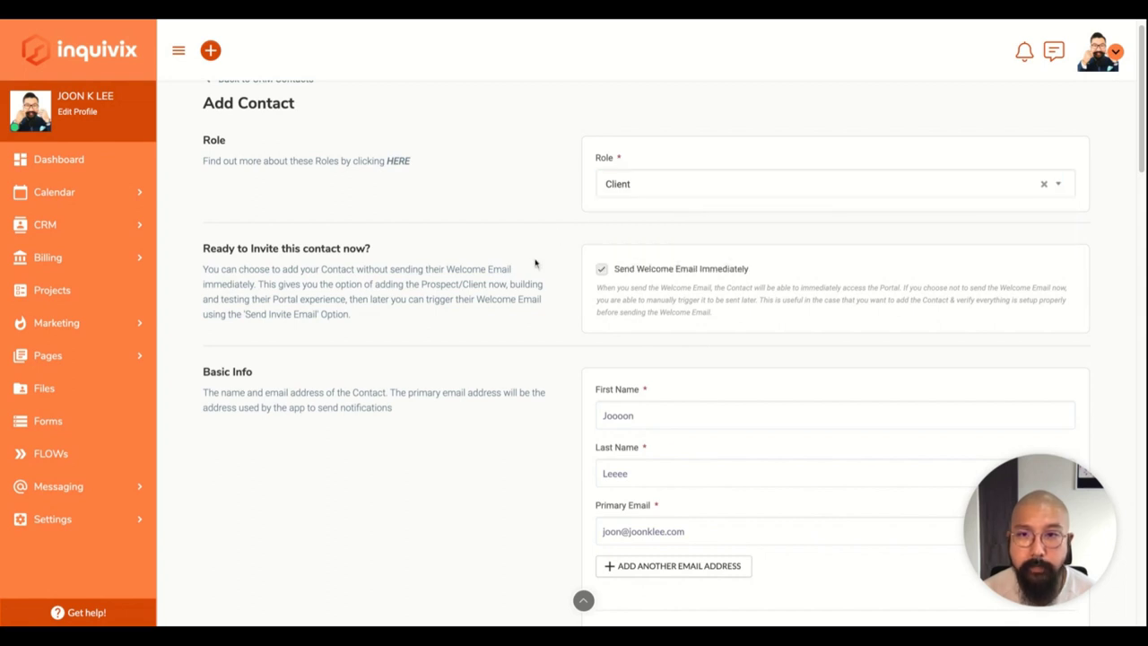
Scroll down the Add Contact form to the Coordinator and Company fields.
{"action": "scroll", "coordinate": [533, 310], "scroll_direction": "down", "scroll_amount": 2}
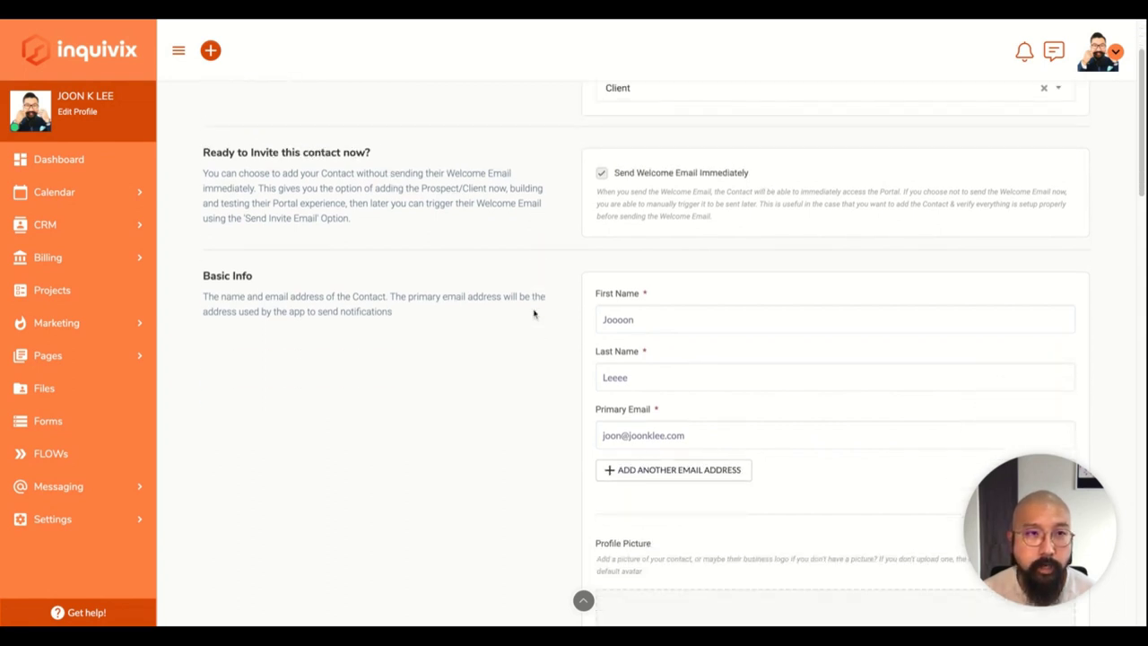
{"action": "scroll", "coordinate": [494, 292], "scroll_direction": "down", "scroll_amount": 1}
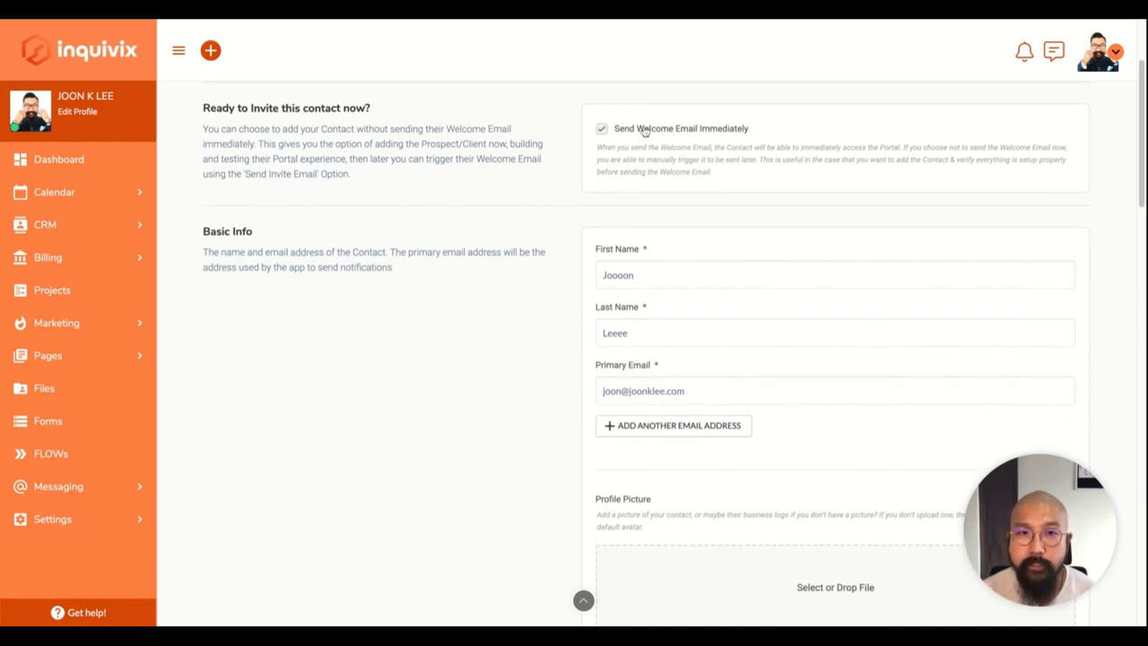
{"action": "scroll", "coordinate": [547, 260], "scroll_direction": "down", "scroll_amount": 1}
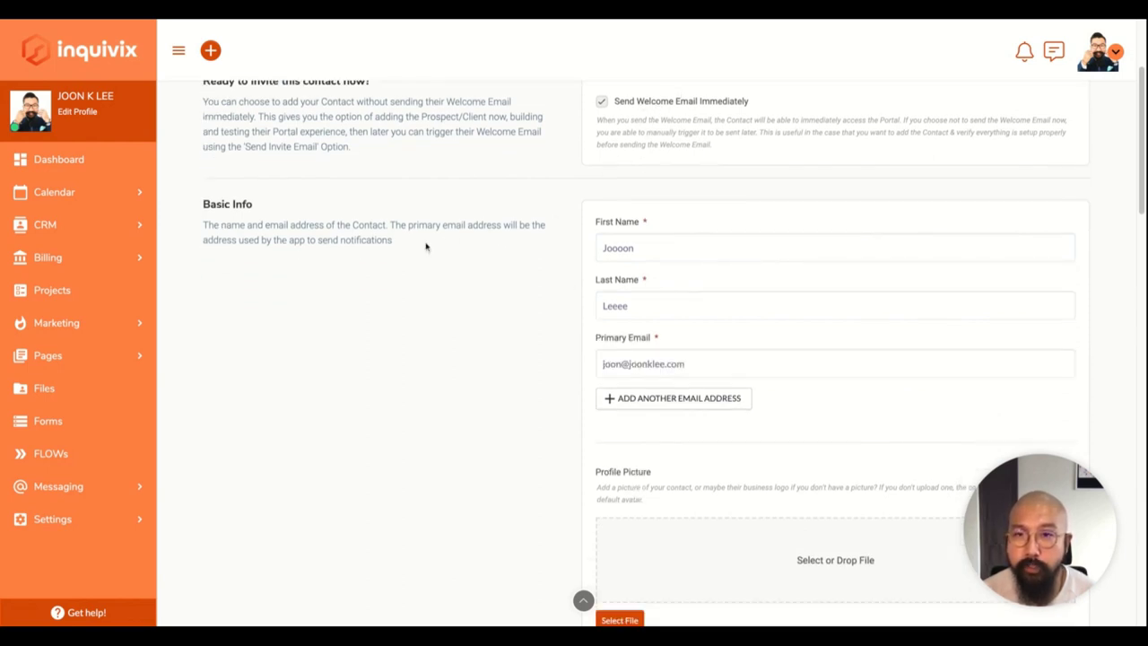
{"action": "scroll", "coordinate": [425, 249], "scroll_direction": "down", "scroll_amount": 1}
{"action": "scroll", "coordinate": [505, 236], "scroll_direction": "up", "scroll_amount": 4}
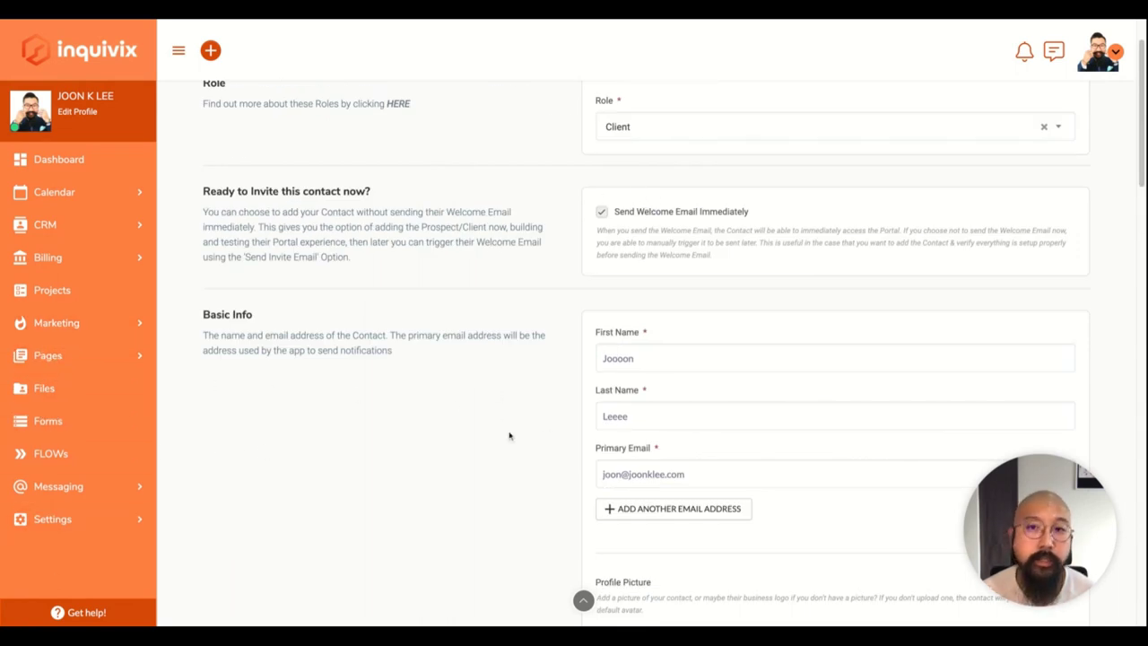
{"action": "scroll", "coordinate": [529, 404], "scroll_direction": "down", "scroll_amount": 1}
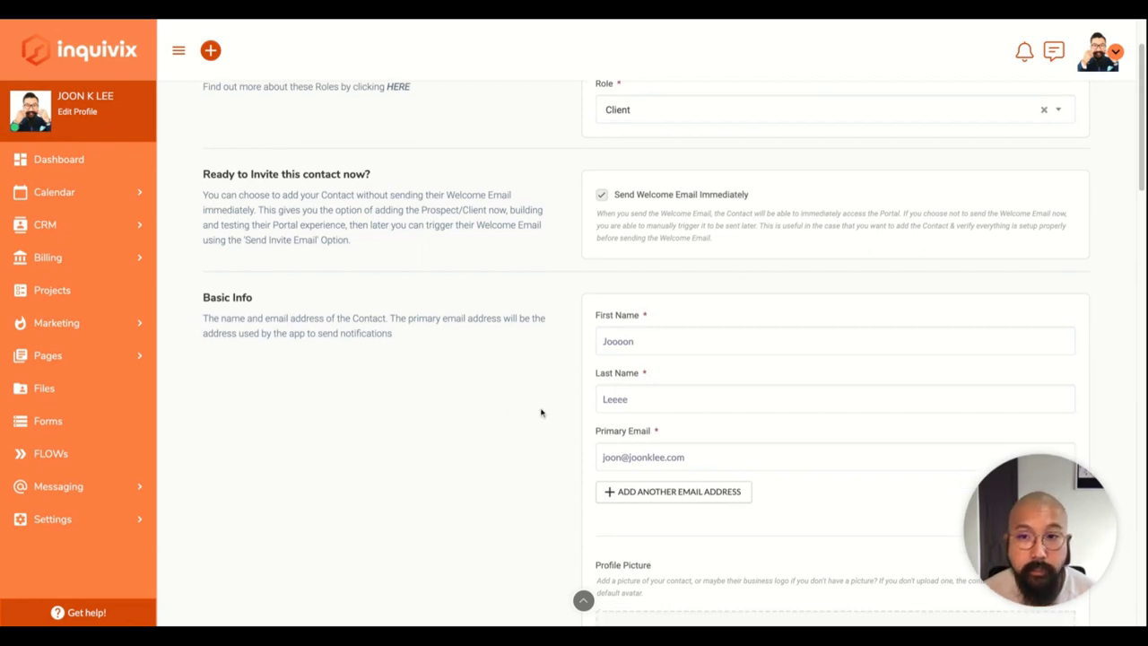
{"action": "scroll", "coordinate": [527, 410], "scroll_direction": "down", "scroll_amount": 1}
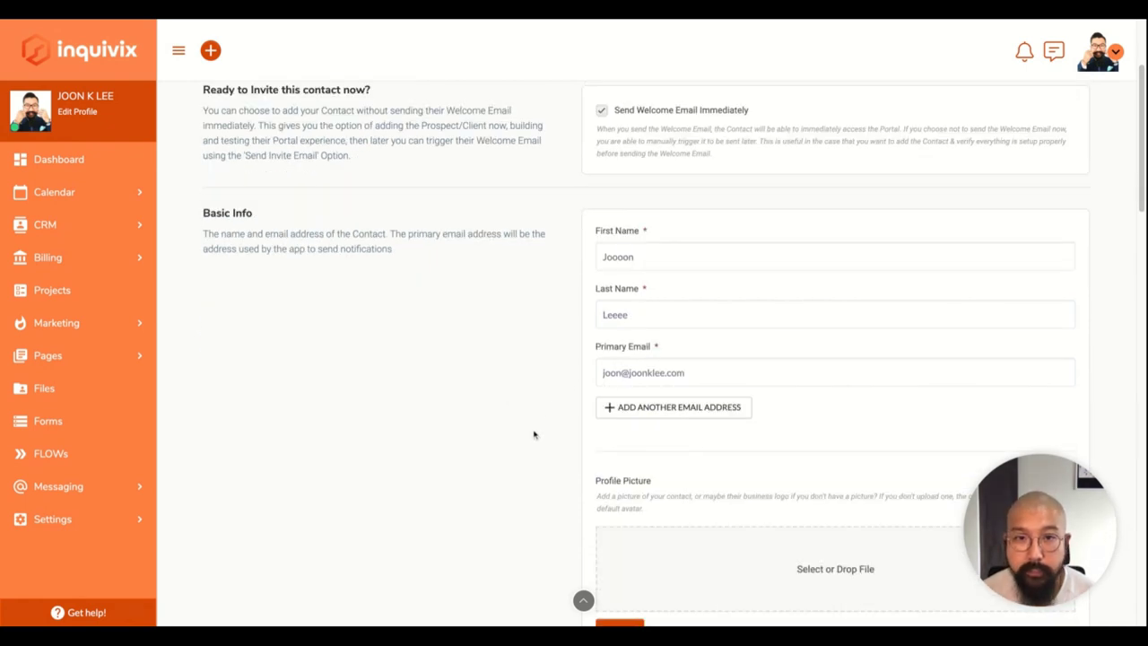
{"action": "scroll", "coordinate": [618, 292], "scroll_direction": "down", "scroll_amount": 1}
{"action": "scroll", "coordinate": [746, 294], "scroll_direction": "down", "scroll_amount": 1}
{"action": "scroll", "coordinate": [750, 310], "scroll_direction": "down", "scroll_amount": 2}
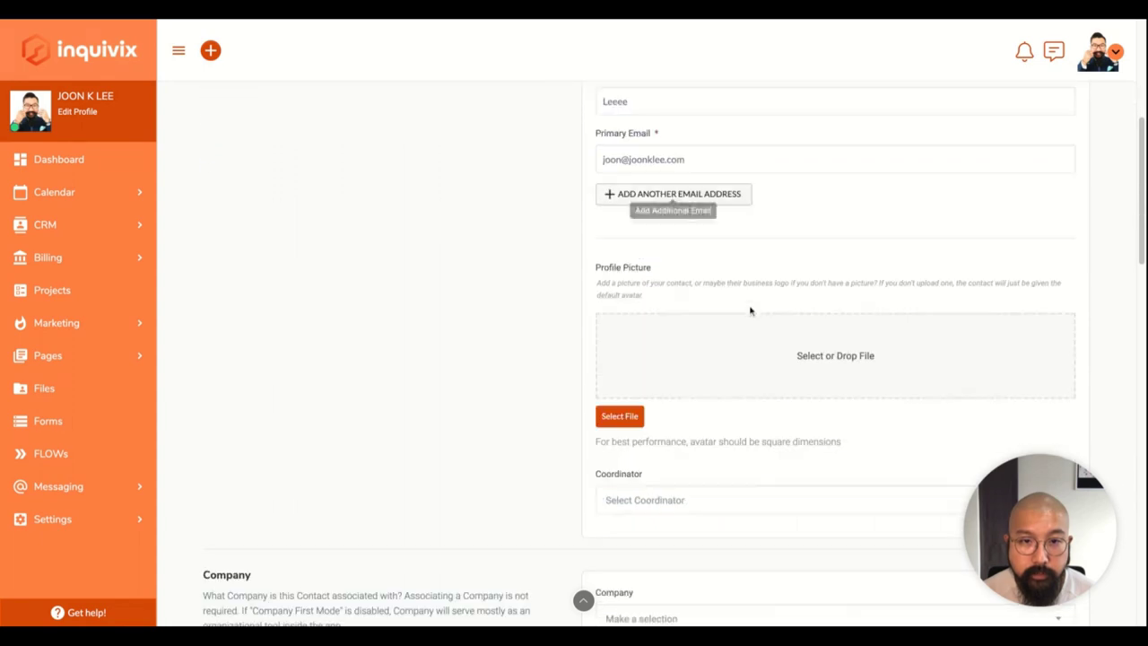
{"action": "scroll", "coordinate": [745, 356], "scroll_direction": "down", "scroll_amount": 5}
{"action": "scroll", "coordinate": [743, 351], "scroll_direction": "up", "scroll_amount": 2}
{"action": "scroll", "coordinate": [742, 351], "scroll_direction": "down", "scroll_amount": 3}
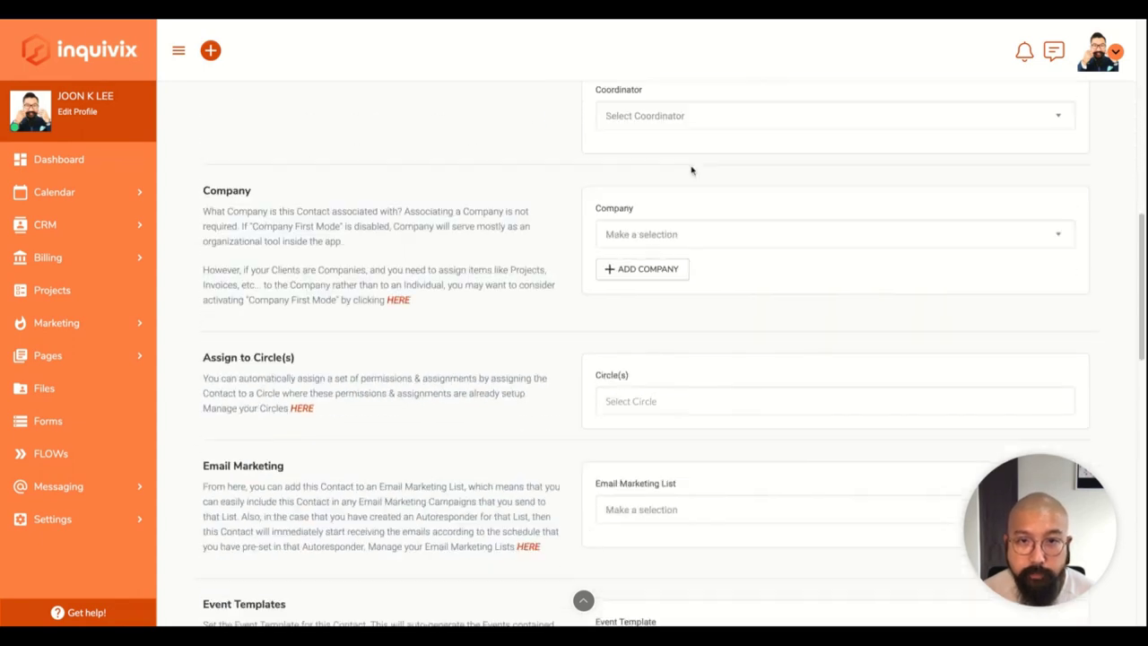
{"action": "scroll", "coordinate": [692, 169], "scroll_direction": "up", "scroll_amount": 4}
Make the master account user the contact's coordinator.
{"action": "left_click", "coordinate": [722, 294]}
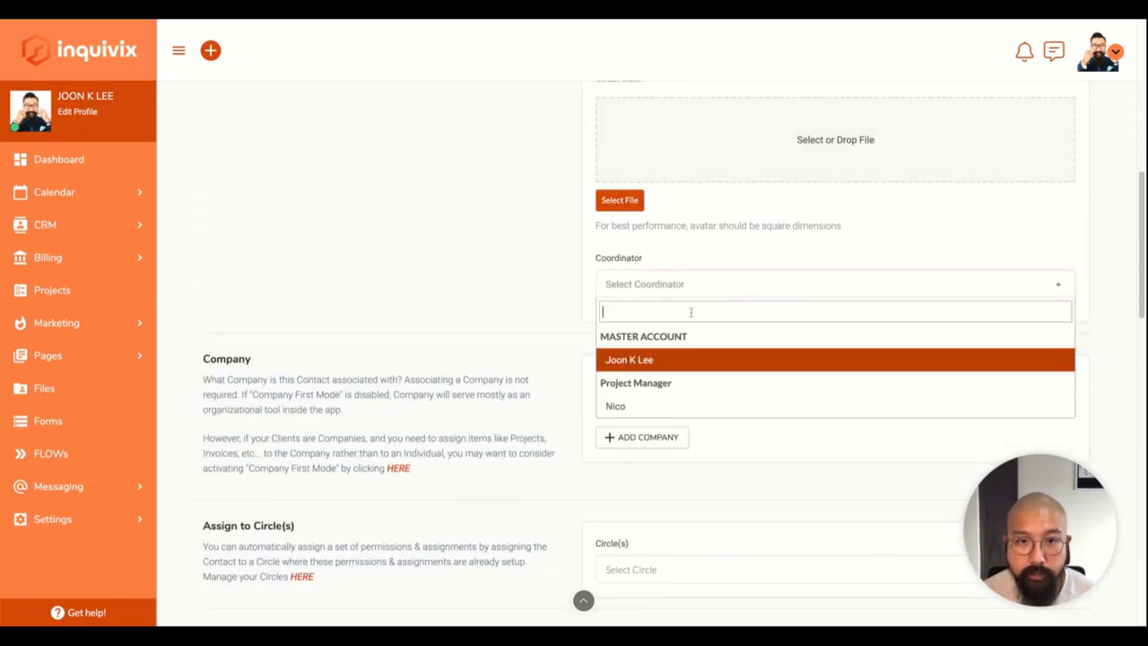
{"action": "left_click", "coordinate": [648, 360]}
{"action": "scroll", "coordinate": [610, 323], "scroll_direction": "down", "scroll_amount": 2}
{"action": "scroll", "coordinate": [681, 312], "scroll_direction": "down", "scroll_amount": 5}
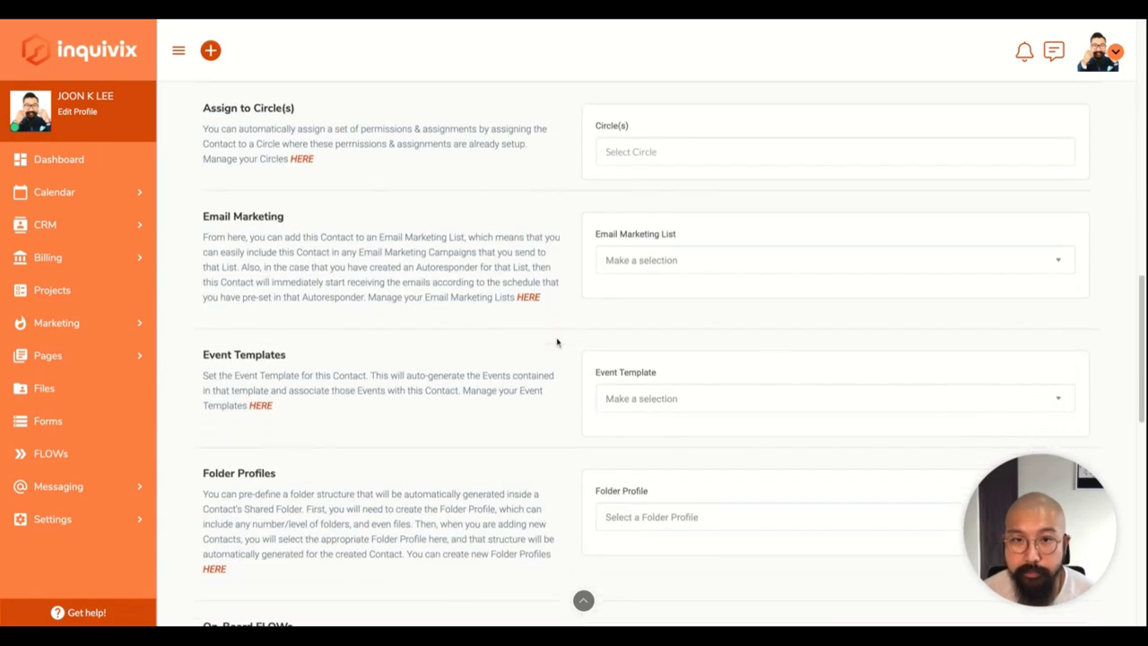
Review the email marketing lists and event templates without selecting any.
{"action": "left_click", "coordinate": [678, 266]}
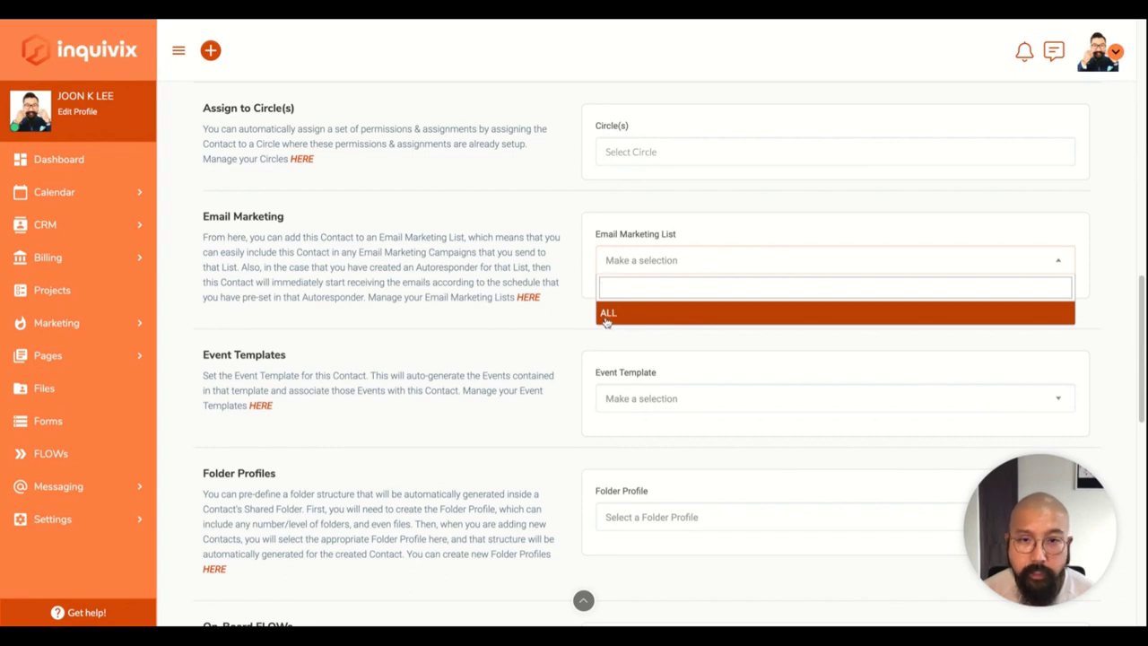
{"action": "left_click", "coordinate": [658, 269]}
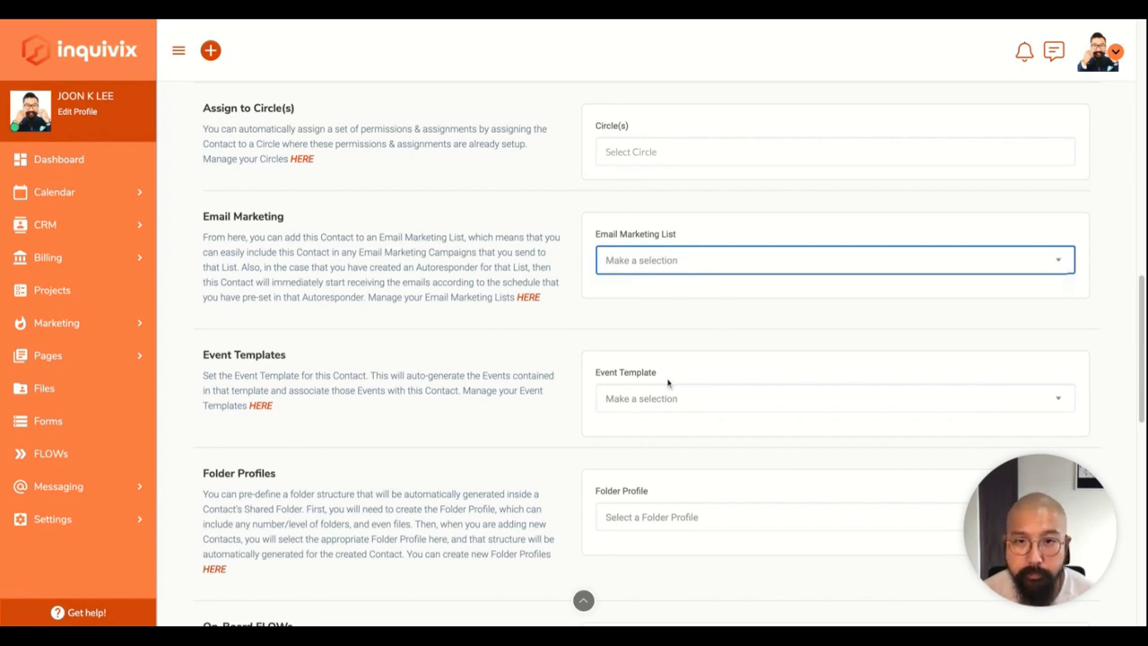
{"action": "scroll", "coordinate": [646, 358], "scroll_direction": "down", "scroll_amount": 2}
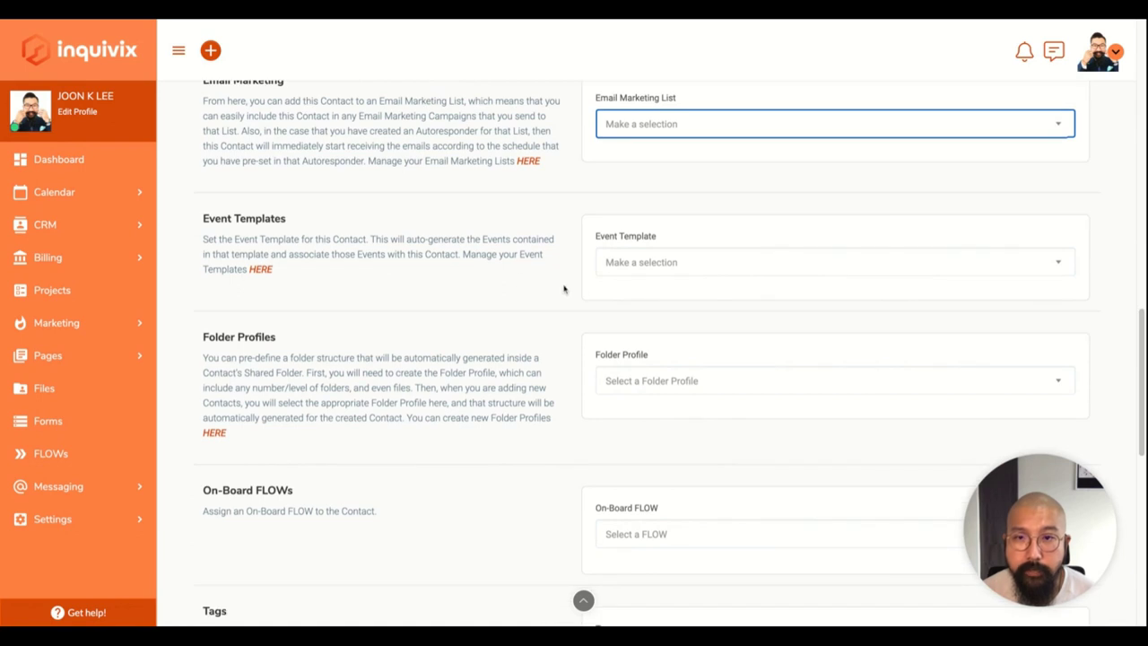
{"action": "left_click", "coordinate": [664, 272]}
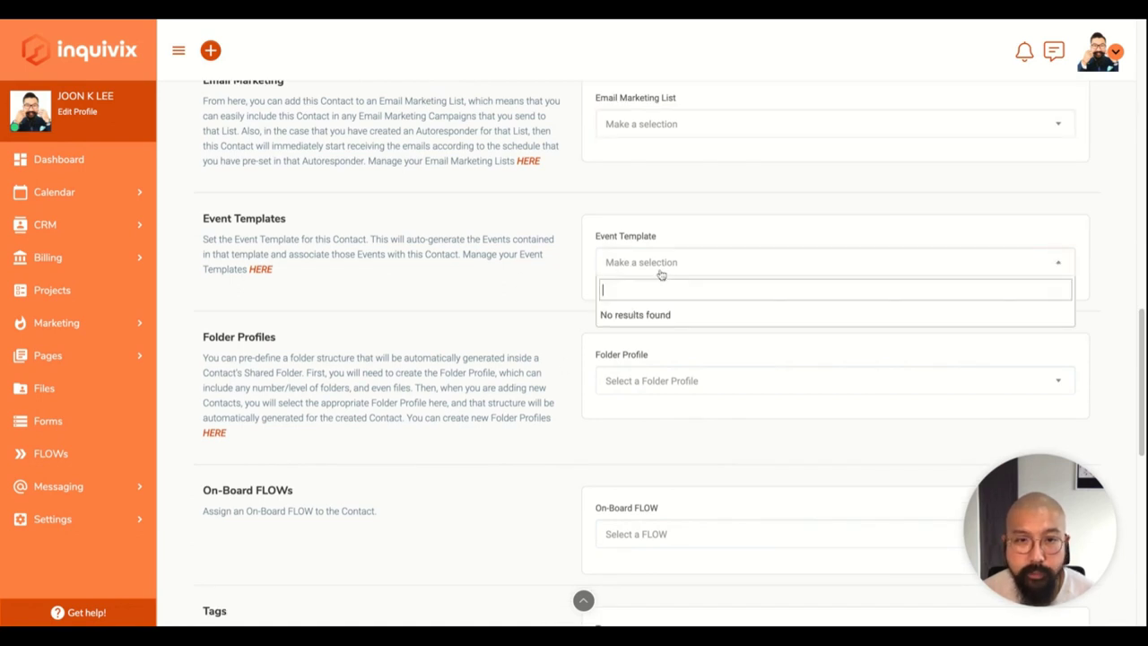
{"action": "left_click", "coordinate": [567, 295]}
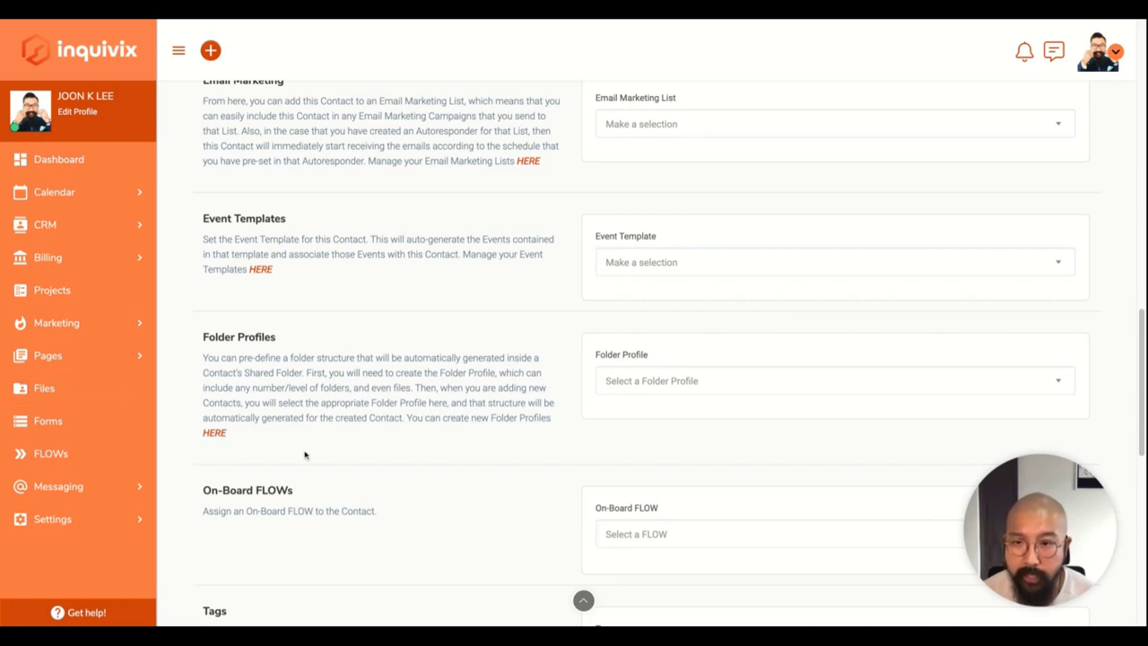
Assign the New Client Onboarding FLOW as the contact's on-board FLOW.
{"action": "left_click", "coordinate": [606, 530]}
{"action": "scroll", "coordinate": [574, 461], "scroll_direction": "down", "scroll_amount": 1}
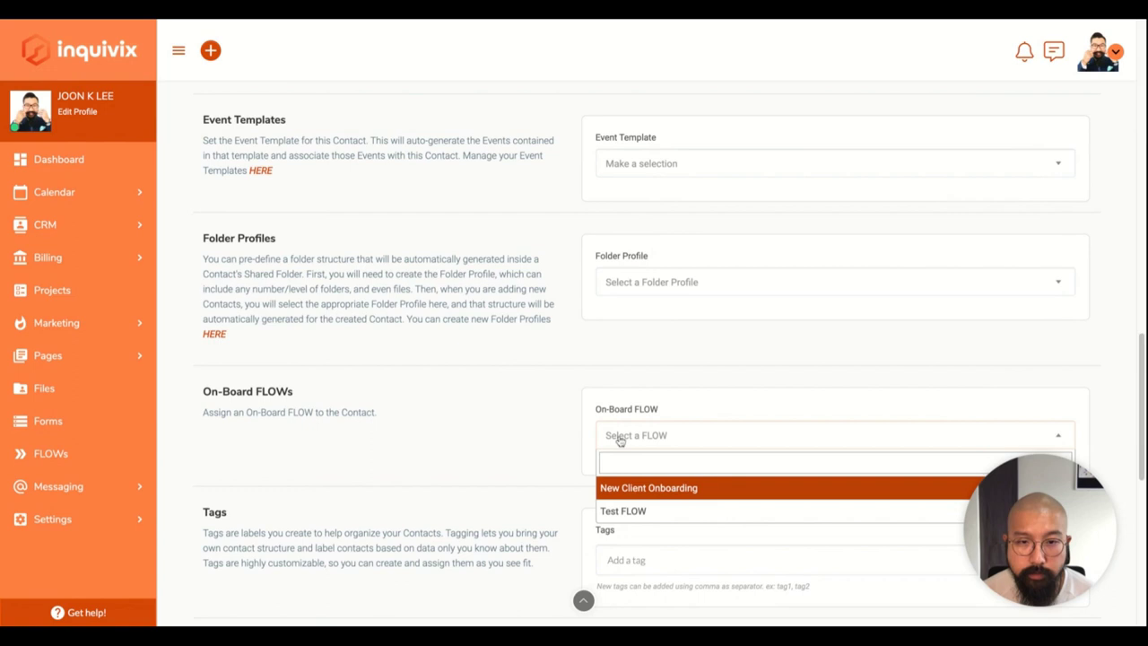
{"action": "left_click", "coordinate": [632, 485]}
{"action": "scroll", "coordinate": [533, 469], "scroll_direction": "down", "scroll_amount": 3}
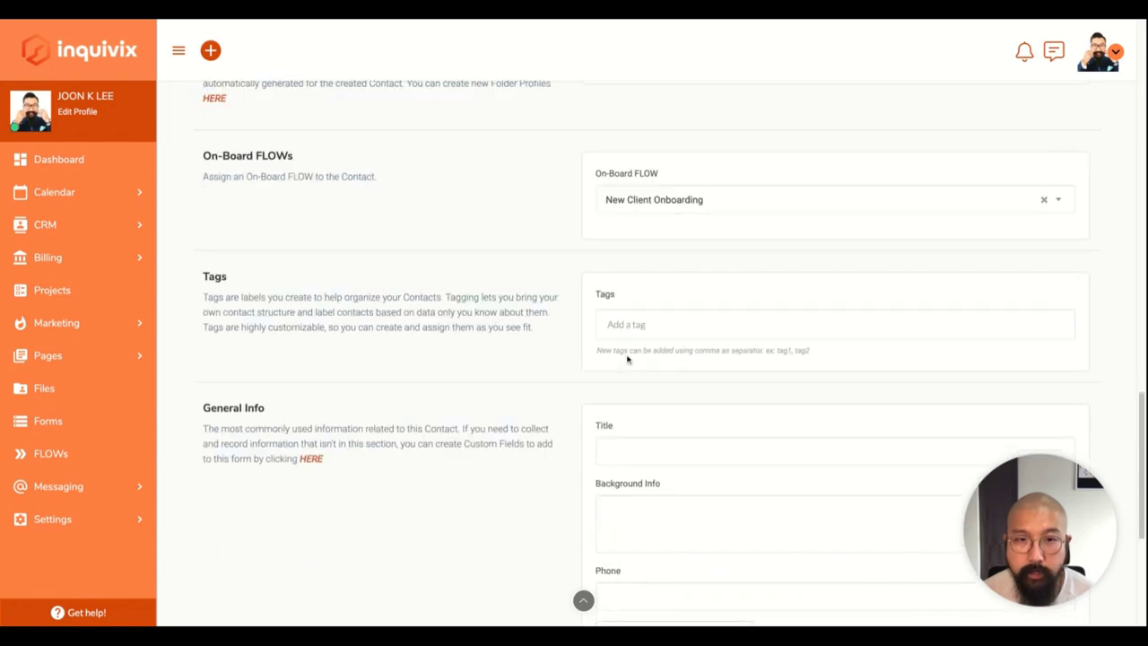
Tag the contact 'handsome' and add the contact, sending the invitation.
{"action": "left_click", "coordinate": [642, 325]}
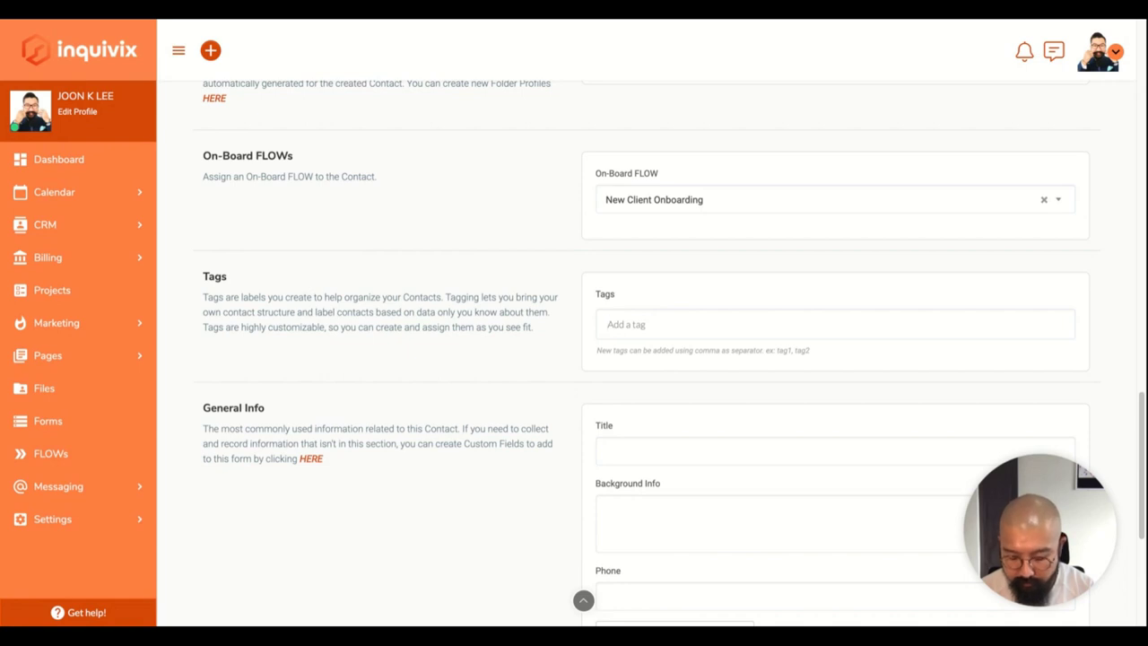
{"action": "type", "text": "handsome"}
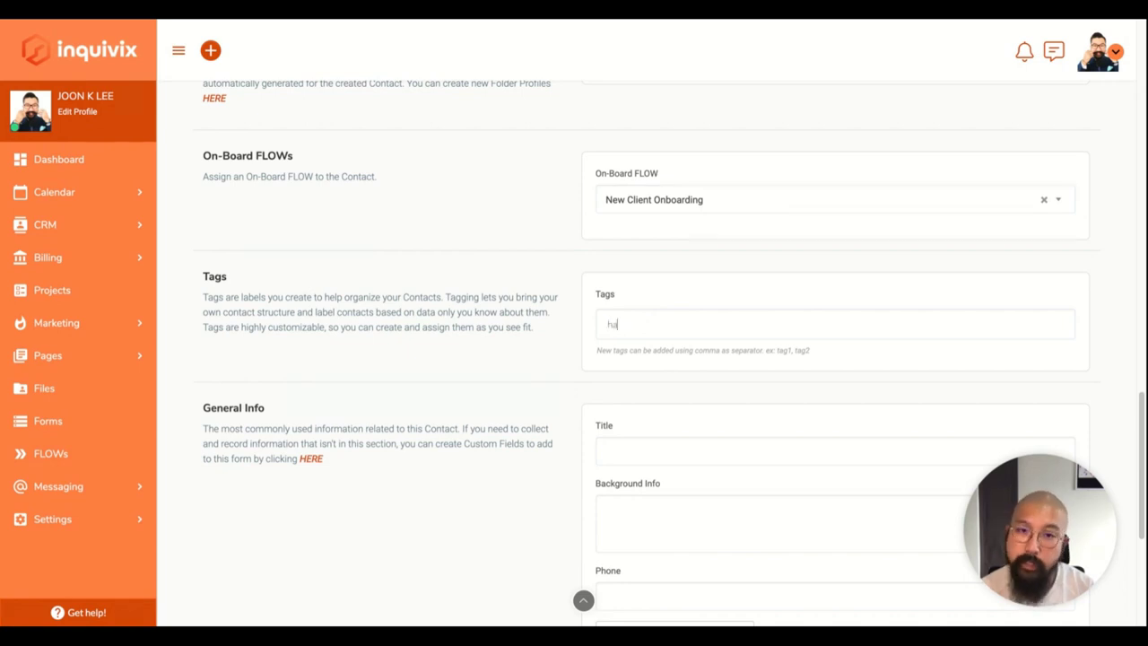
{"action": "key", "text": "Return"}
{"action": "scroll", "coordinate": [525, 383], "scroll_direction": "down", "scroll_amount": 2}
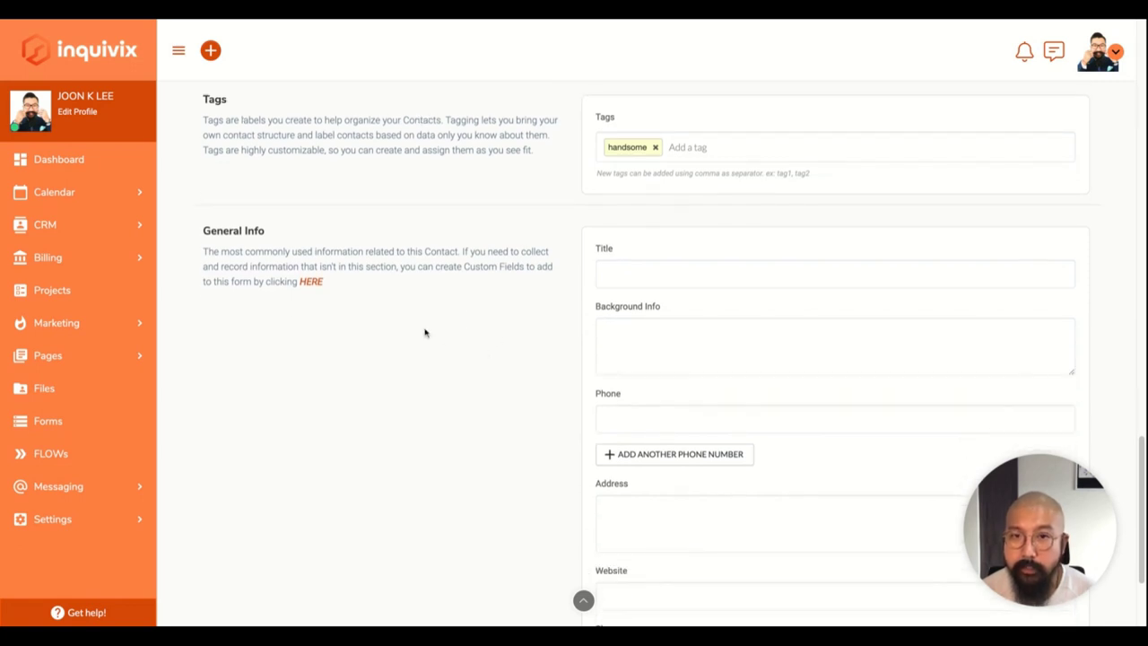
{"action": "scroll", "coordinate": [425, 333], "scroll_direction": "down", "scroll_amount": 2}
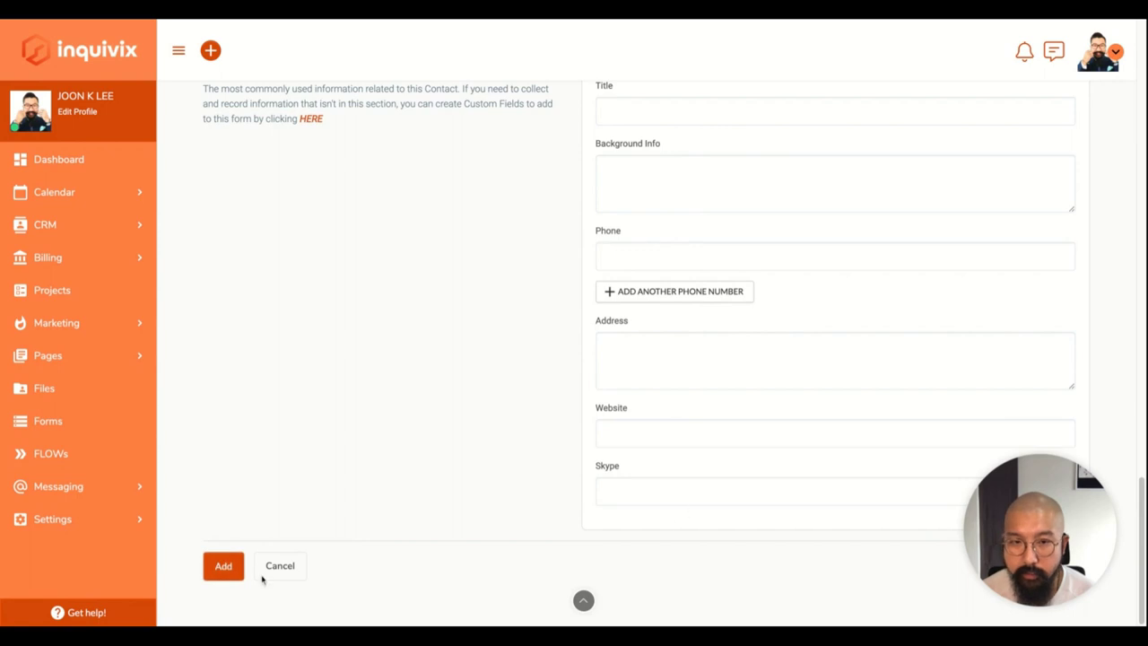
{"action": "left_click", "coordinate": [224, 573]}
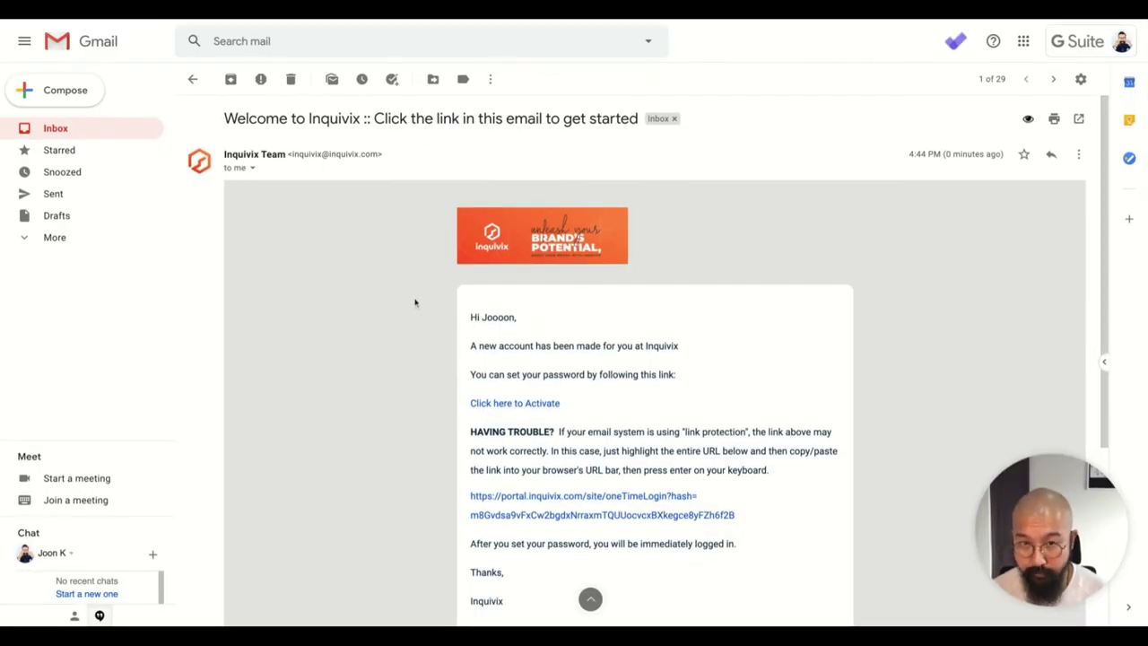
View the Welcome to Inquivix email's sender details and its account activation link.
{"action": "scroll", "coordinate": [412, 299], "scroll_direction": "down", "scroll_amount": 1}
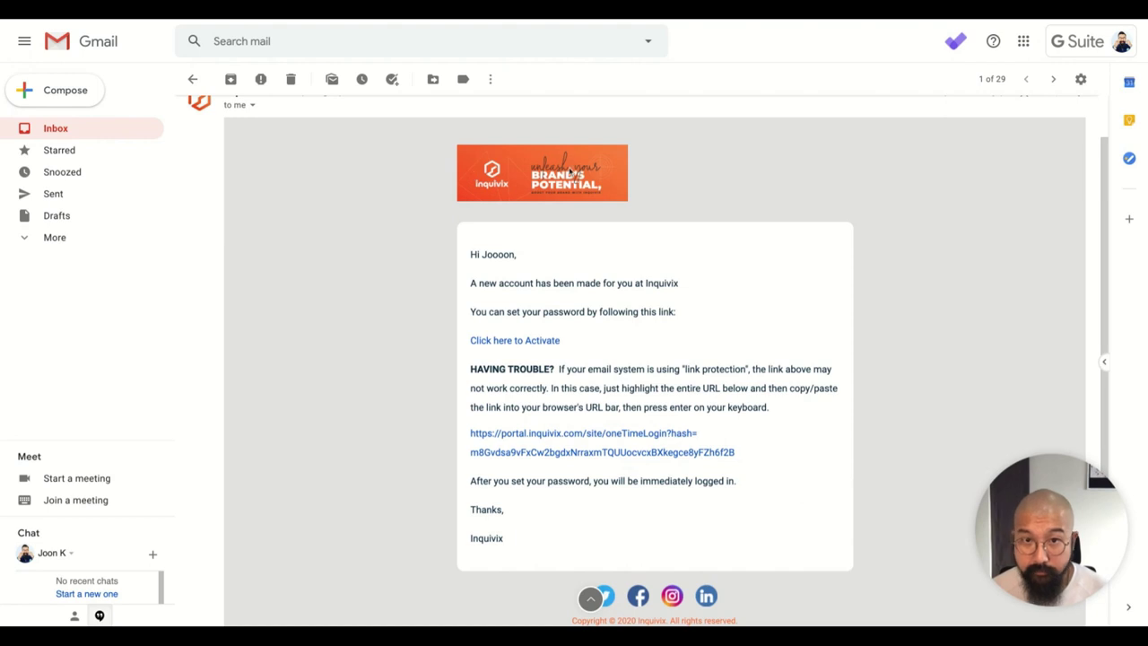
{"action": "scroll", "coordinate": [300, 146], "scroll_direction": "up", "scroll_amount": 1}
{"action": "left_click", "coordinate": [252, 168]}
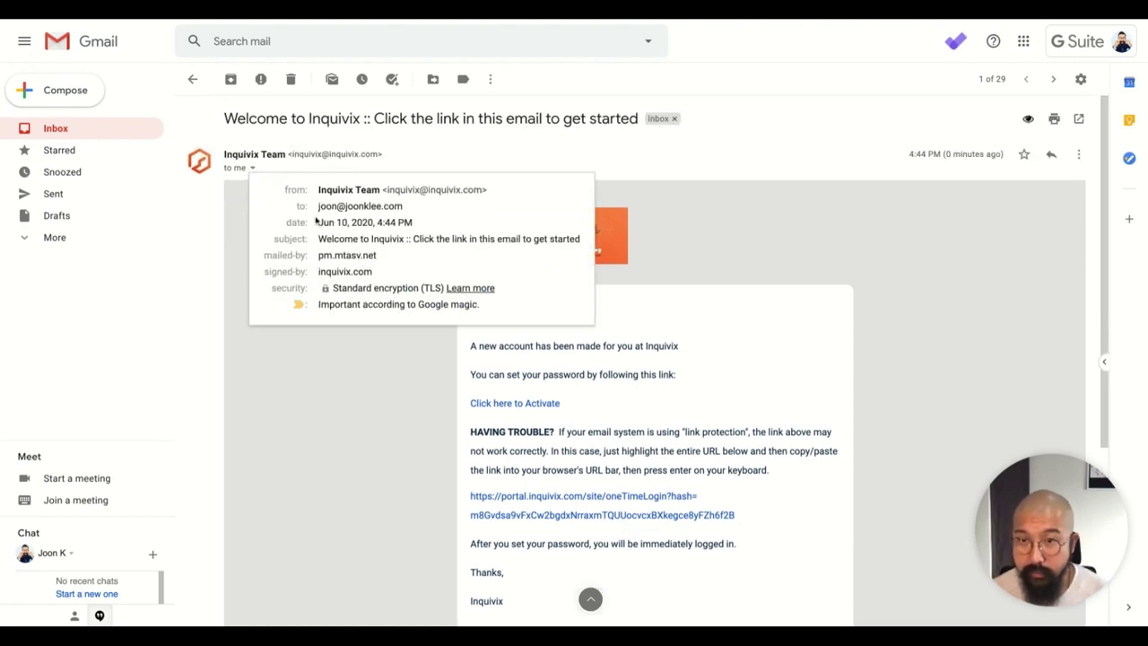
{"action": "left_click", "coordinate": [252, 167]}
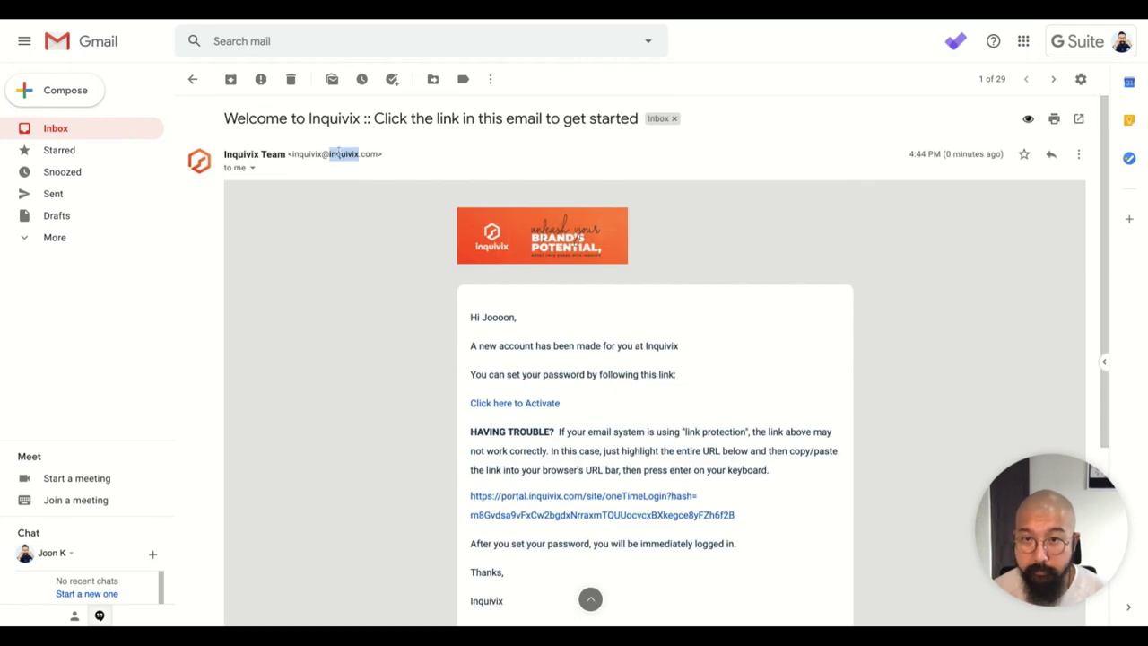
{"action": "scroll", "coordinate": [420, 361], "scroll_direction": "down", "scroll_amount": 3}
{"action": "scroll", "coordinate": [421, 358], "scroll_direction": "up", "scroll_amount": 2}
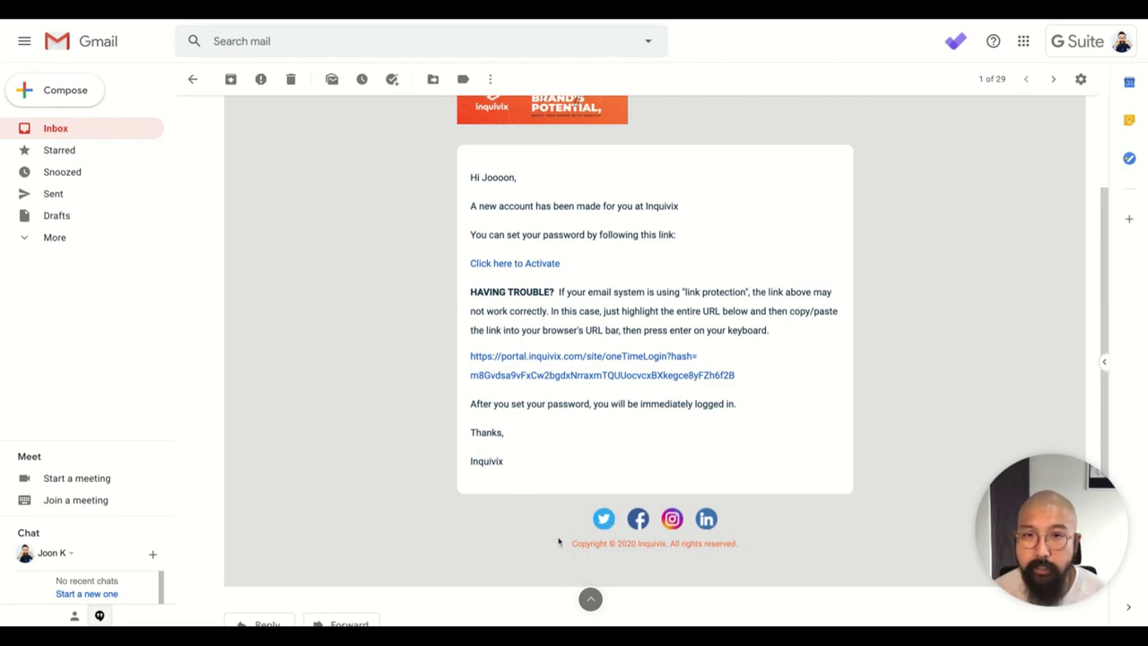
{"action": "scroll", "coordinate": [557, 540], "scroll_direction": "up", "scroll_amount": 1}
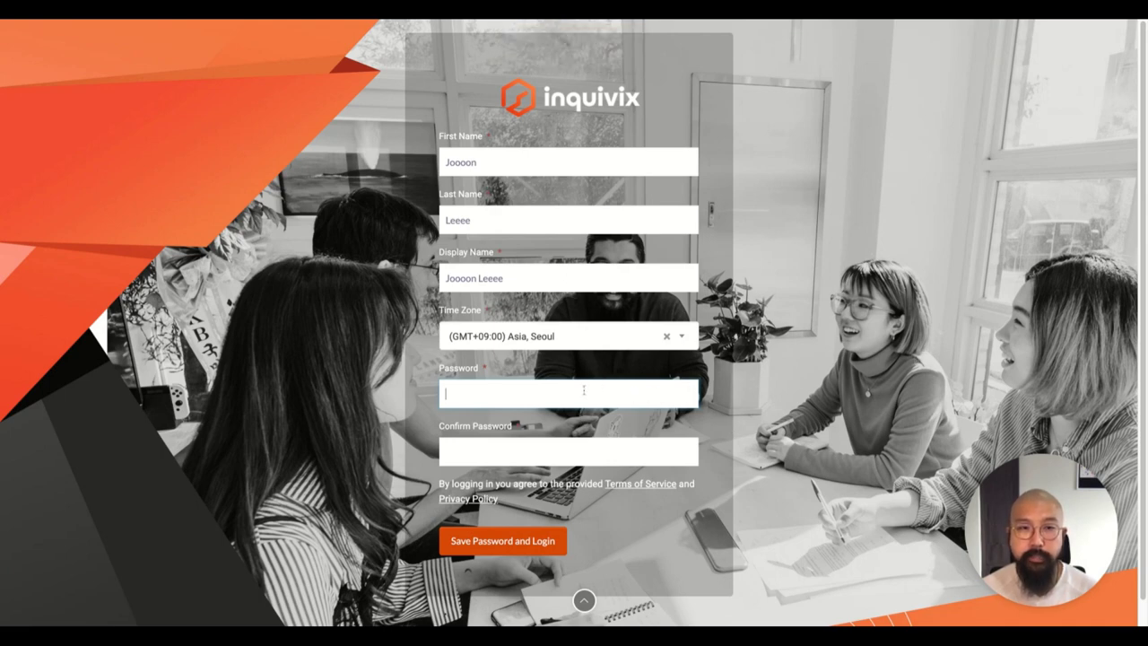
Save the new password and log into the client portal.
{"action": "left_click", "coordinate": [502, 541]}
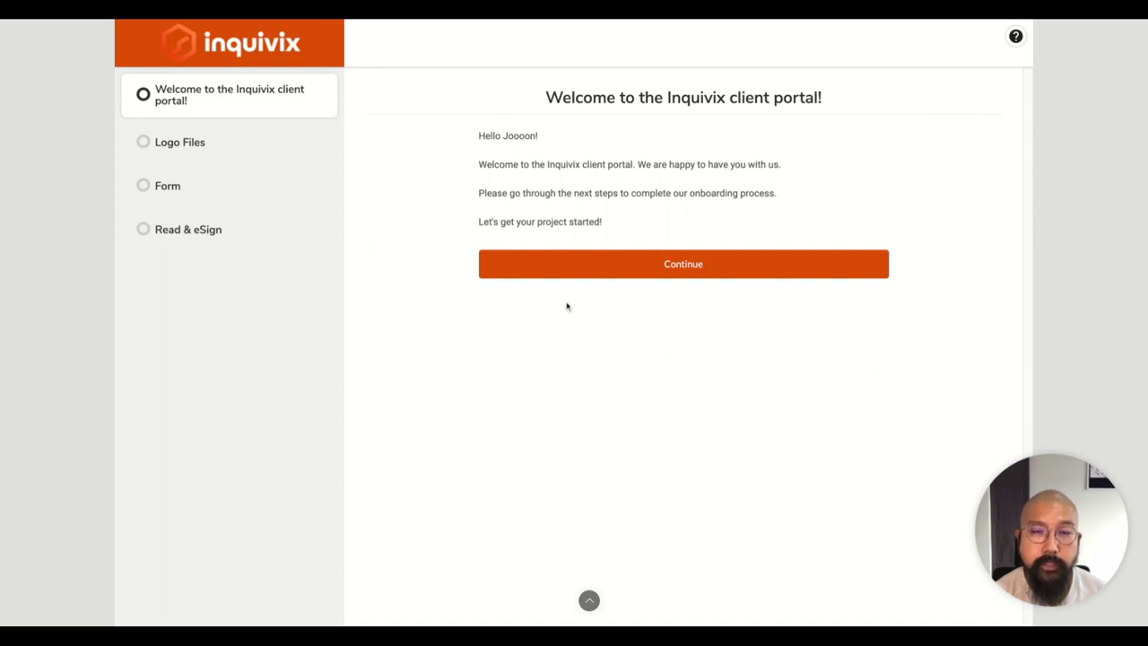
Continue past the welcome step and upload smaller-transparent.png as the logo file.
{"action": "left_click", "coordinate": [666, 266]}
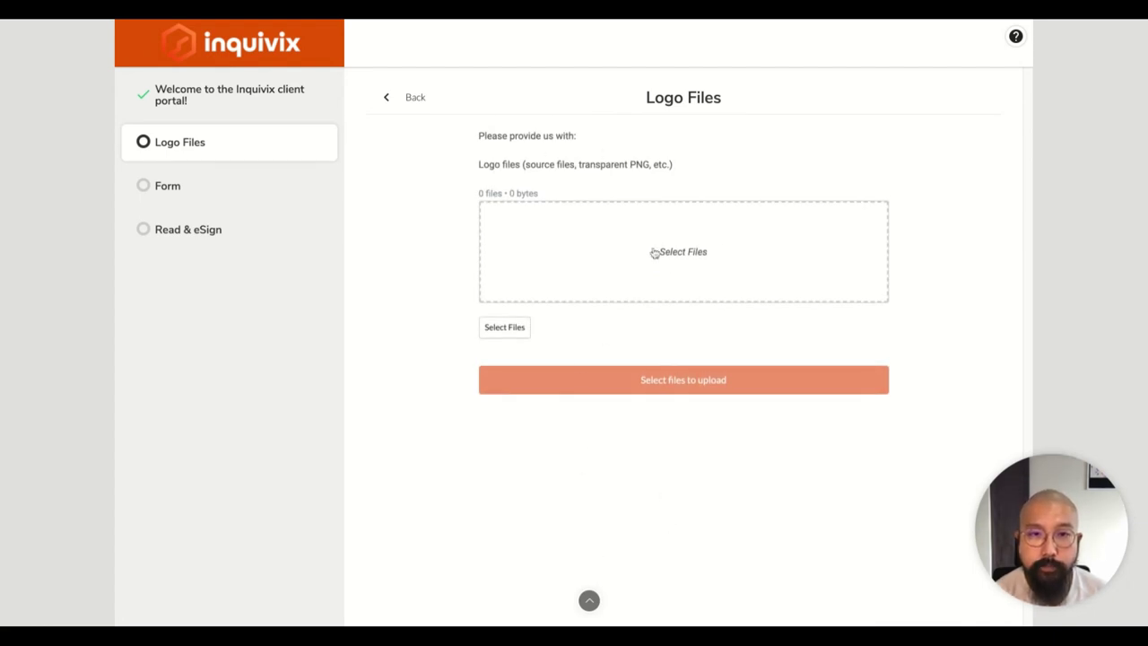
{"action": "left_click", "coordinate": [518, 336]}
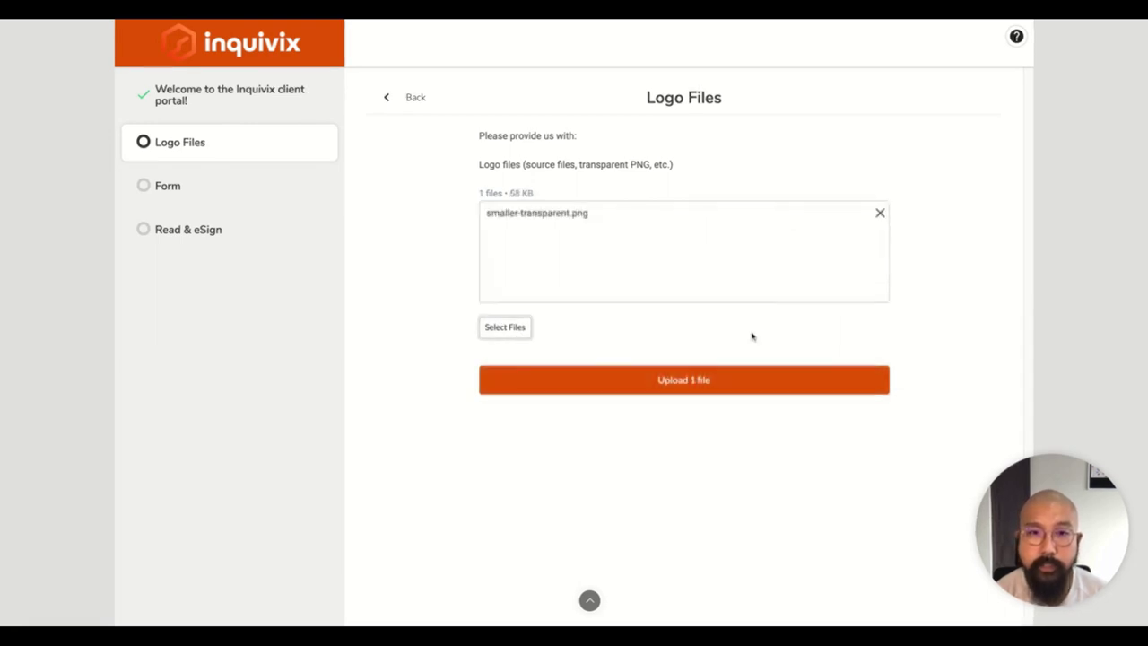
{"action": "left_click", "coordinate": [726, 379]}
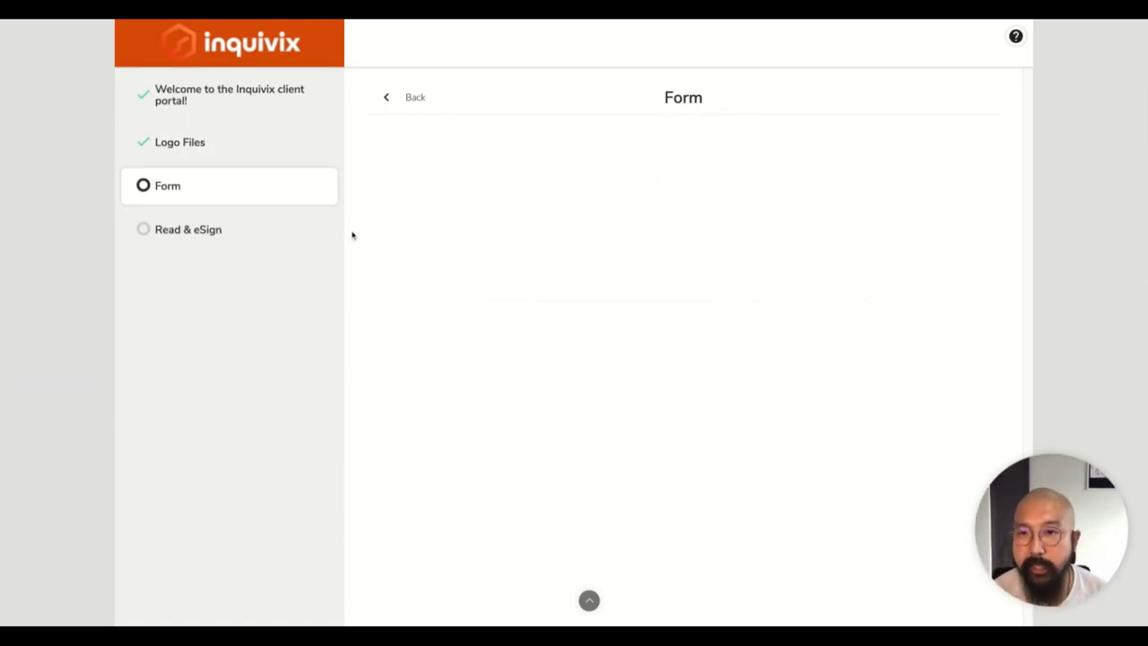
Revisit the completed Logo Files and welcome steps in the sidebar.
{"action": "left_click_drag", "start_coordinate": [194, 230], "coordinate": [351, 248]}
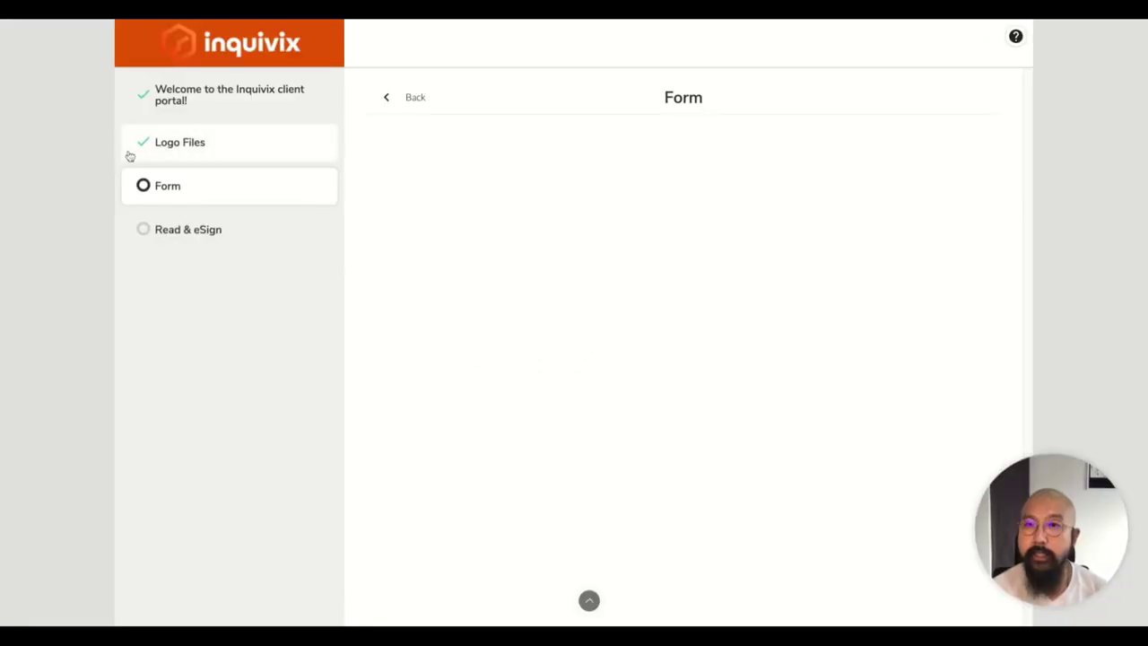
{"action": "left_click", "coordinate": [224, 128]}
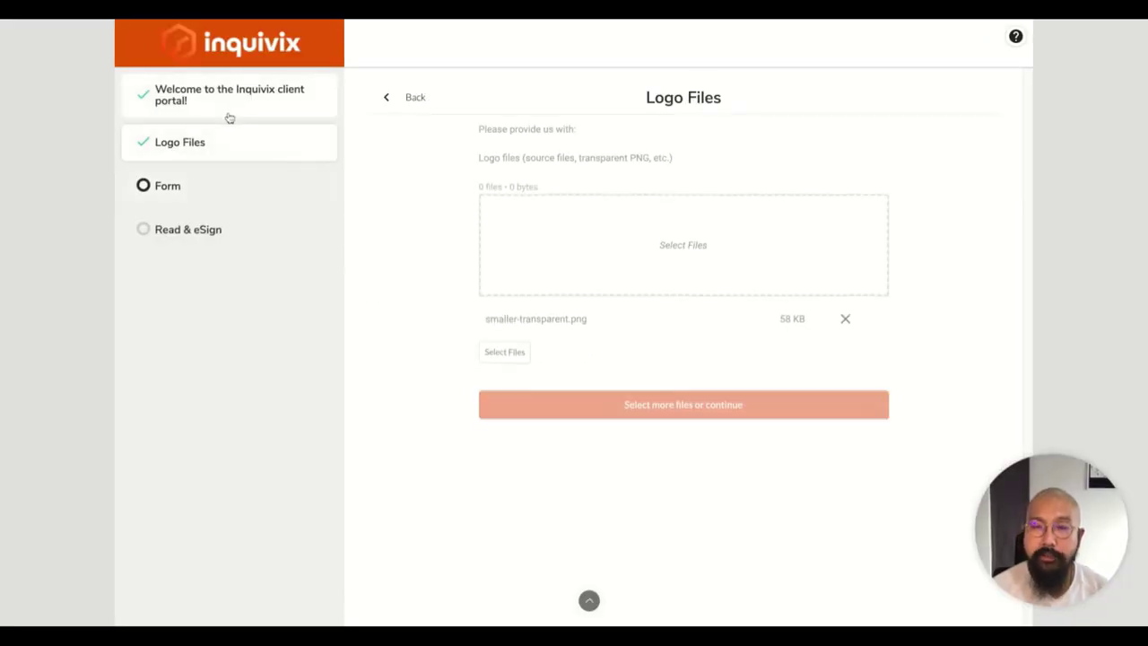
{"action": "left_click", "coordinate": [228, 118]}
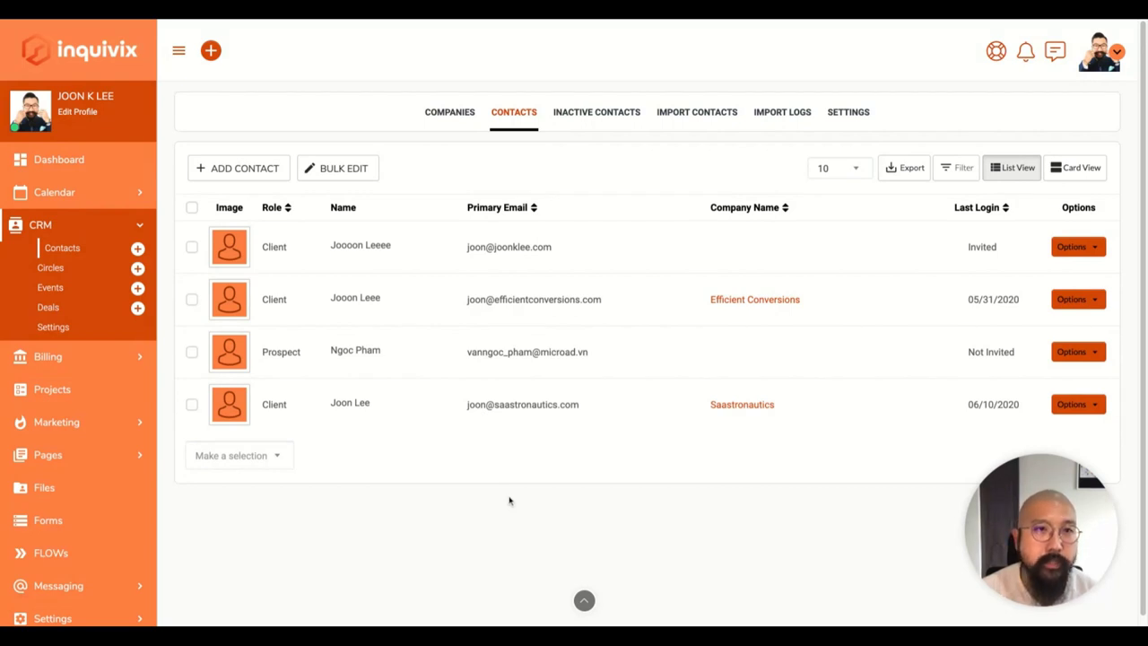
Expand the Billing and Calendar sections of the sidebar navigation.
{"action": "scroll", "coordinate": [487, 480], "scroll_direction": "down", "scroll_amount": 1}
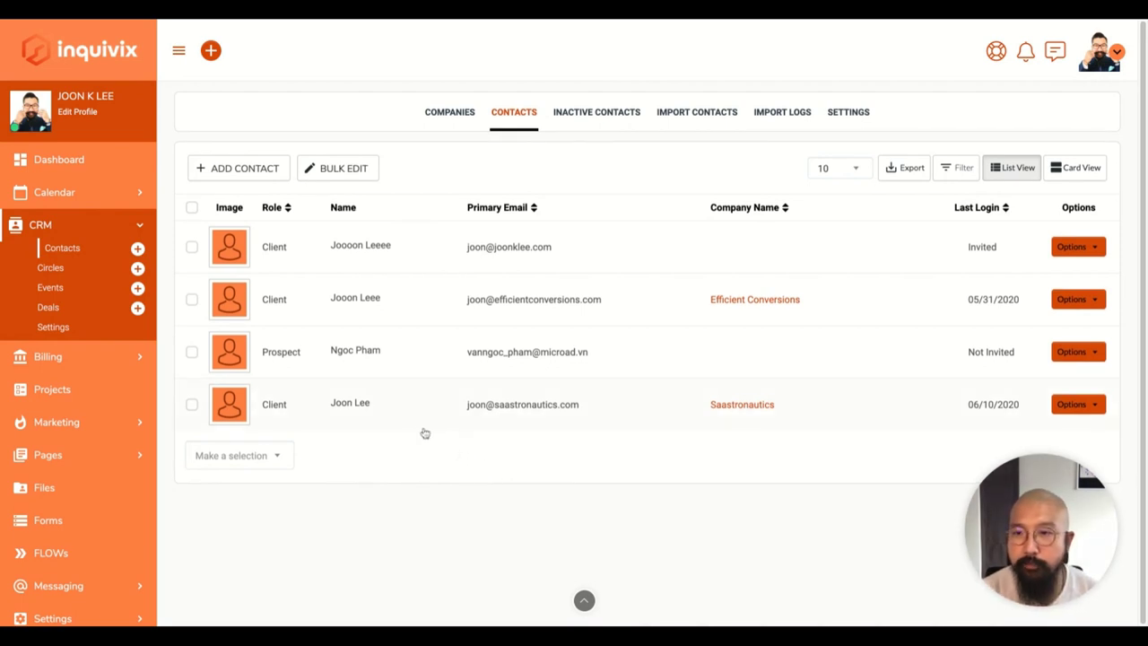
{"action": "scroll", "coordinate": [108, 384], "scroll_direction": "down", "scroll_amount": 1}
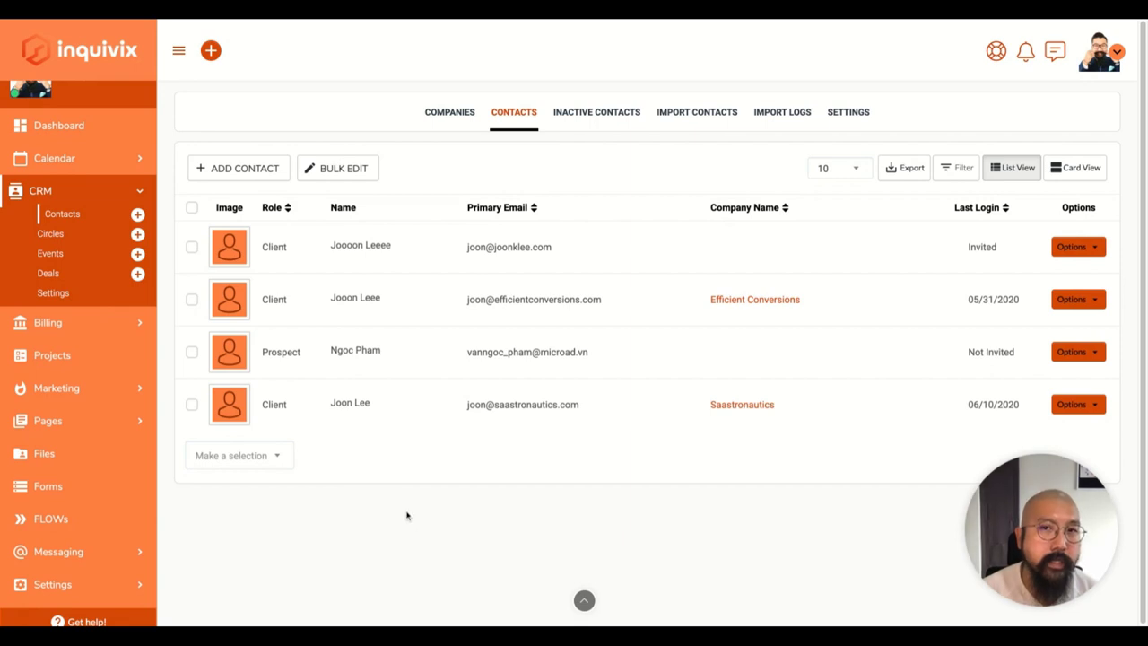
{"action": "scroll", "coordinate": [117, 170], "scroll_direction": "up", "scroll_amount": 1}
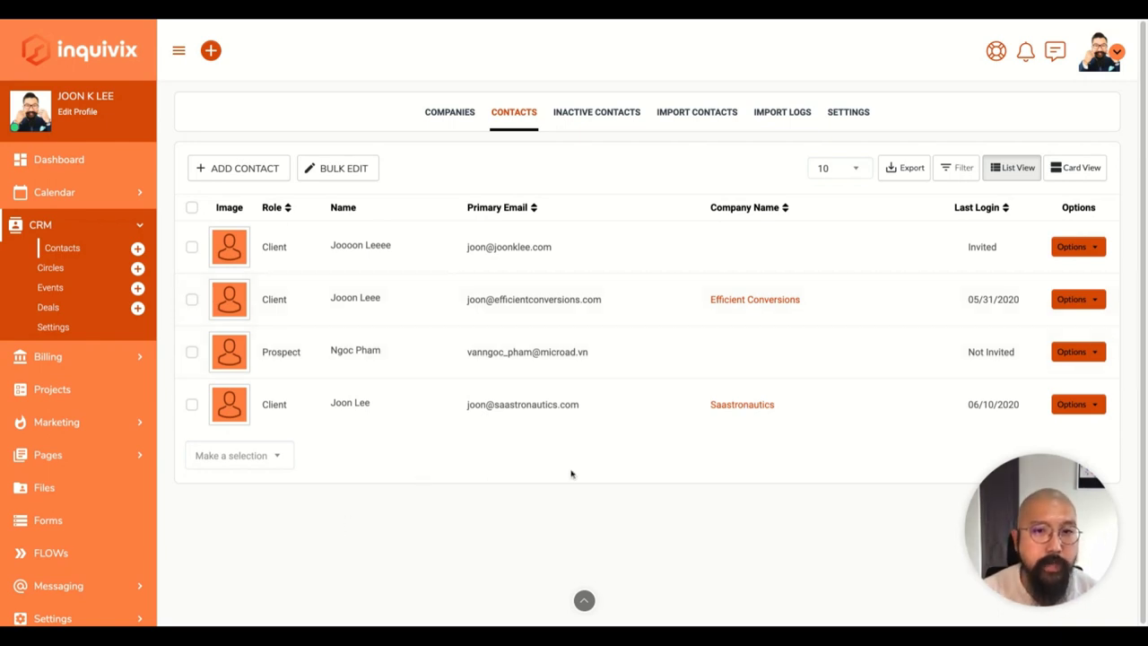
{"action": "left_click", "coordinate": [104, 355]}
{"action": "left_click", "coordinate": [104, 188]}
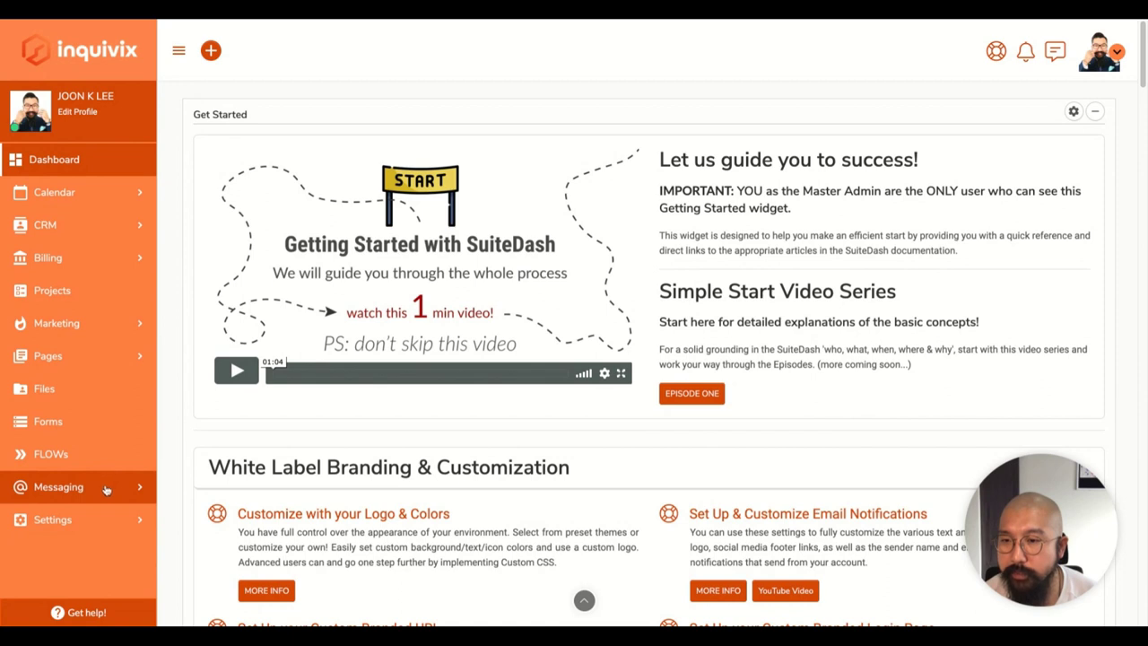
Open Contract Settings in Billing Settings, then go to the contracts list.
{"action": "left_click", "coordinate": [85, 520]}
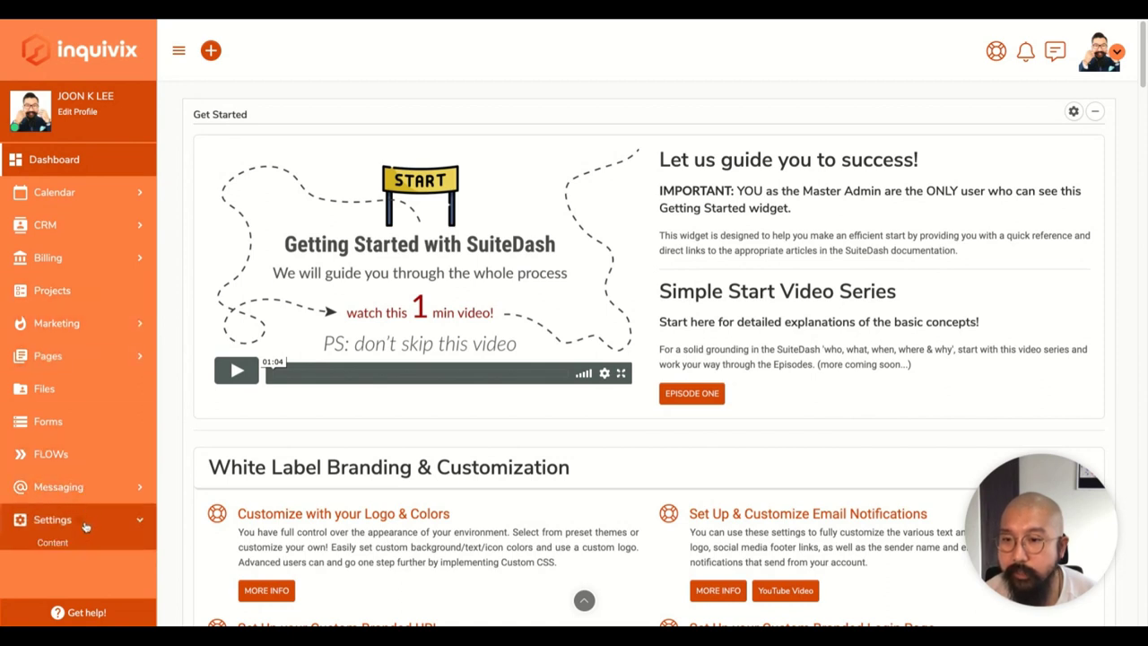
{"action": "scroll", "coordinate": [84, 520], "scroll_direction": "down", "scroll_amount": 1}
{"action": "scroll", "coordinate": [73, 511], "scroll_direction": "down", "scroll_amount": 2}
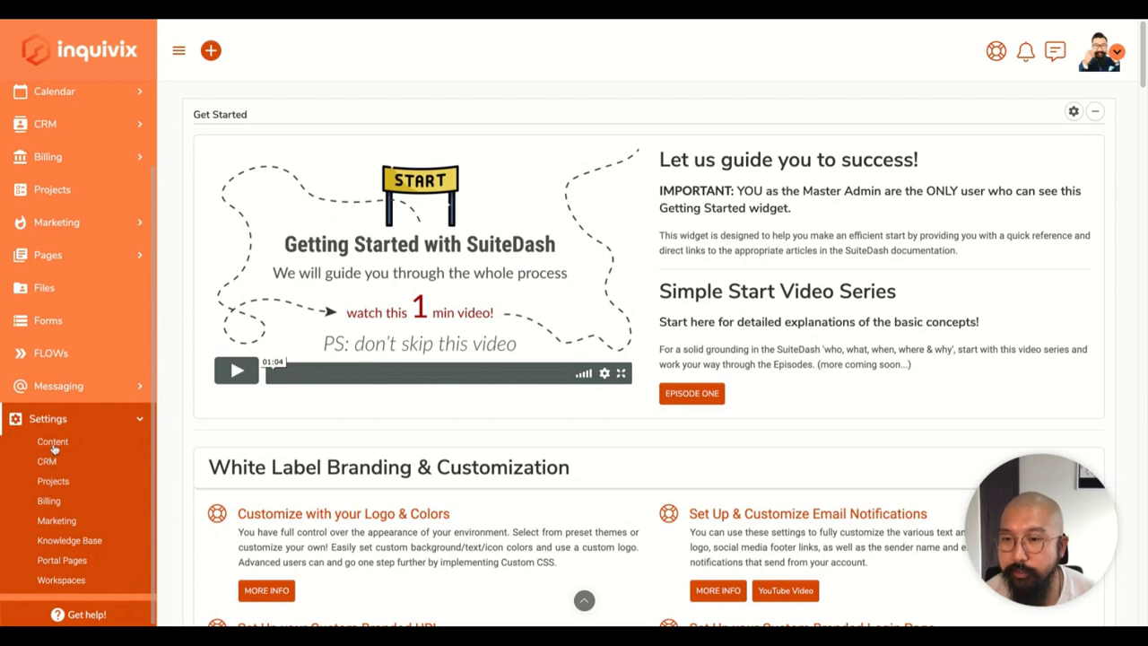
{"action": "left_click", "coordinate": [52, 443]}
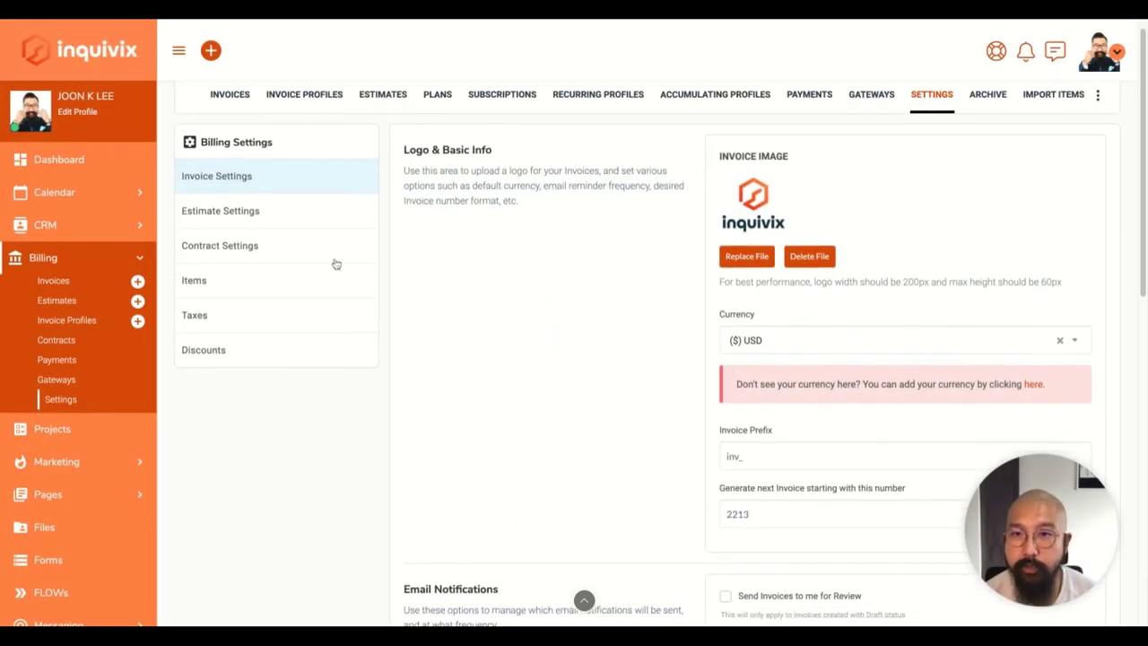
{"action": "left_click", "coordinate": [336, 251]}
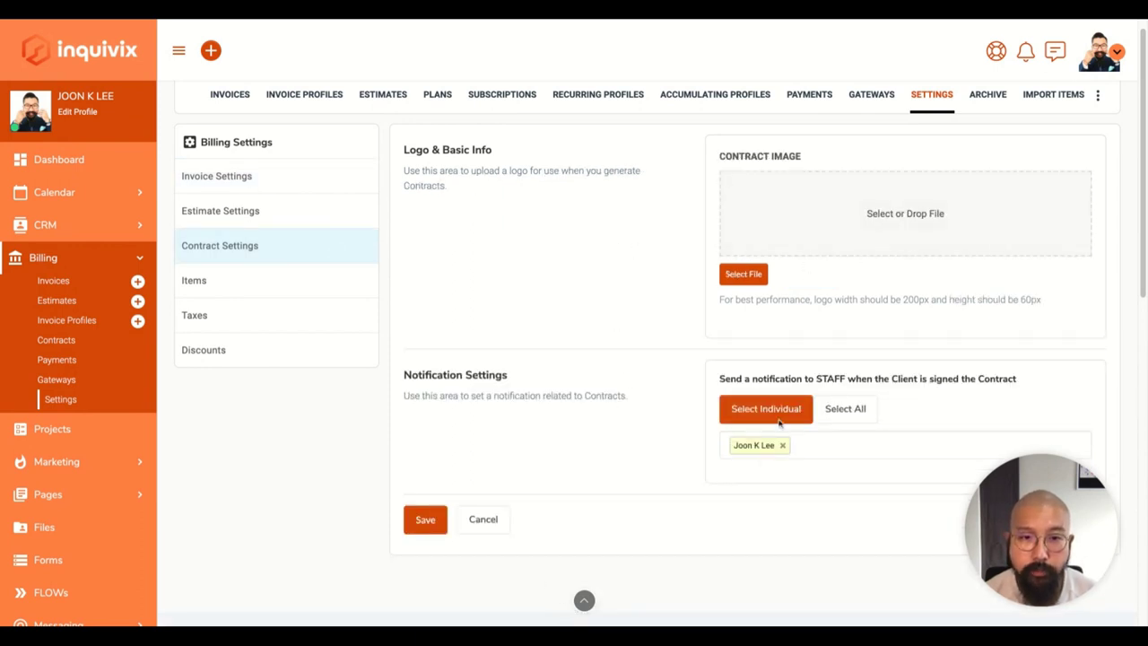
{"action": "scroll", "coordinate": [430, 341], "scroll_direction": "up", "scroll_amount": 1}
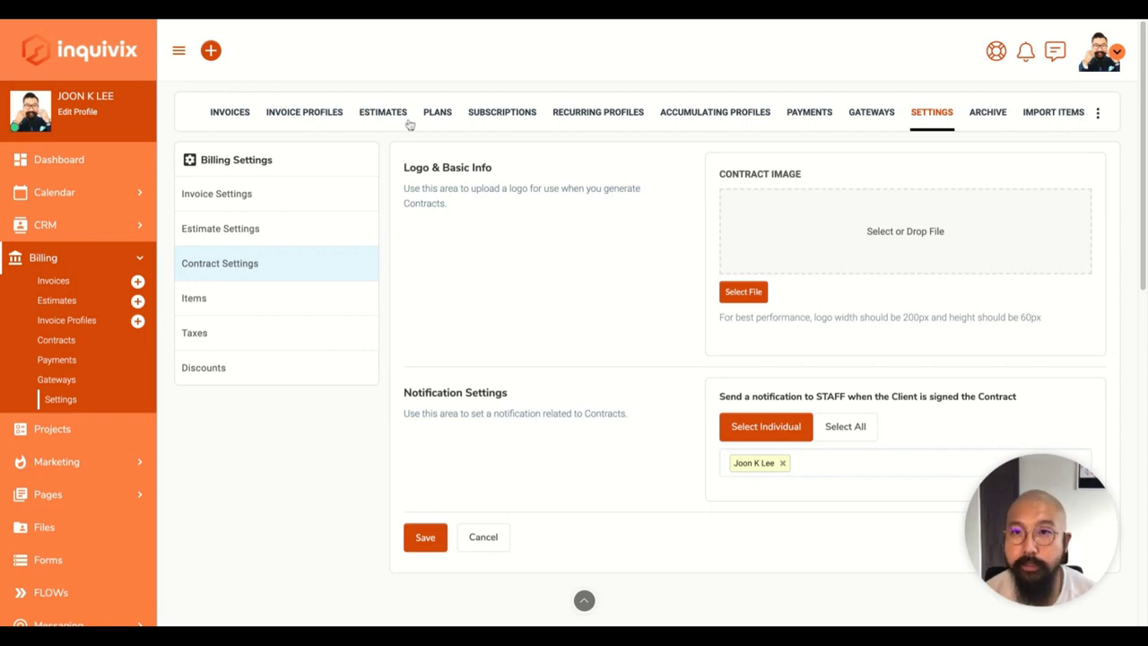
{"action": "left_click", "coordinate": [62, 340]}
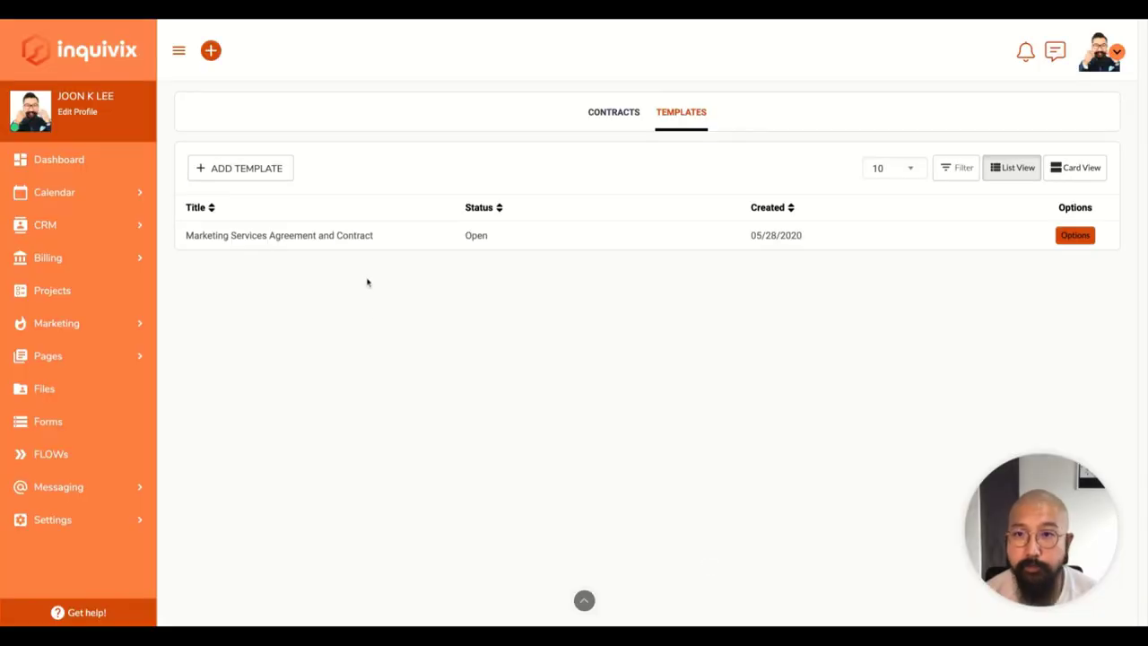
View the Marketing Services Agreement and Contract template and scroll through its text.
{"action": "left_click", "coordinate": [1068, 236]}
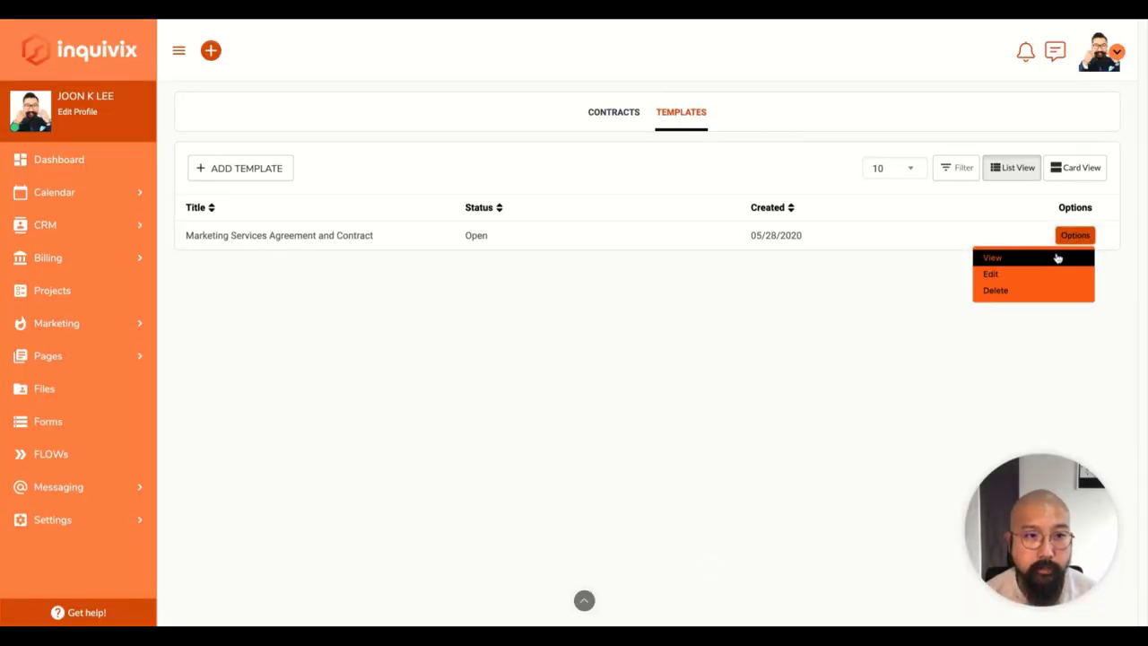
{"action": "left_click", "coordinate": [1057, 257]}
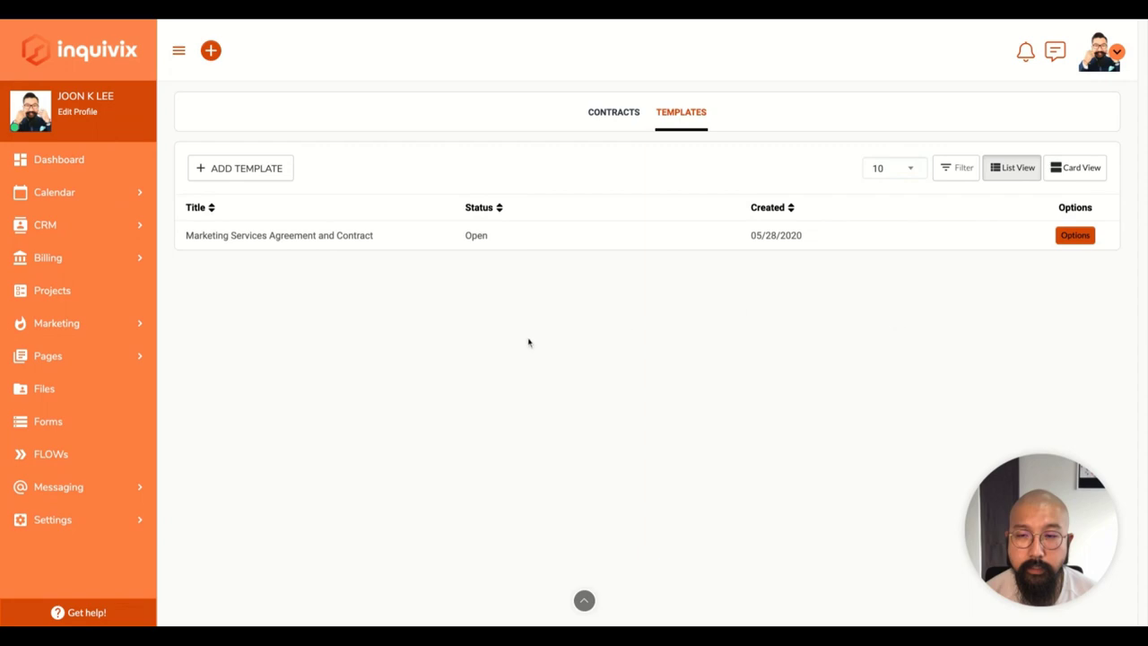
{"action": "scroll", "coordinate": [529, 341], "scroll_direction": "down", "scroll_amount": 4}
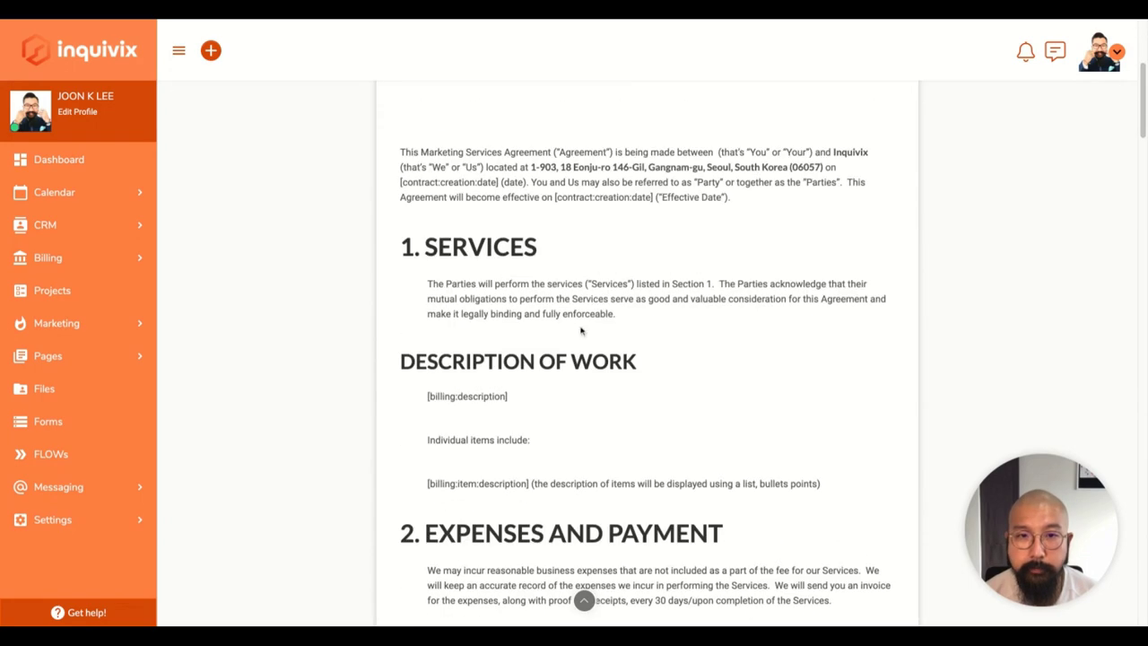
{"action": "scroll", "coordinate": [578, 331], "scroll_direction": "up", "scroll_amount": 1}
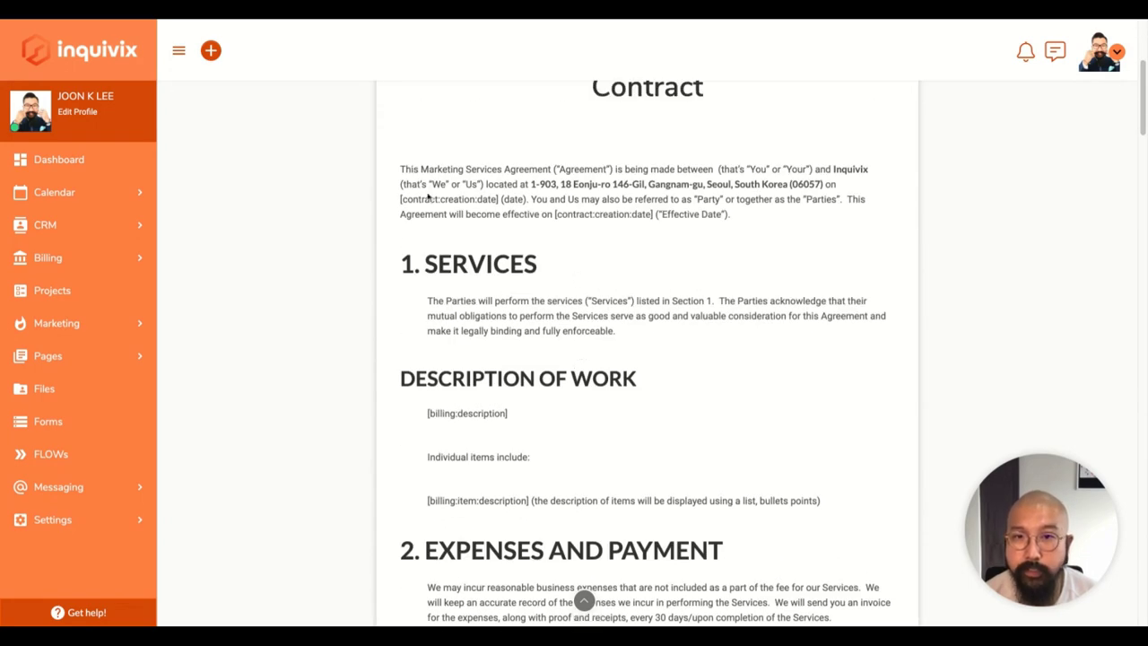
Highlight the contract creation date placeholder and the [billing:description] placeholder.
{"action": "left_click_drag", "start_coordinate": [400, 198], "coordinate": [525, 198]}
{"action": "left_click_drag", "start_coordinate": [632, 214], "coordinate": [730, 213]}
{"action": "left_click", "coordinate": [736, 215]}
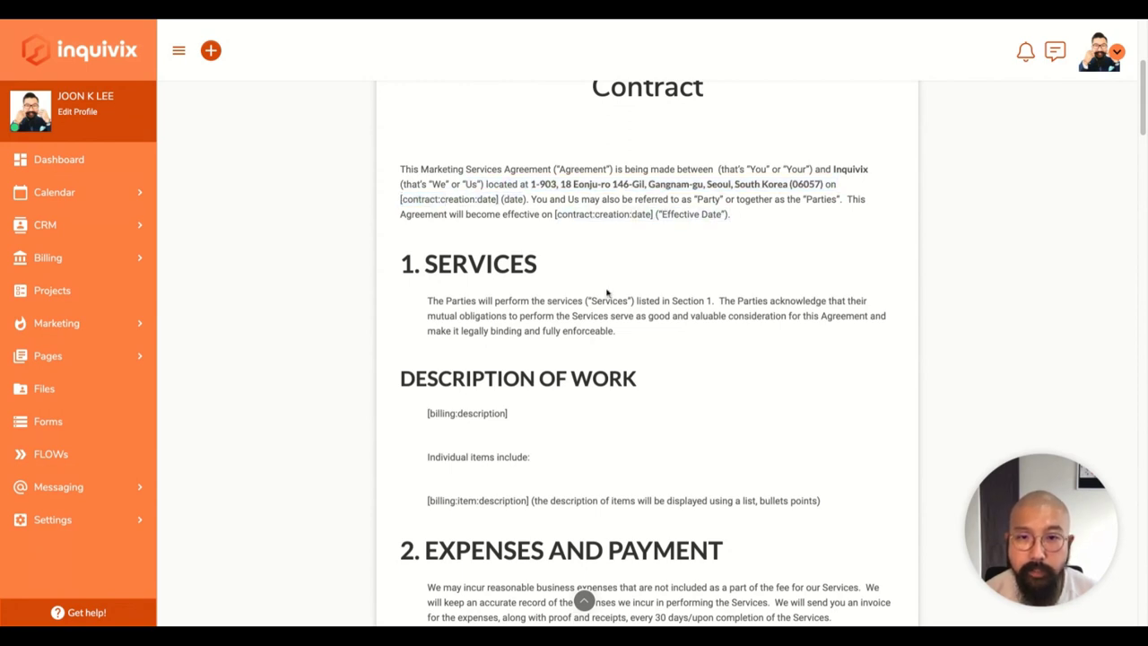
{"action": "triple_click", "coordinate": [518, 417]}
{"action": "left_click", "coordinate": [484, 411]}
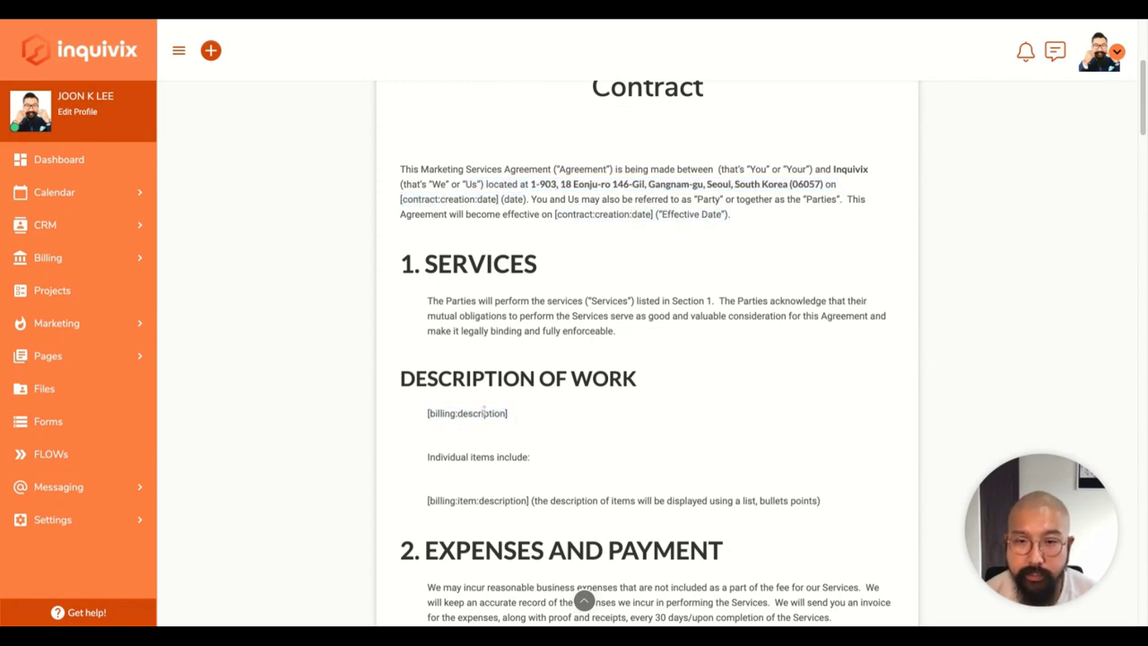
Highlight [billing:item:description], the DESCRIPTION OF WORK heading and its [billing:description] placeholder.
{"action": "triple_click", "coordinate": [430, 508]}
{"action": "left_click_drag", "start_coordinate": [529, 504], "coordinate": [426, 508]}
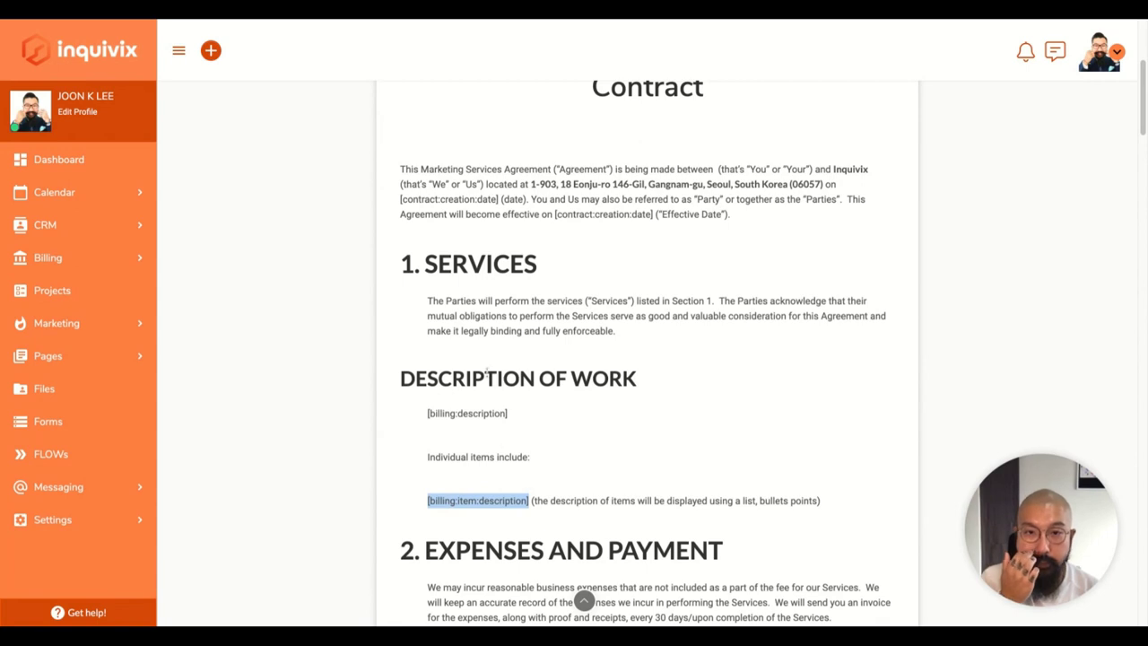
{"action": "scroll", "coordinate": [659, 390], "scroll_direction": "up", "scroll_amount": 1}
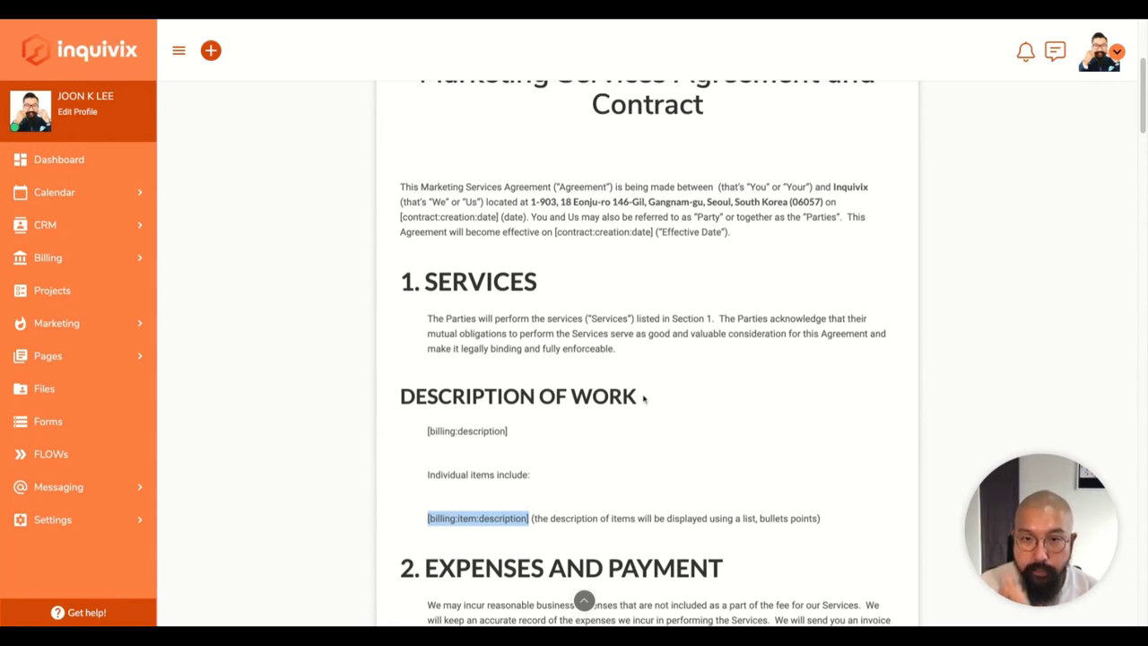
{"action": "left_click_drag", "start_coordinate": [643, 399], "coordinate": [395, 397]}
{"action": "left_click", "coordinate": [492, 432]}
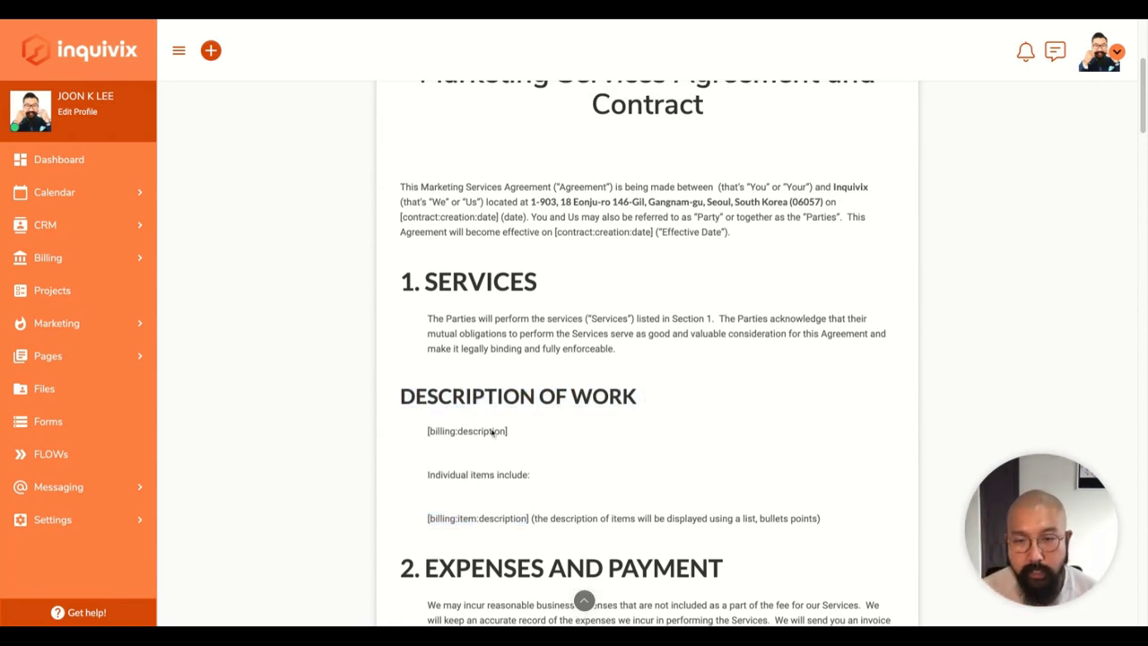
{"action": "triple_click", "coordinate": [535, 445]}
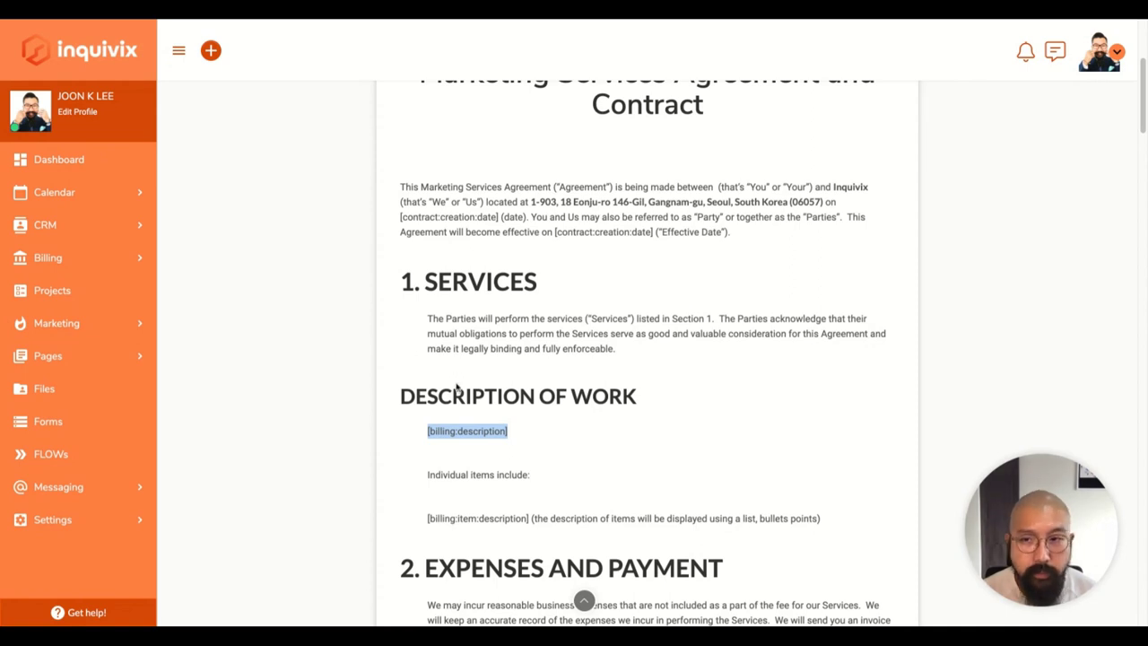
{"action": "left_click", "coordinate": [403, 461]}
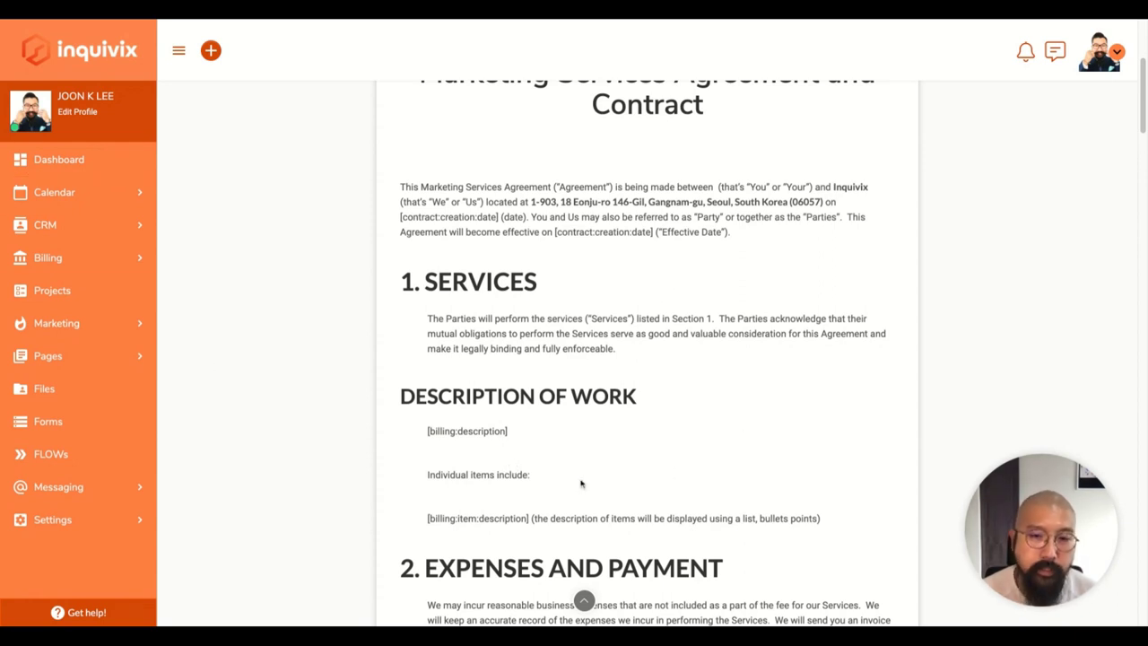
{"action": "scroll", "coordinate": [569, 475], "scroll_direction": "up", "scroll_amount": 6}
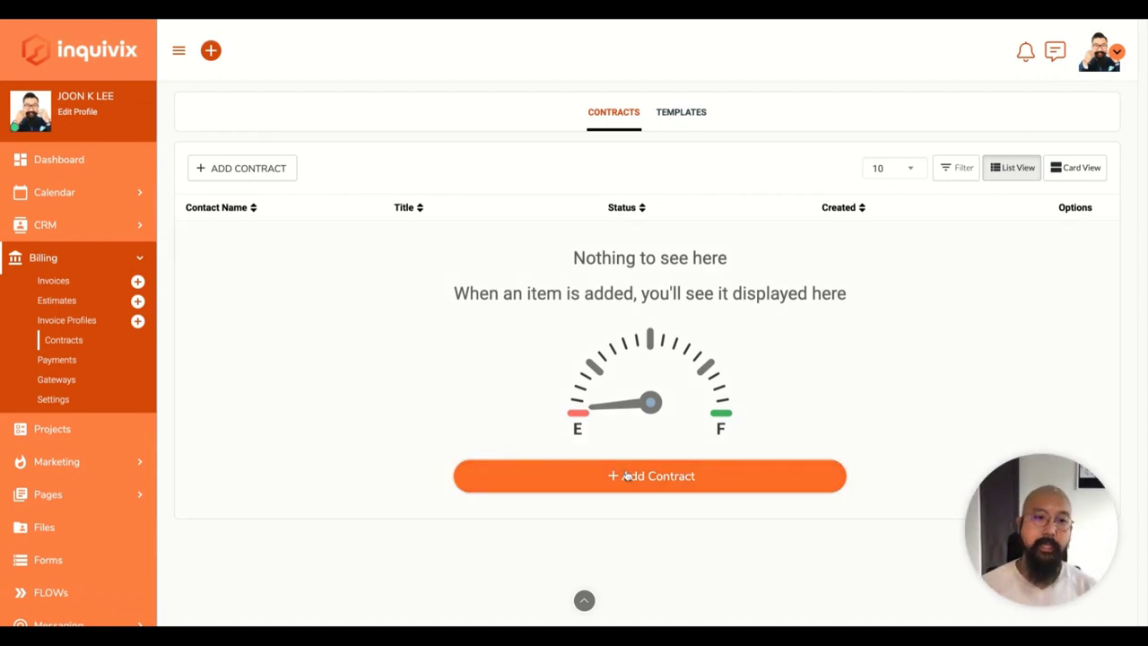
Open Add Contract and preview the empty invoice list and available templates without selecting any.
{"action": "left_click", "coordinate": [628, 476]}
{"action": "left_click", "coordinate": [547, 354]}
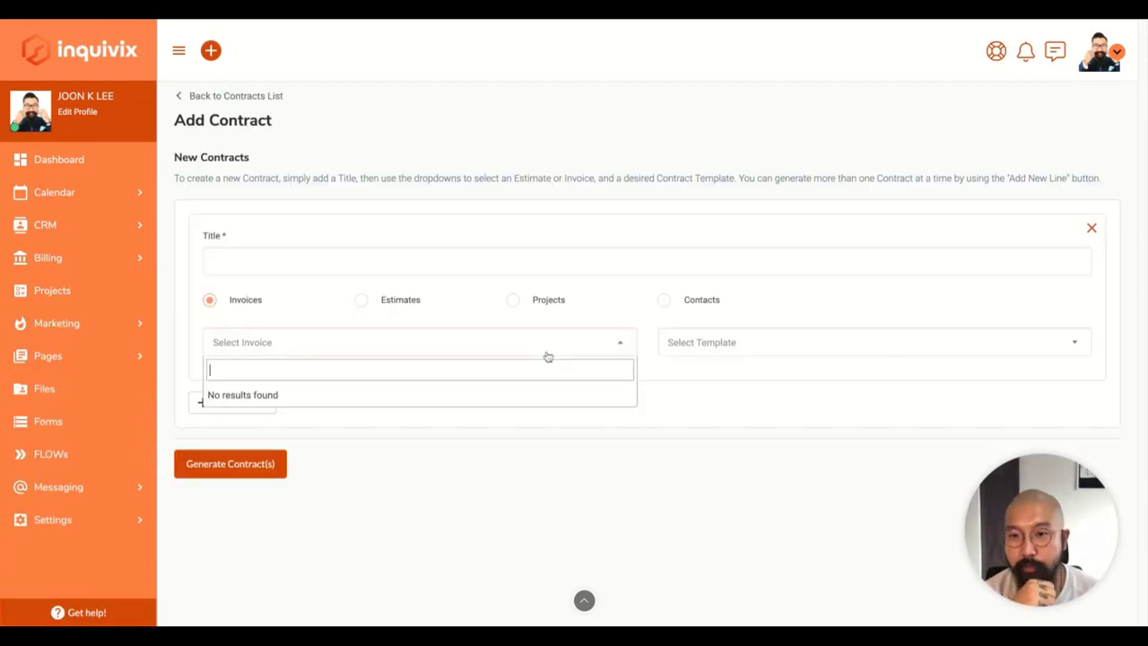
{"action": "left_click", "coordinate": [709, 421]}
{"action": "left_click", "coordinate": [763, 348]}
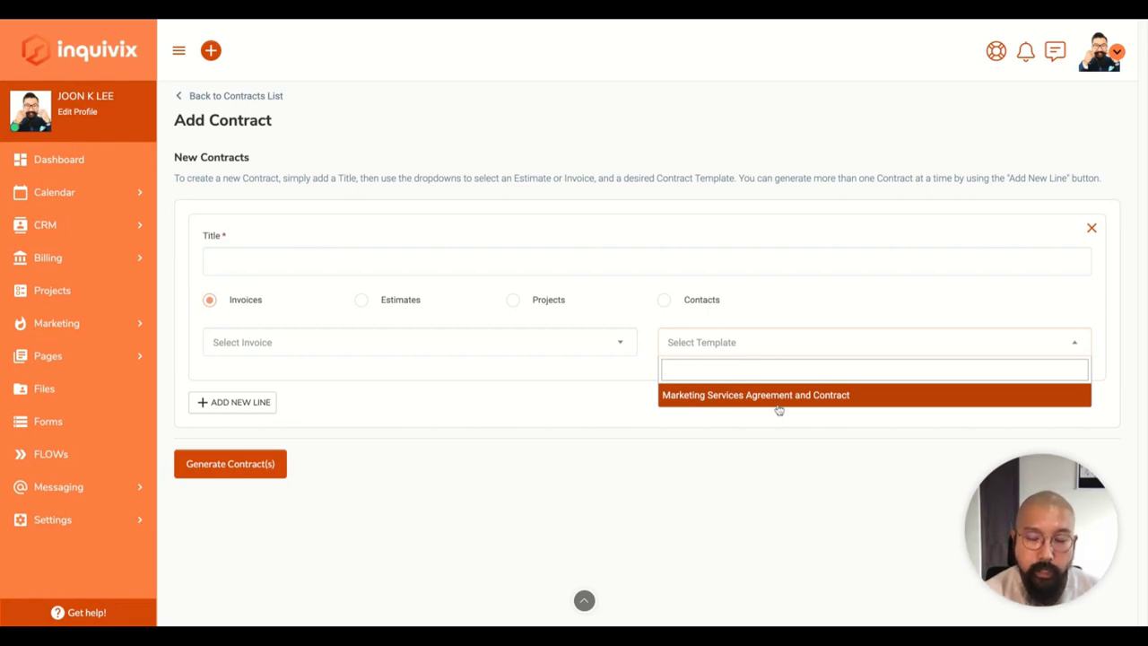
{"action": "left_click", "coordinate": [768, 491]}
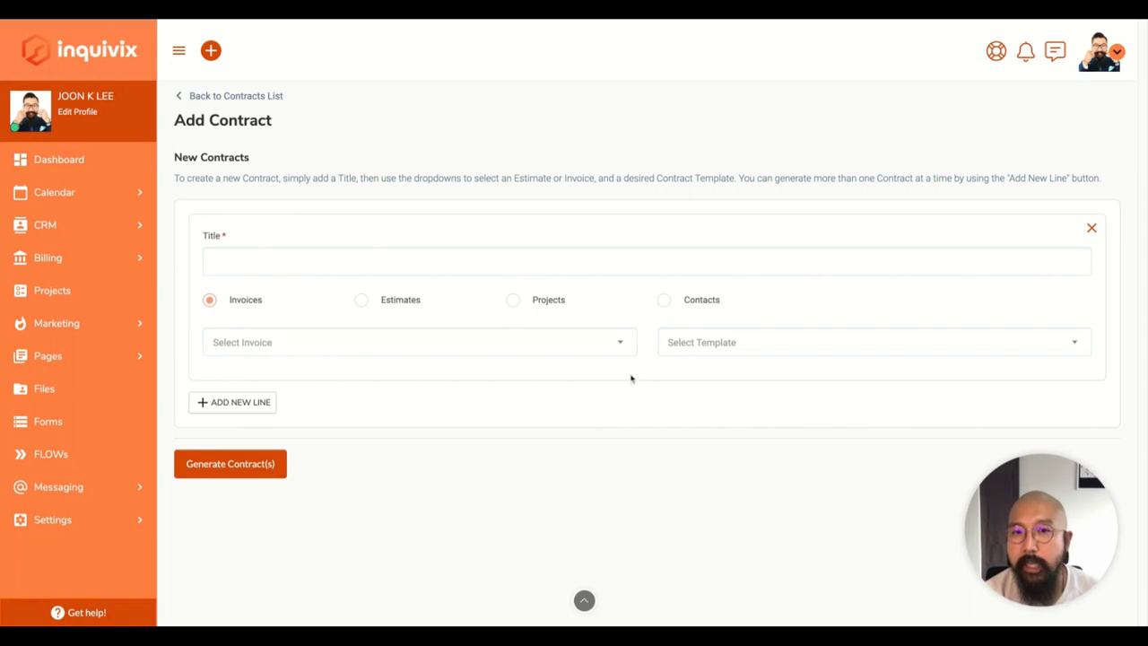